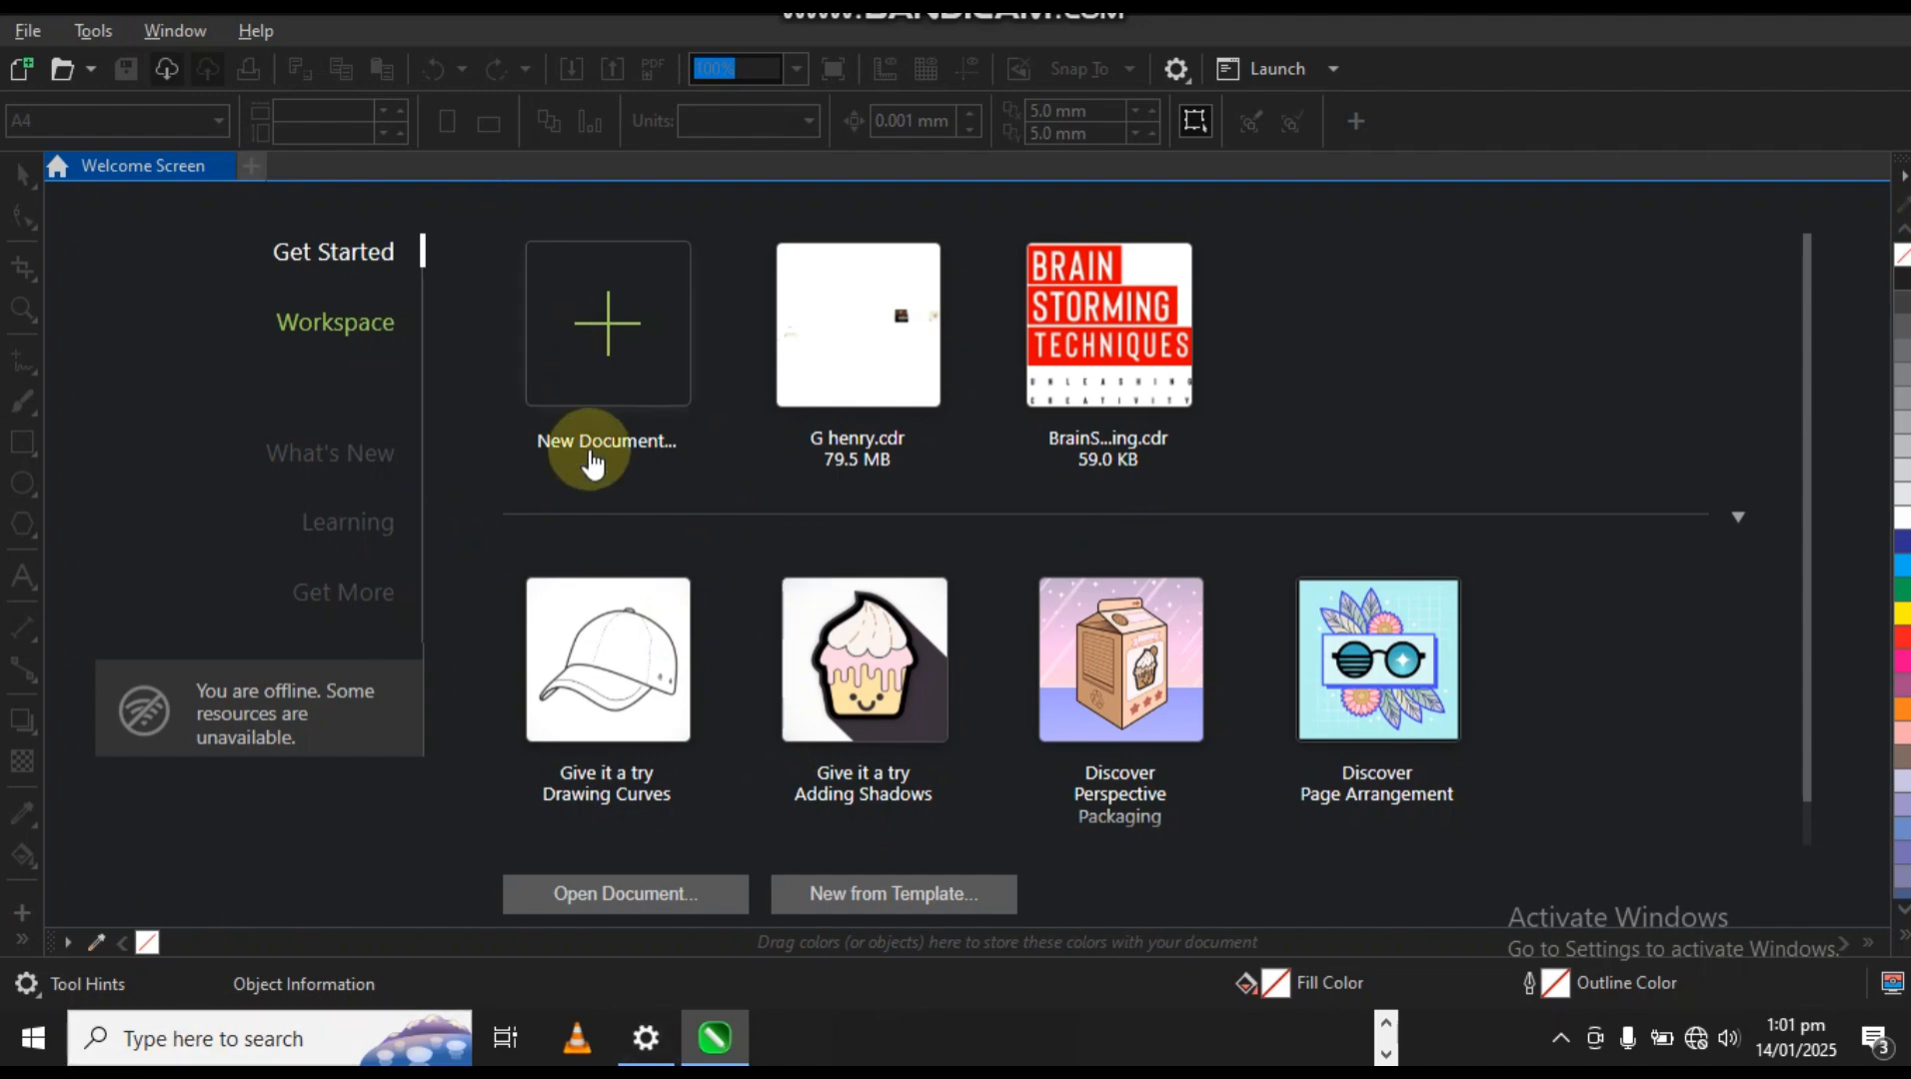
Start a new document and review the paper types, bleed and color profiles offered in its layout and color settings.
click(607, 339)
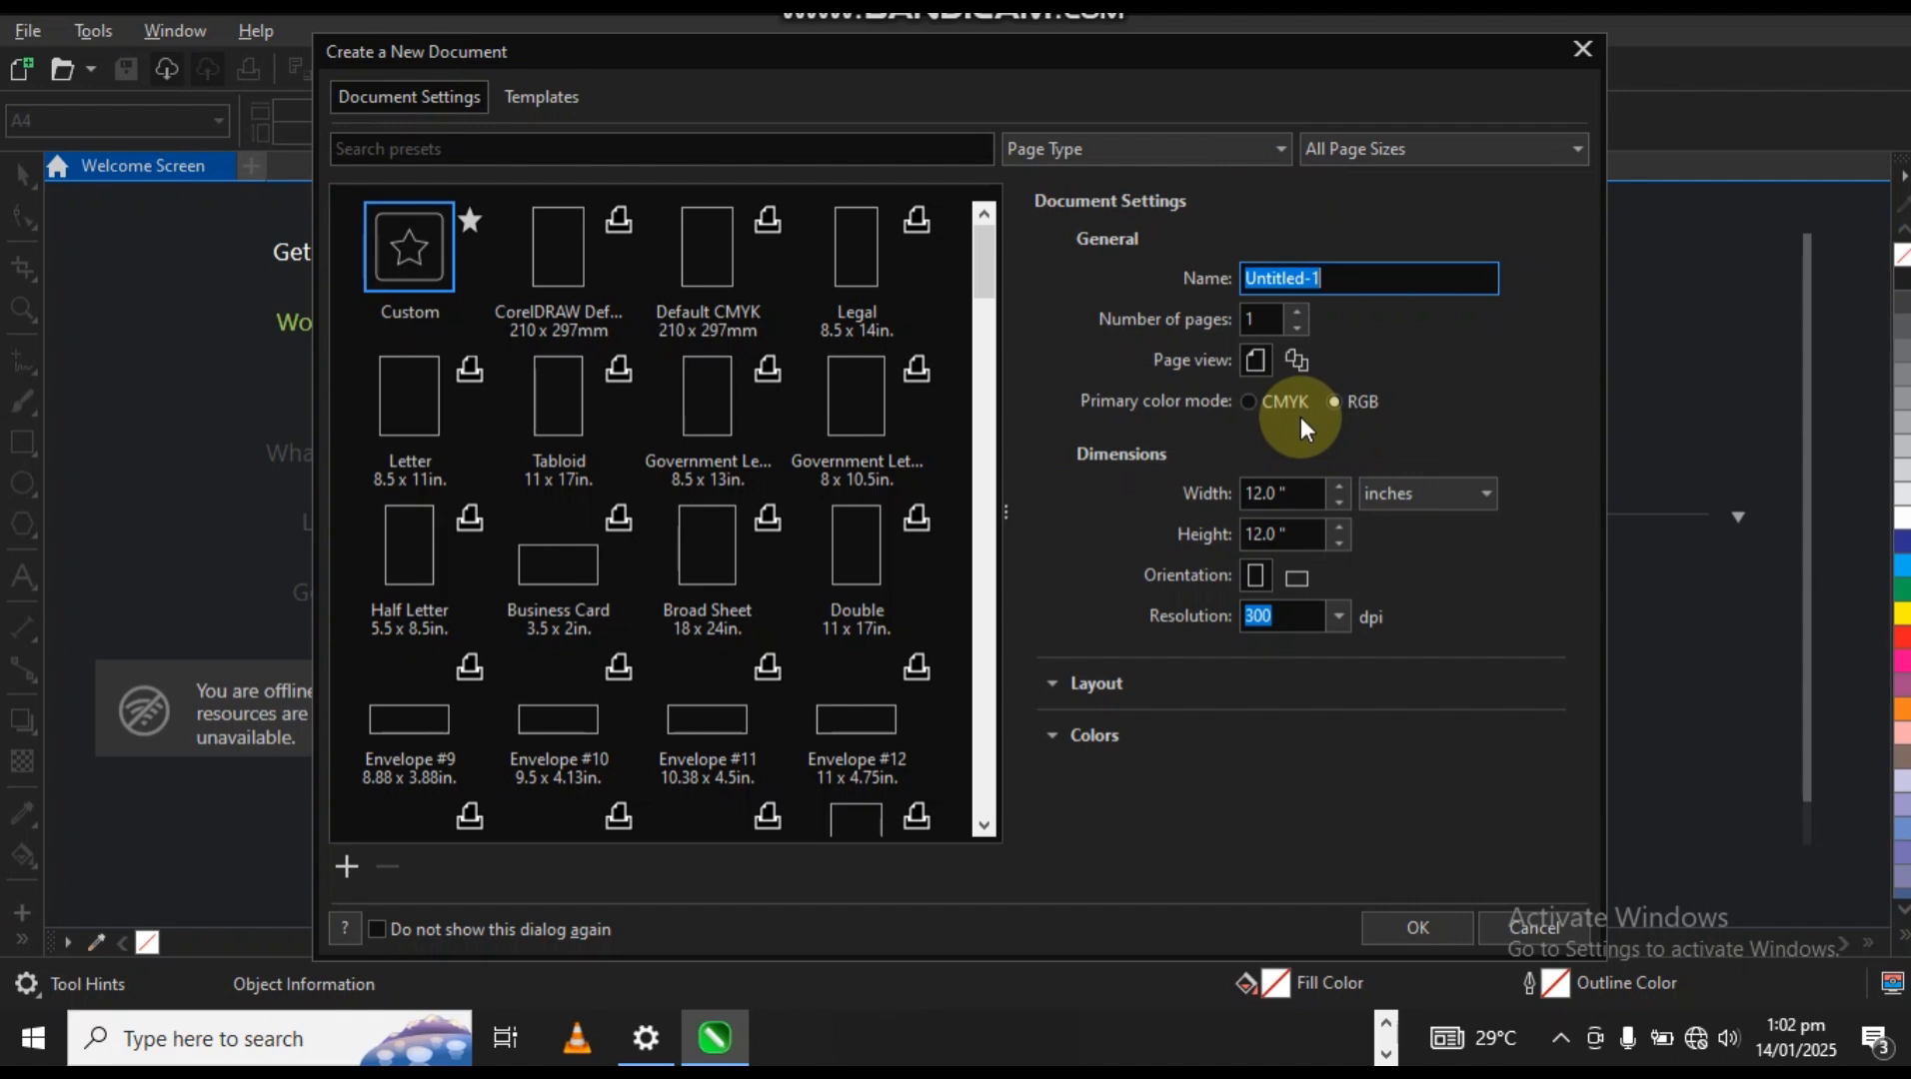
click(1048, 681)
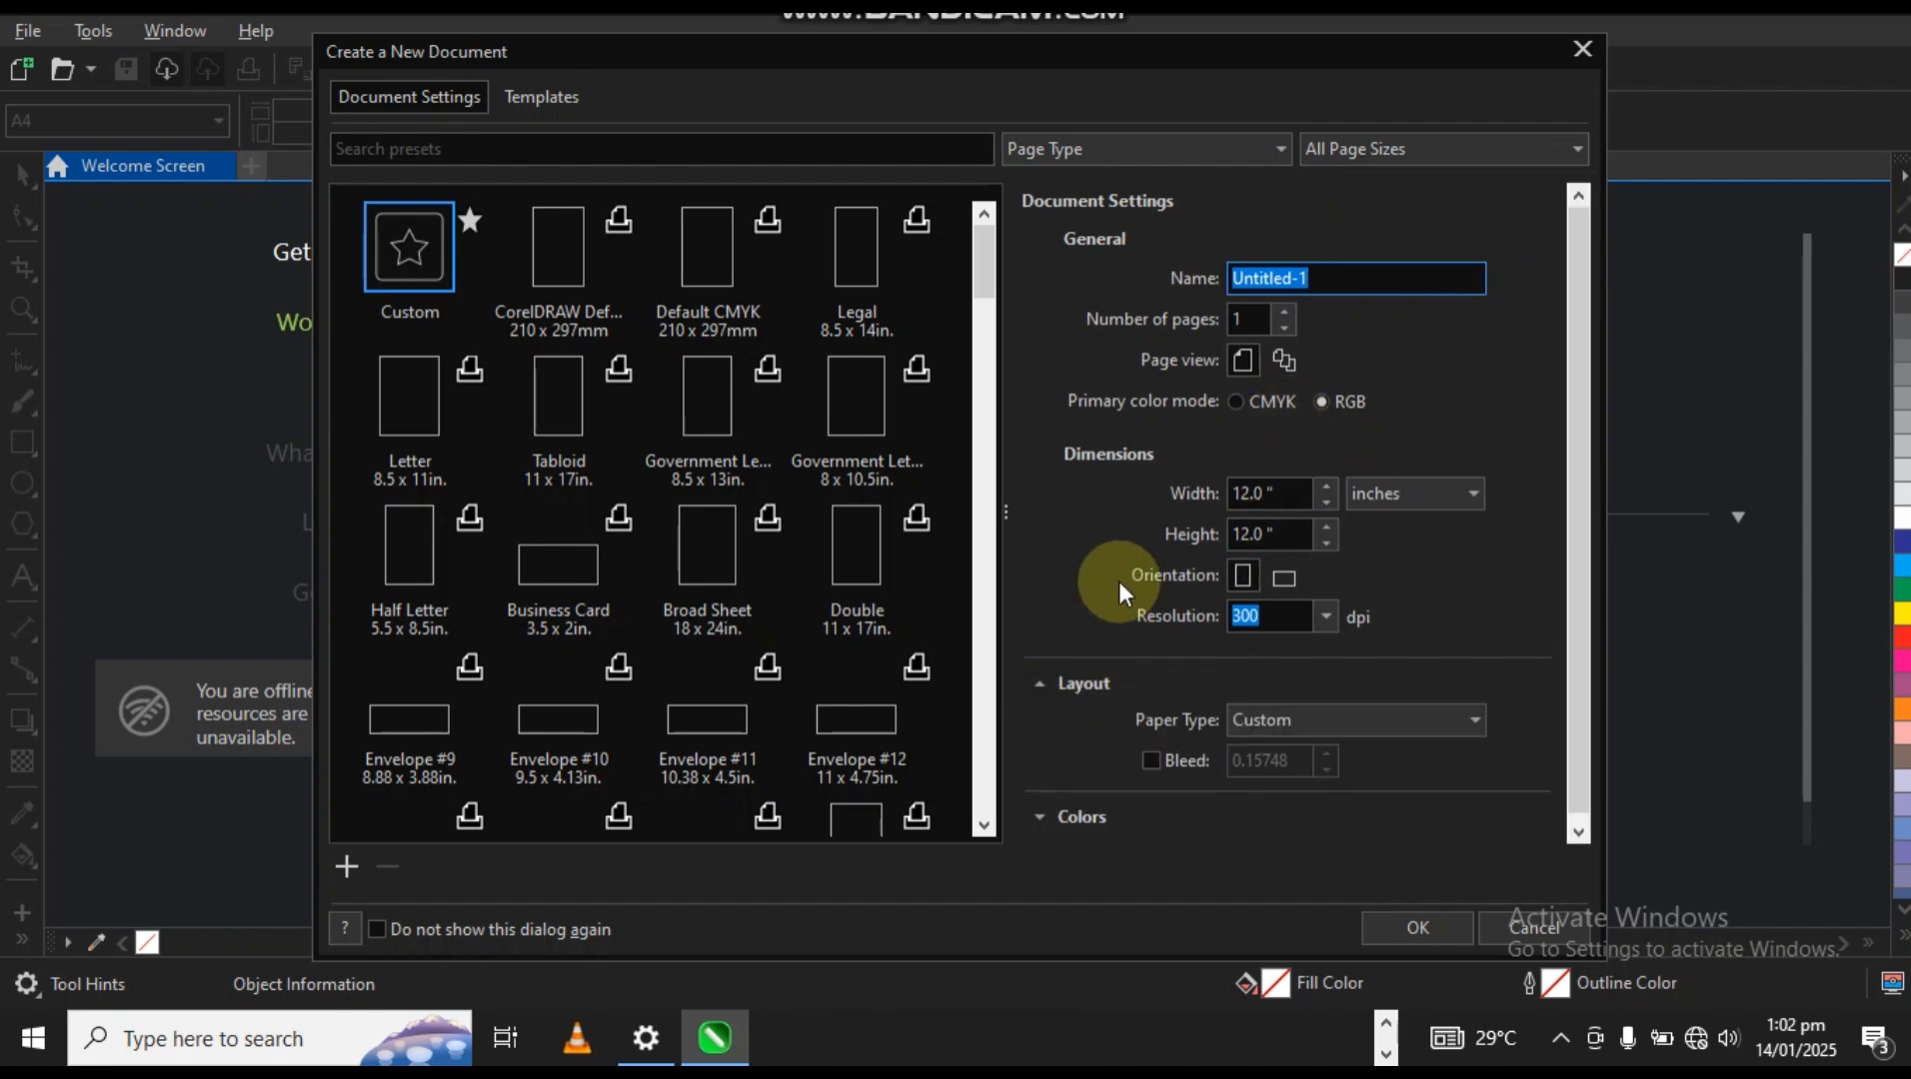
click(1329, 720)
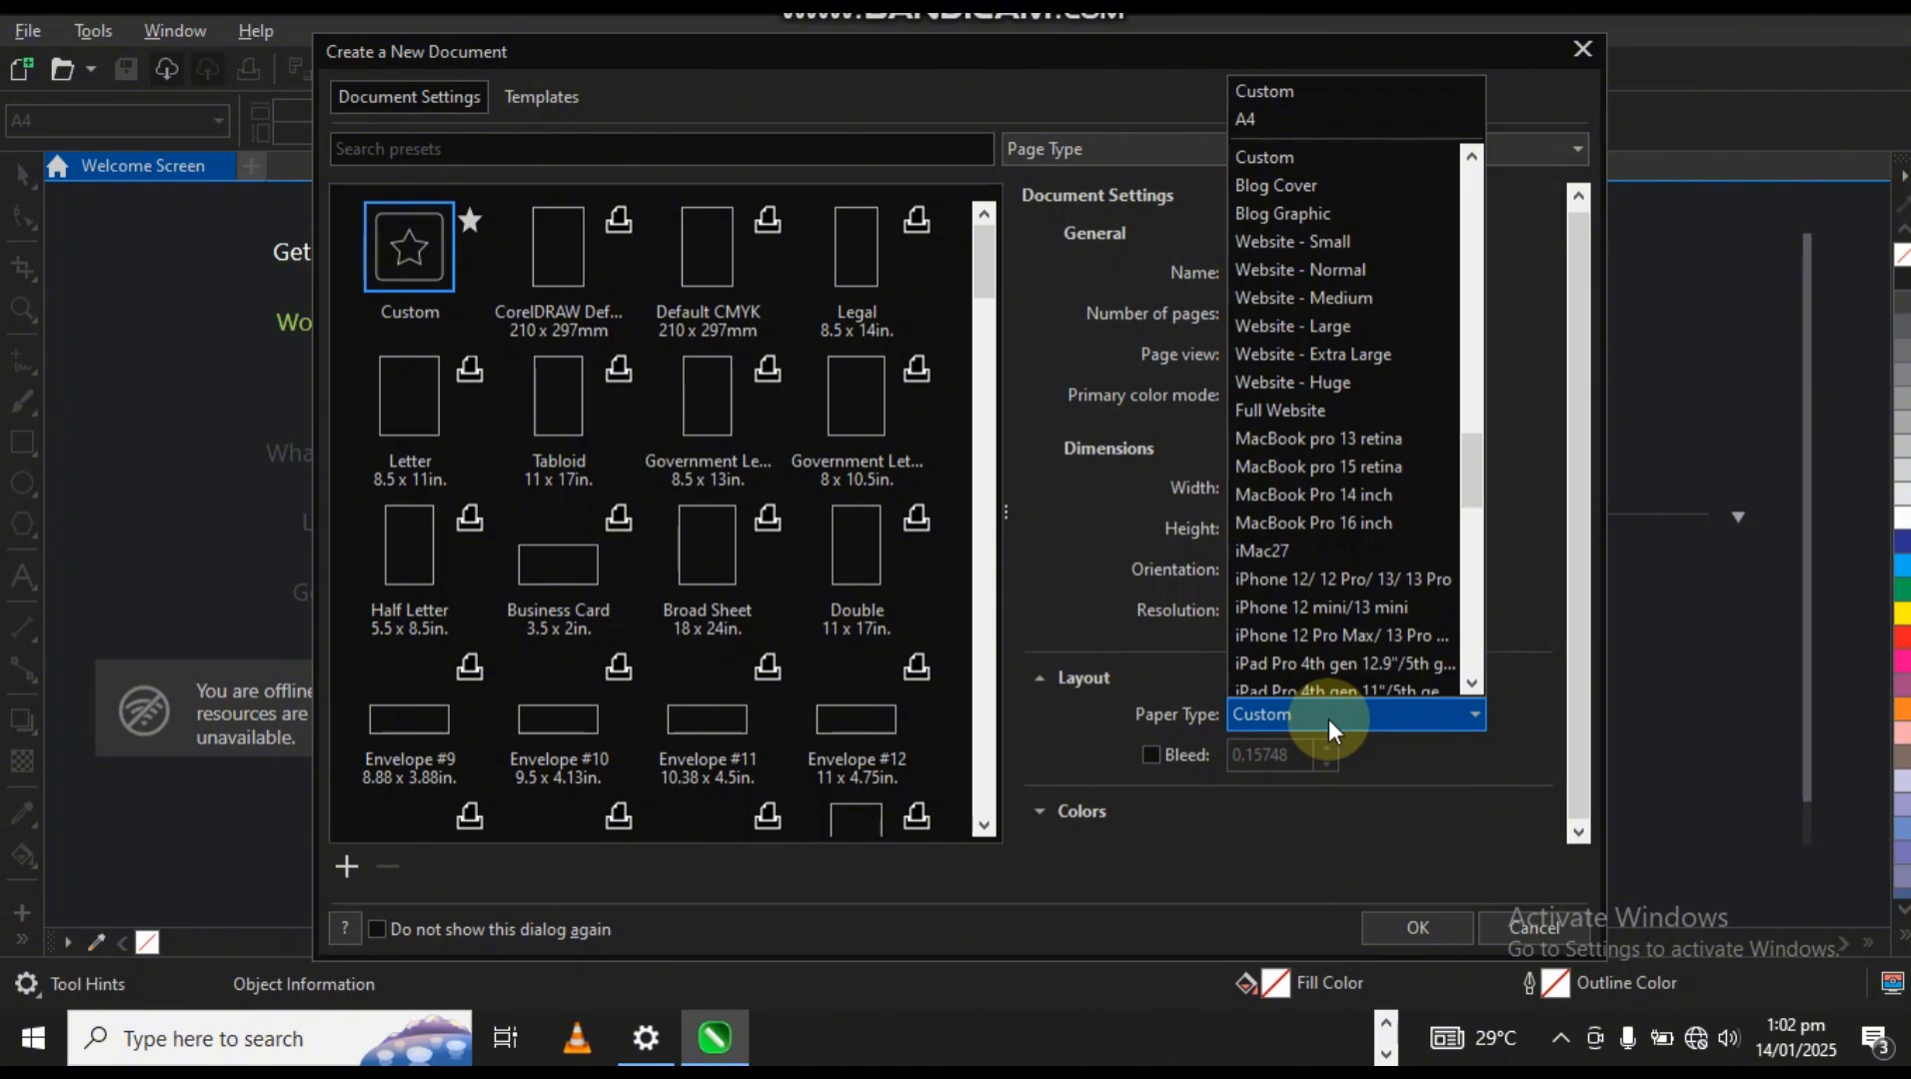
scroll(1339, 500, down, 8)
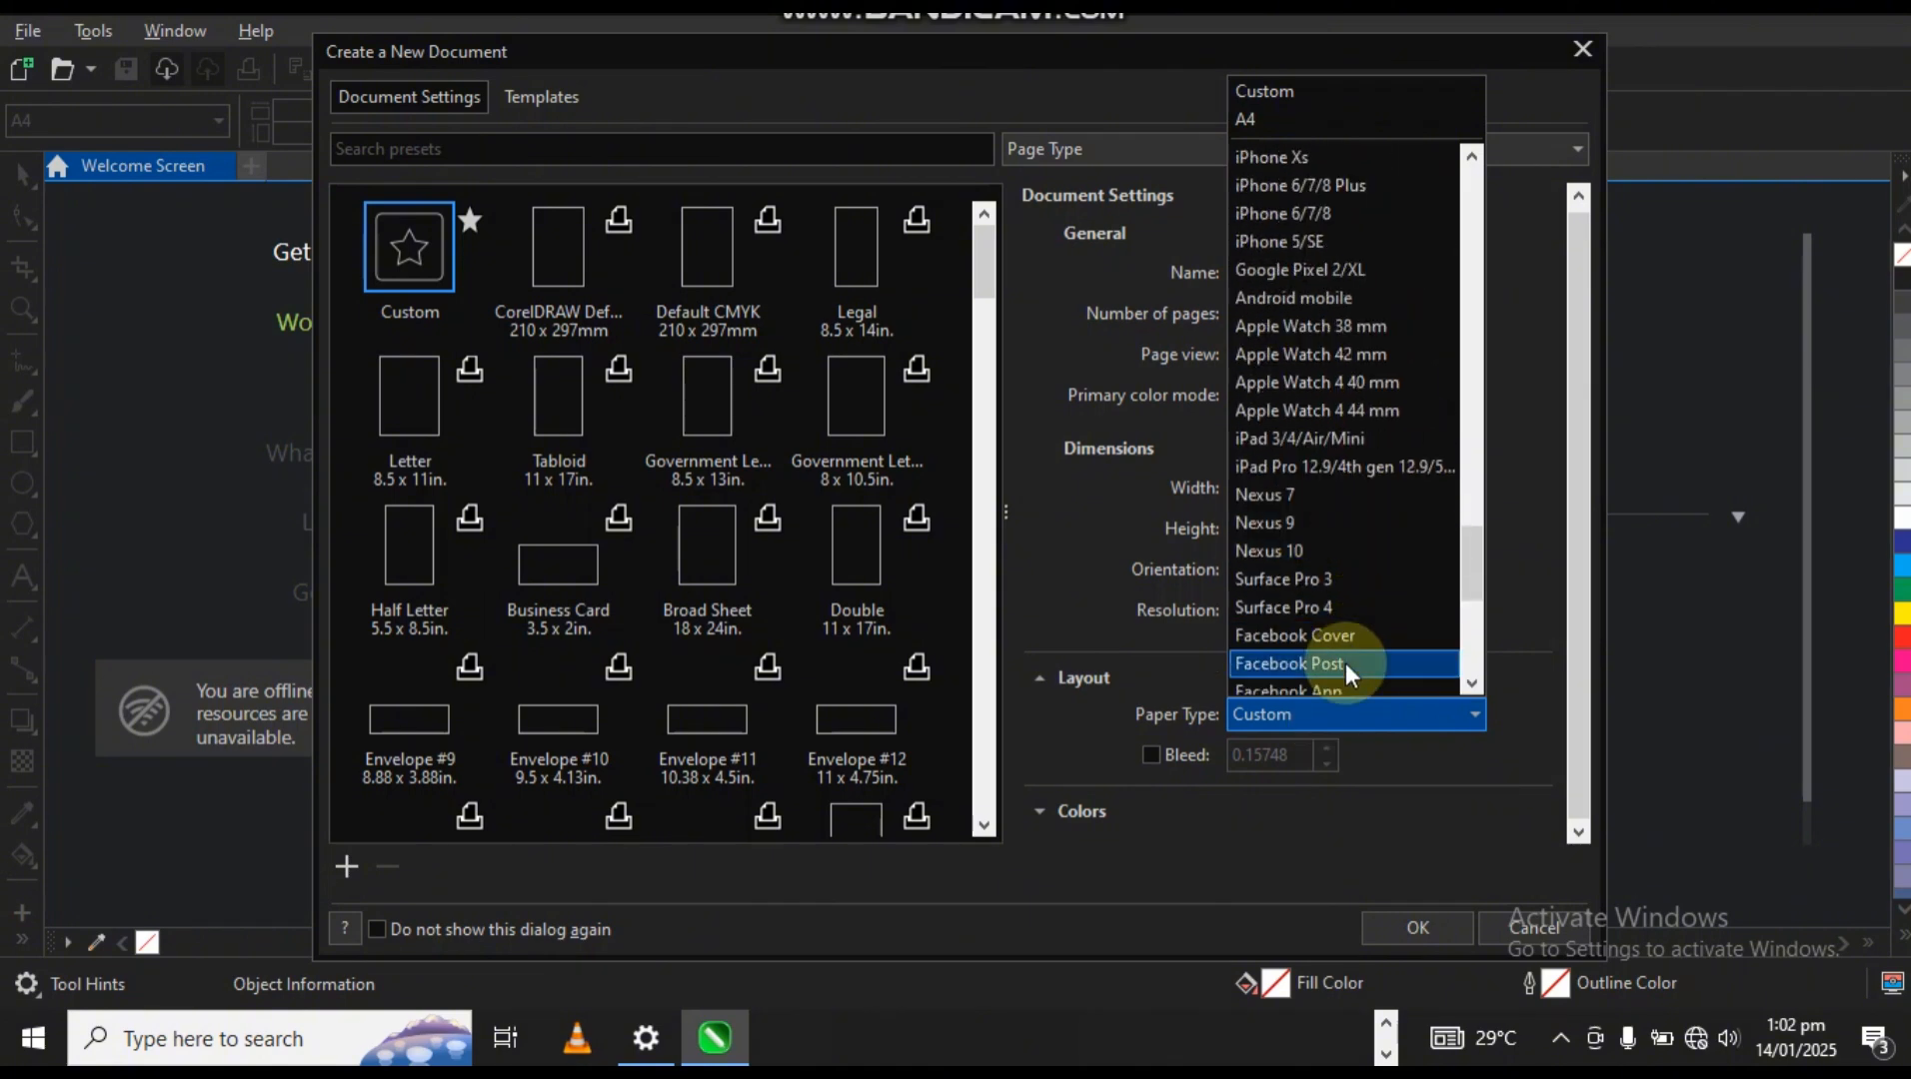
scroll(1349, 600, down, 2)
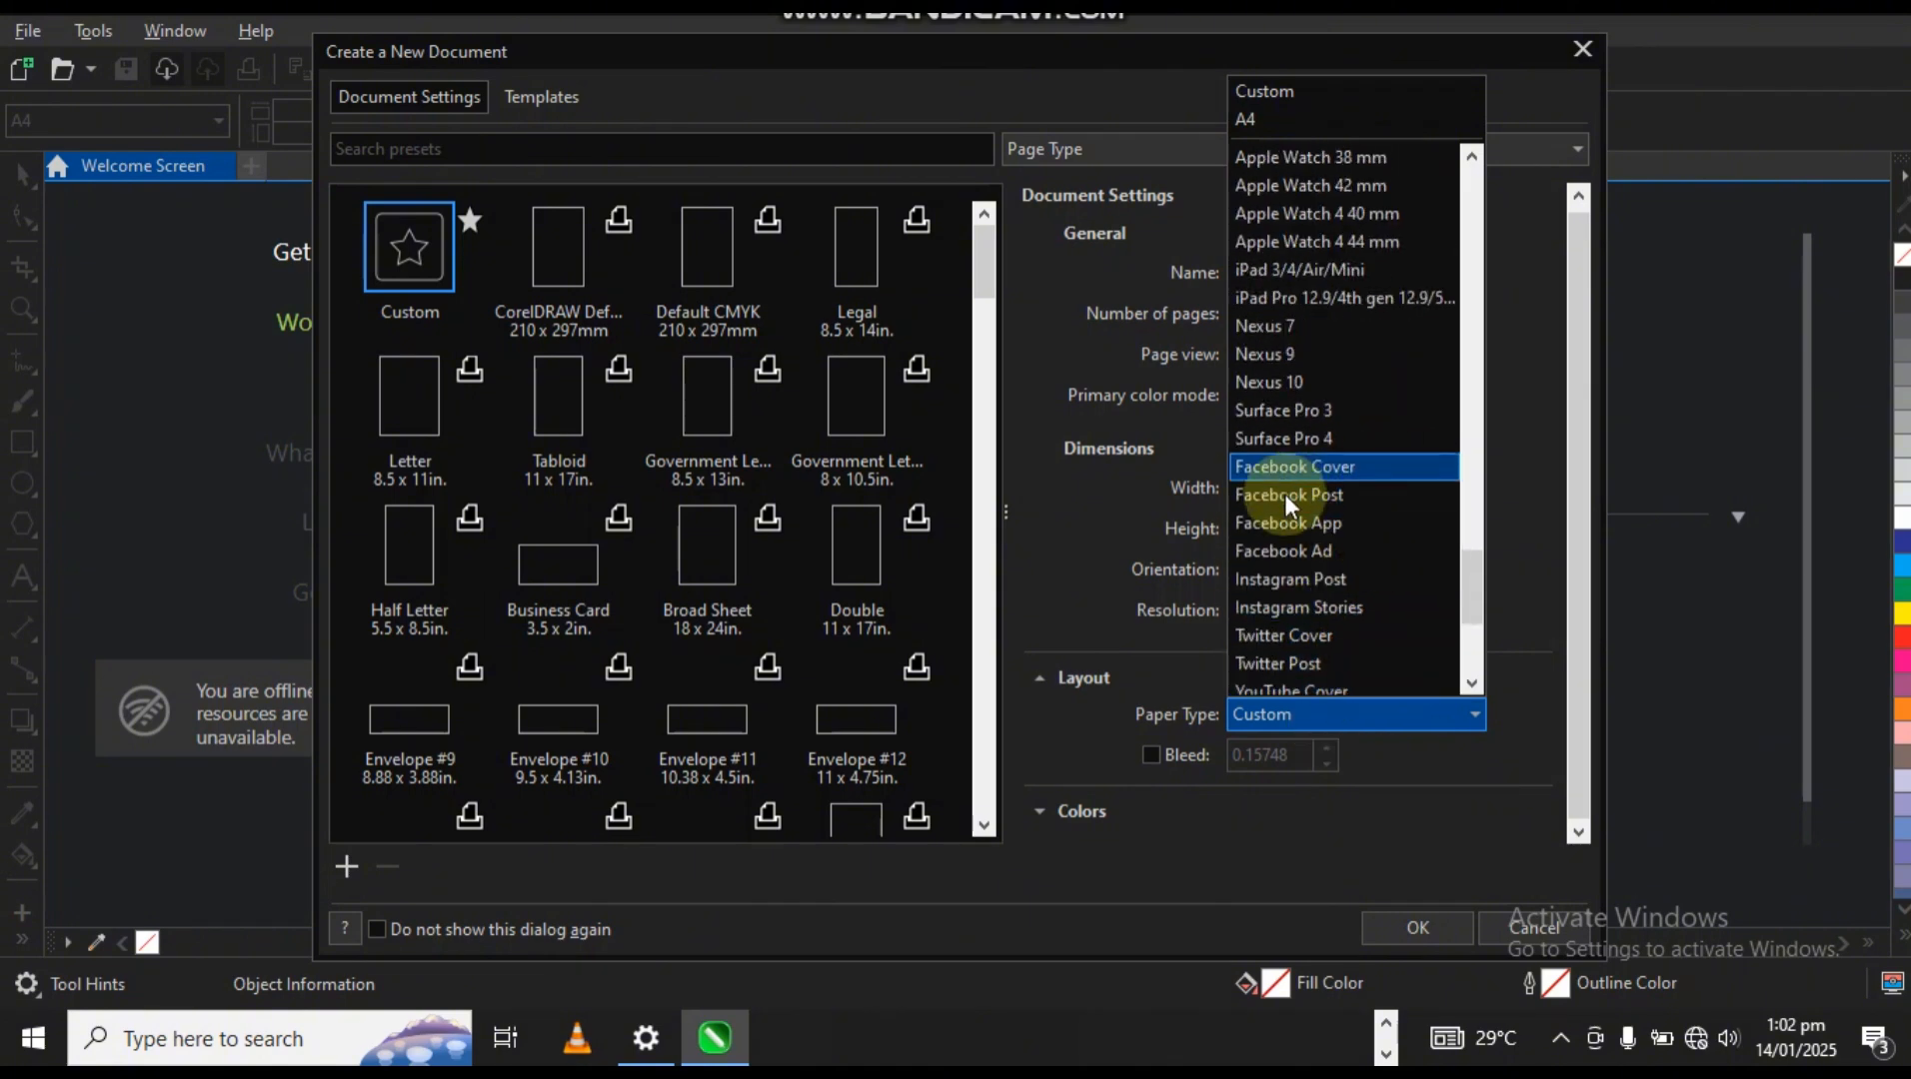
scroll(1310, 390, up, 1)
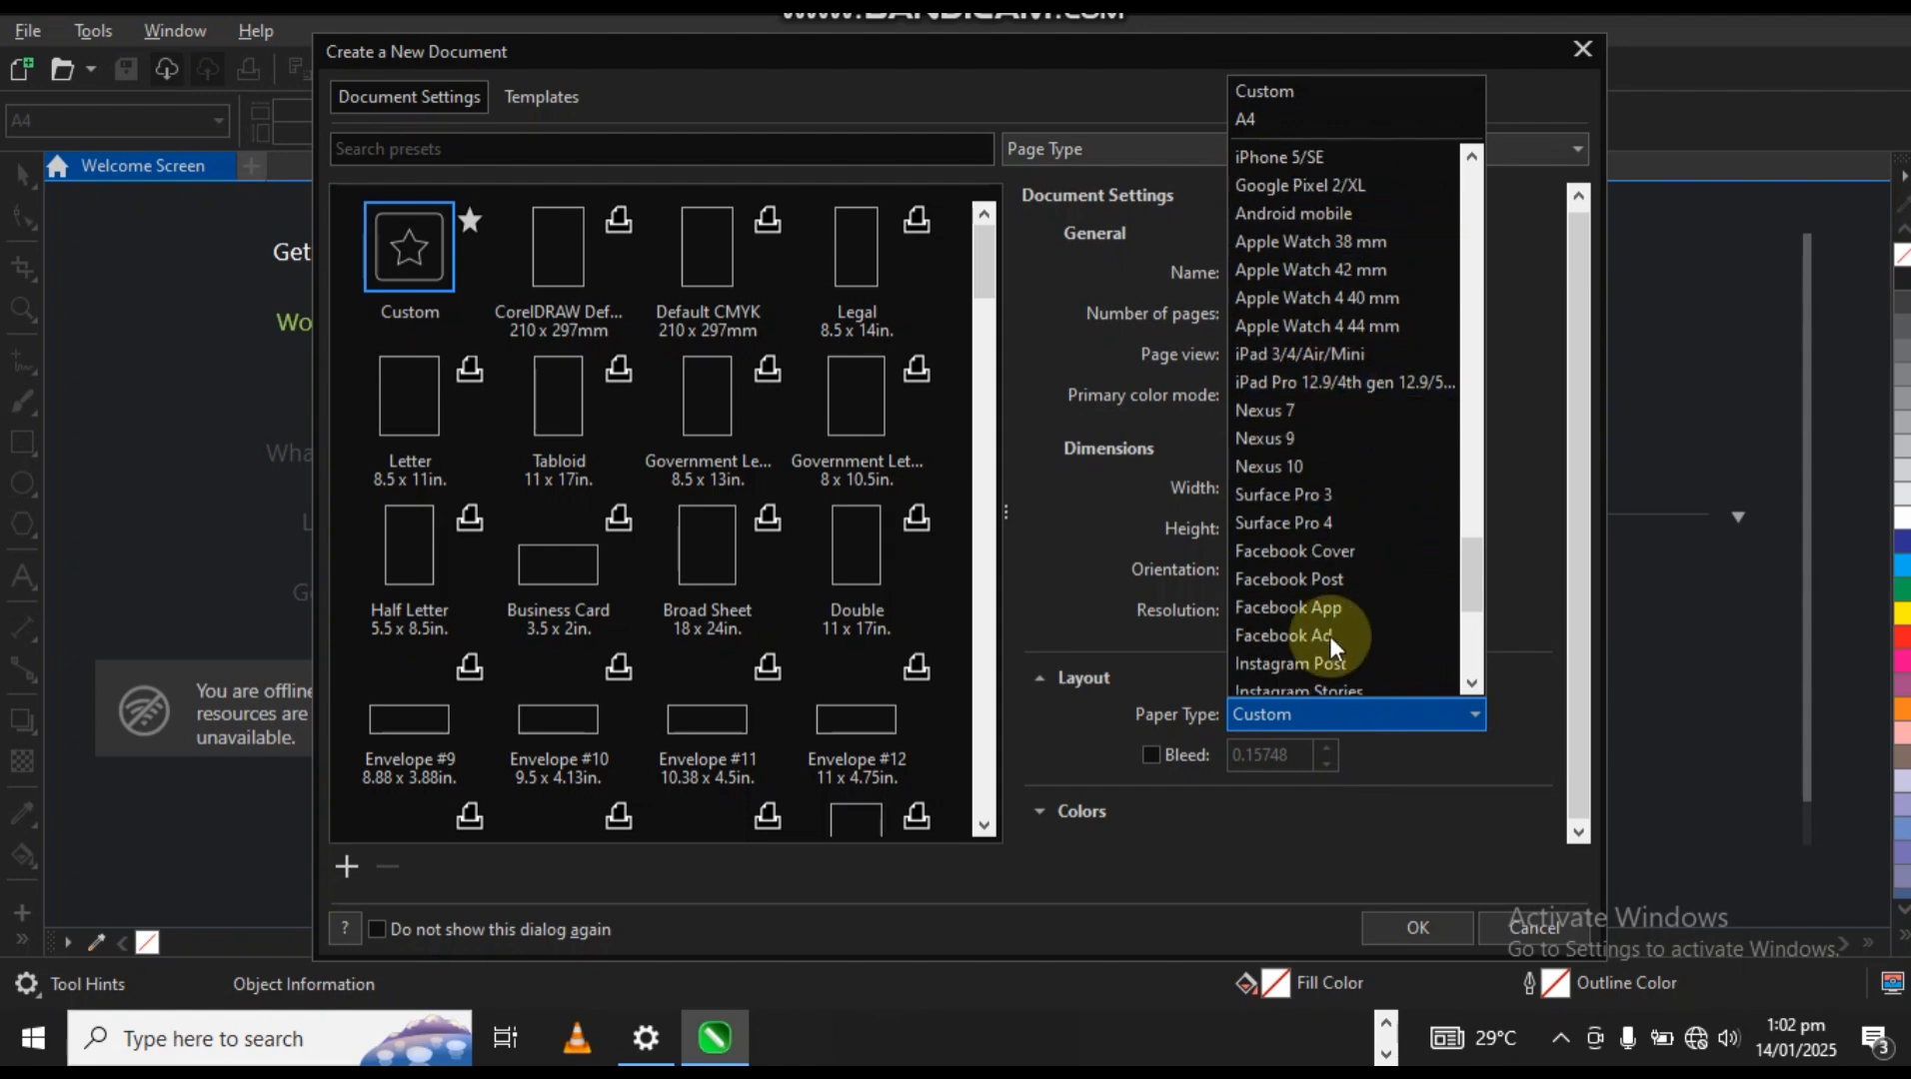
click(1397, 713)
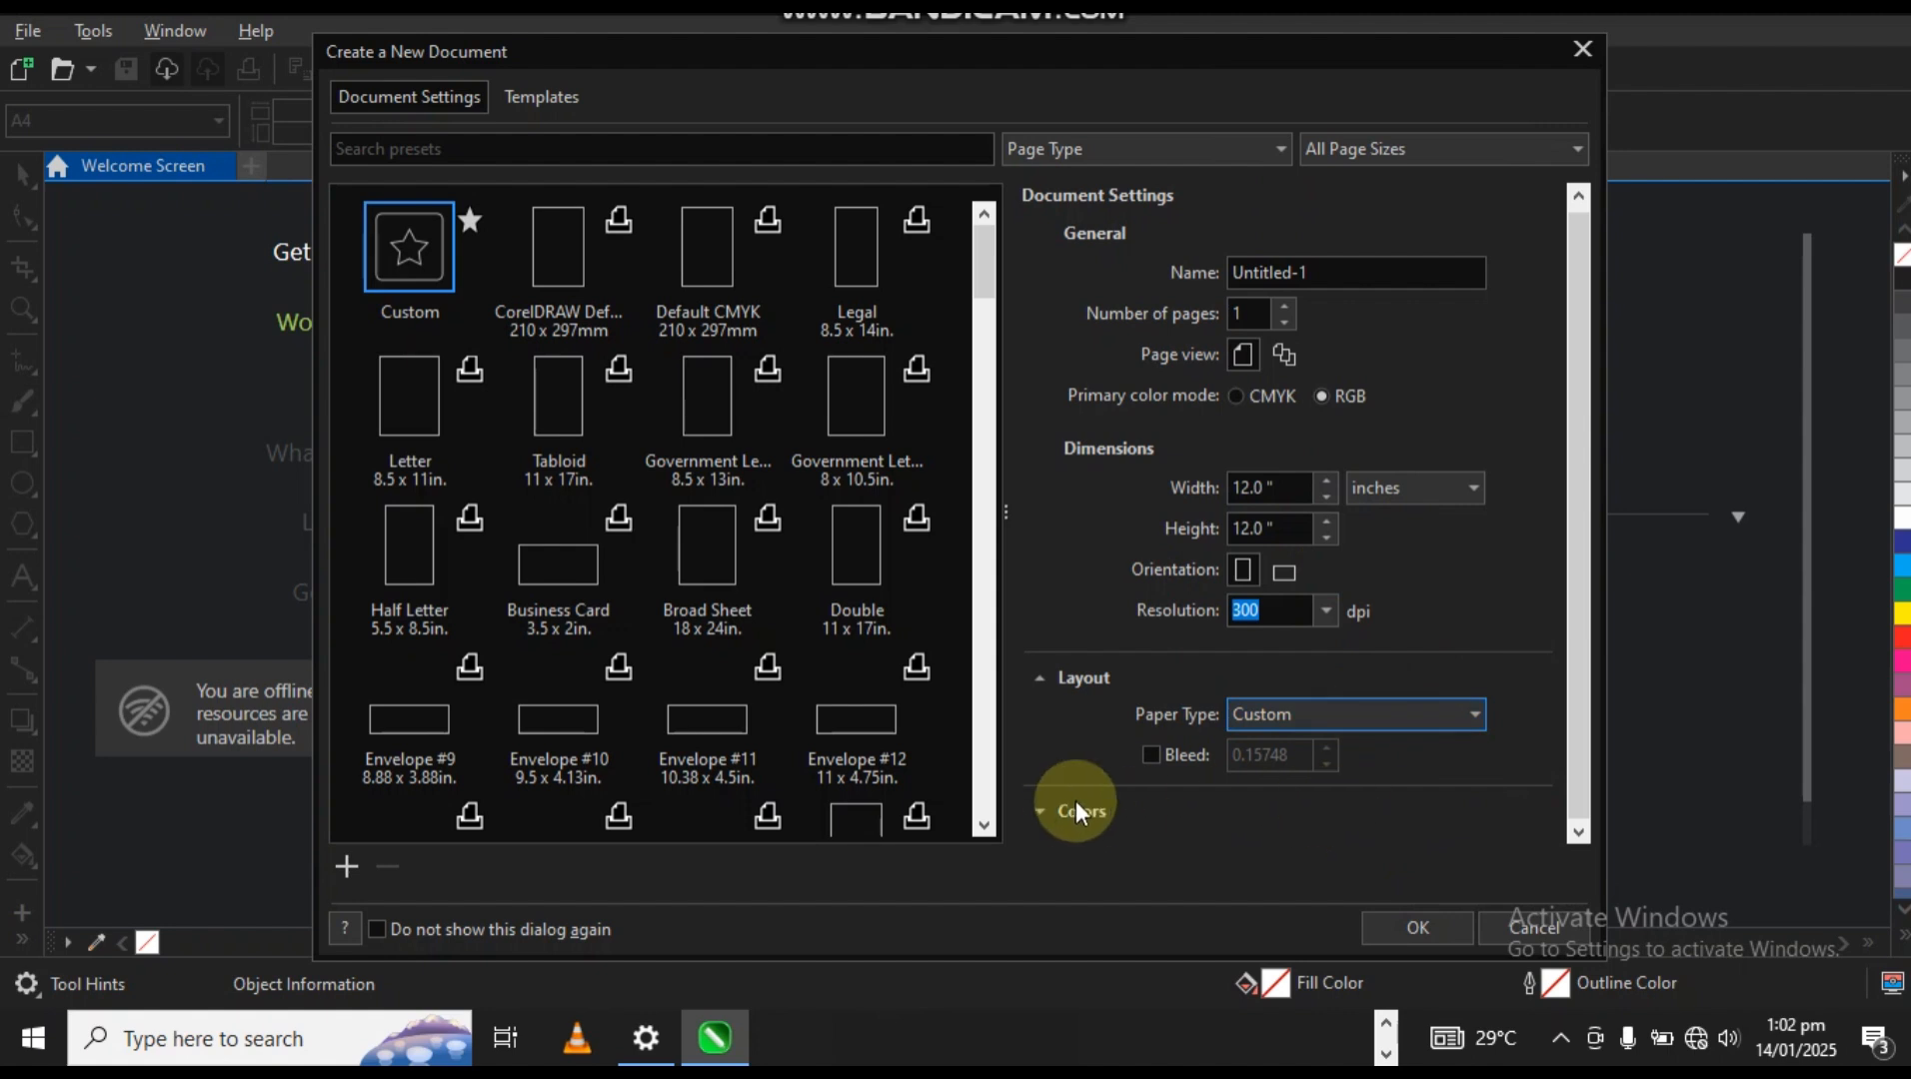
click(1039, 811)
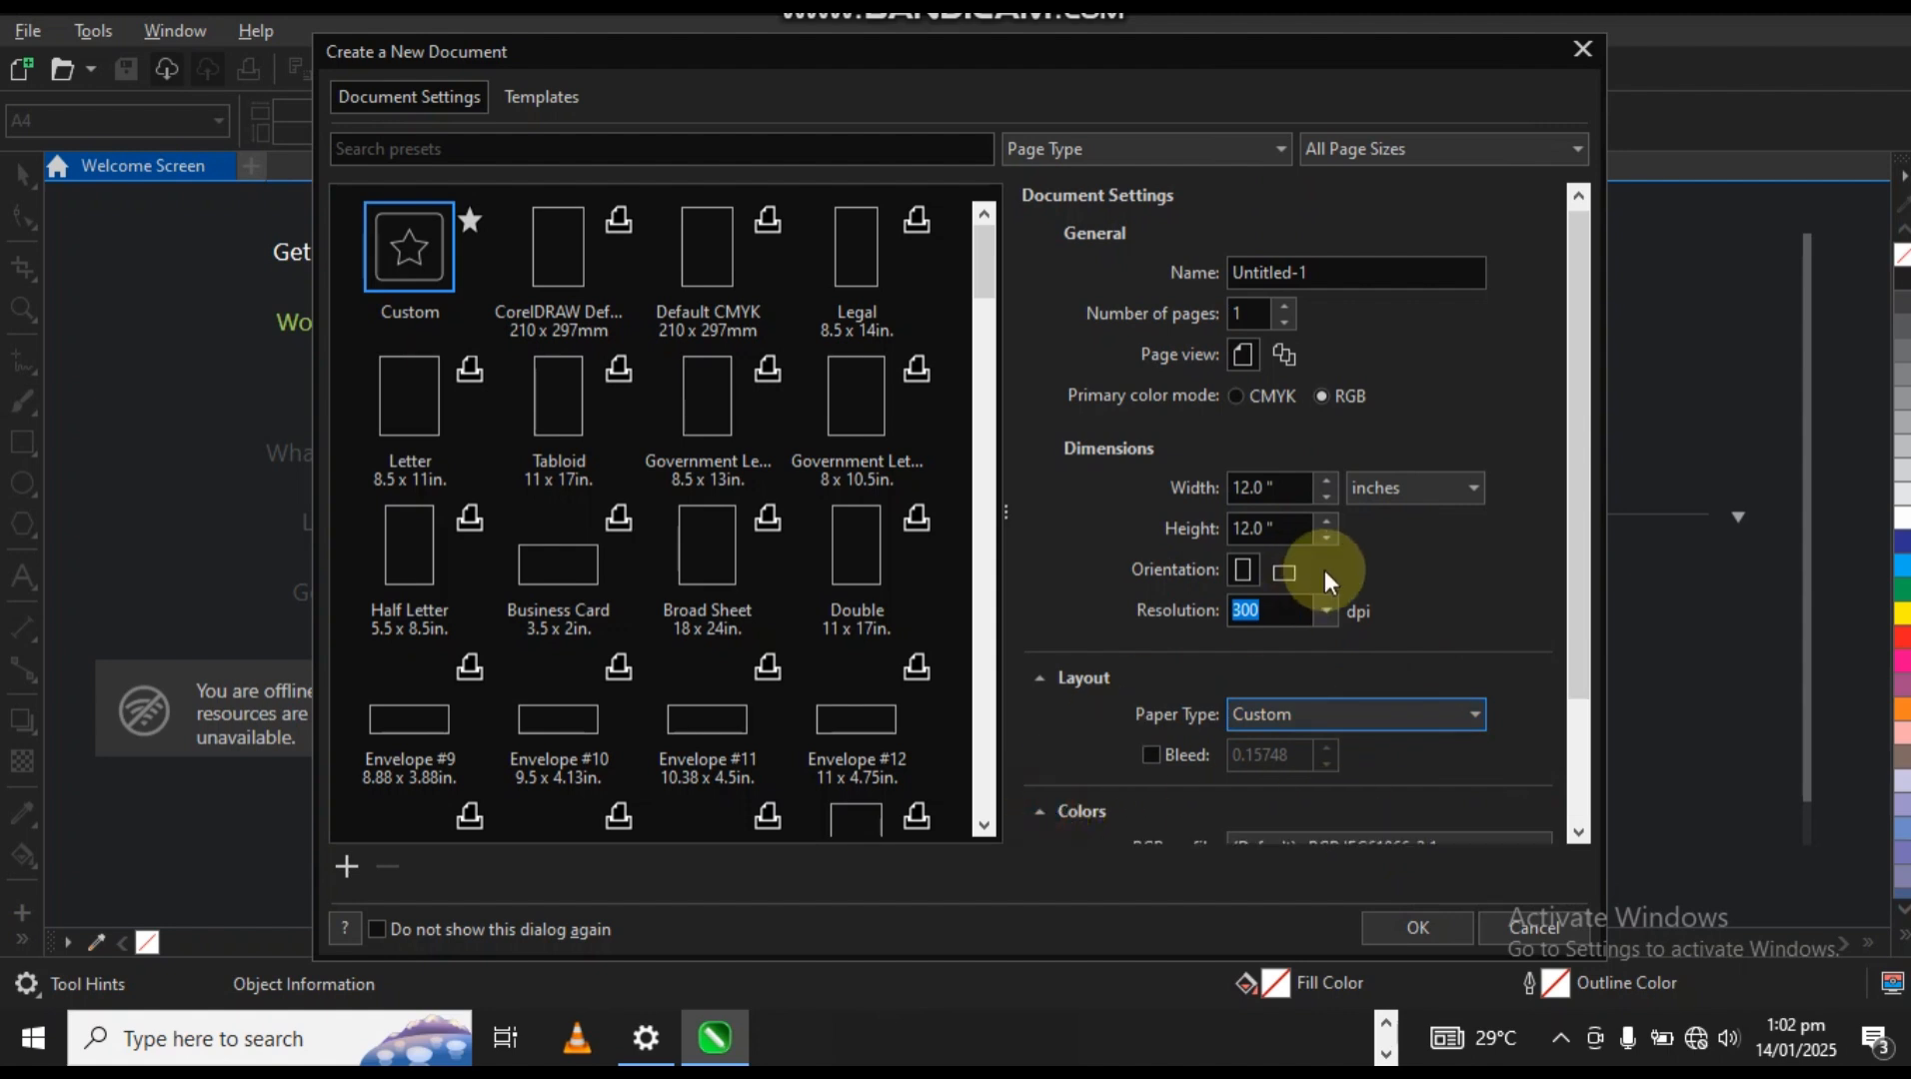
drag(1582, 651, 1567, 766)
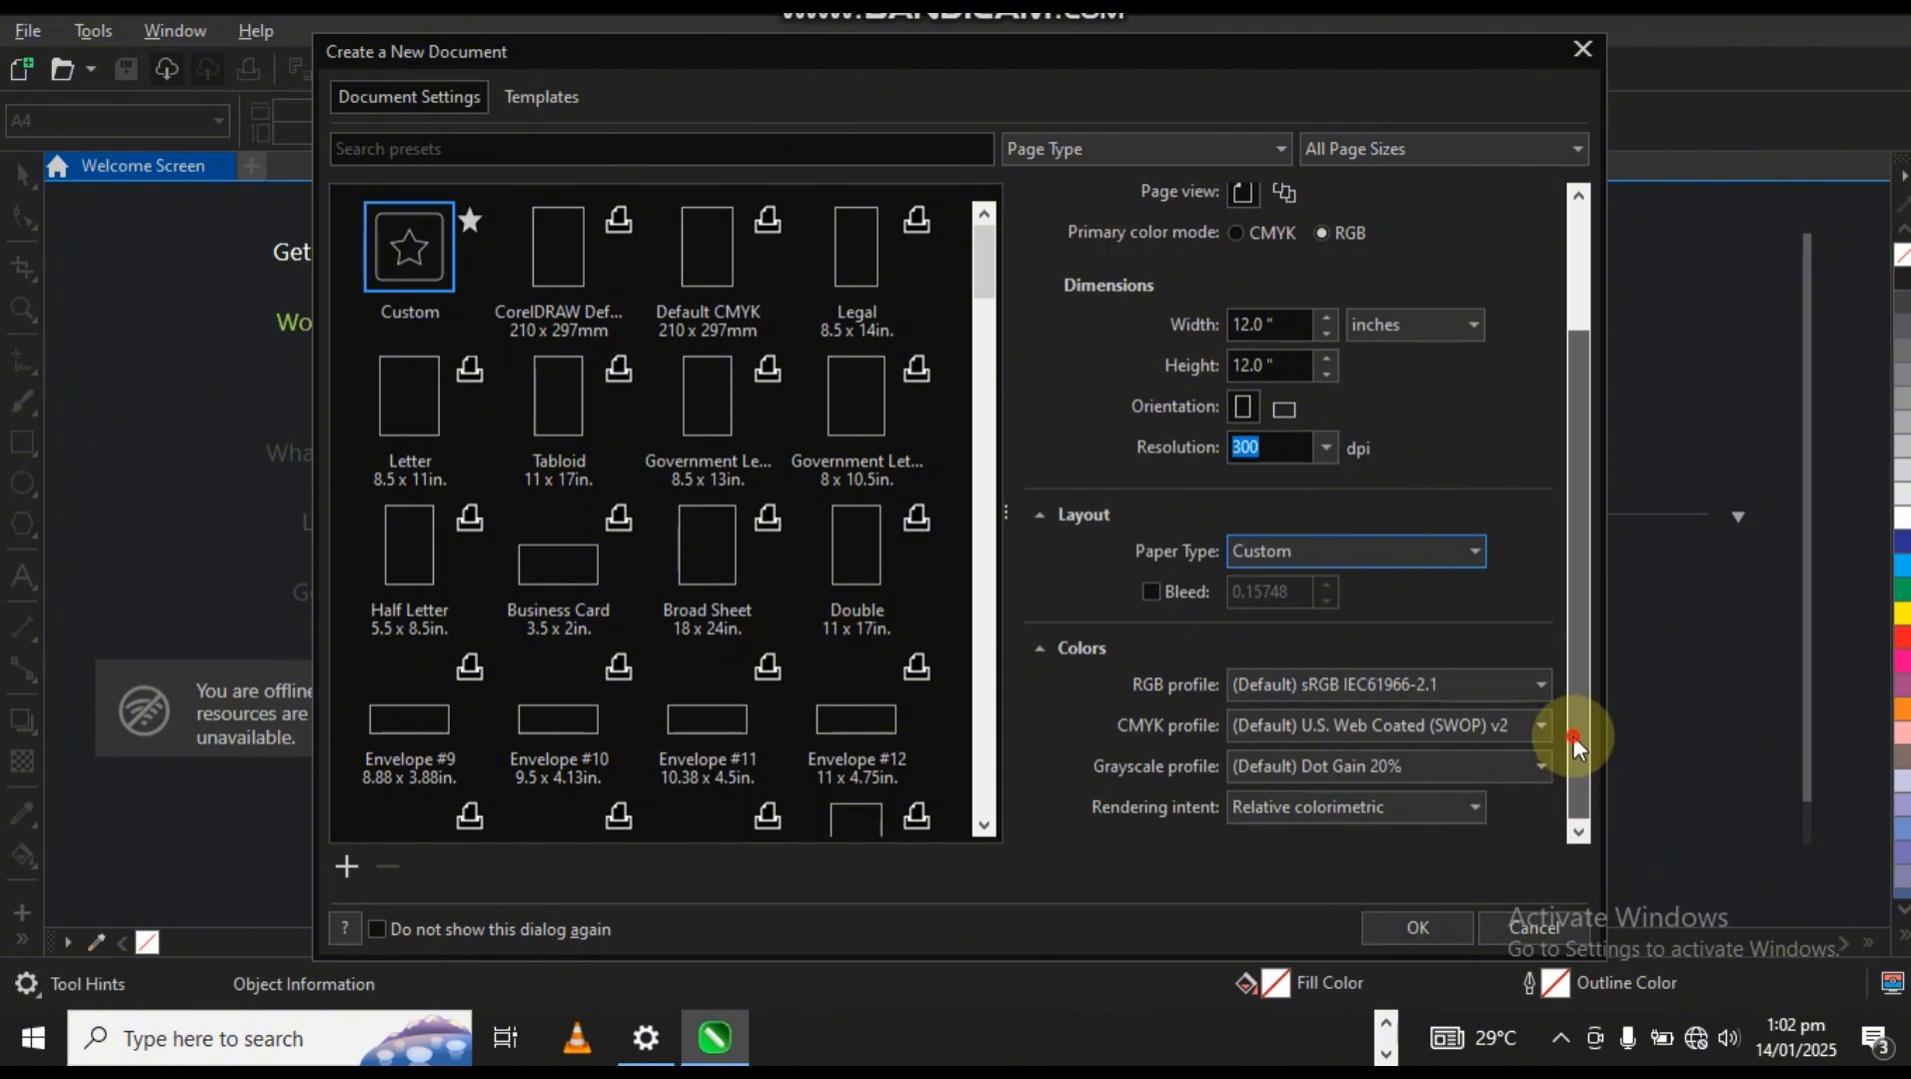
drag(1573, 736, 1579, 455)
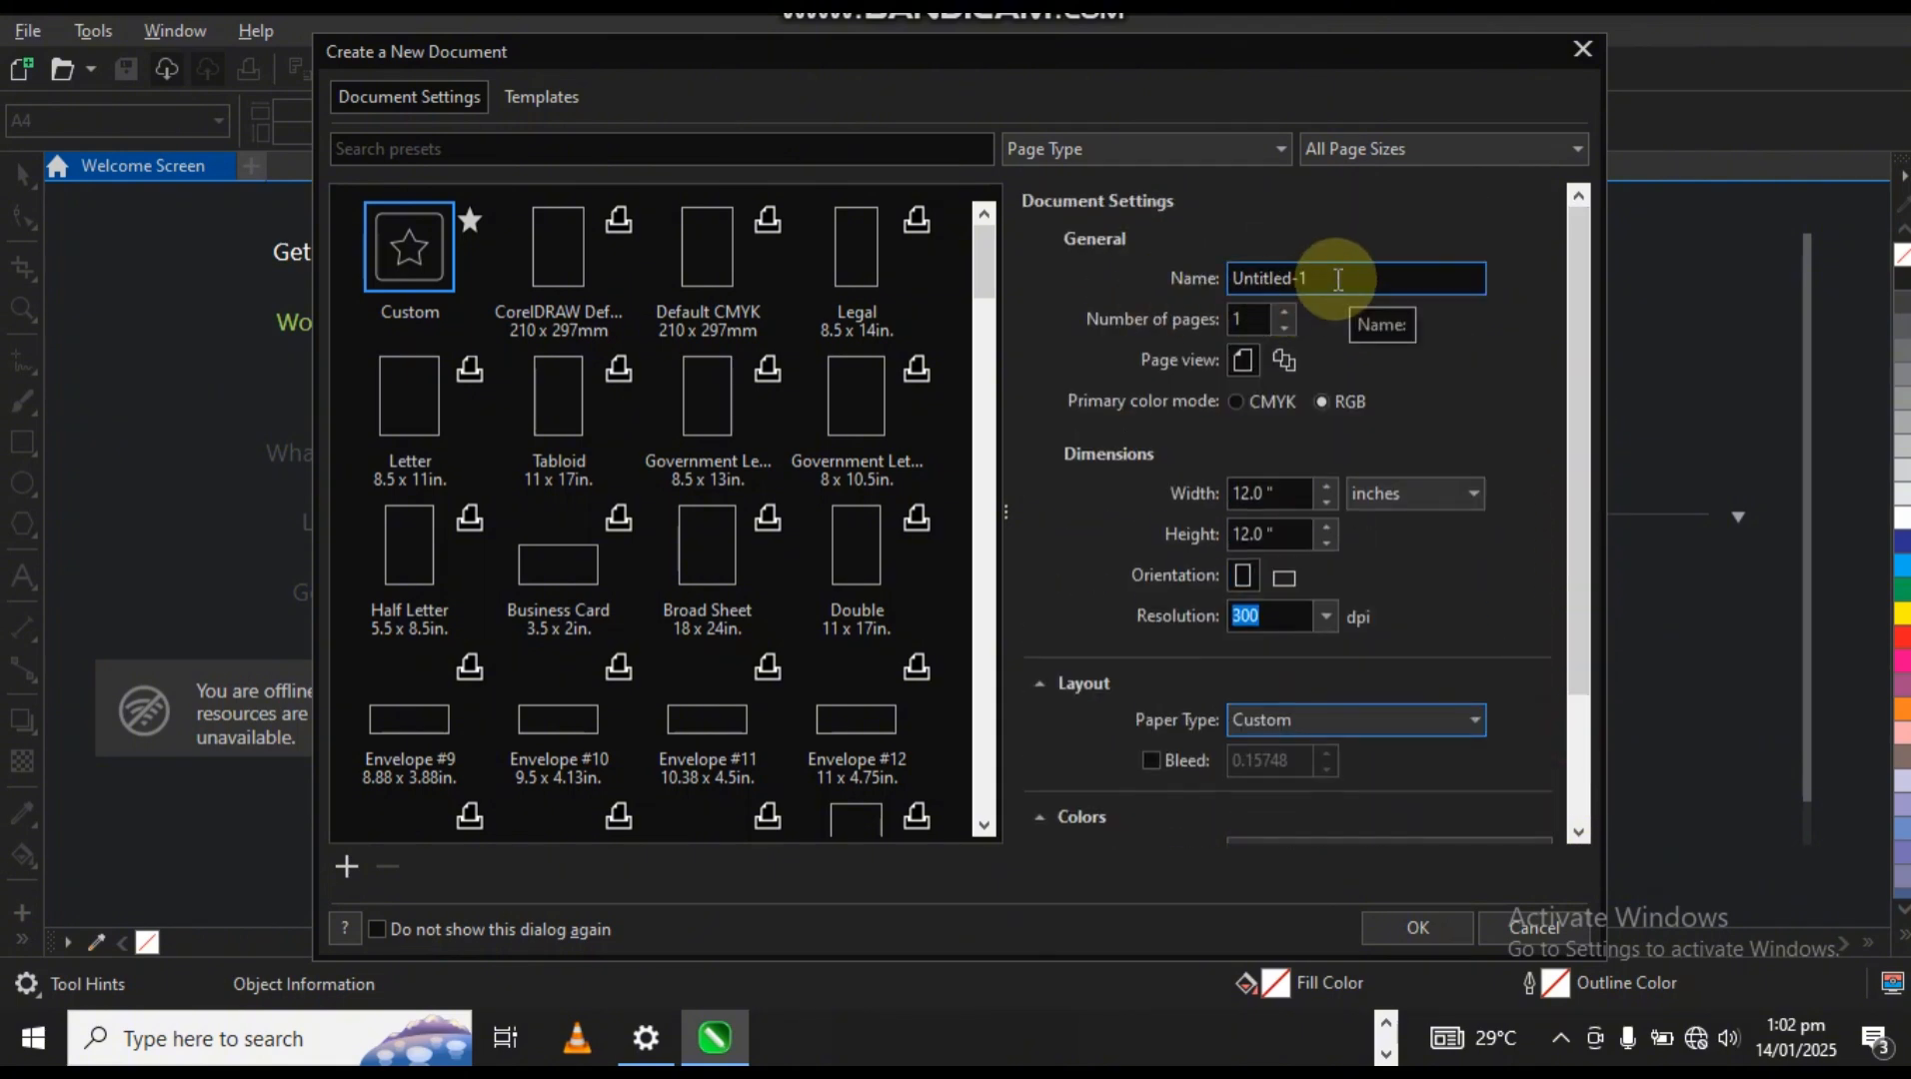
Name the new document Tutorial and create it with the other document settings as they are.
drag(1310, 279, 1239, 280)
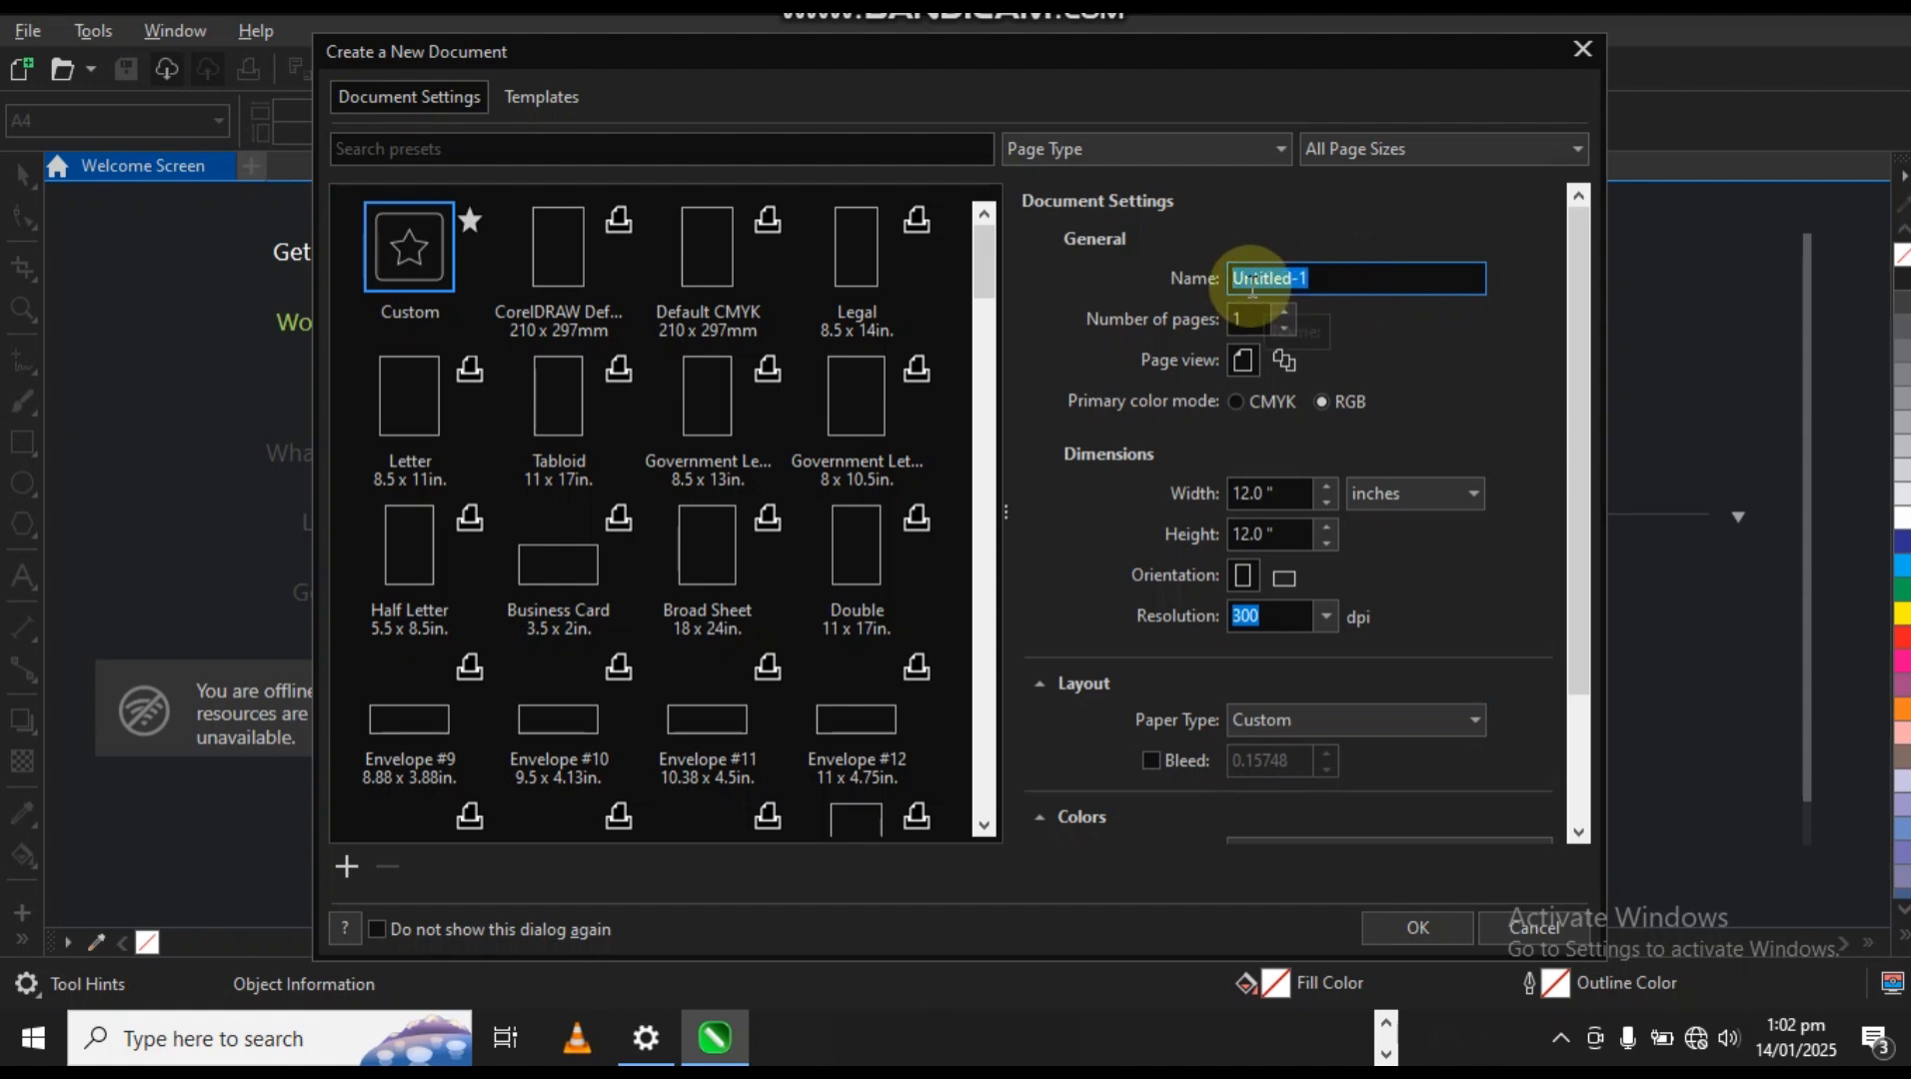
text(Tu)
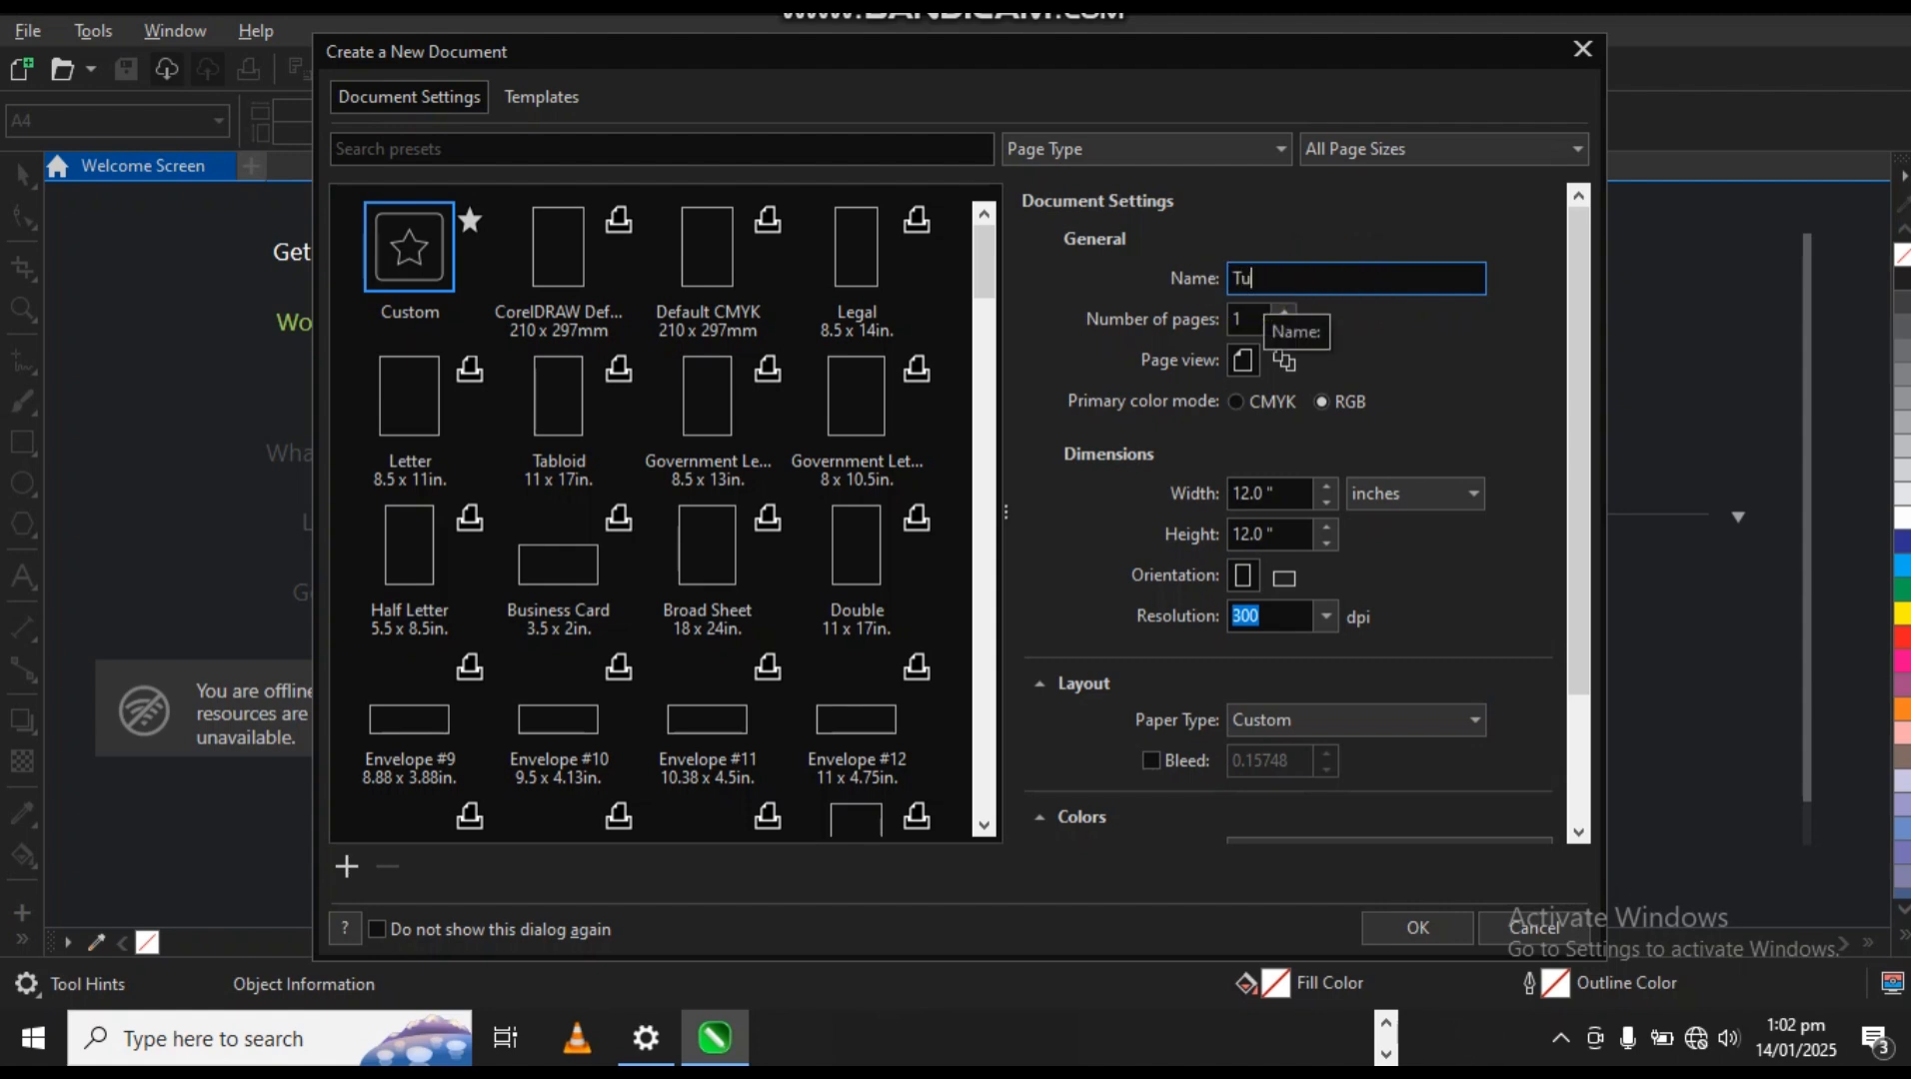
text(torial)
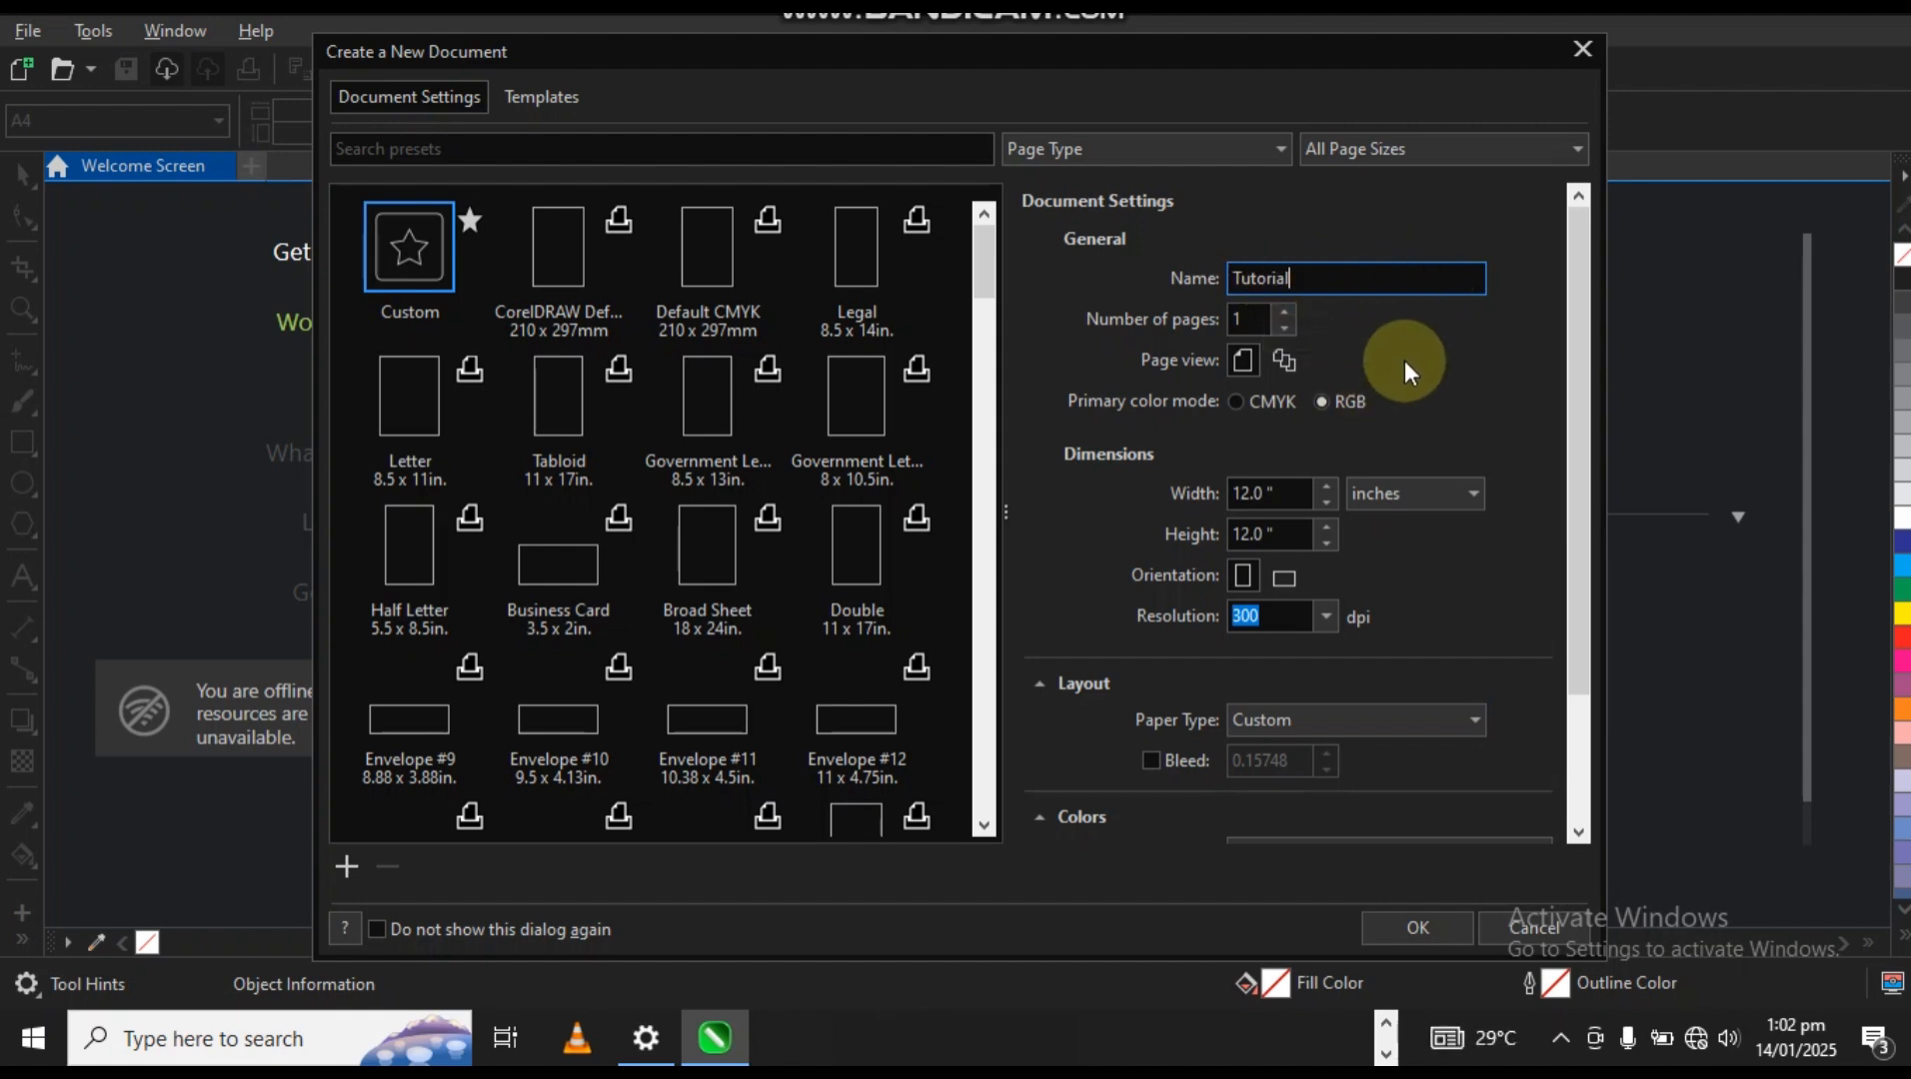
scroll(1442, 478, down, 3)
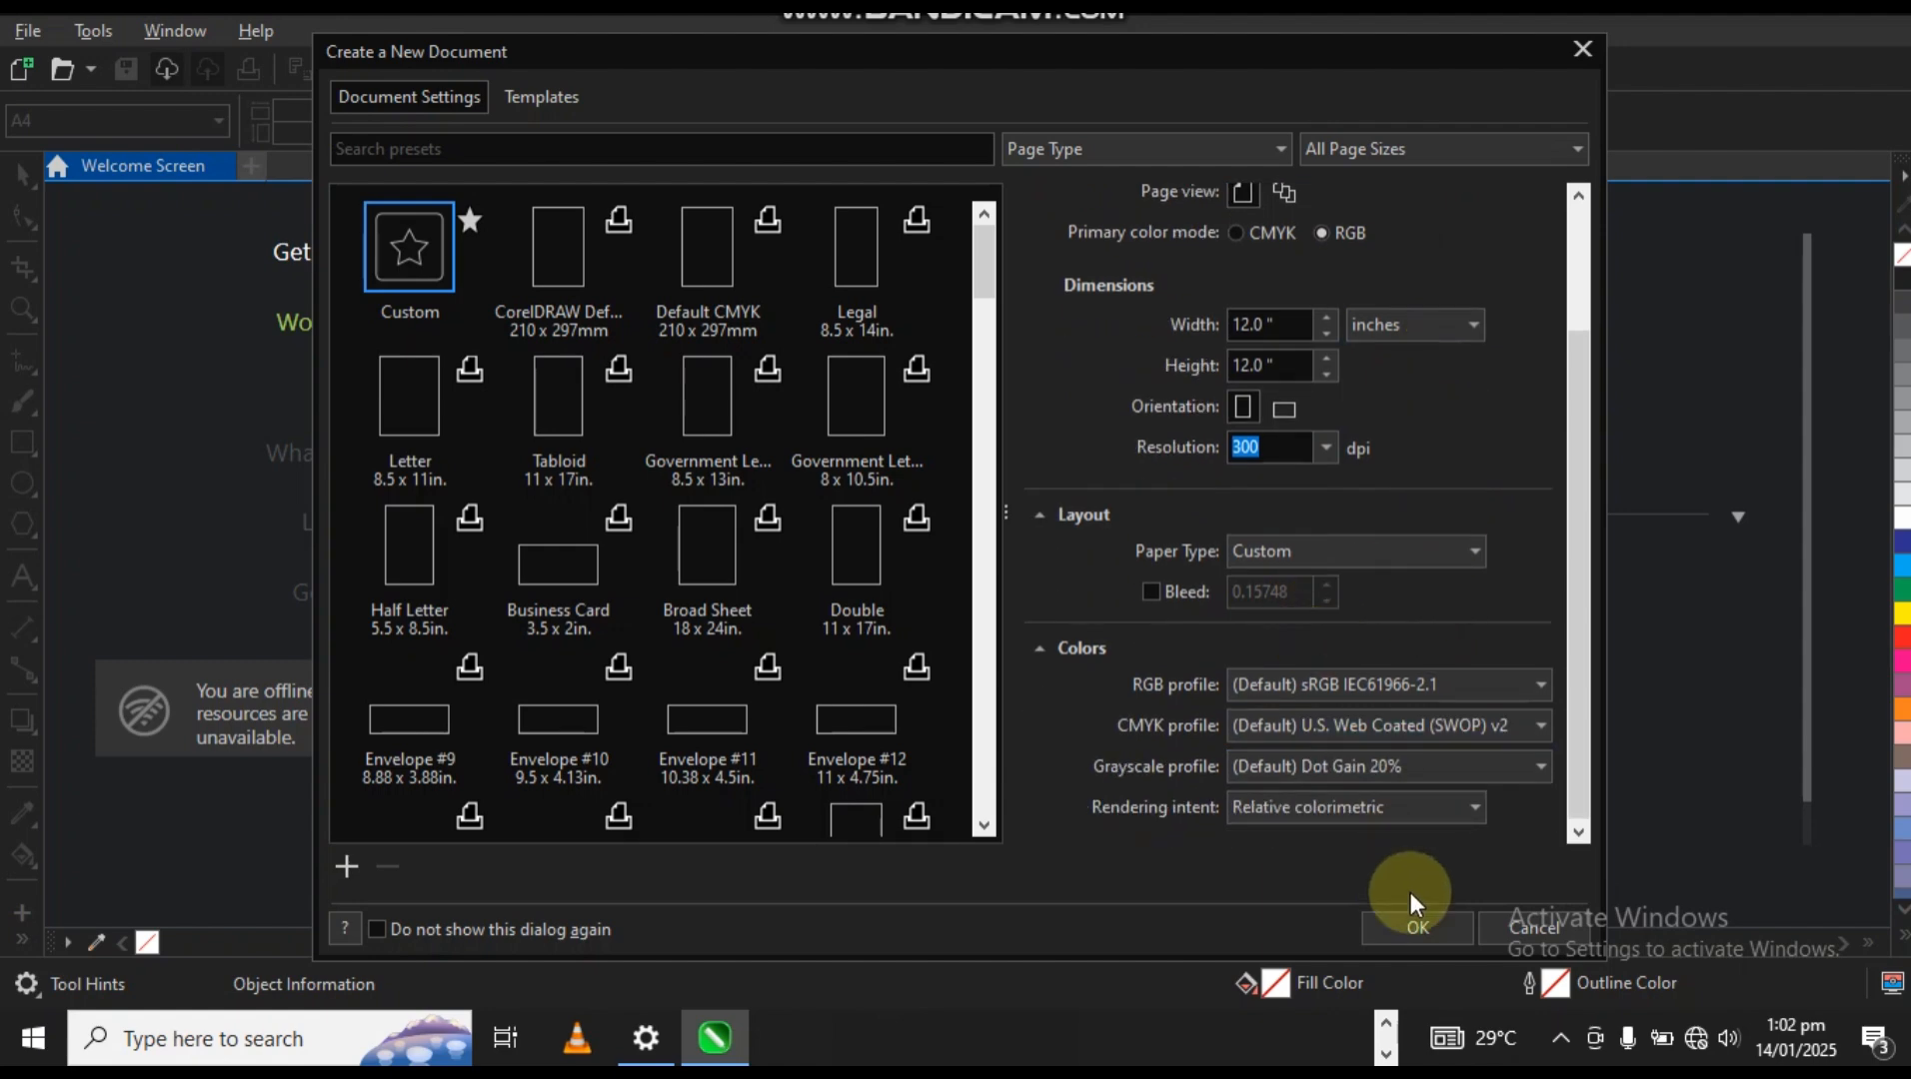
click(1421, 931)
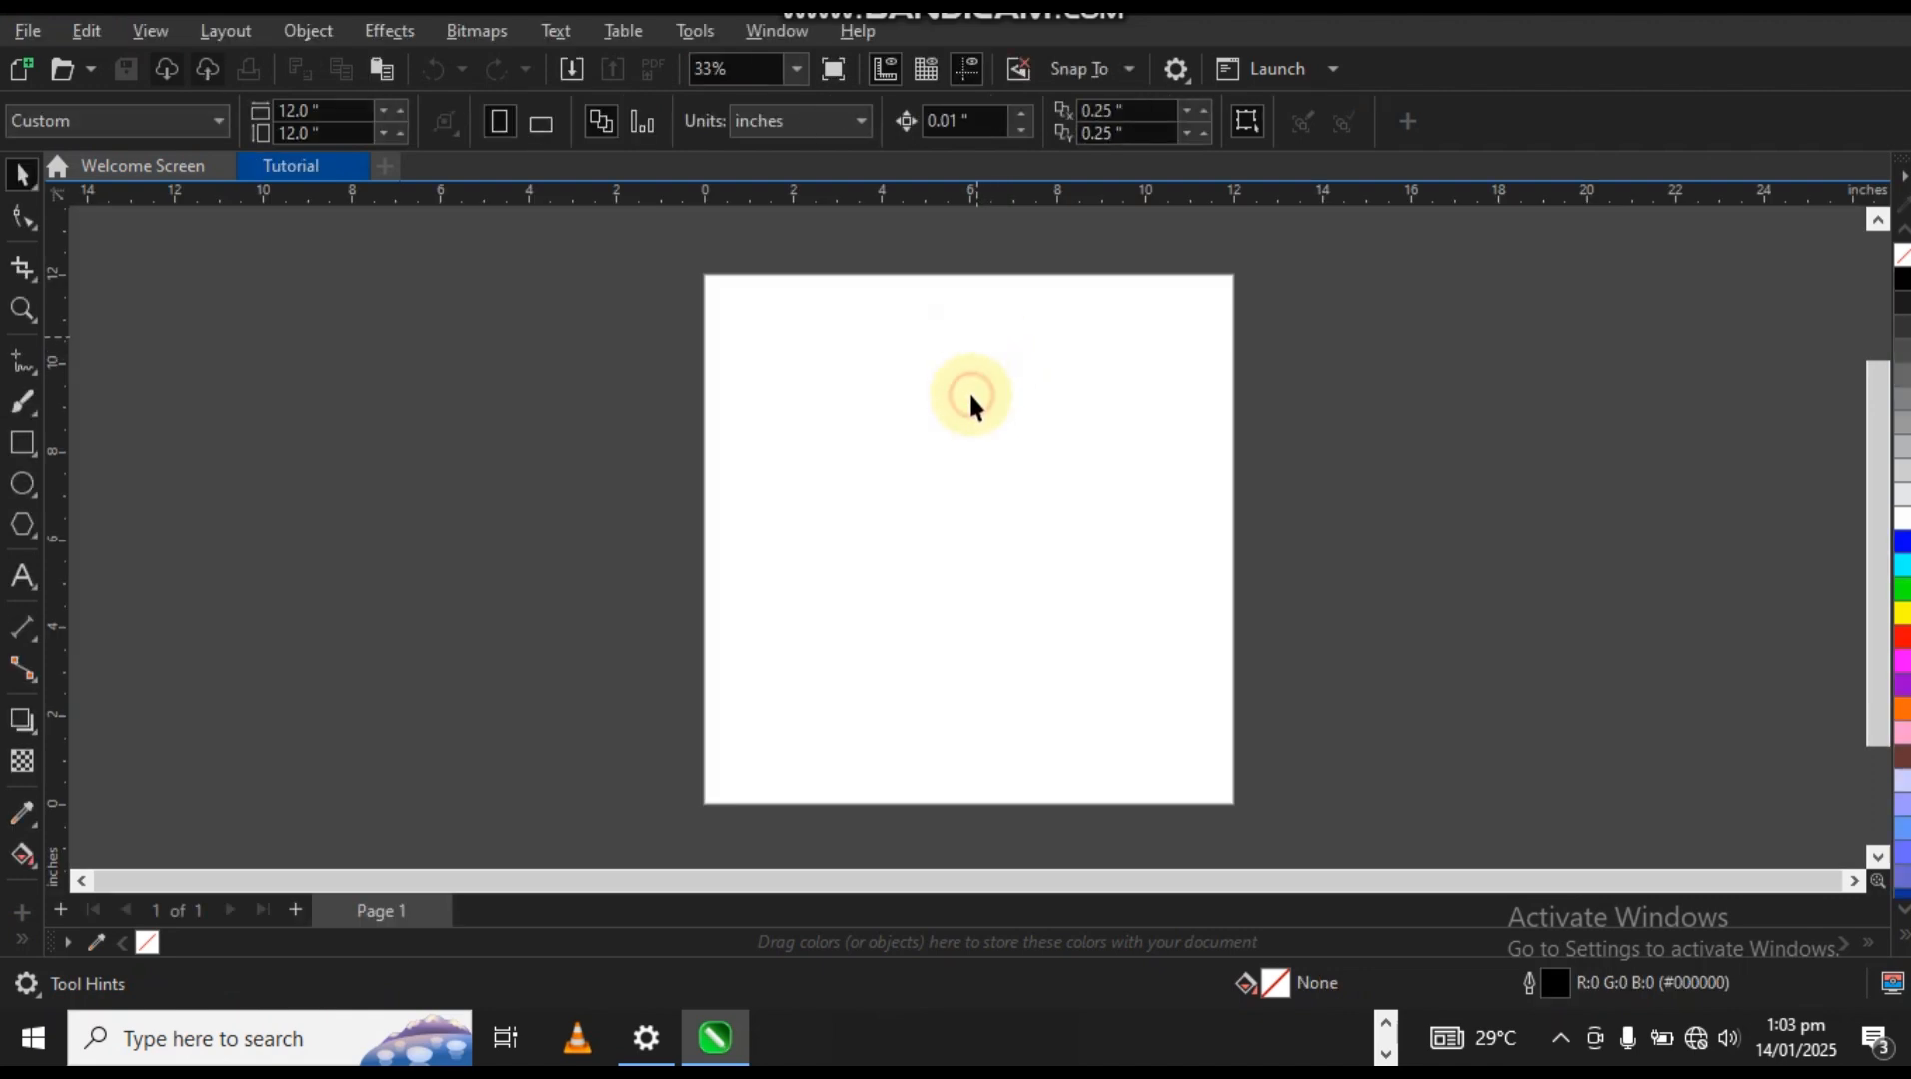
Change the page size of the blank document to A4.
scroll(970, 396, down, 1)
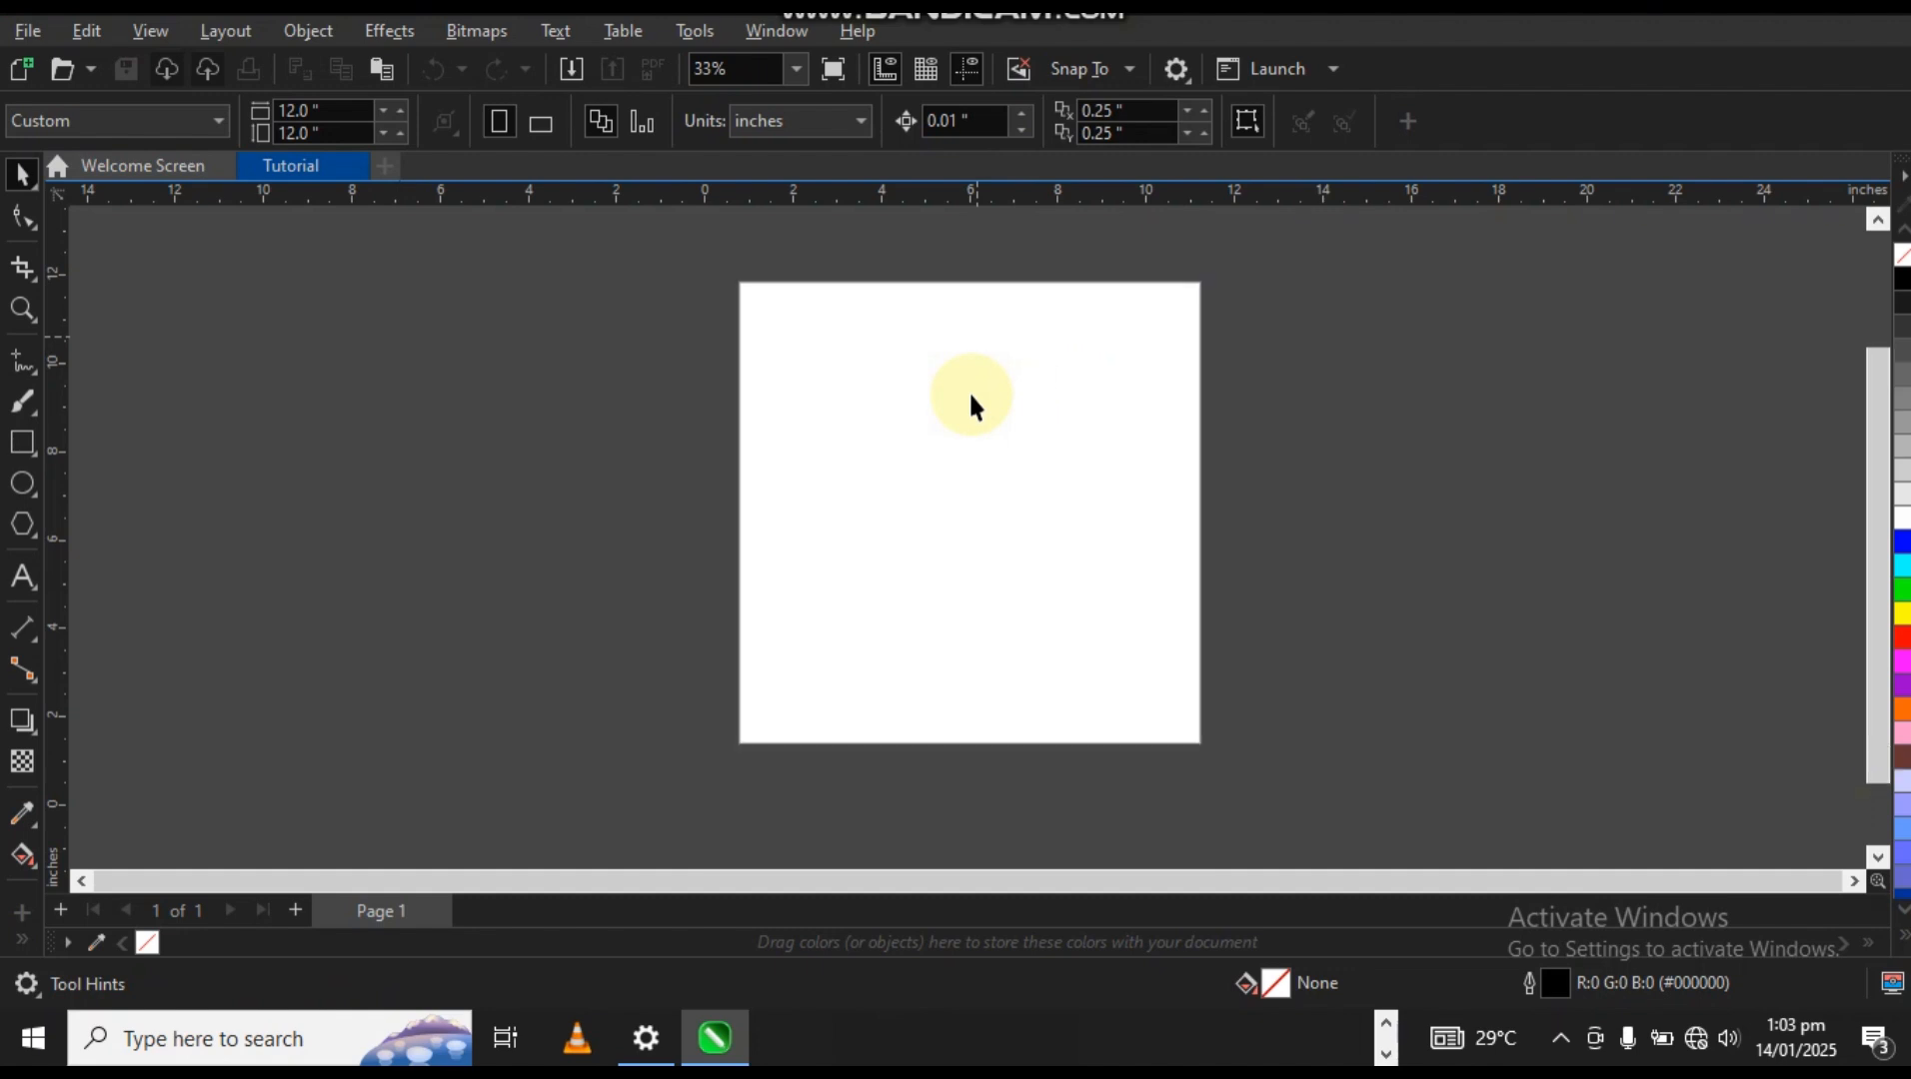
scroll(971, 397, down, 1)
scroll(971, 399, up, 1)
scroll(975, 410, down, 1)
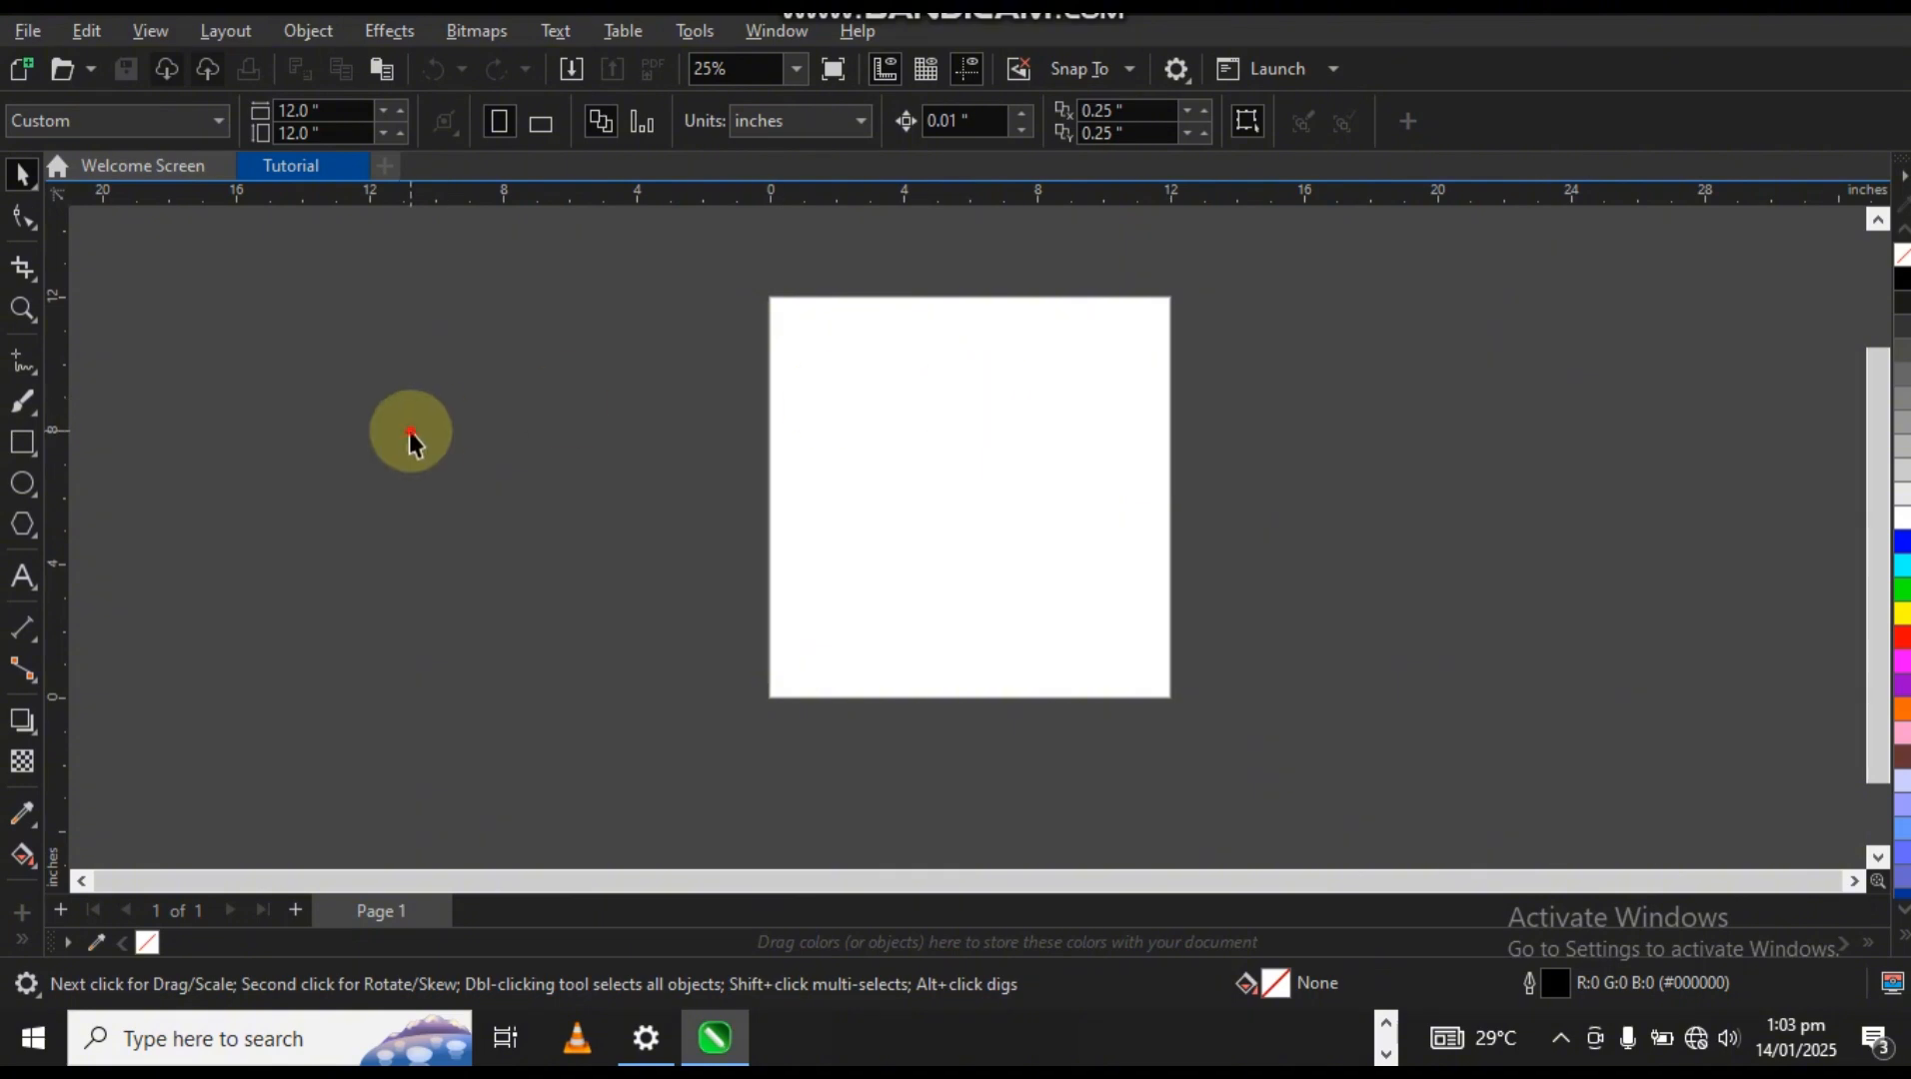
click(106, 122)
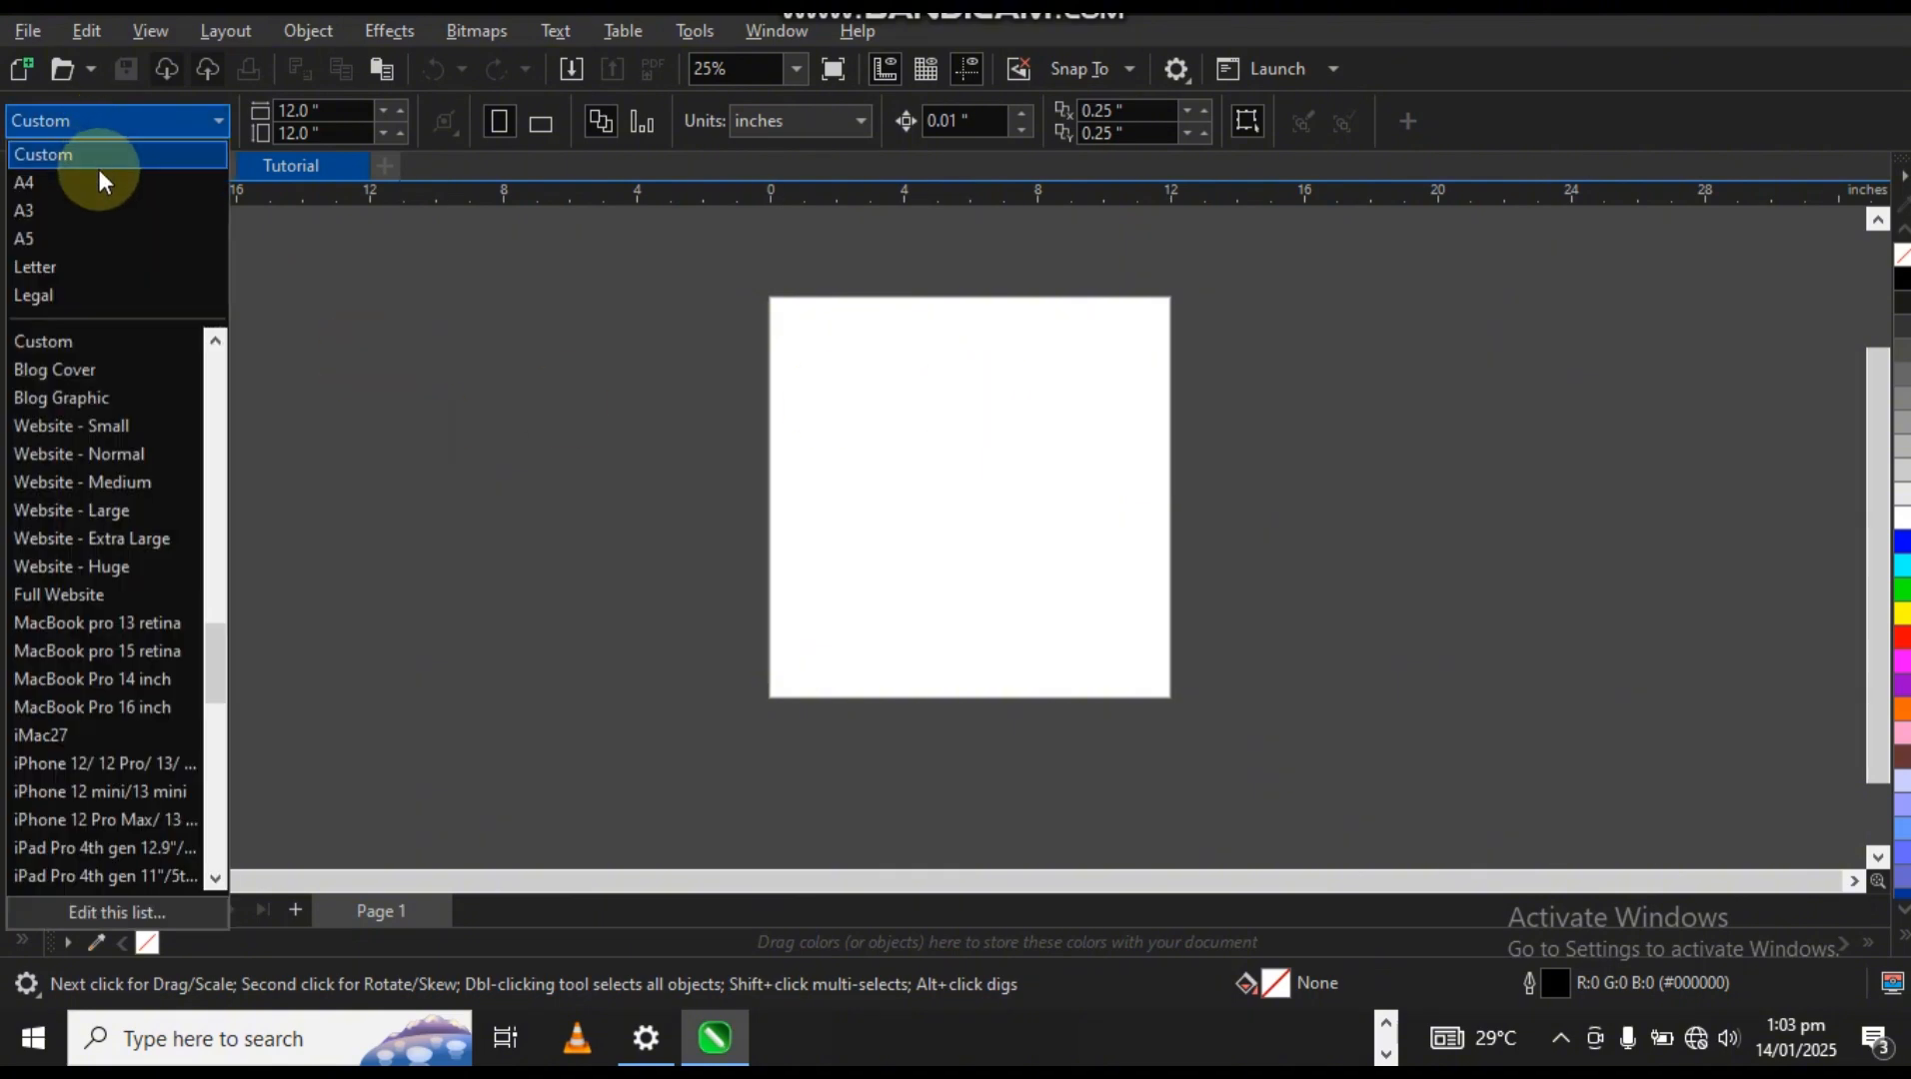
click(95, 180)
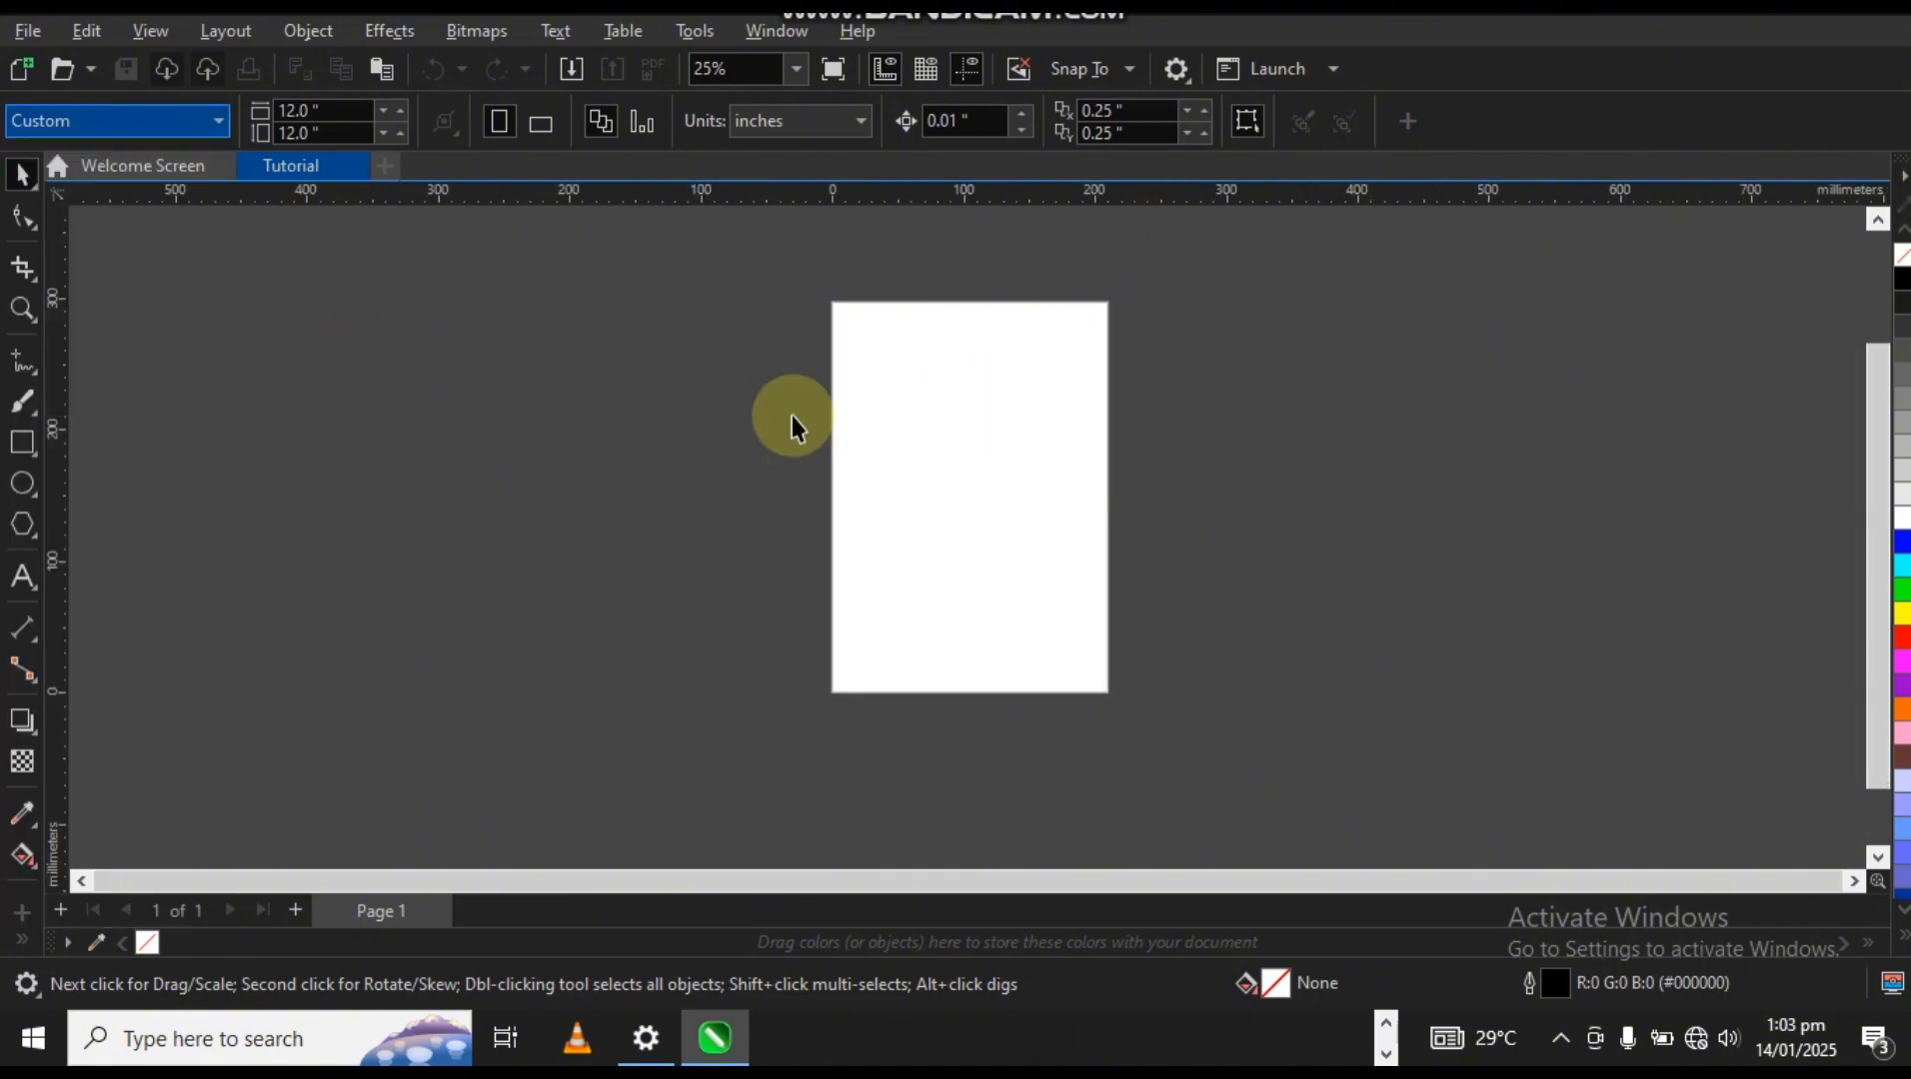
Set the document's measurement units to inches.
scroll(1004, 415, up, 1)
scroll(933, 400, down, 2)
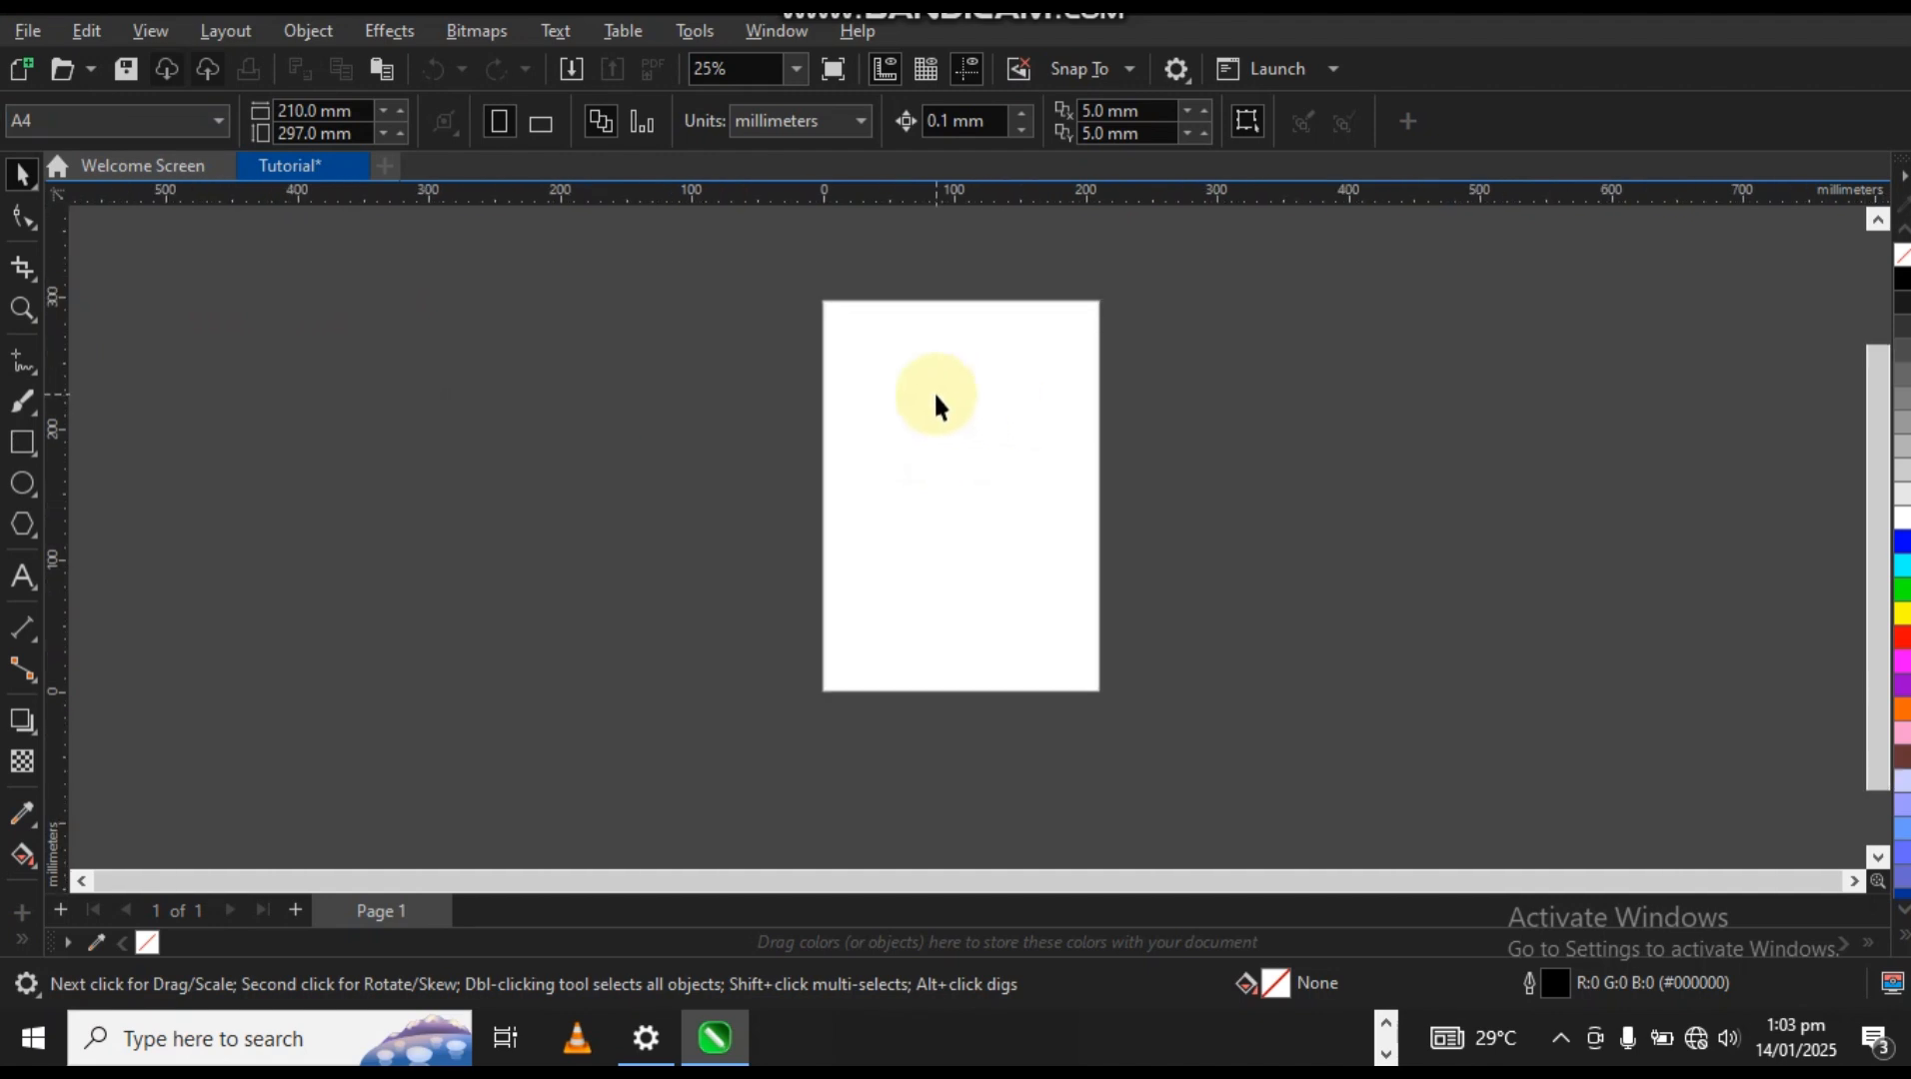
scroll(942, 361, up, 1)
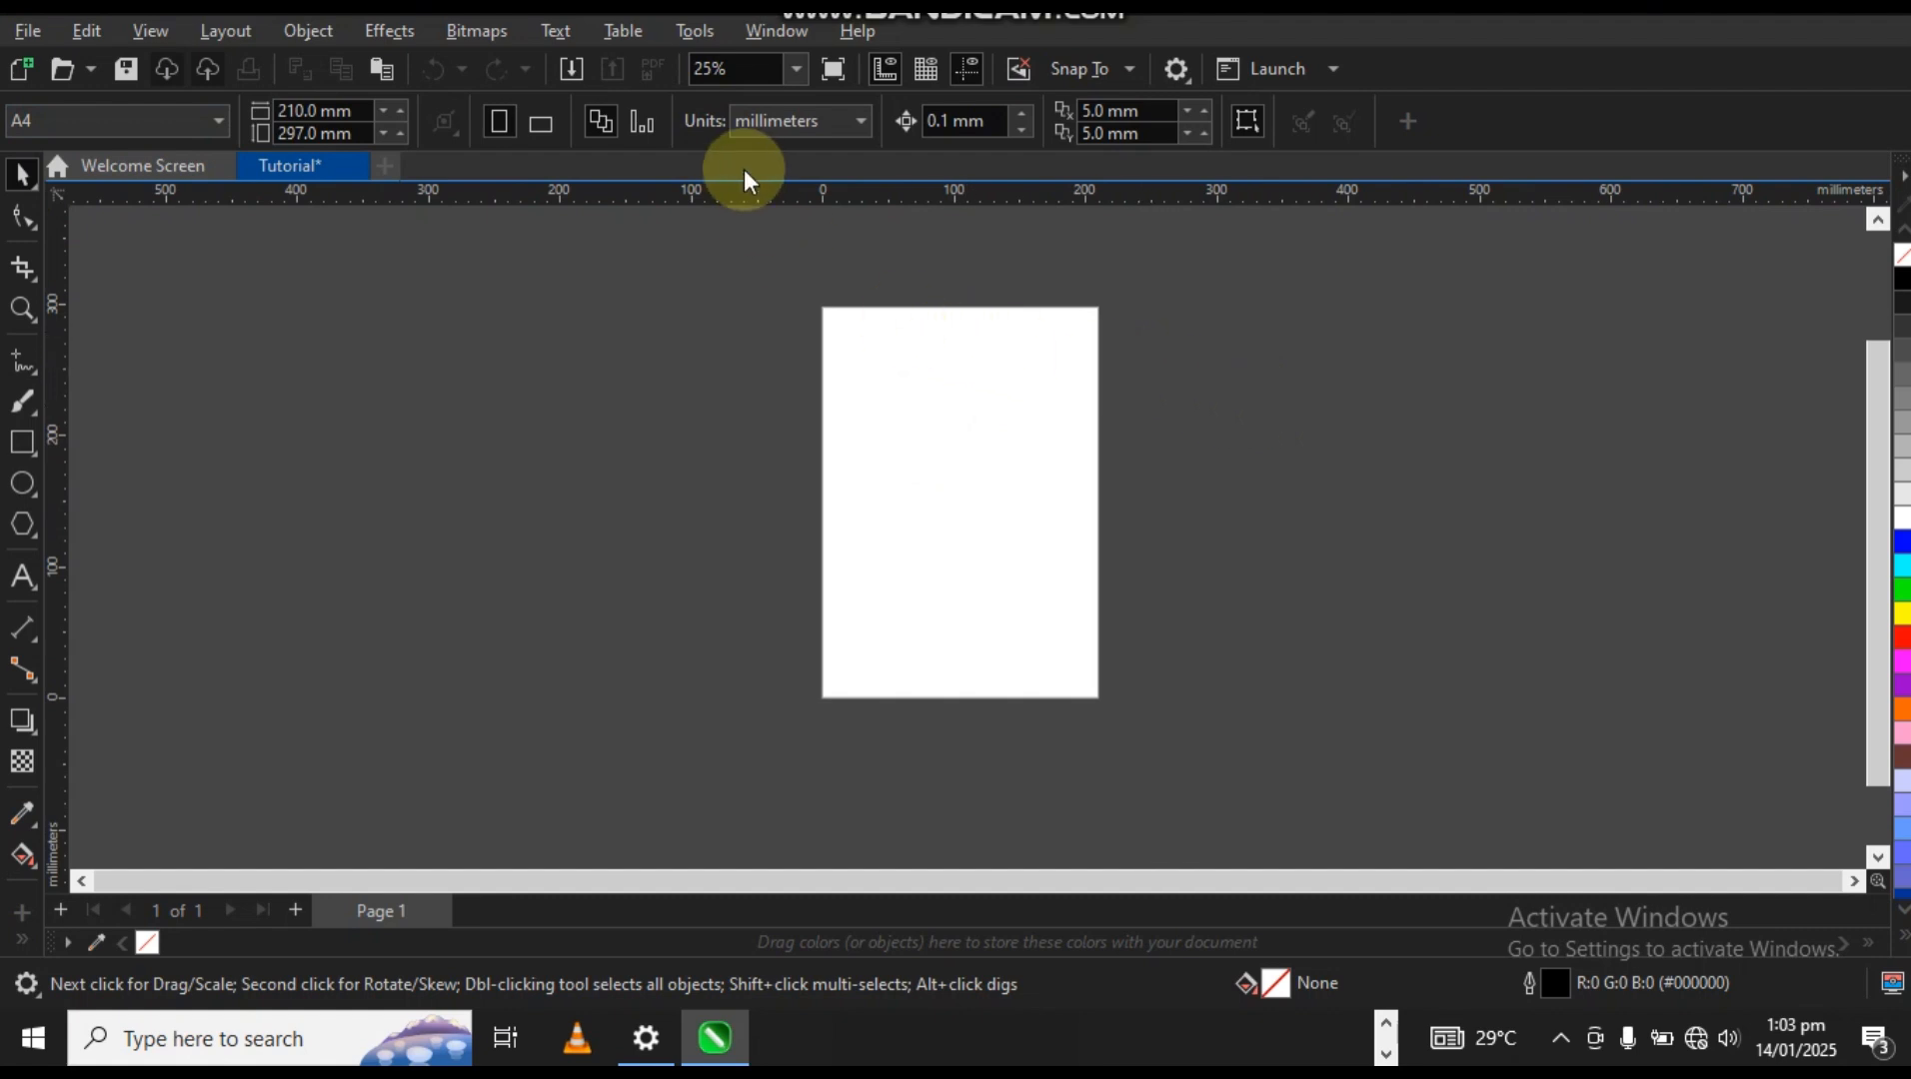
click(771, 125)
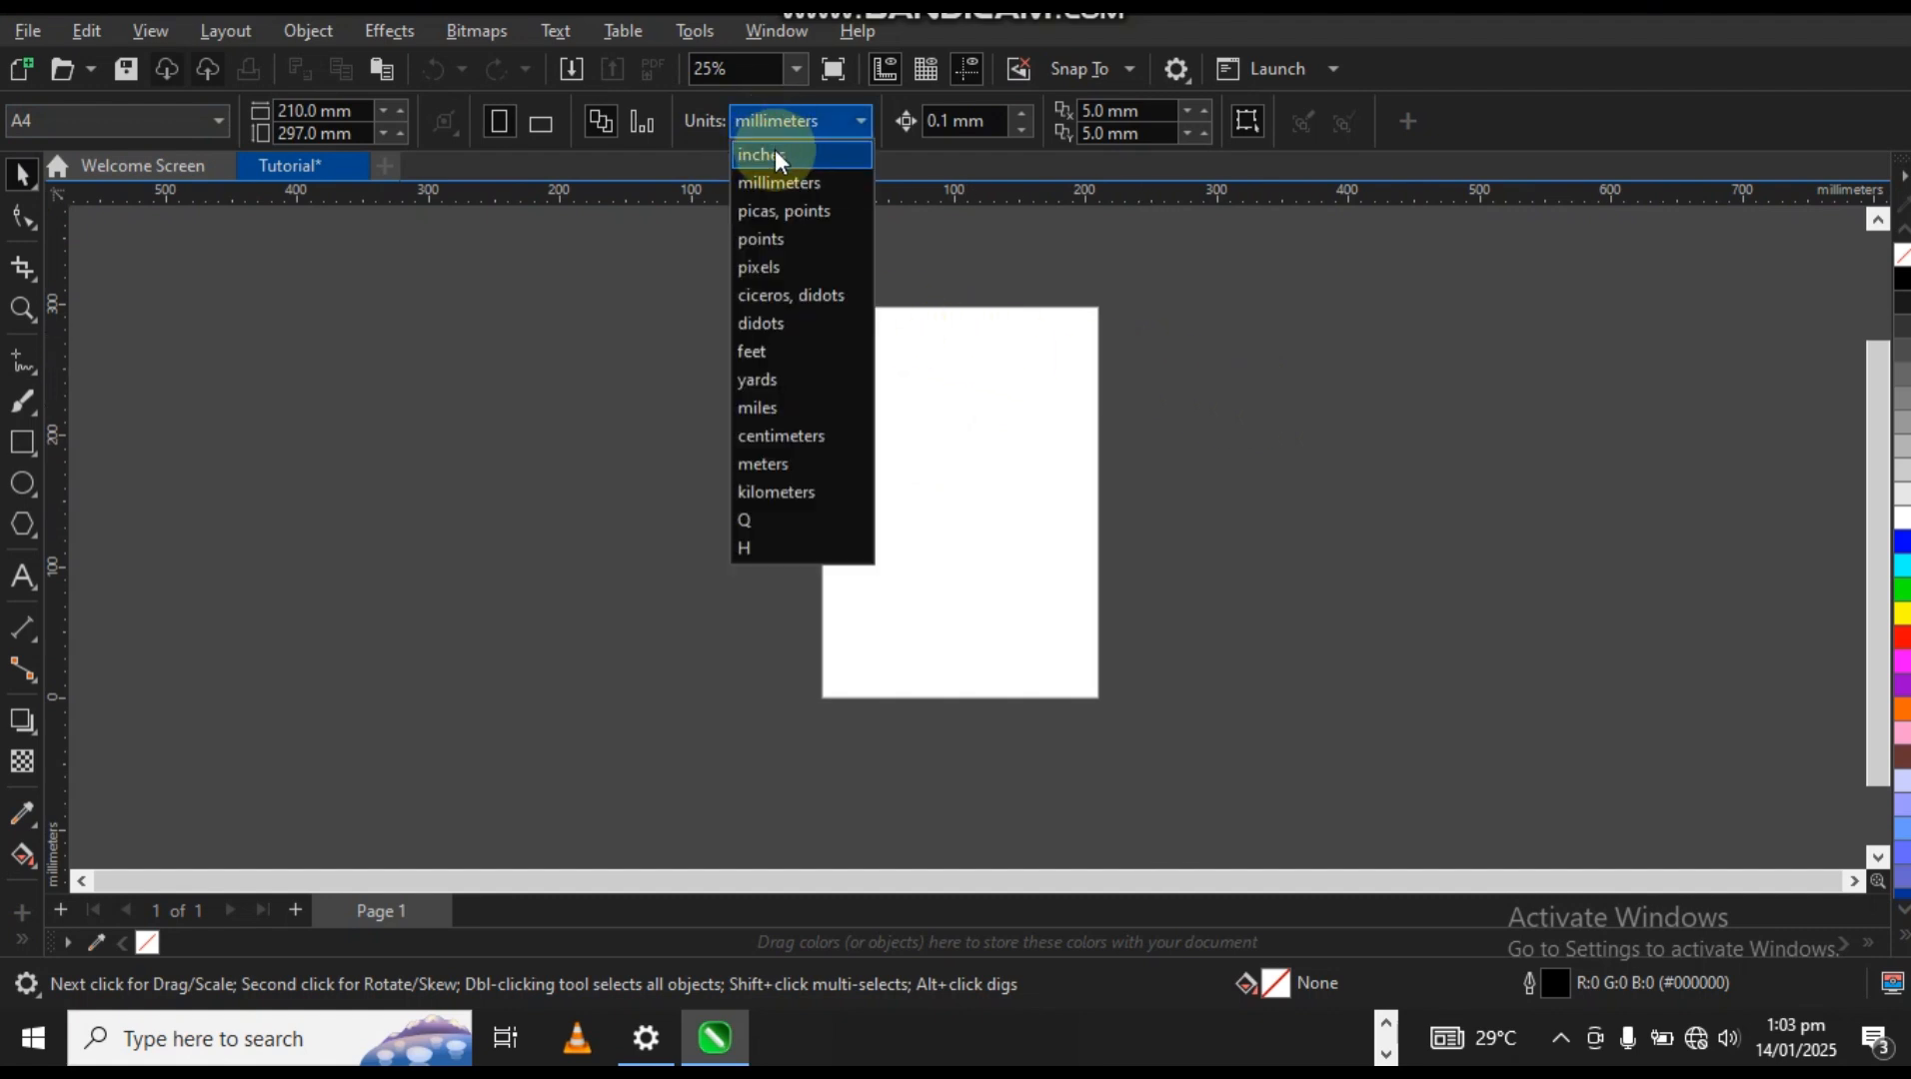
click(777, 154)
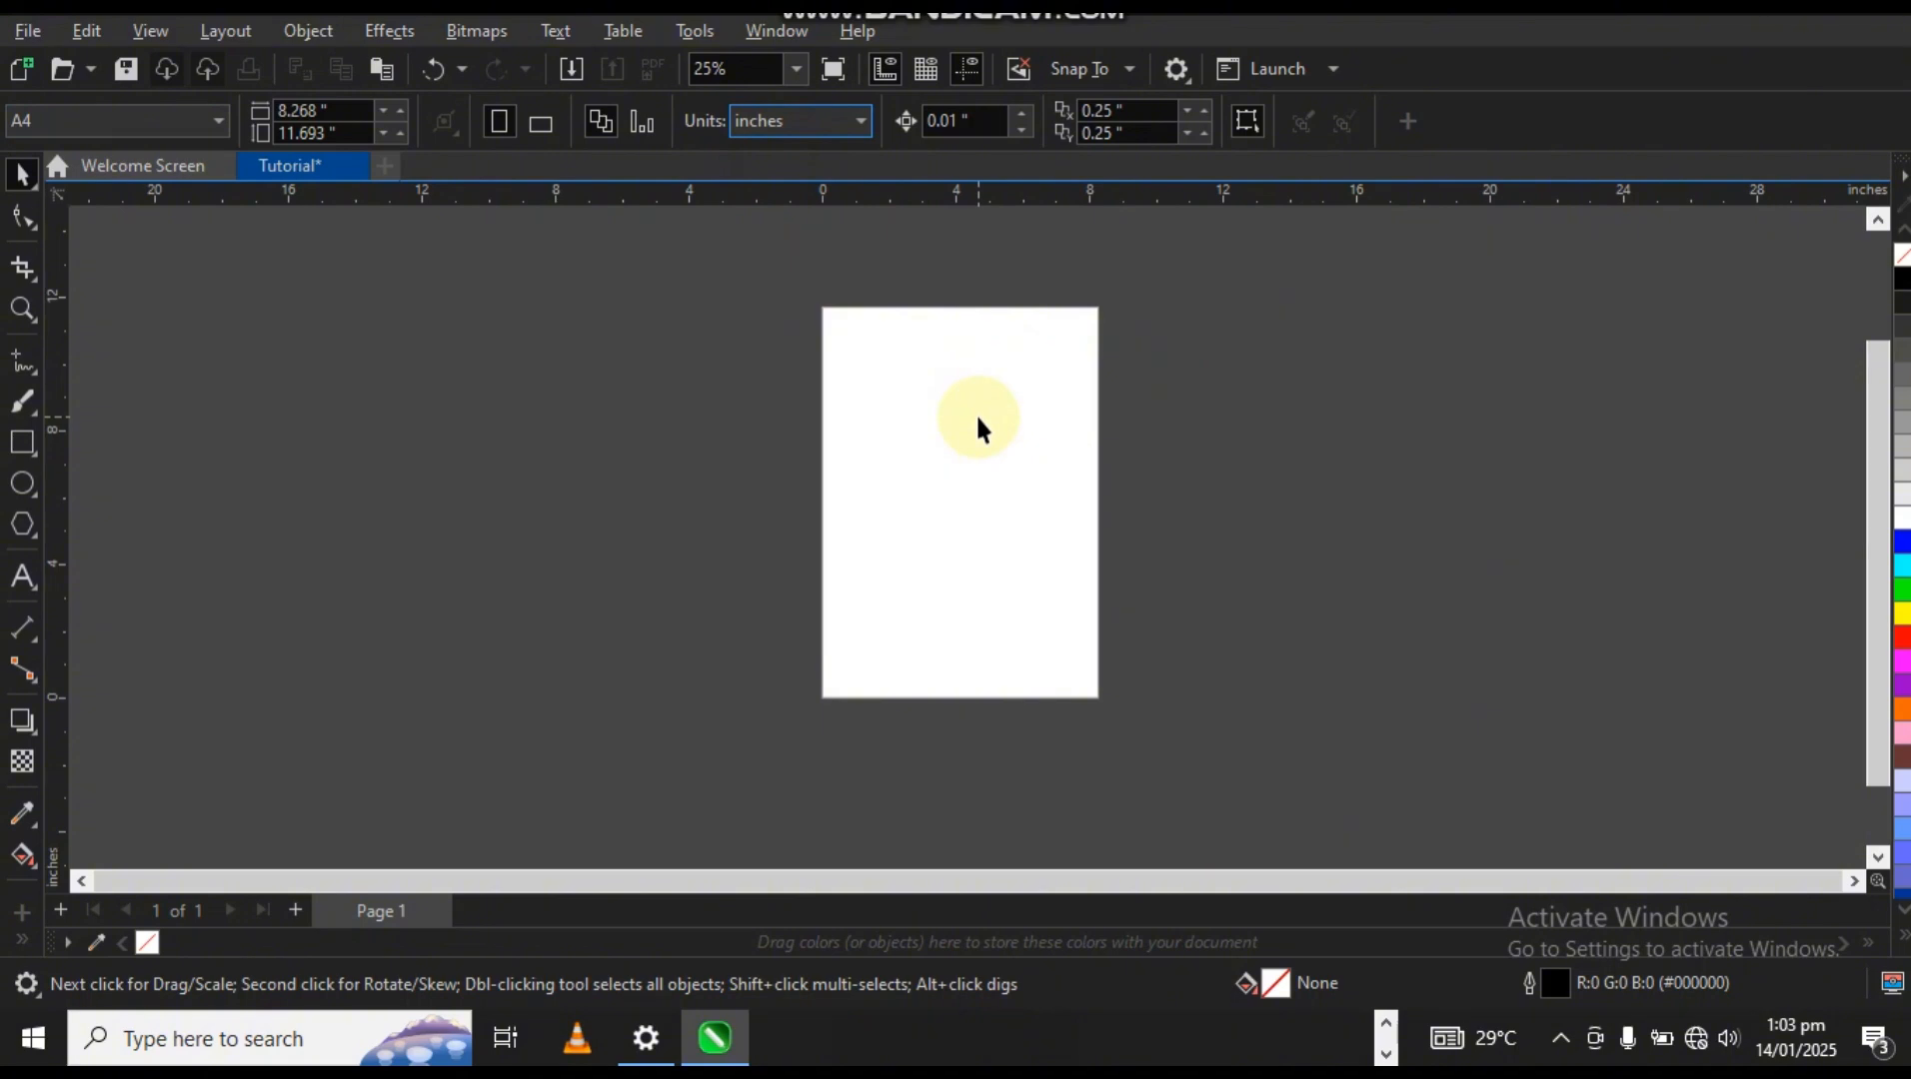
click(812, 122)
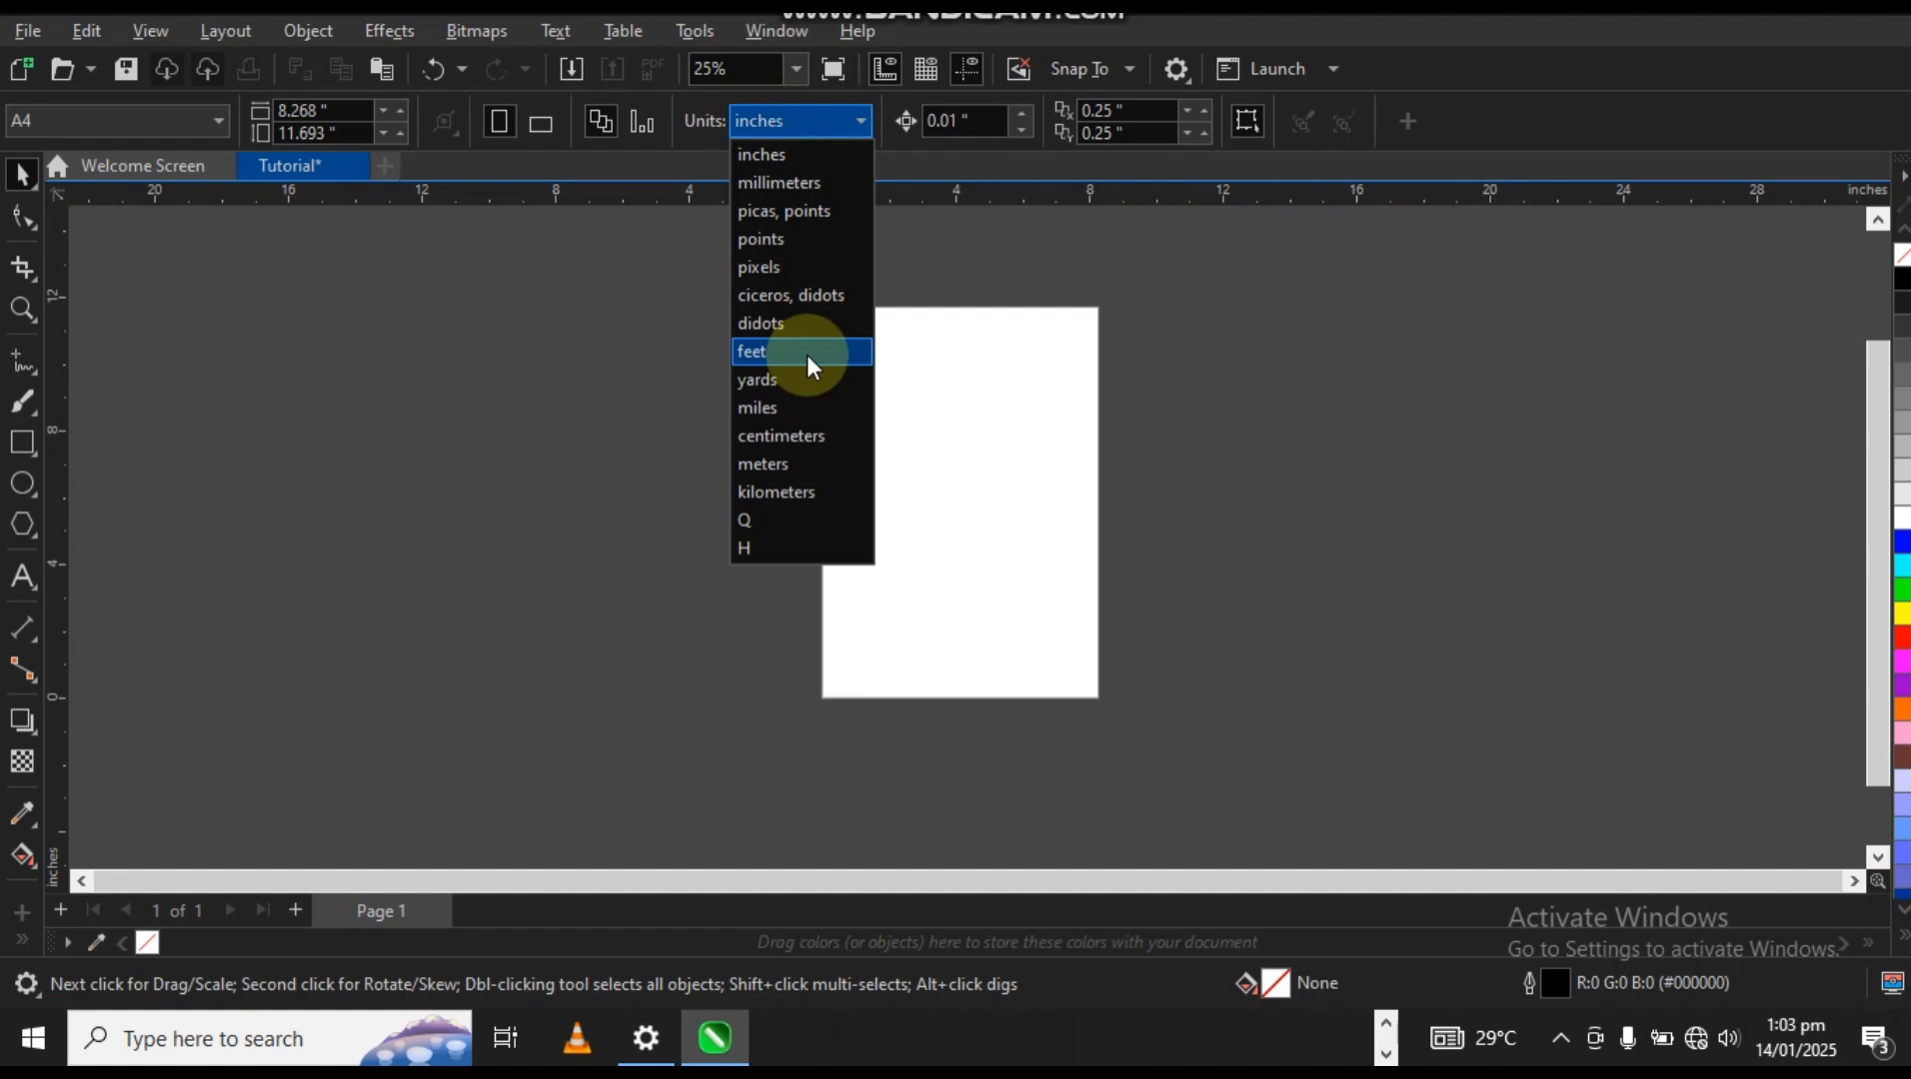
click(759, 156)
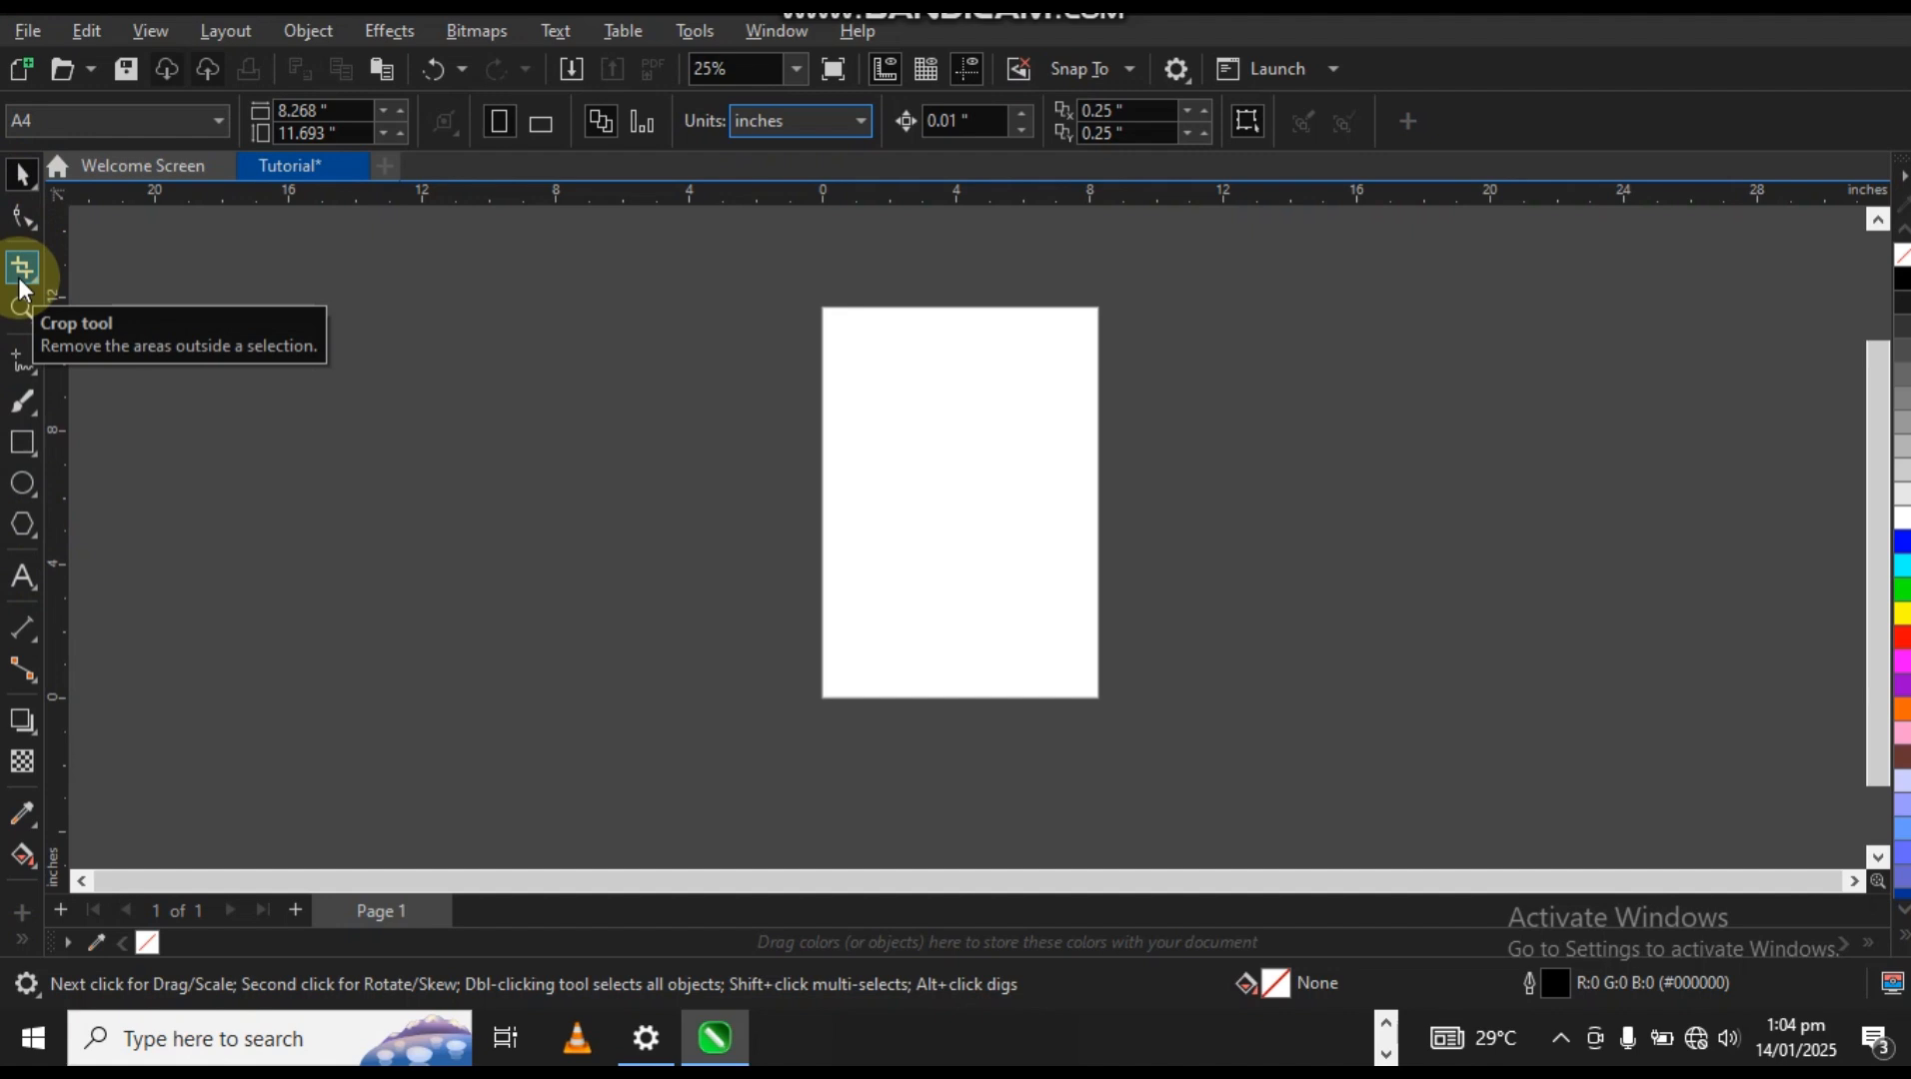
Look through the variants of the Pick tool and choose the standard Pick tool.
click(20, 178)
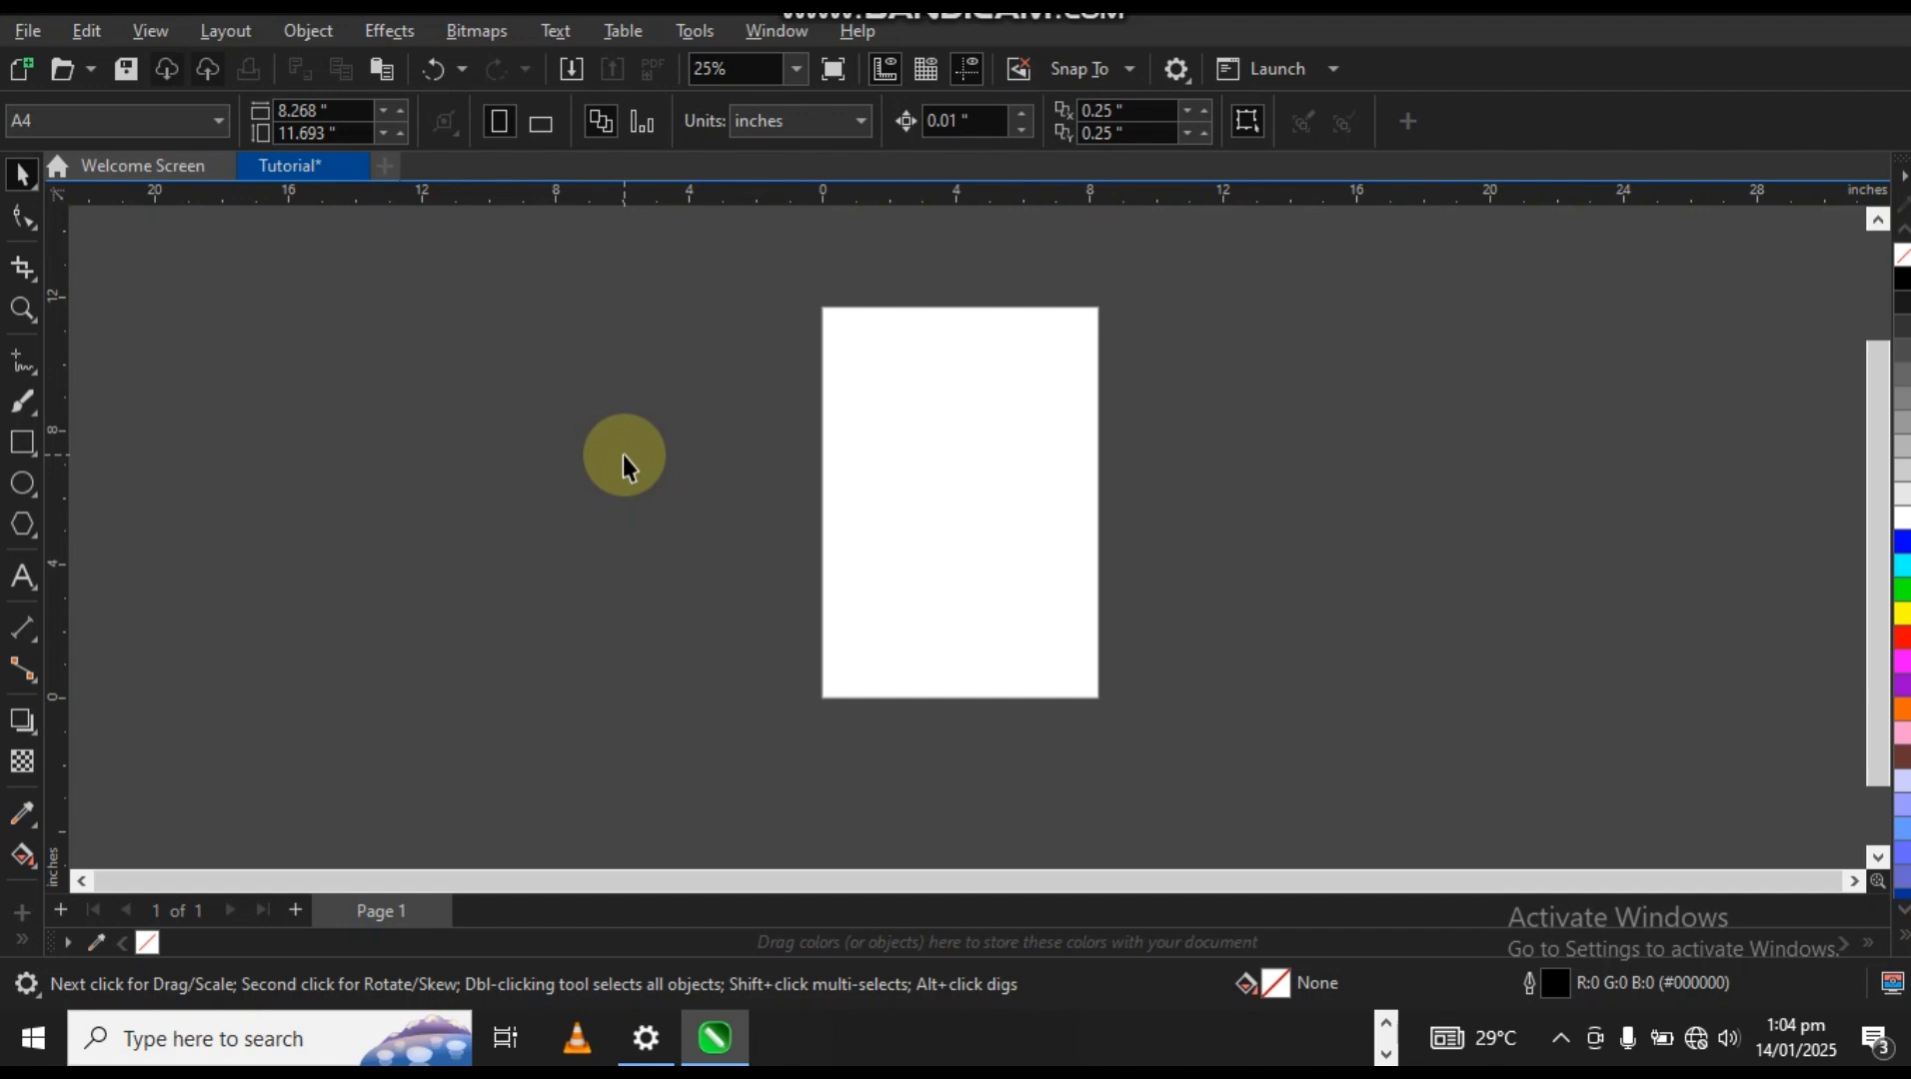
click(22, 175)
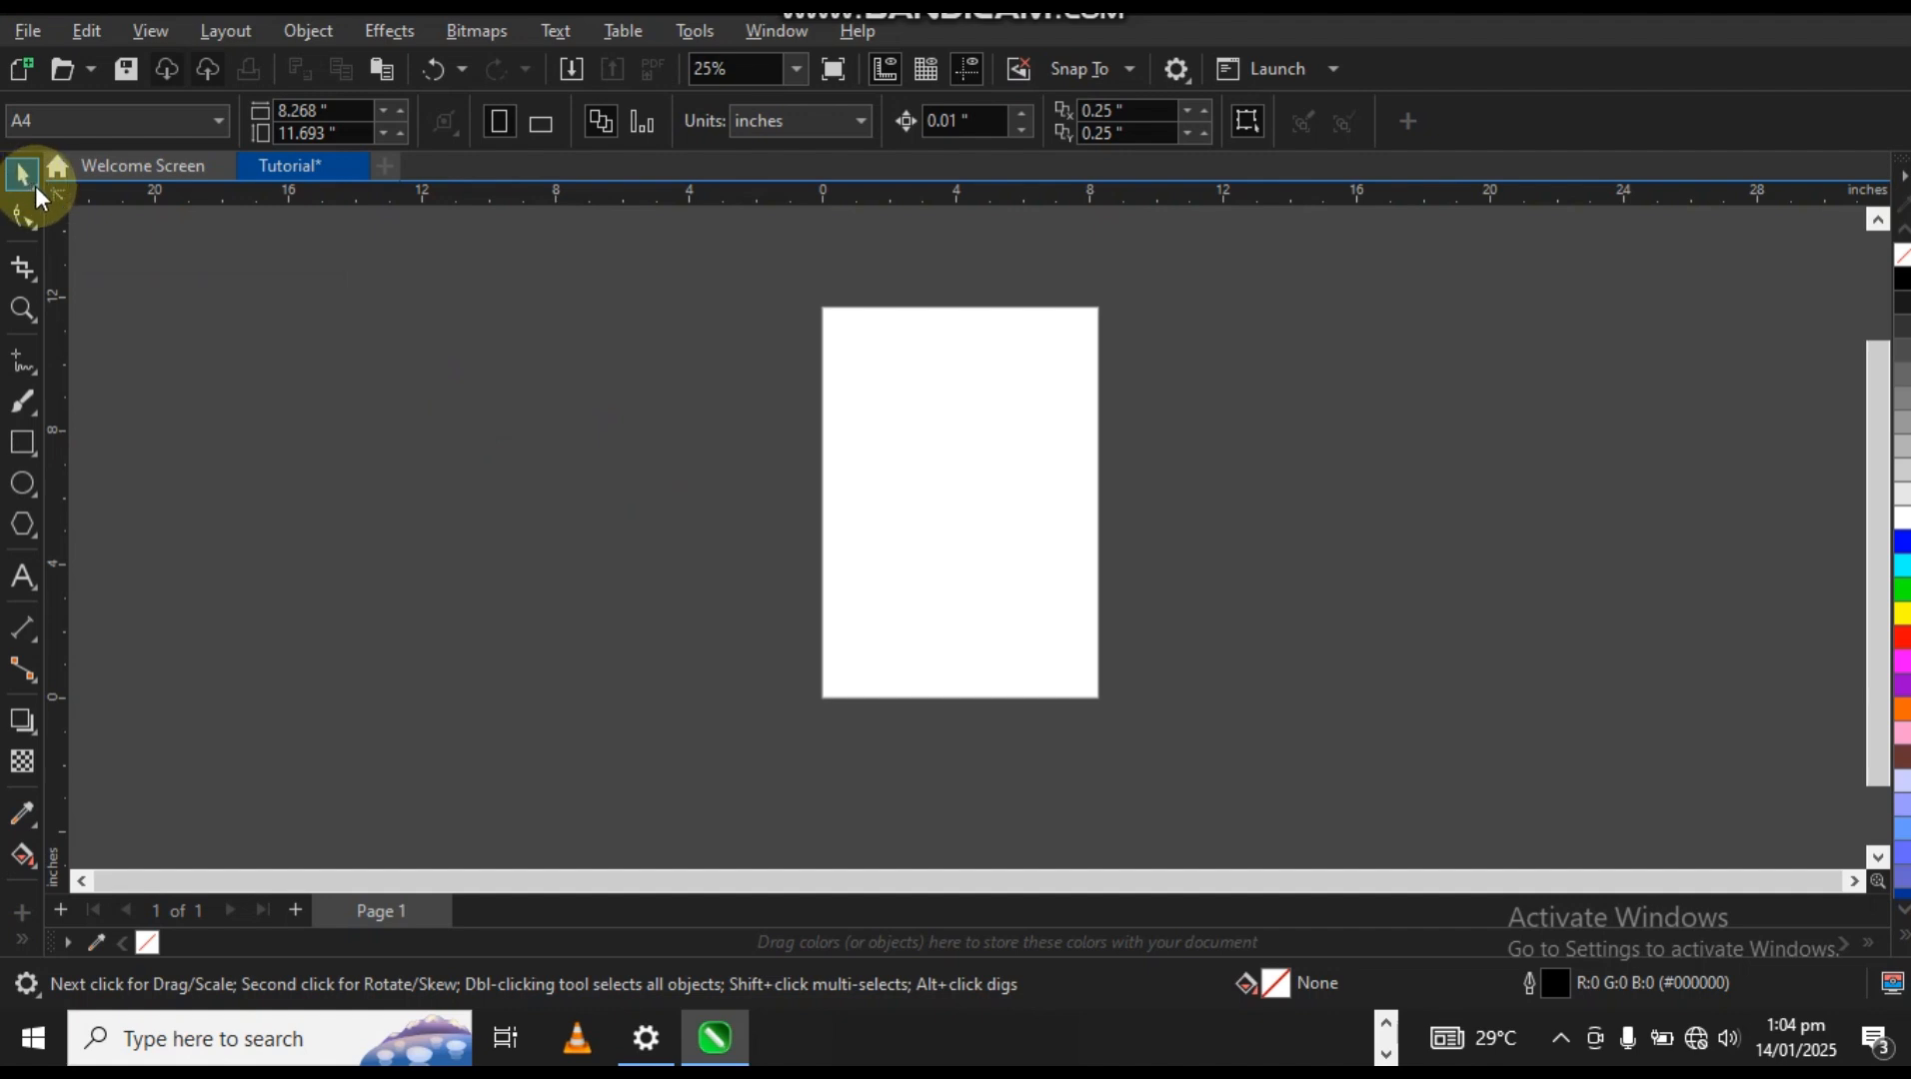
click(34, 187)
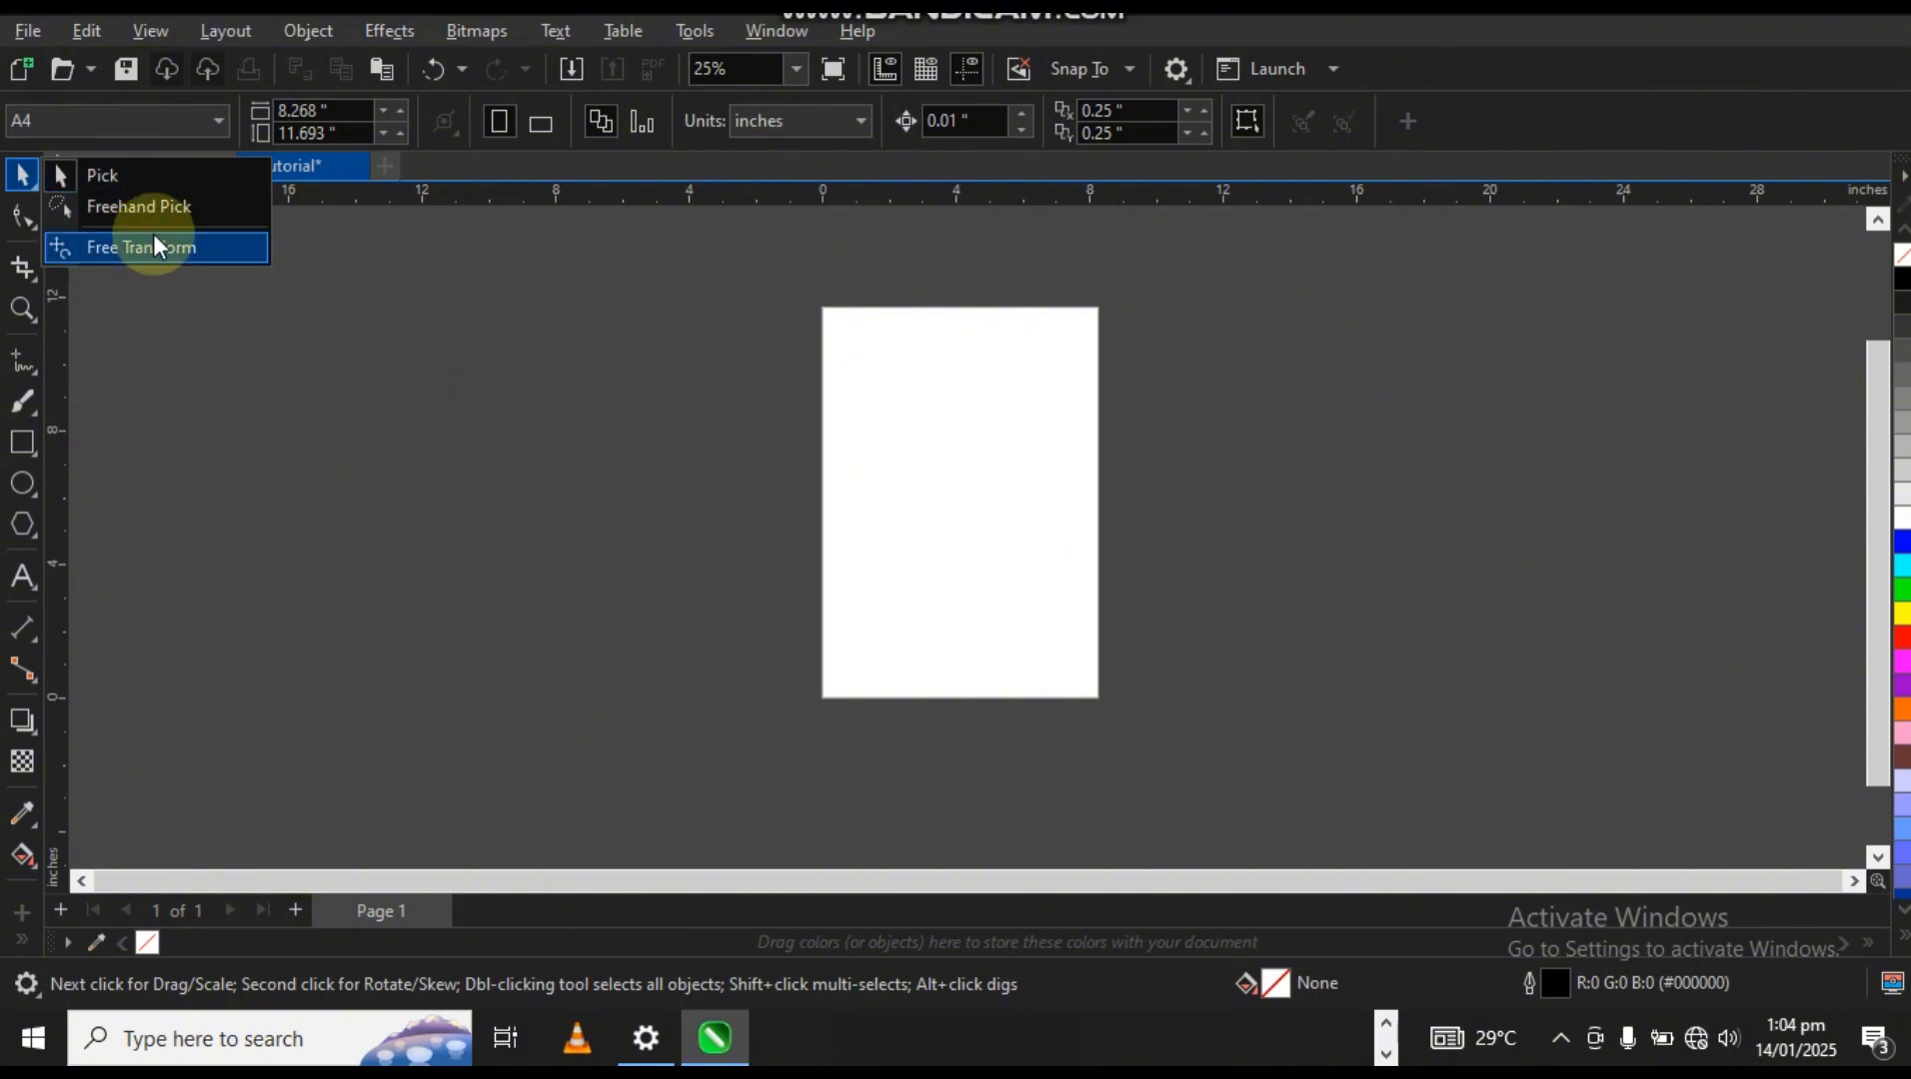
click(120, 180)
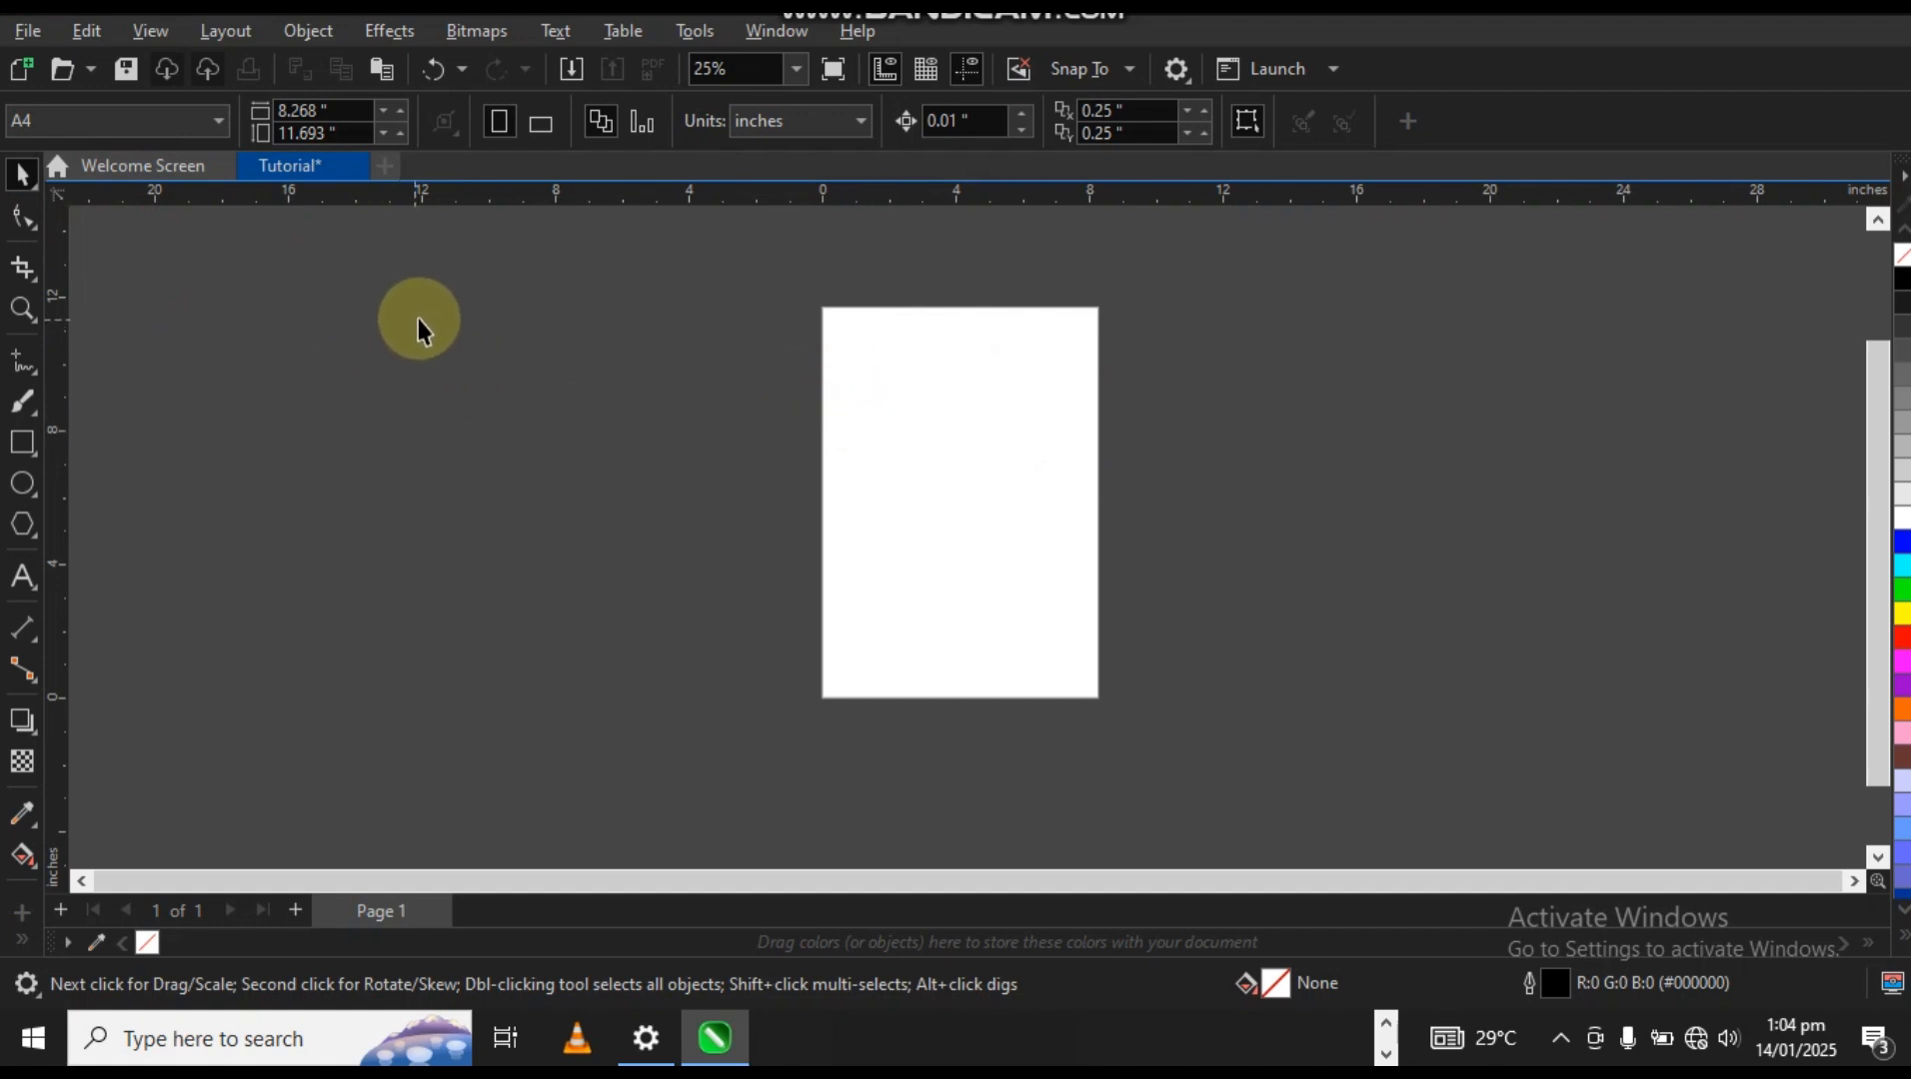
Examine the Shape tool's variants, activate the Shape and Crop tools in turn, and return to the Pick tool.
click(37, 230)
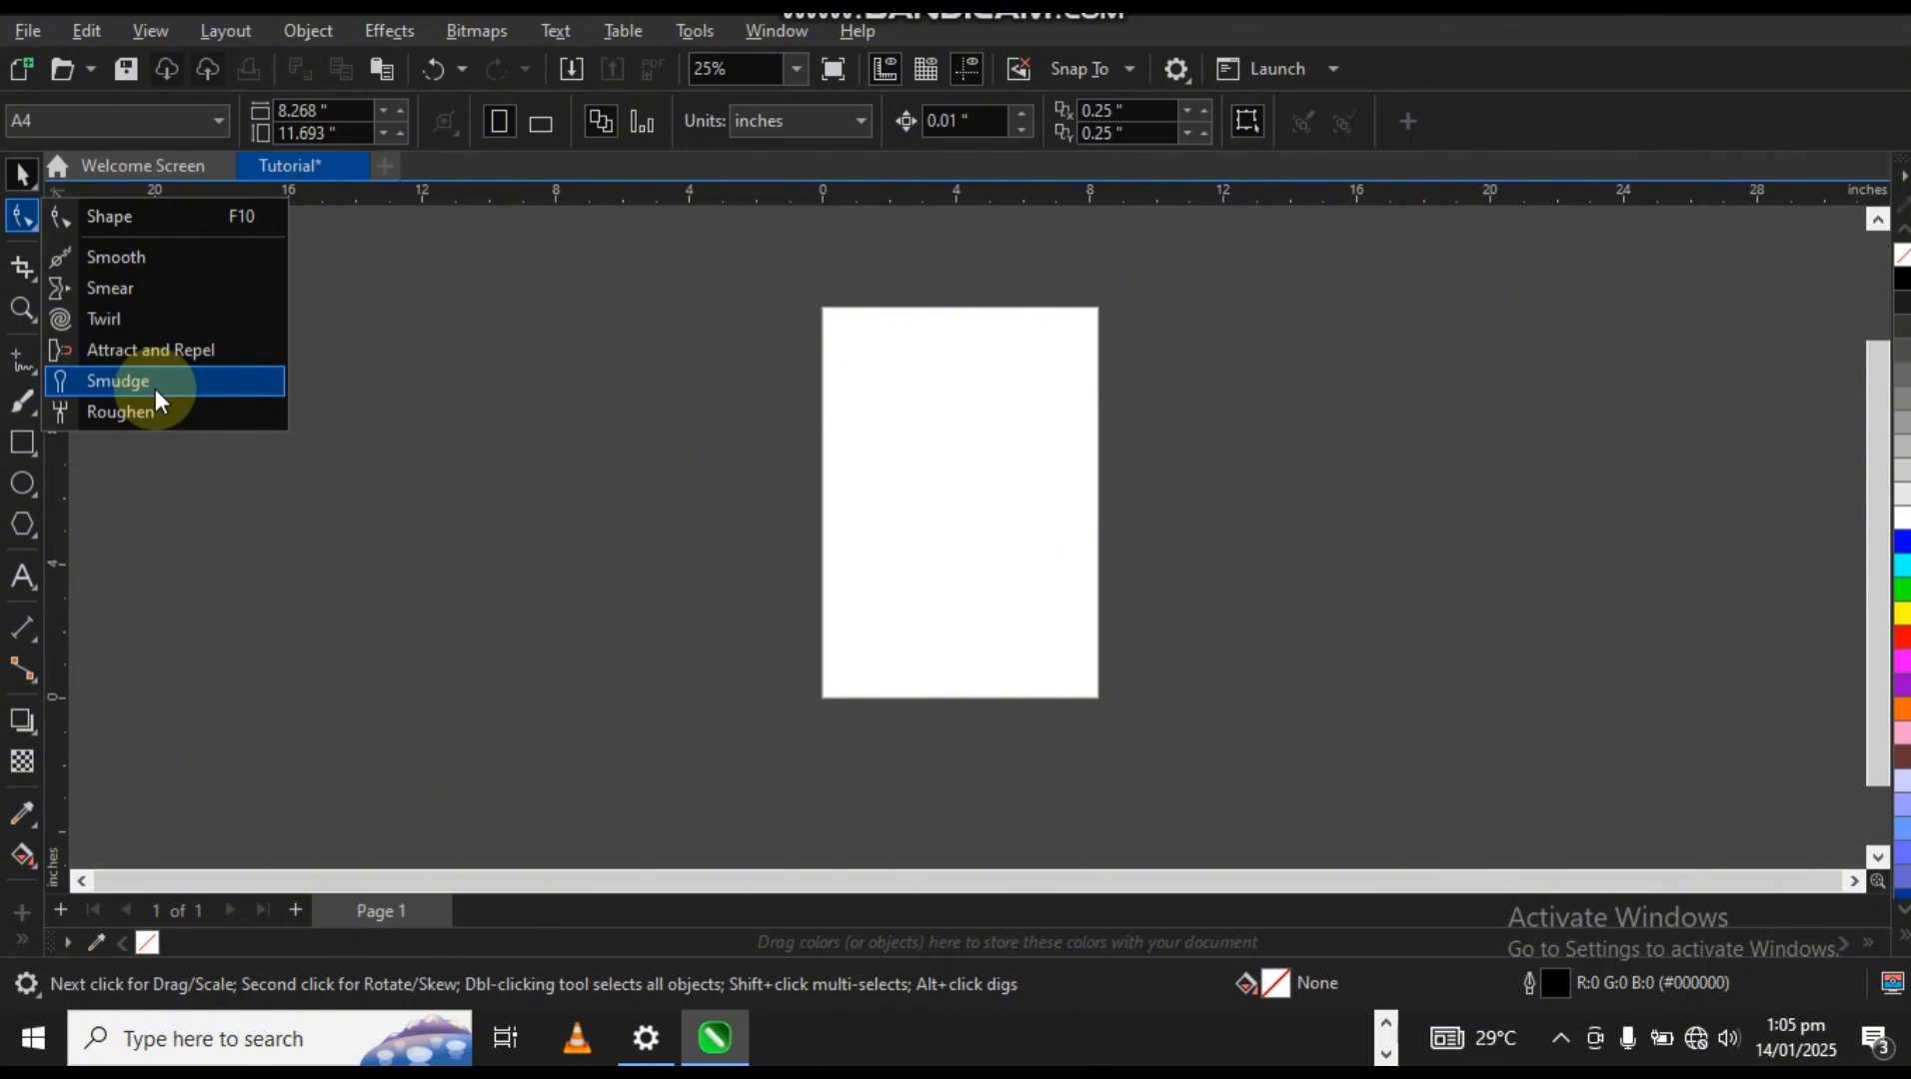
click(145, 221)
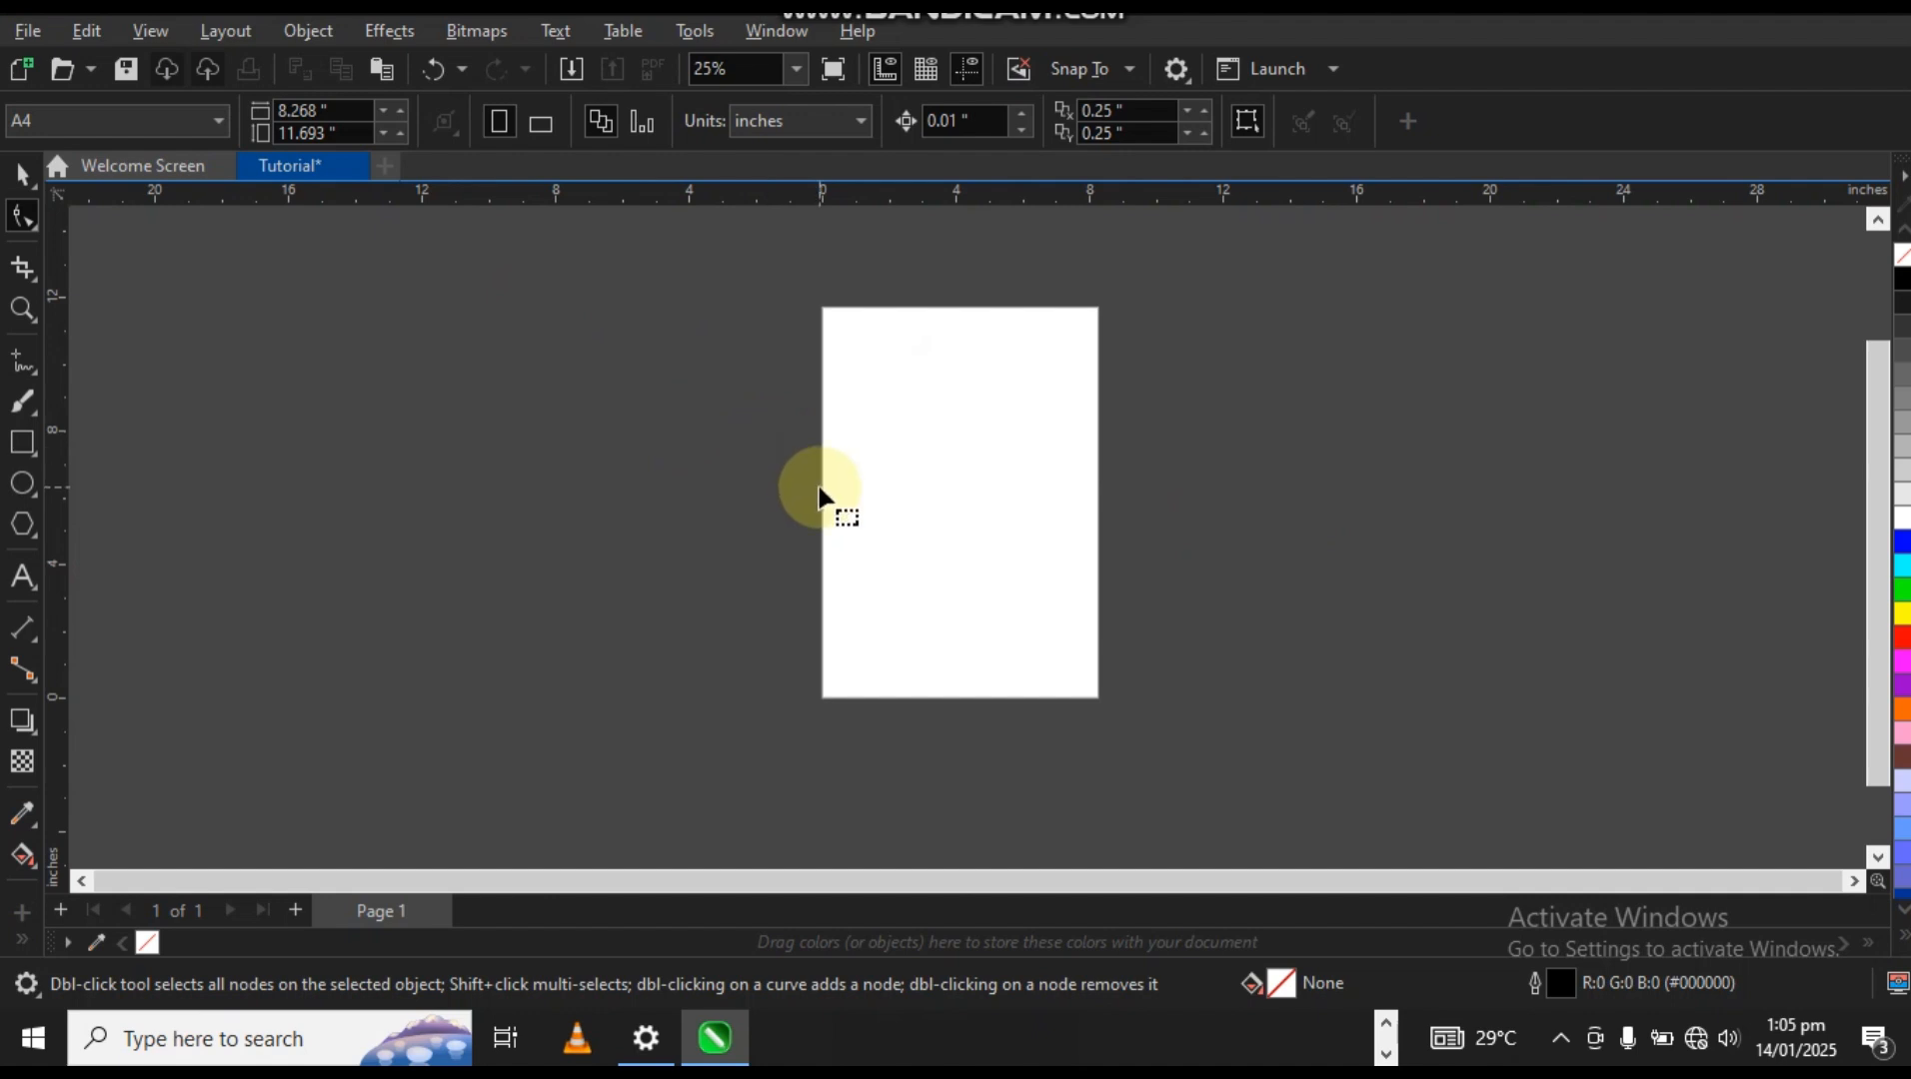
click(22, 176)
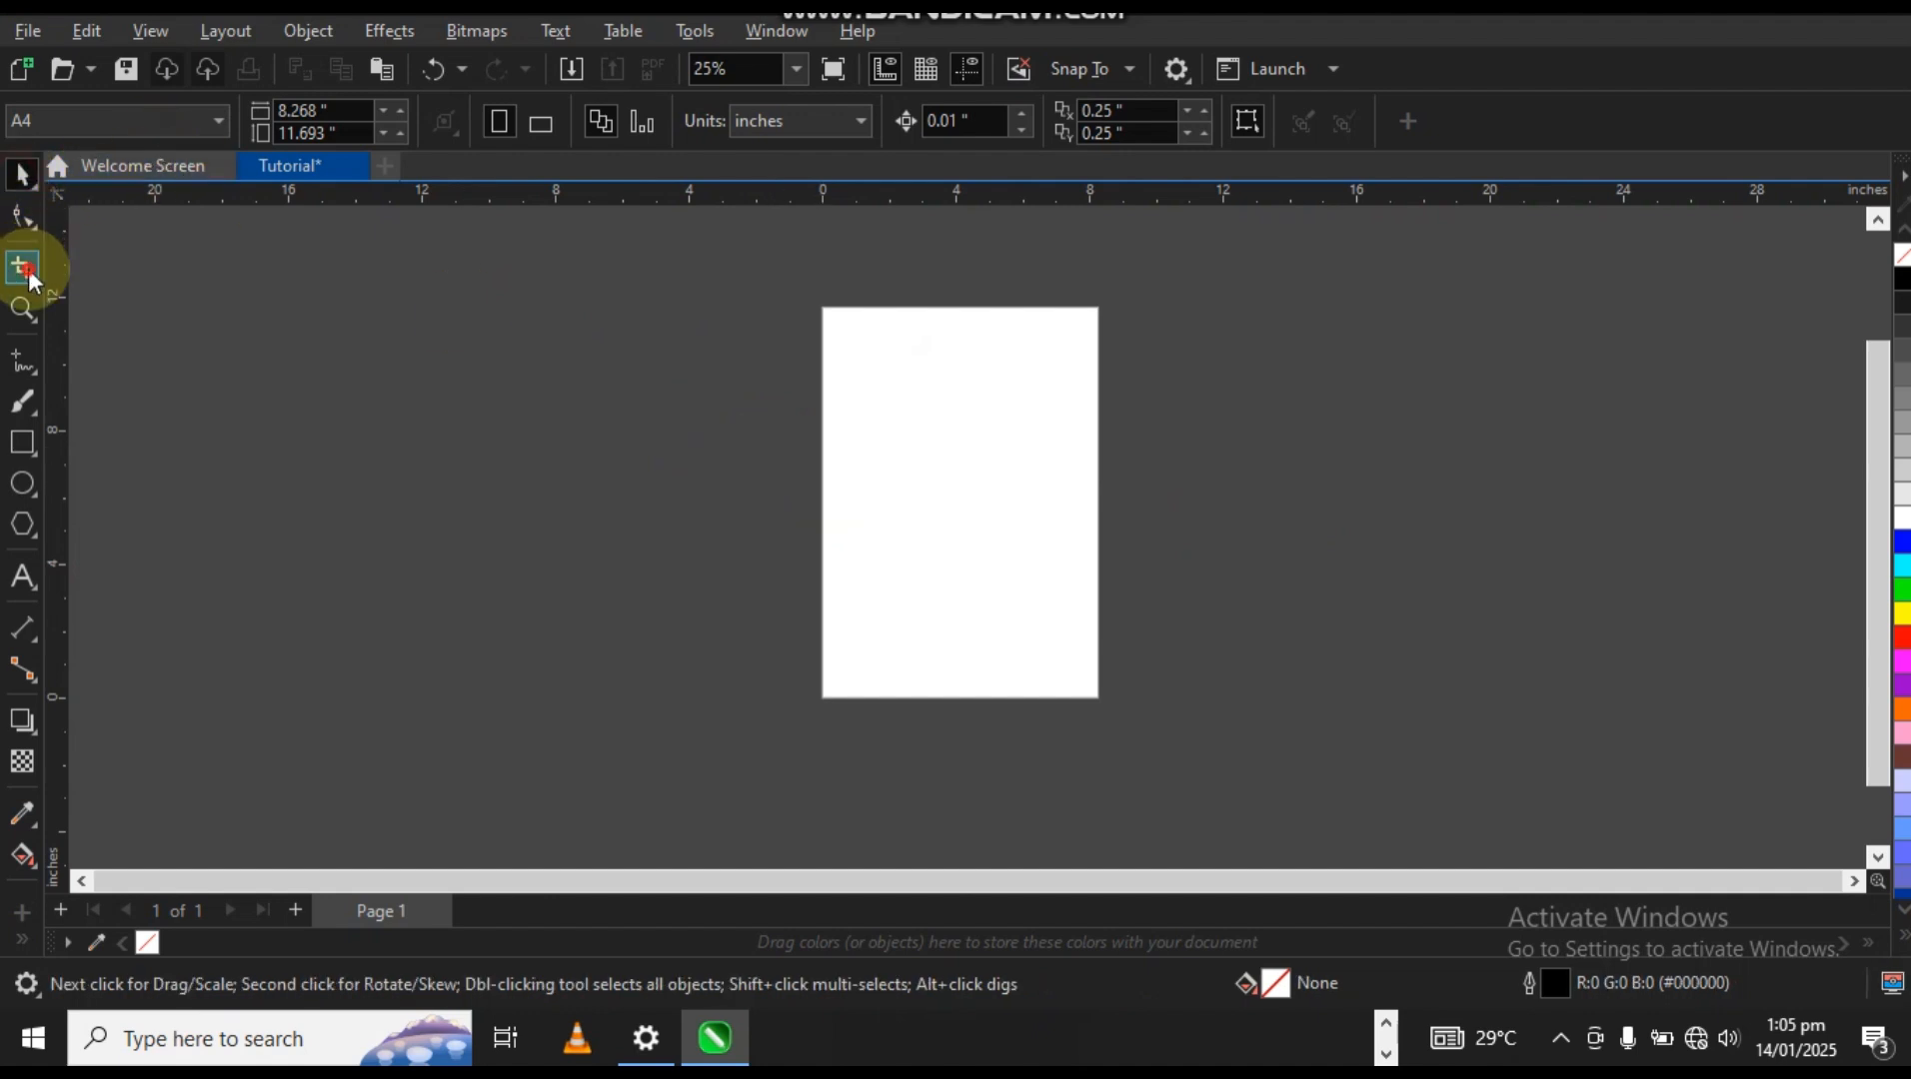
click(24, 268)
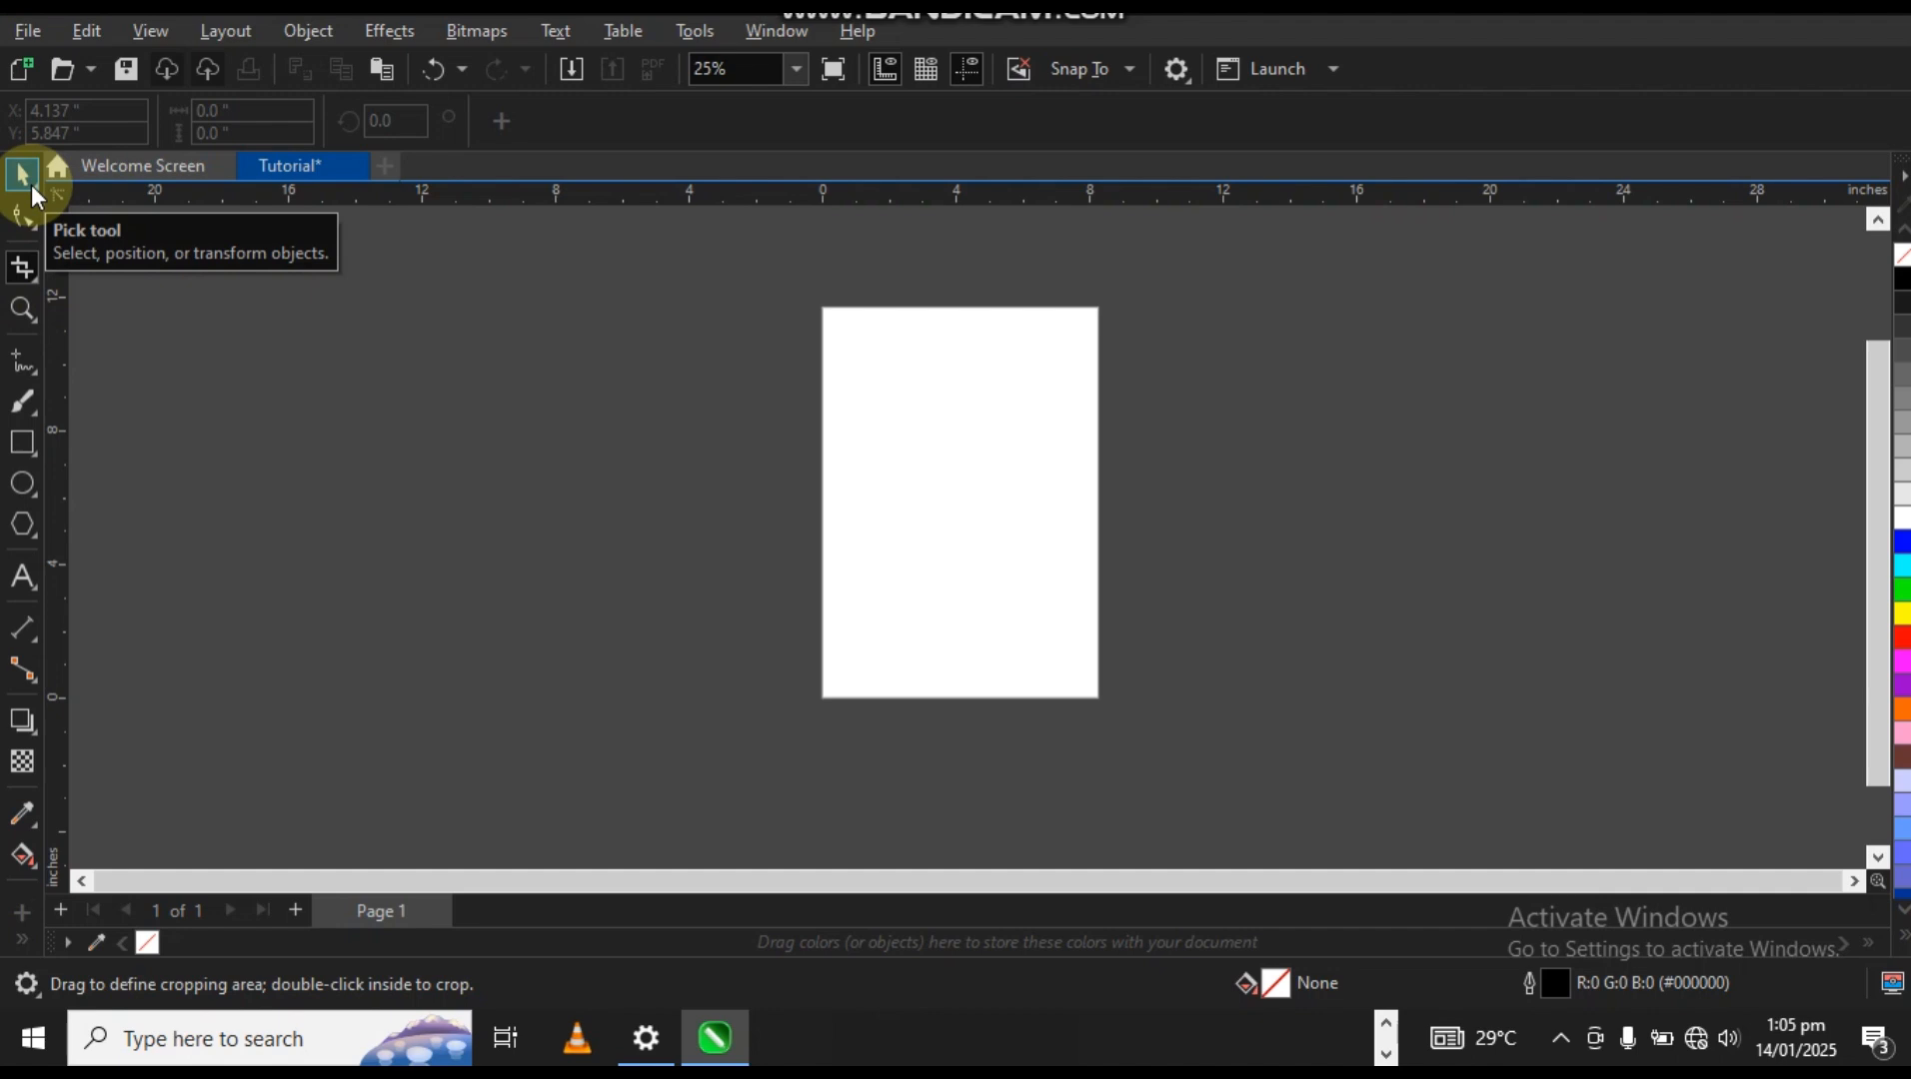
click(31, 184)
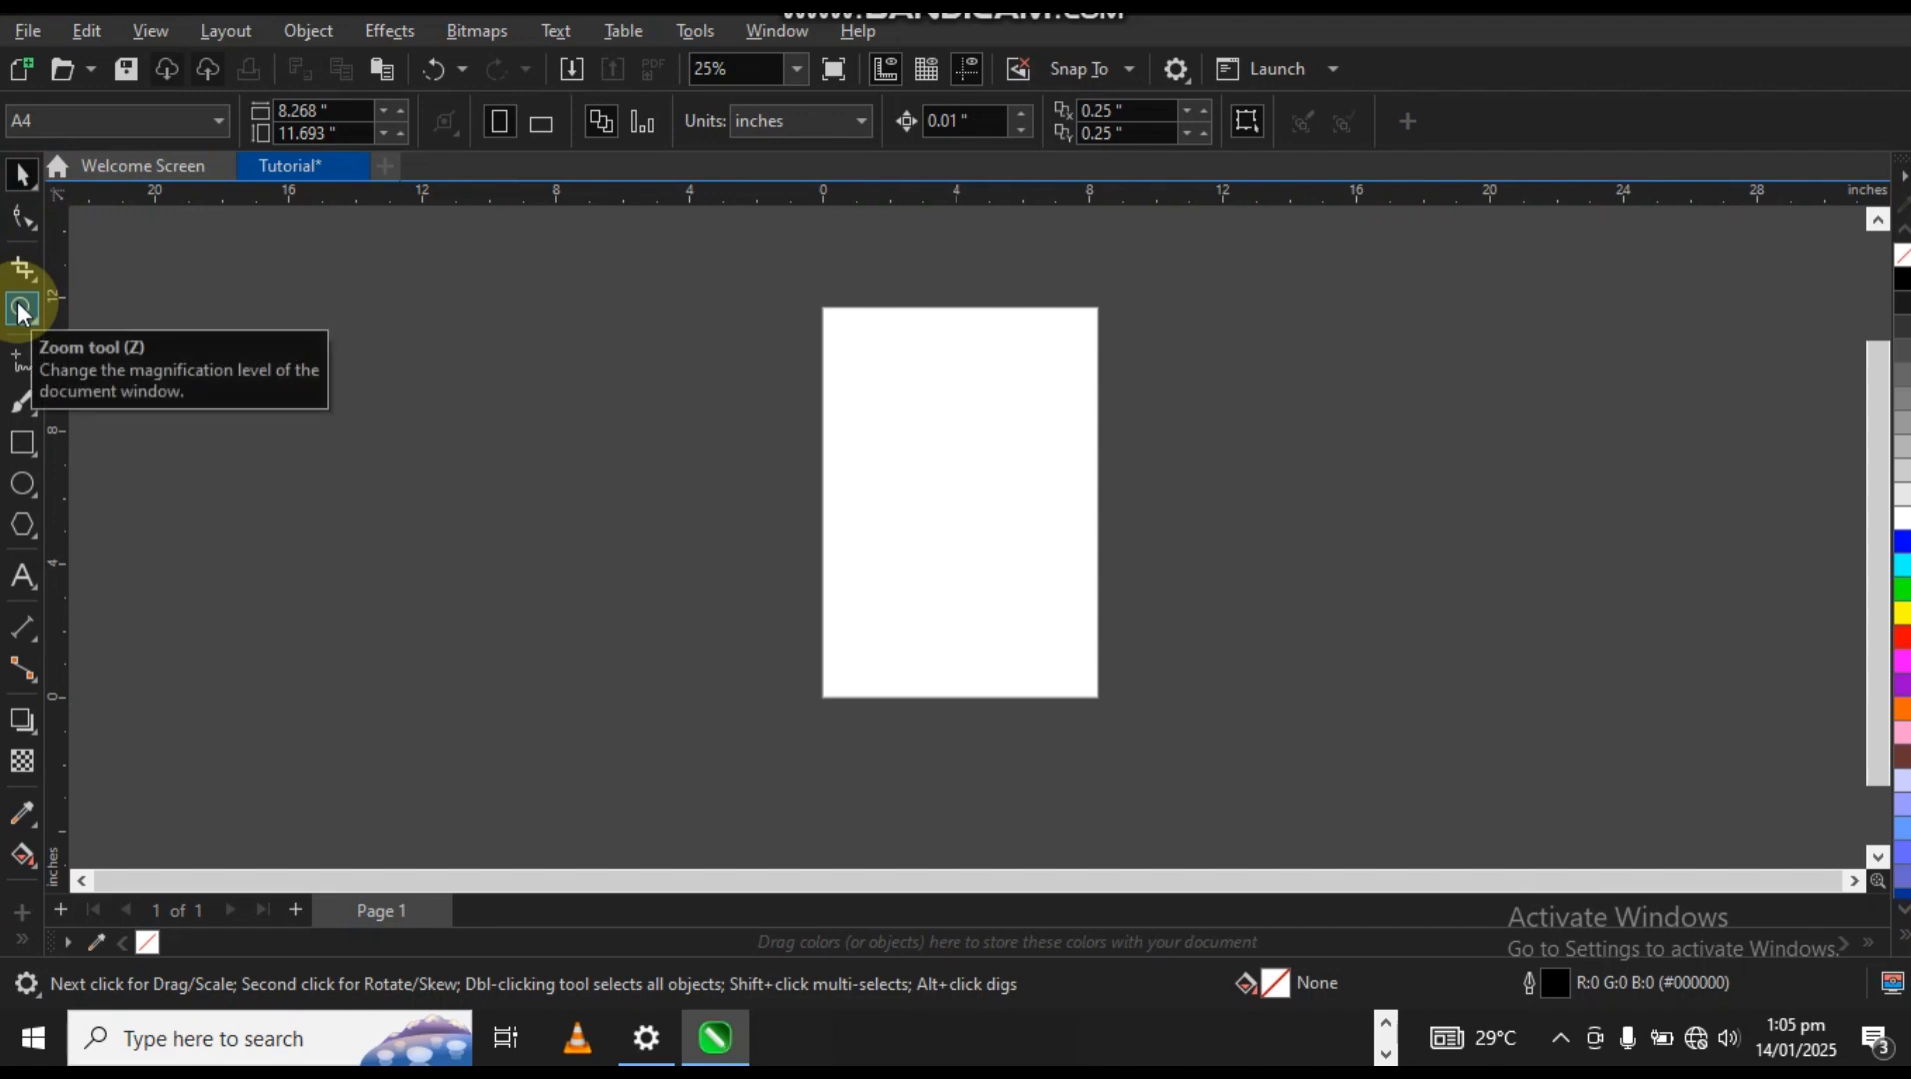
Try the Zoom tool by magnifying the page, zooming back out and magnifying again, and return to the Pick tool.
click(22, 310)
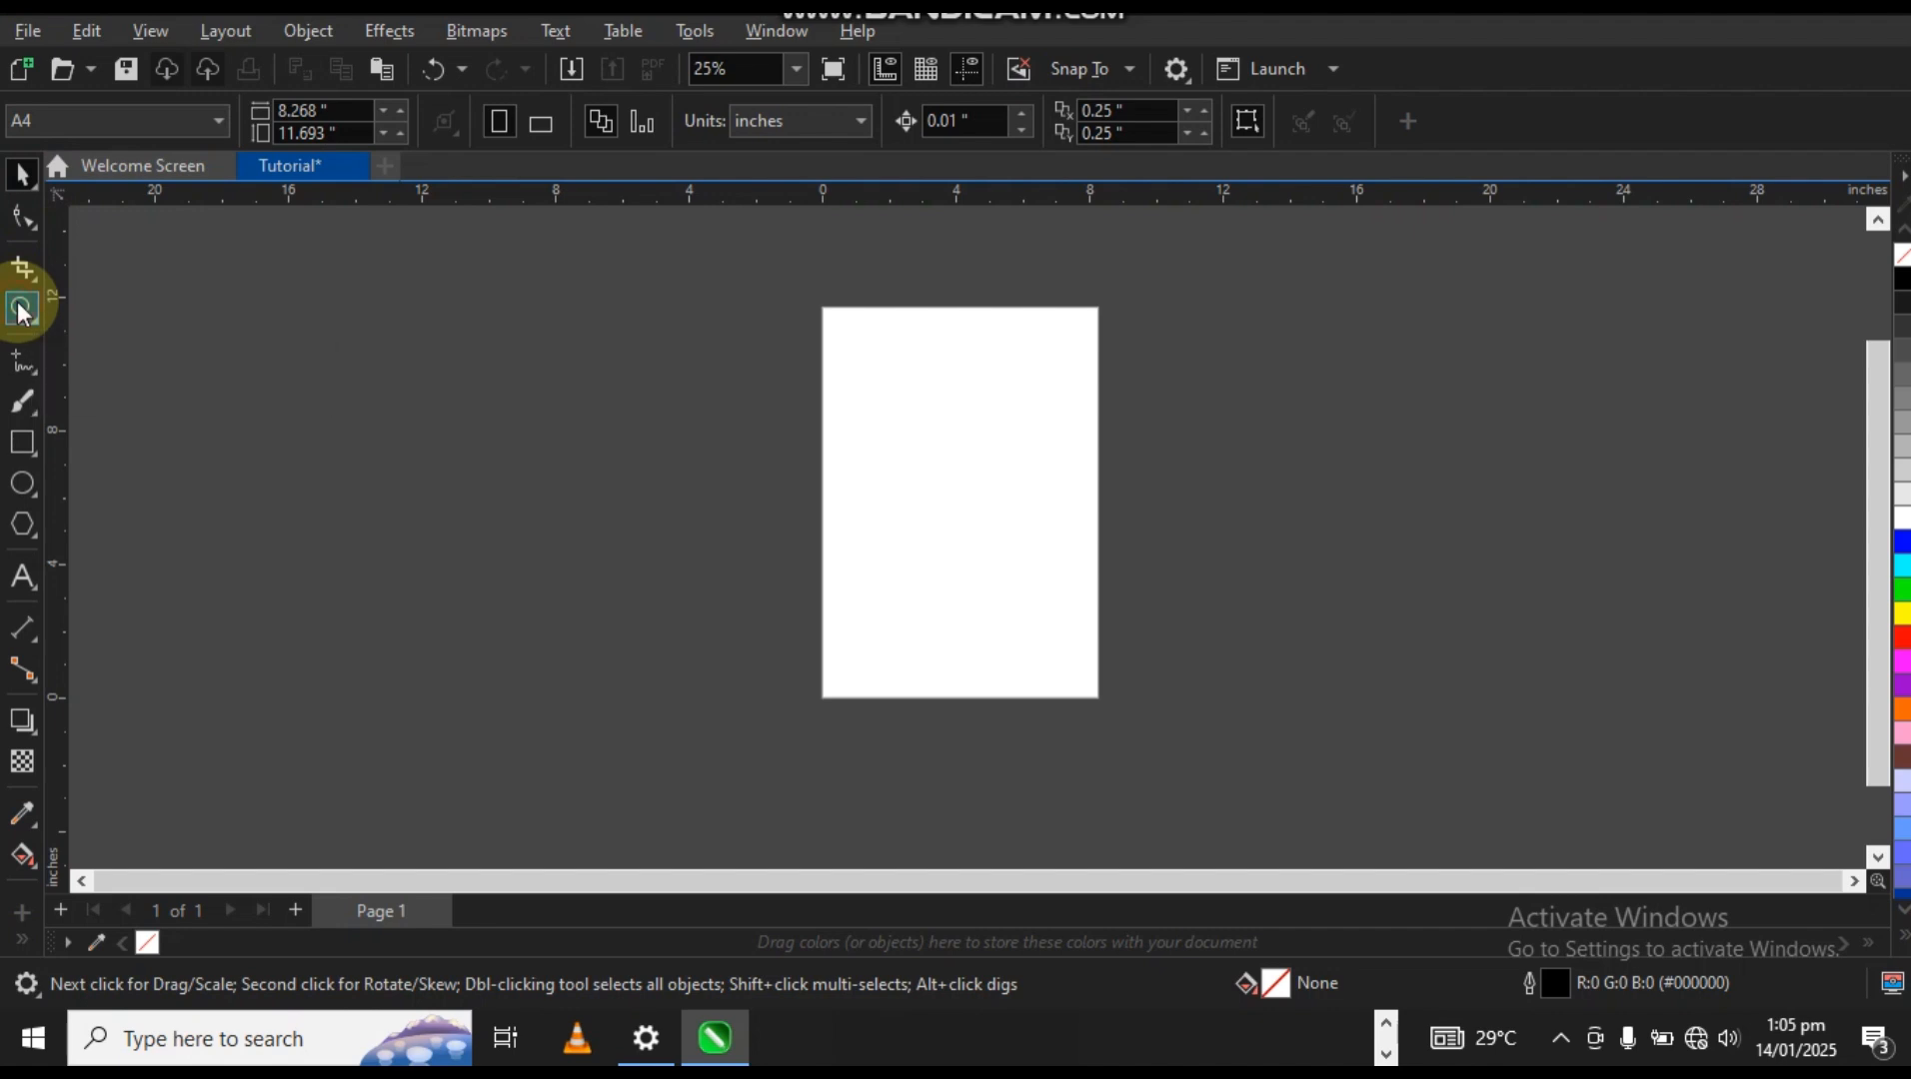
click(924, 450)
click(963, 458)
click(962, 459)
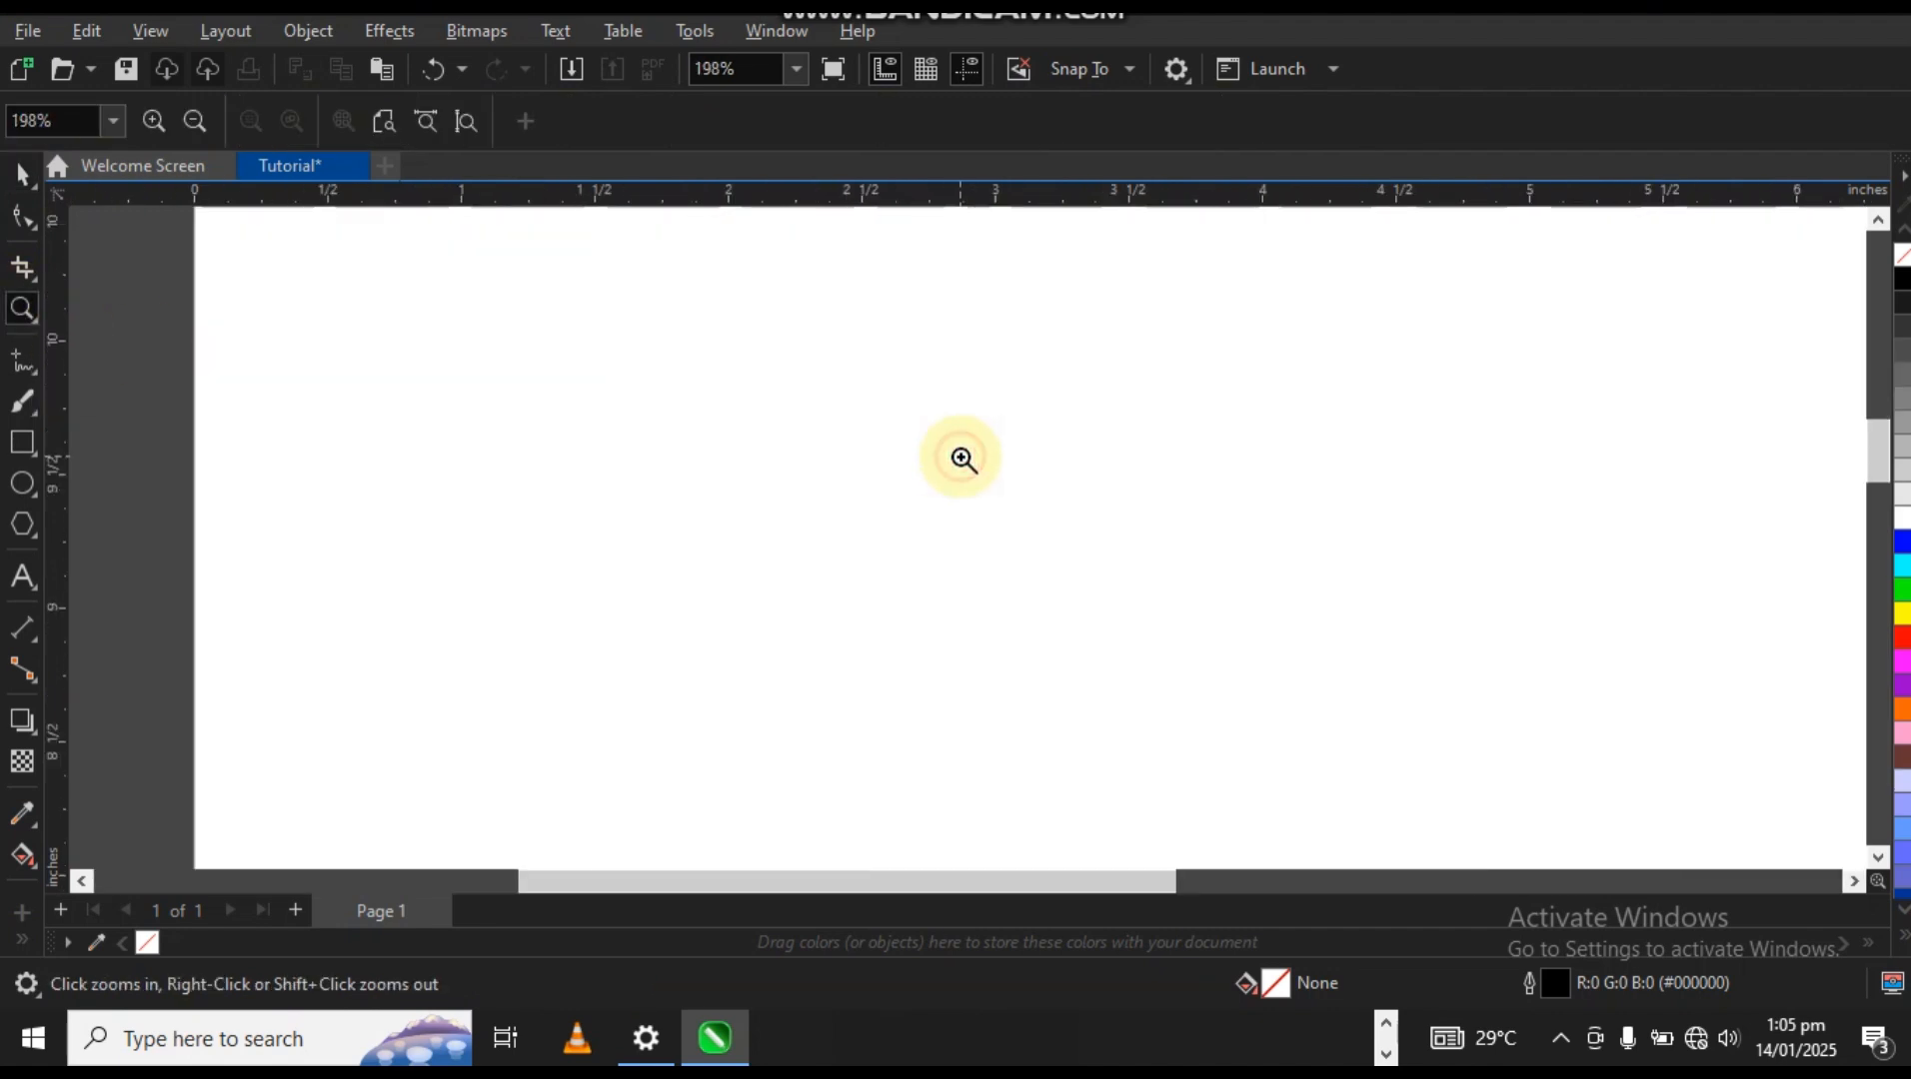
right_click(856, 412)
right_click(856, 412)
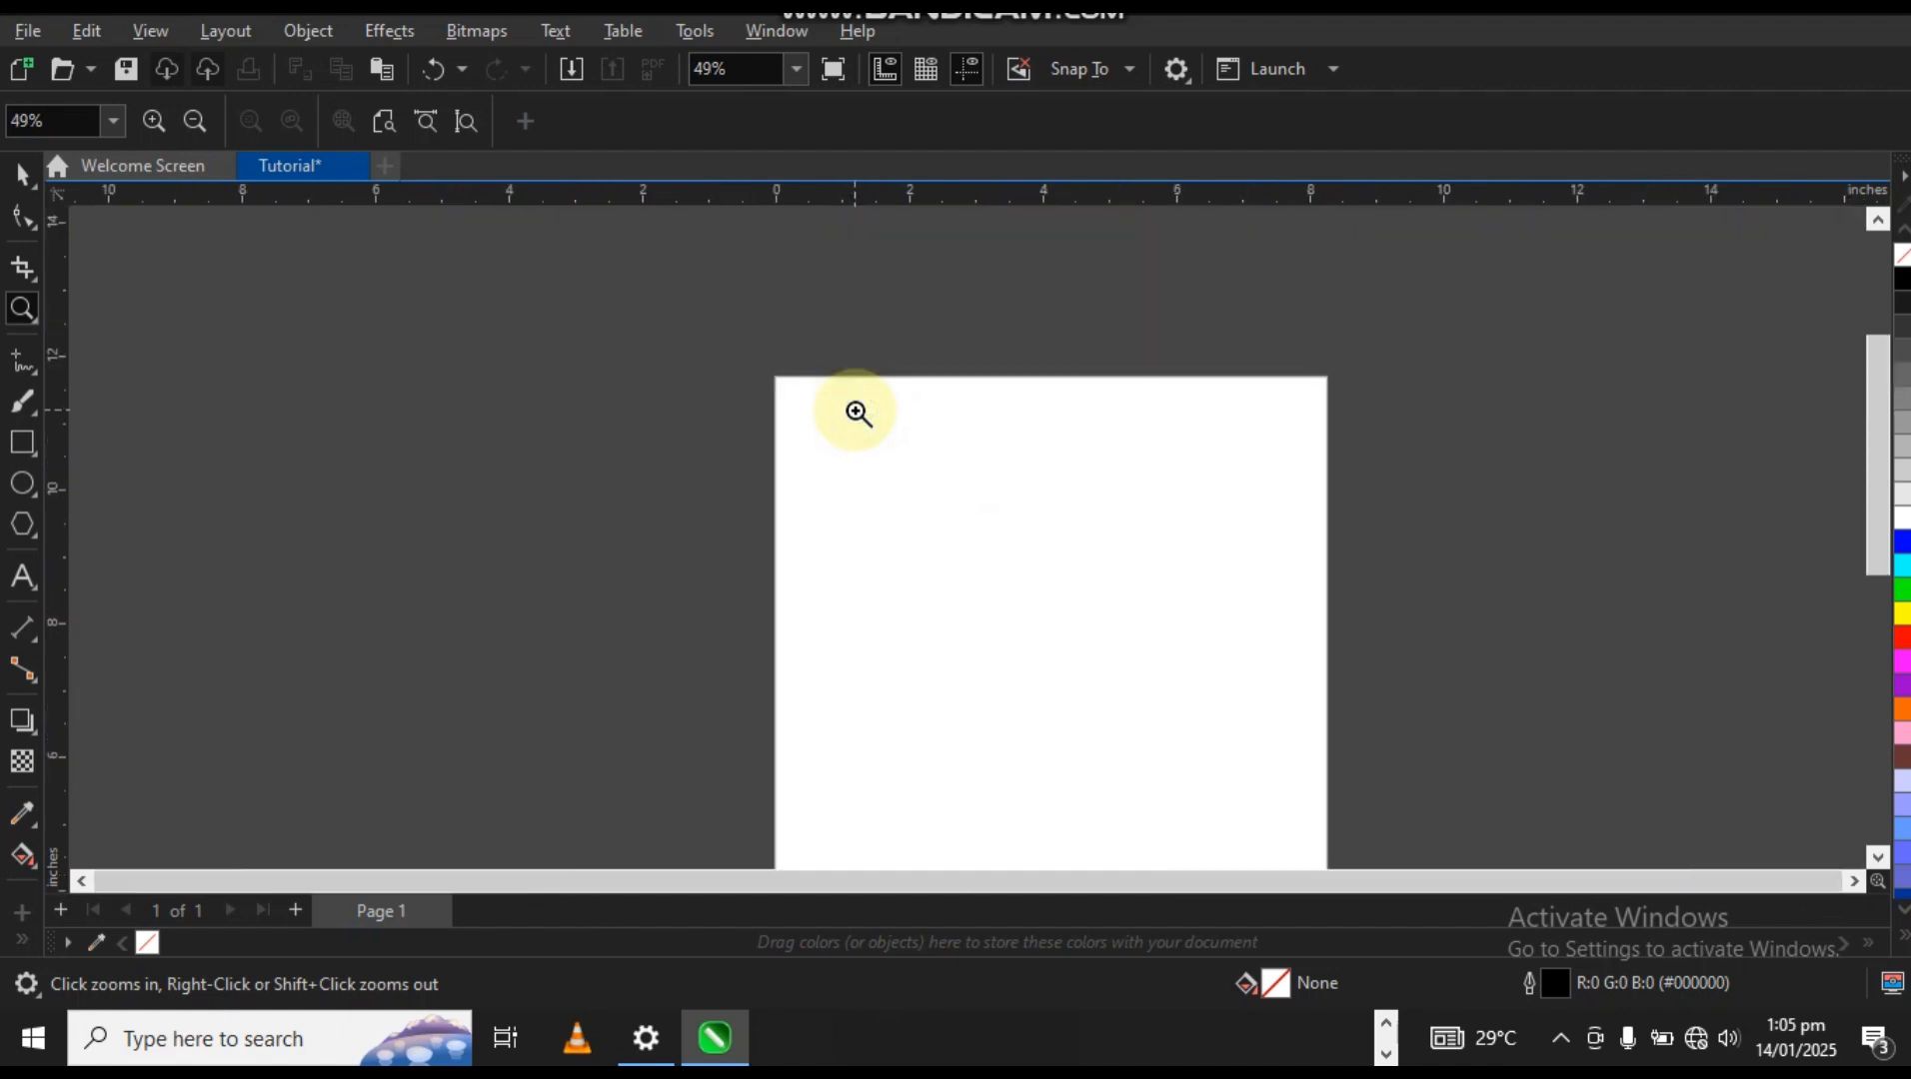
right_click(857, 412)
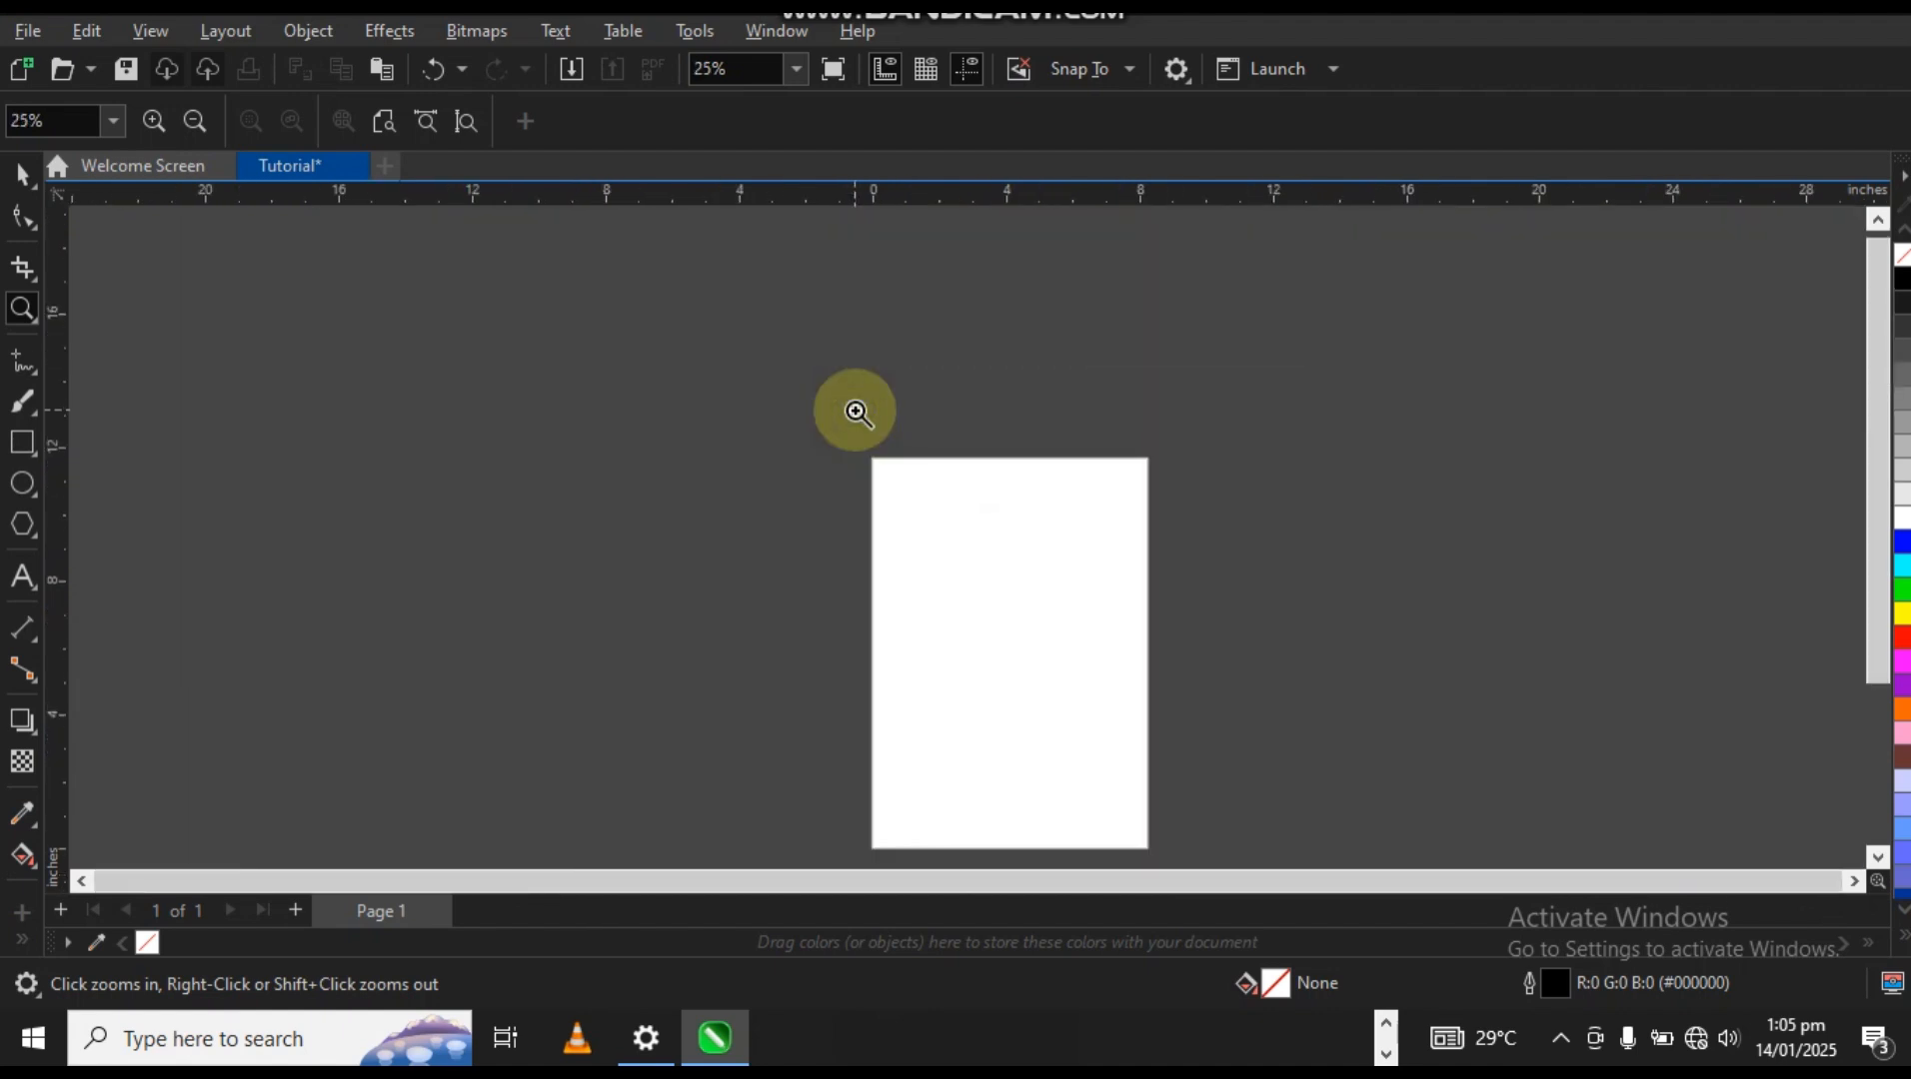
click(955, 544)
click(954, 545)
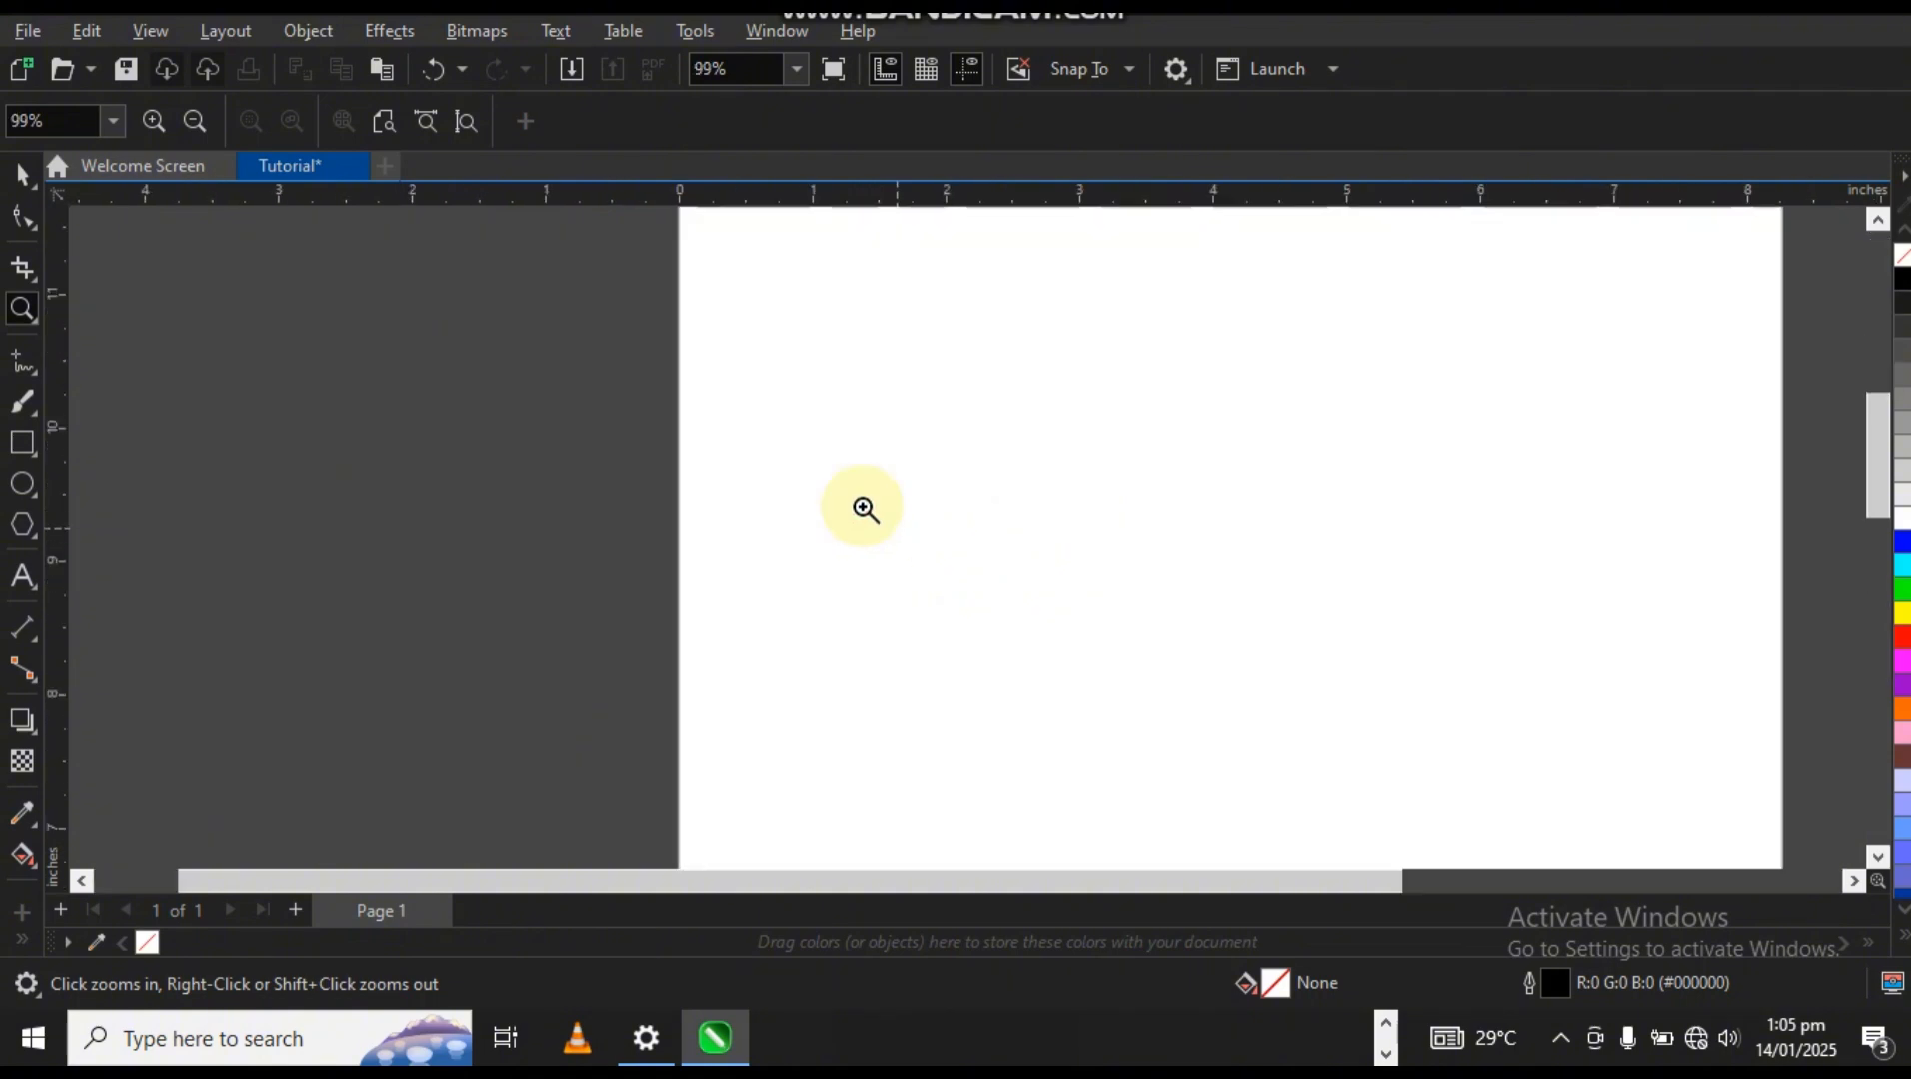
click(24, 176)
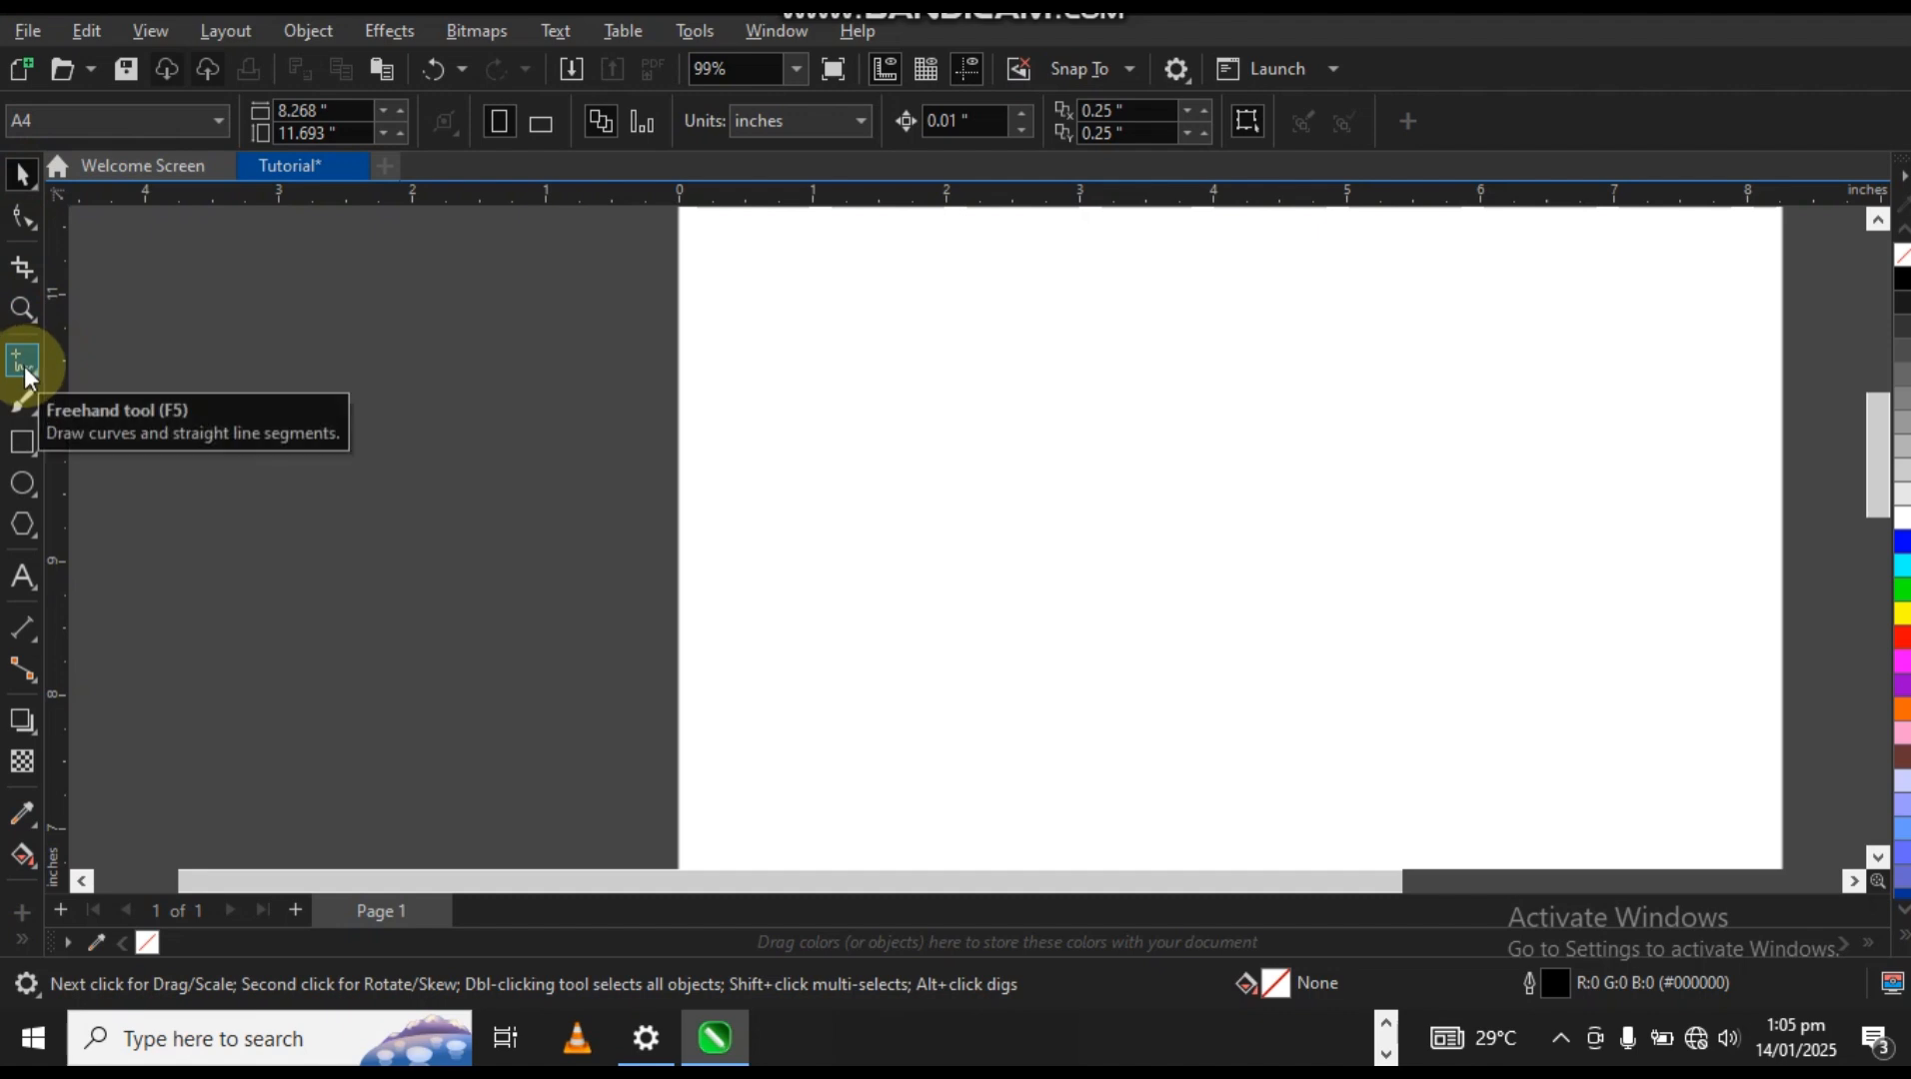
Sketch three separate freehand curves on the upper part of the page with the Freehand tool.
click(34, 373)
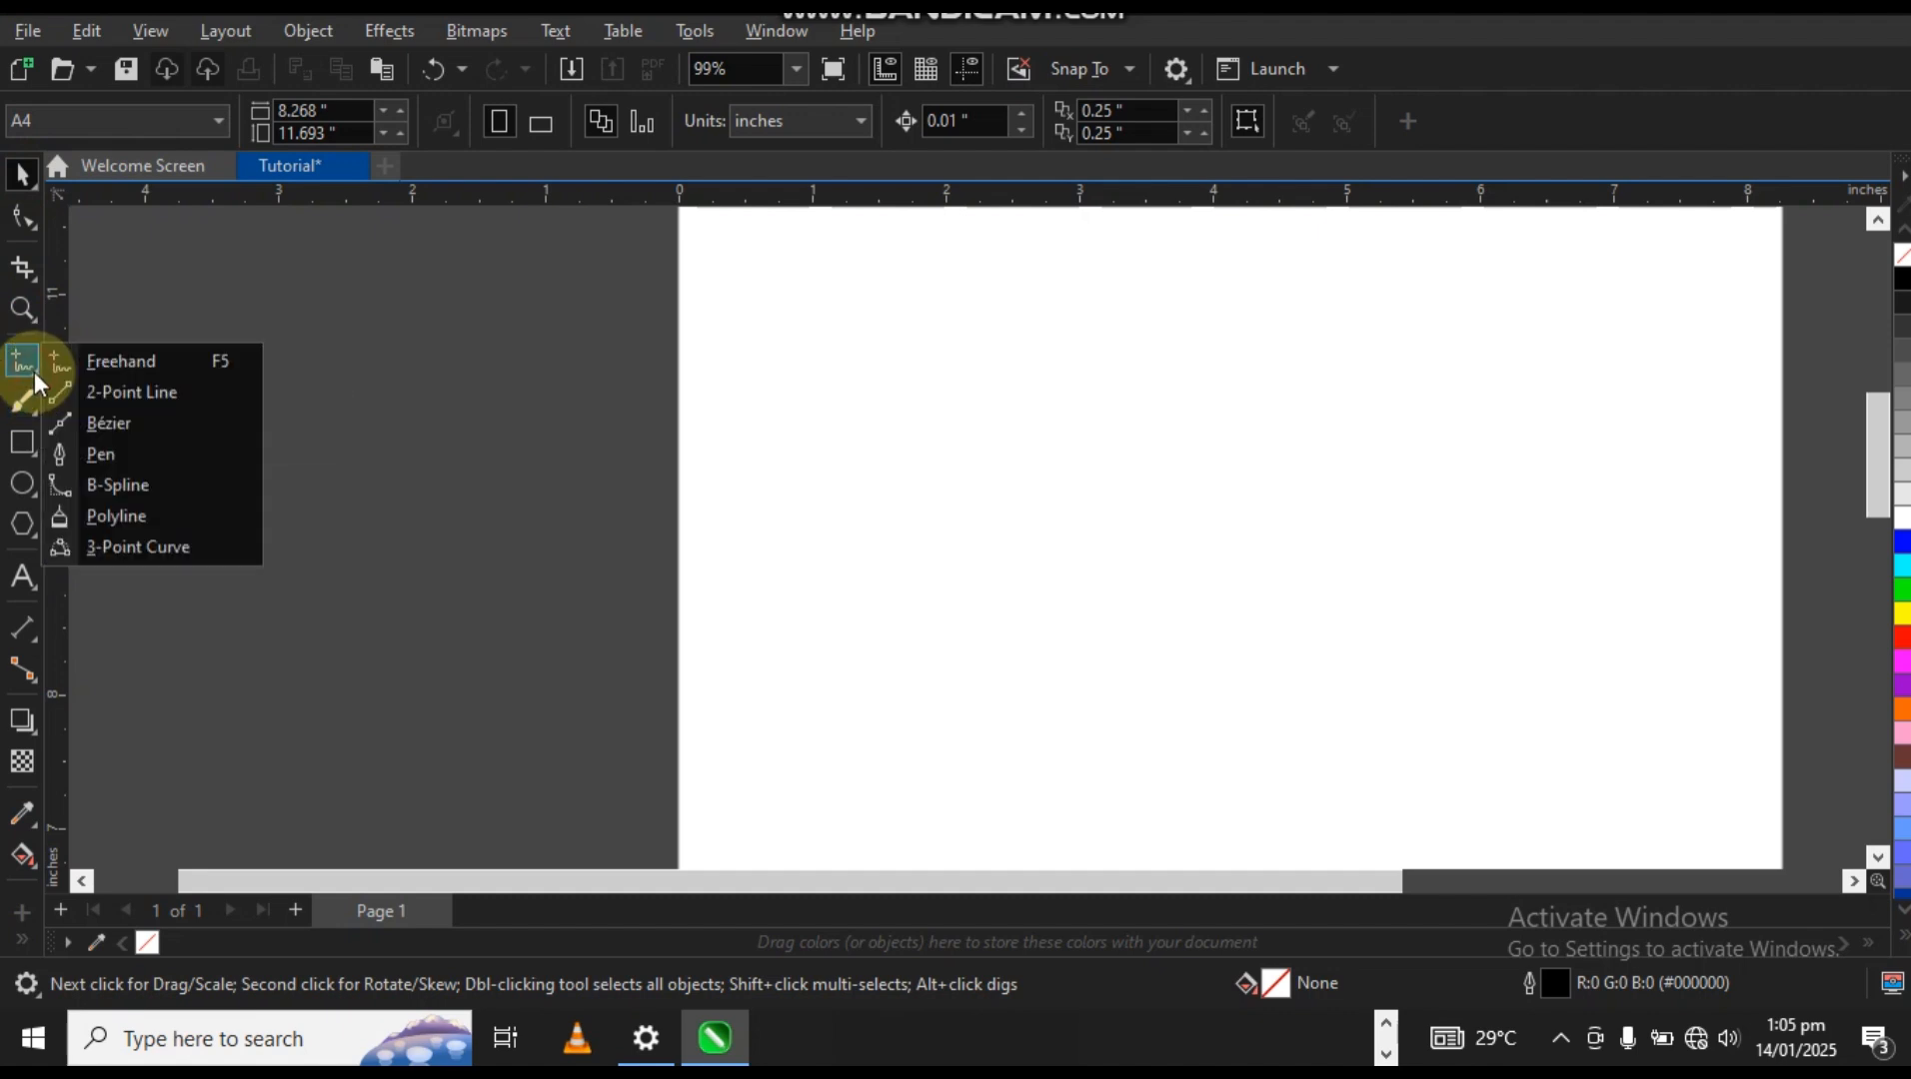
click(99, 365)
mouse_move(1243, 420)
mouse_down()
mouse_move(1394, 435)
mouse_move(1442, 405)
mouse_move(1384, 363)
mouse_up()
drag(1373, 546, 1348, 499)
mouse_move(1235, 594)
mouse_down()
mouse_move(1102, 538)
mouse_move(1151, 456)
mouse_up()
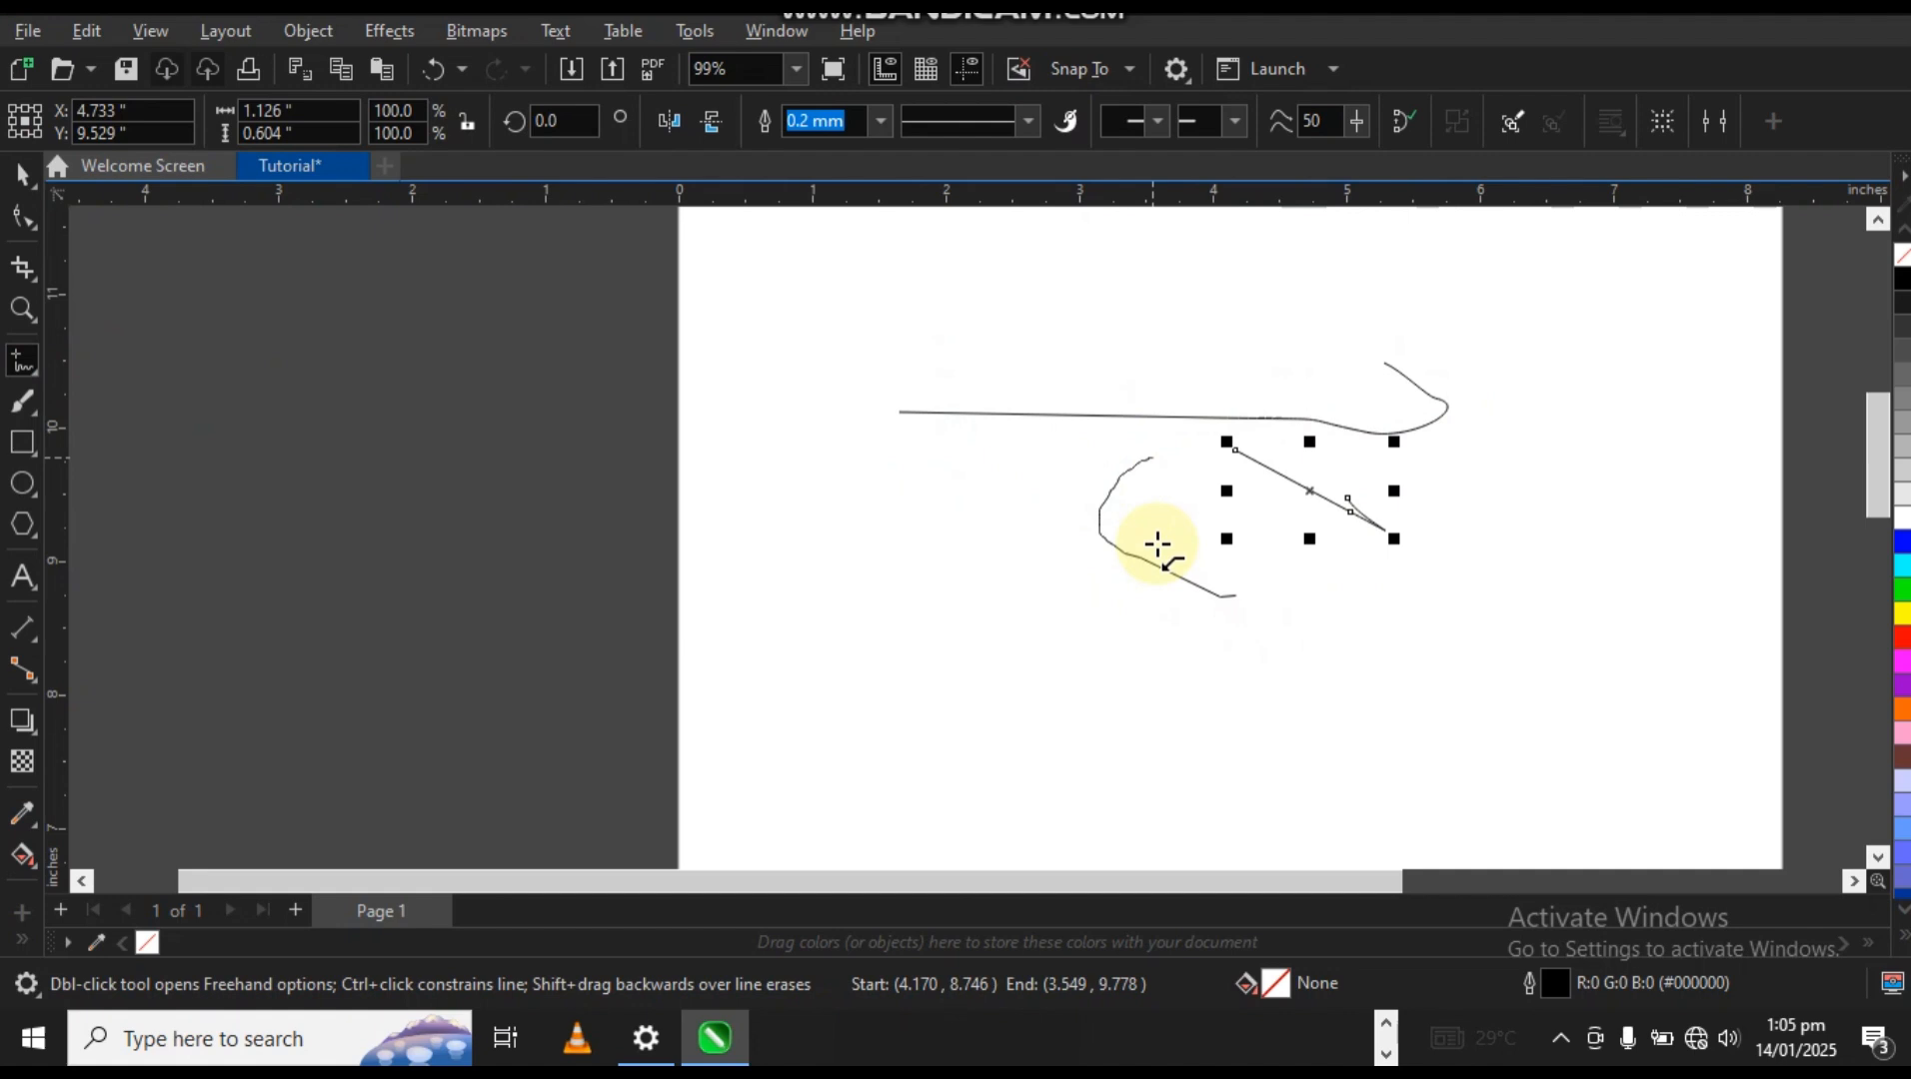
Draw a horizontal 2-Point Line about 3.9 inches long below the freehand curves and return to the Pick tool.
click(22, 361)
click(104, 394)
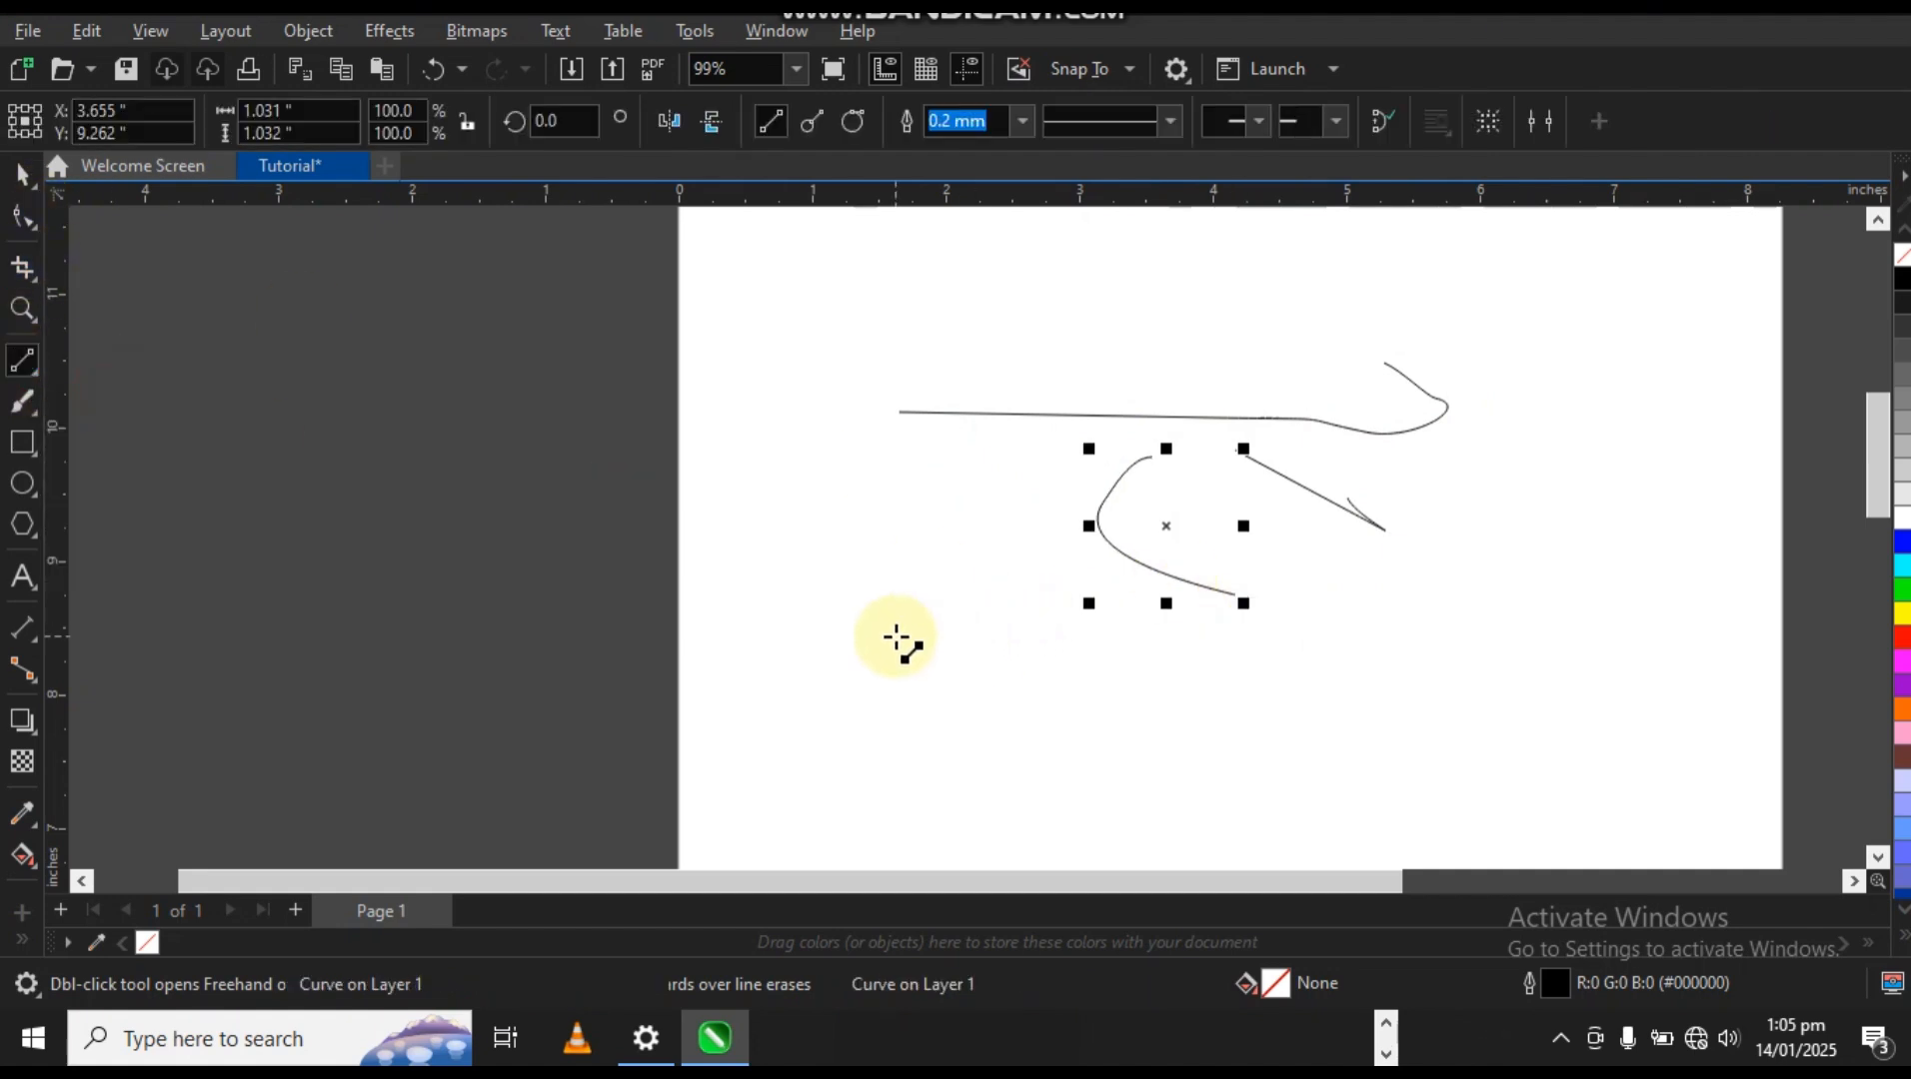
drag(897, 637, 1429, 636)
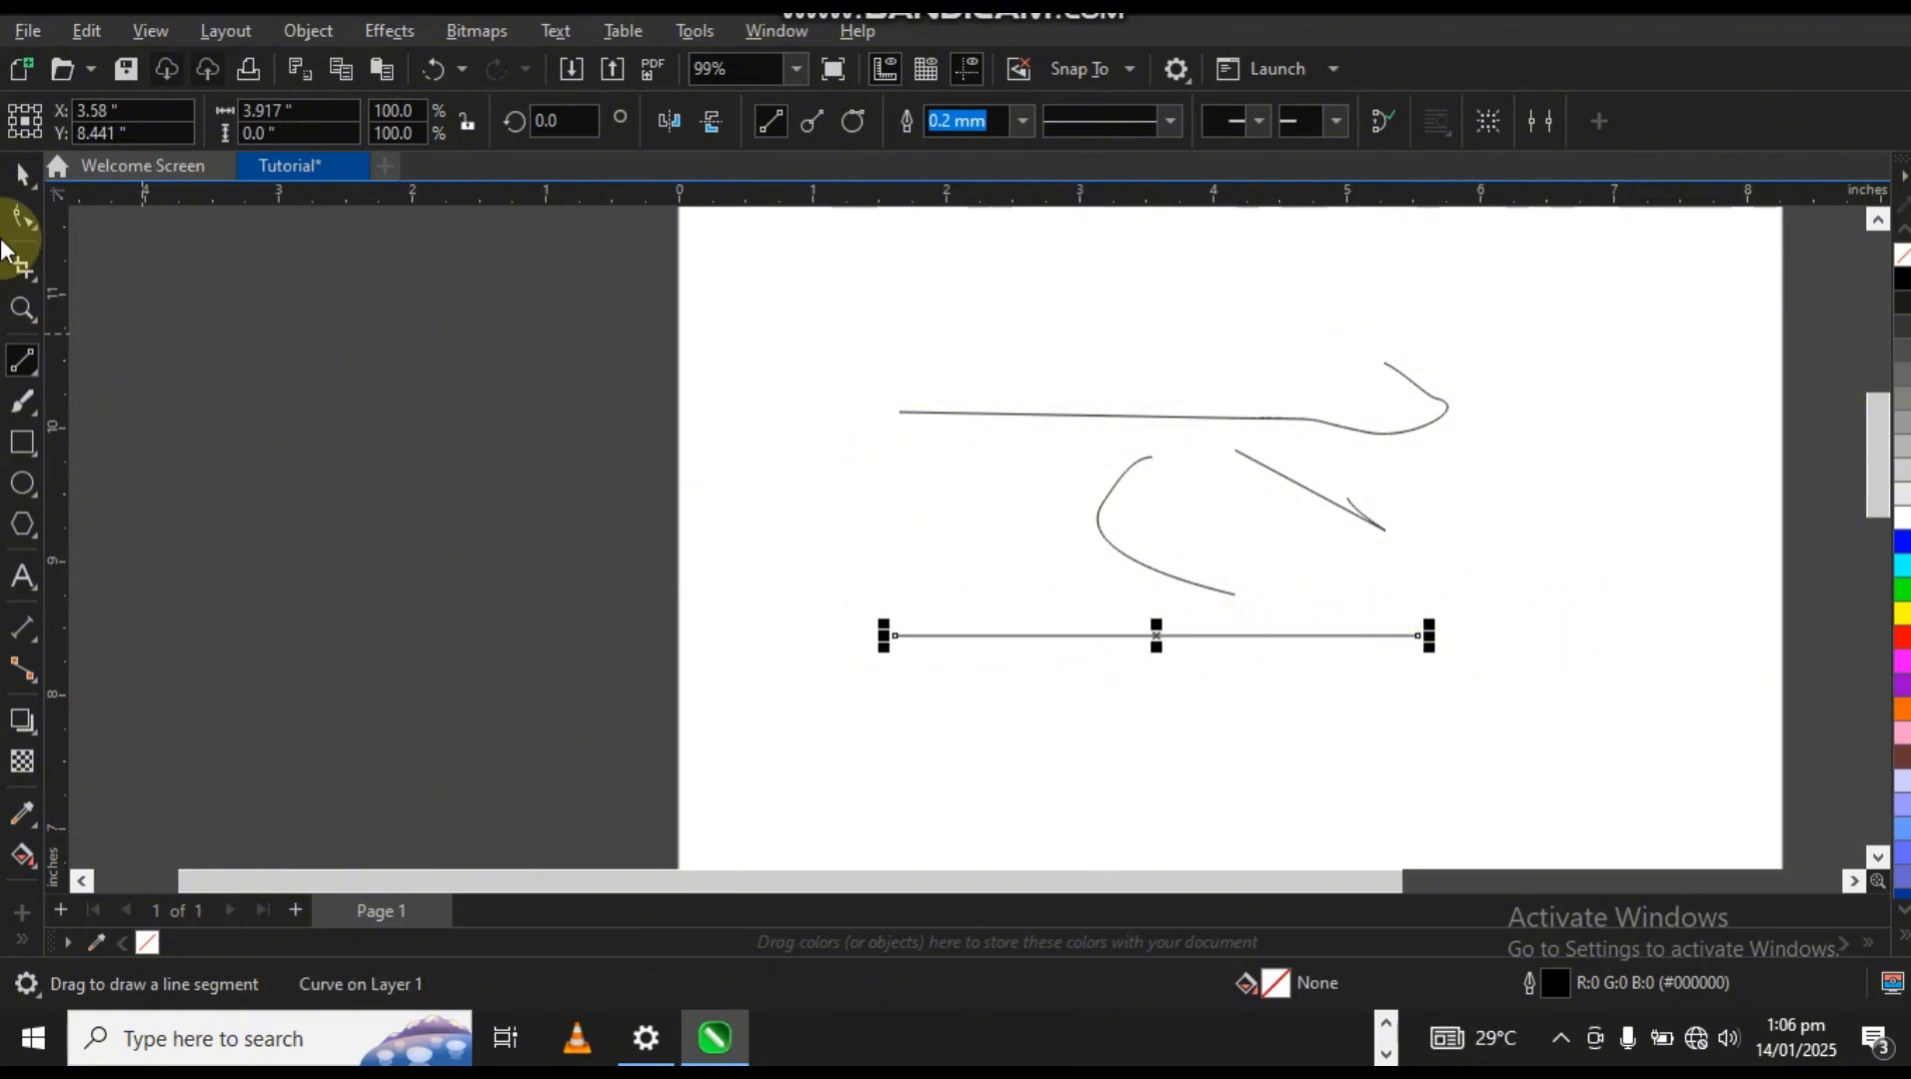
click(22, 174)
Draw an open, winding curve about 2.1 by 2.9 inches with the Pen tool across the existing lines, and return to the Pick tool.
click(40, 380)
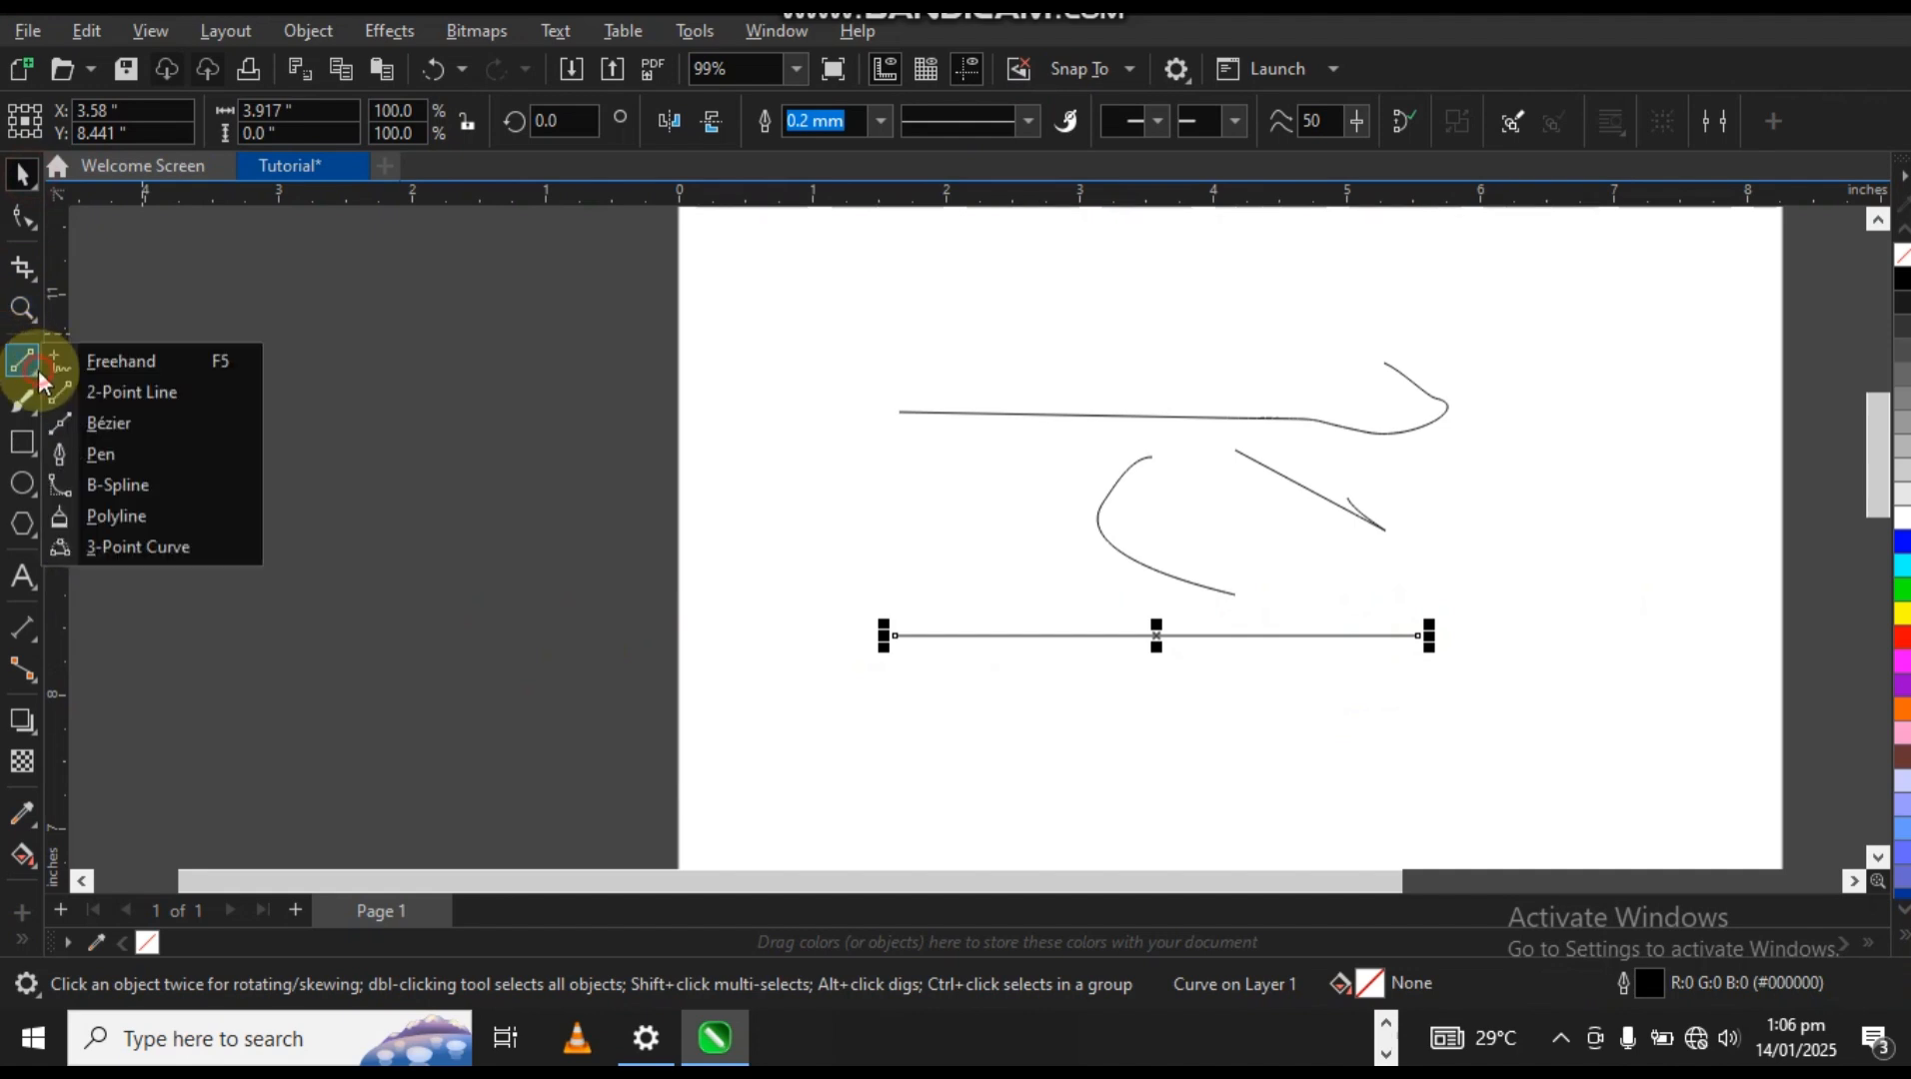
click(110, 455)
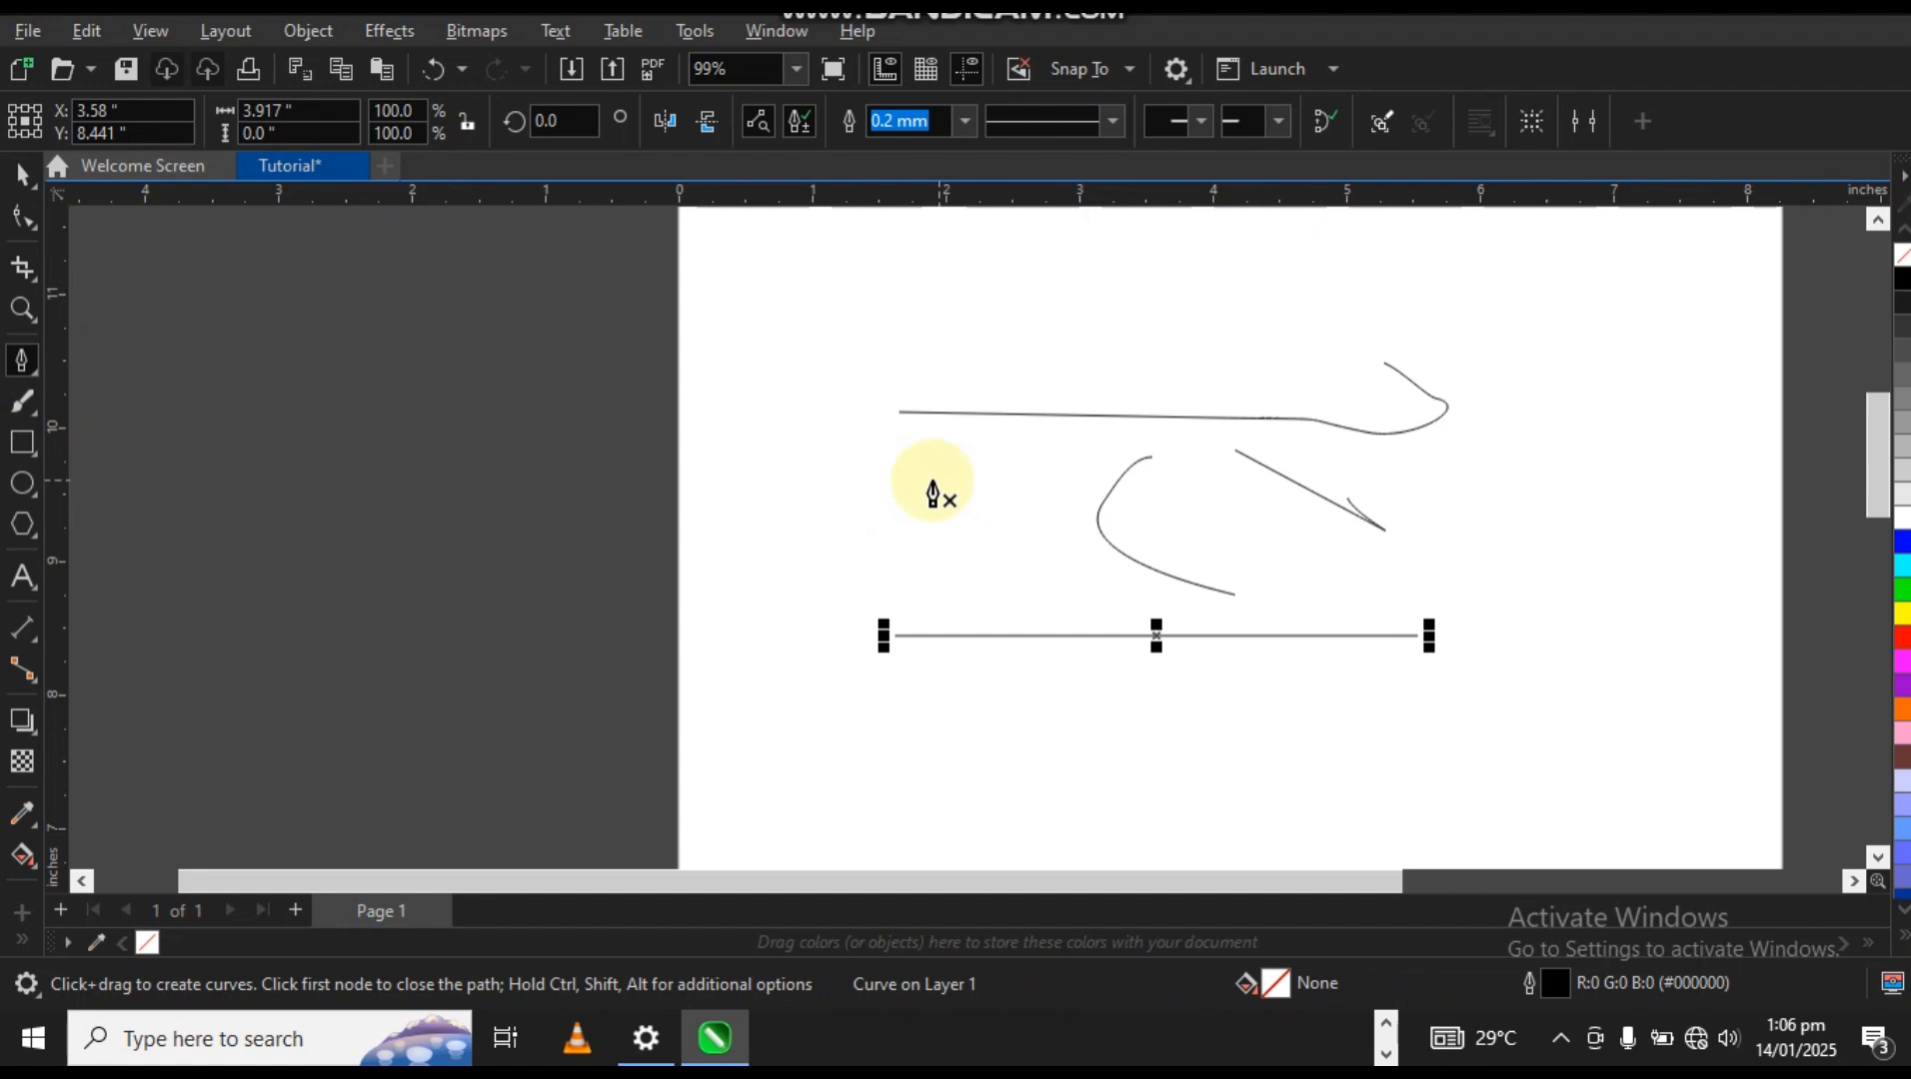
drag(892, 515, 1290, 527)
drag(961, 611, 874, 588)
drag(851, 490, 894, 429)
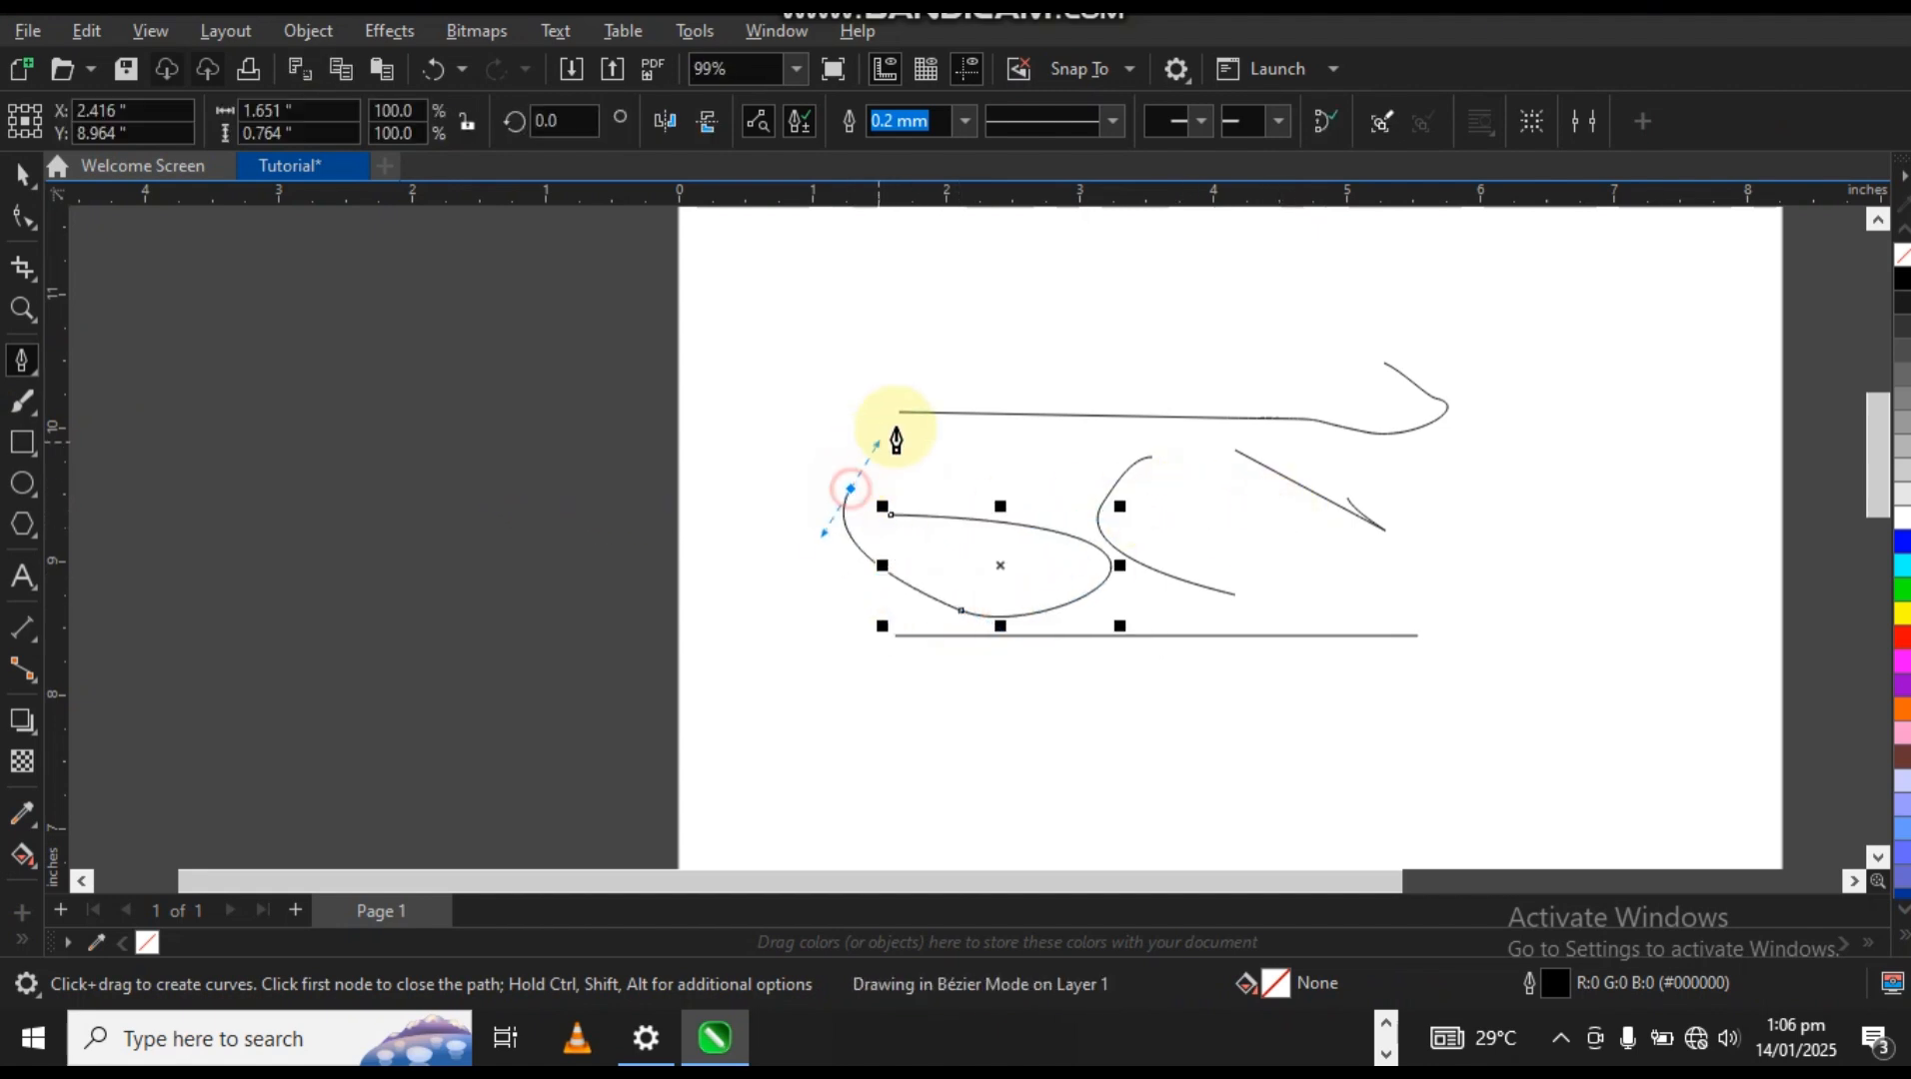
click(1006, 343)
drag(1058, 414, 961, 517)
drag(1085, 458, 1096, 477)
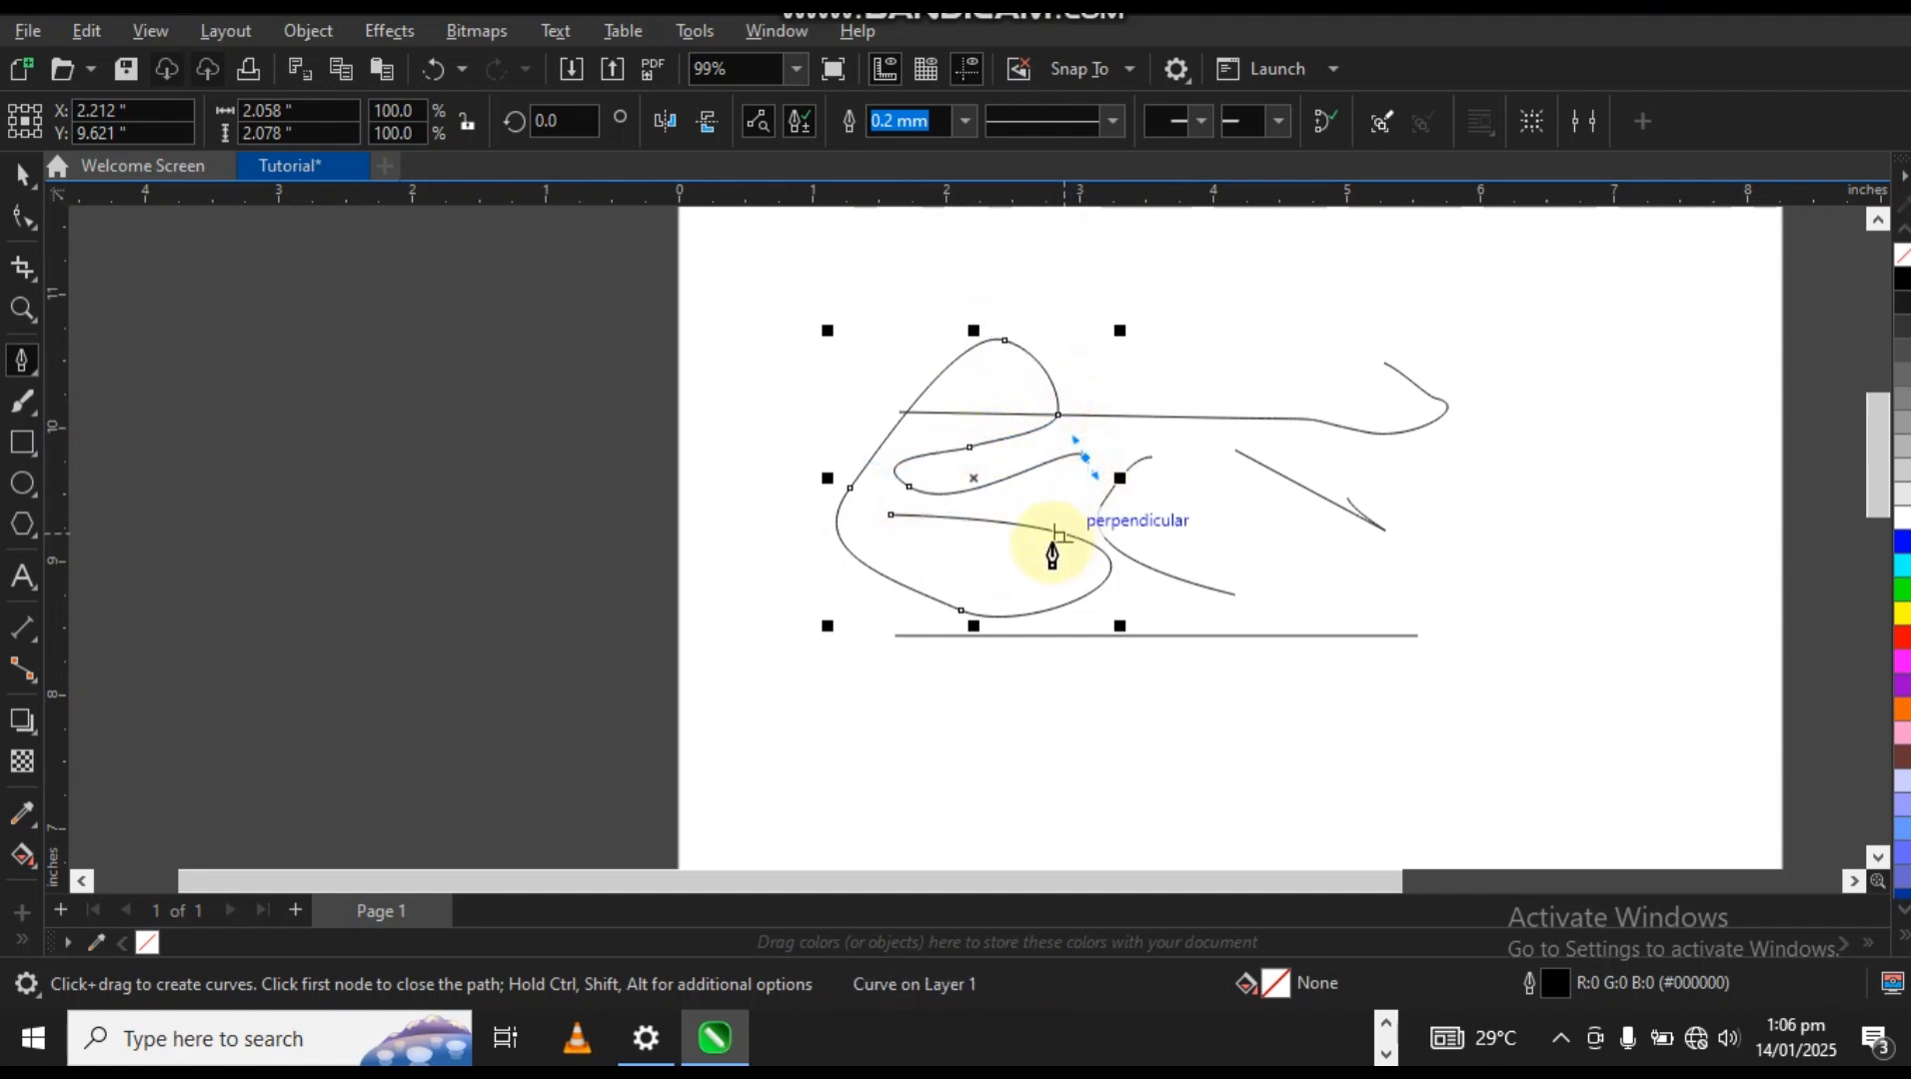
drag(1048, 543, 1012, 557)
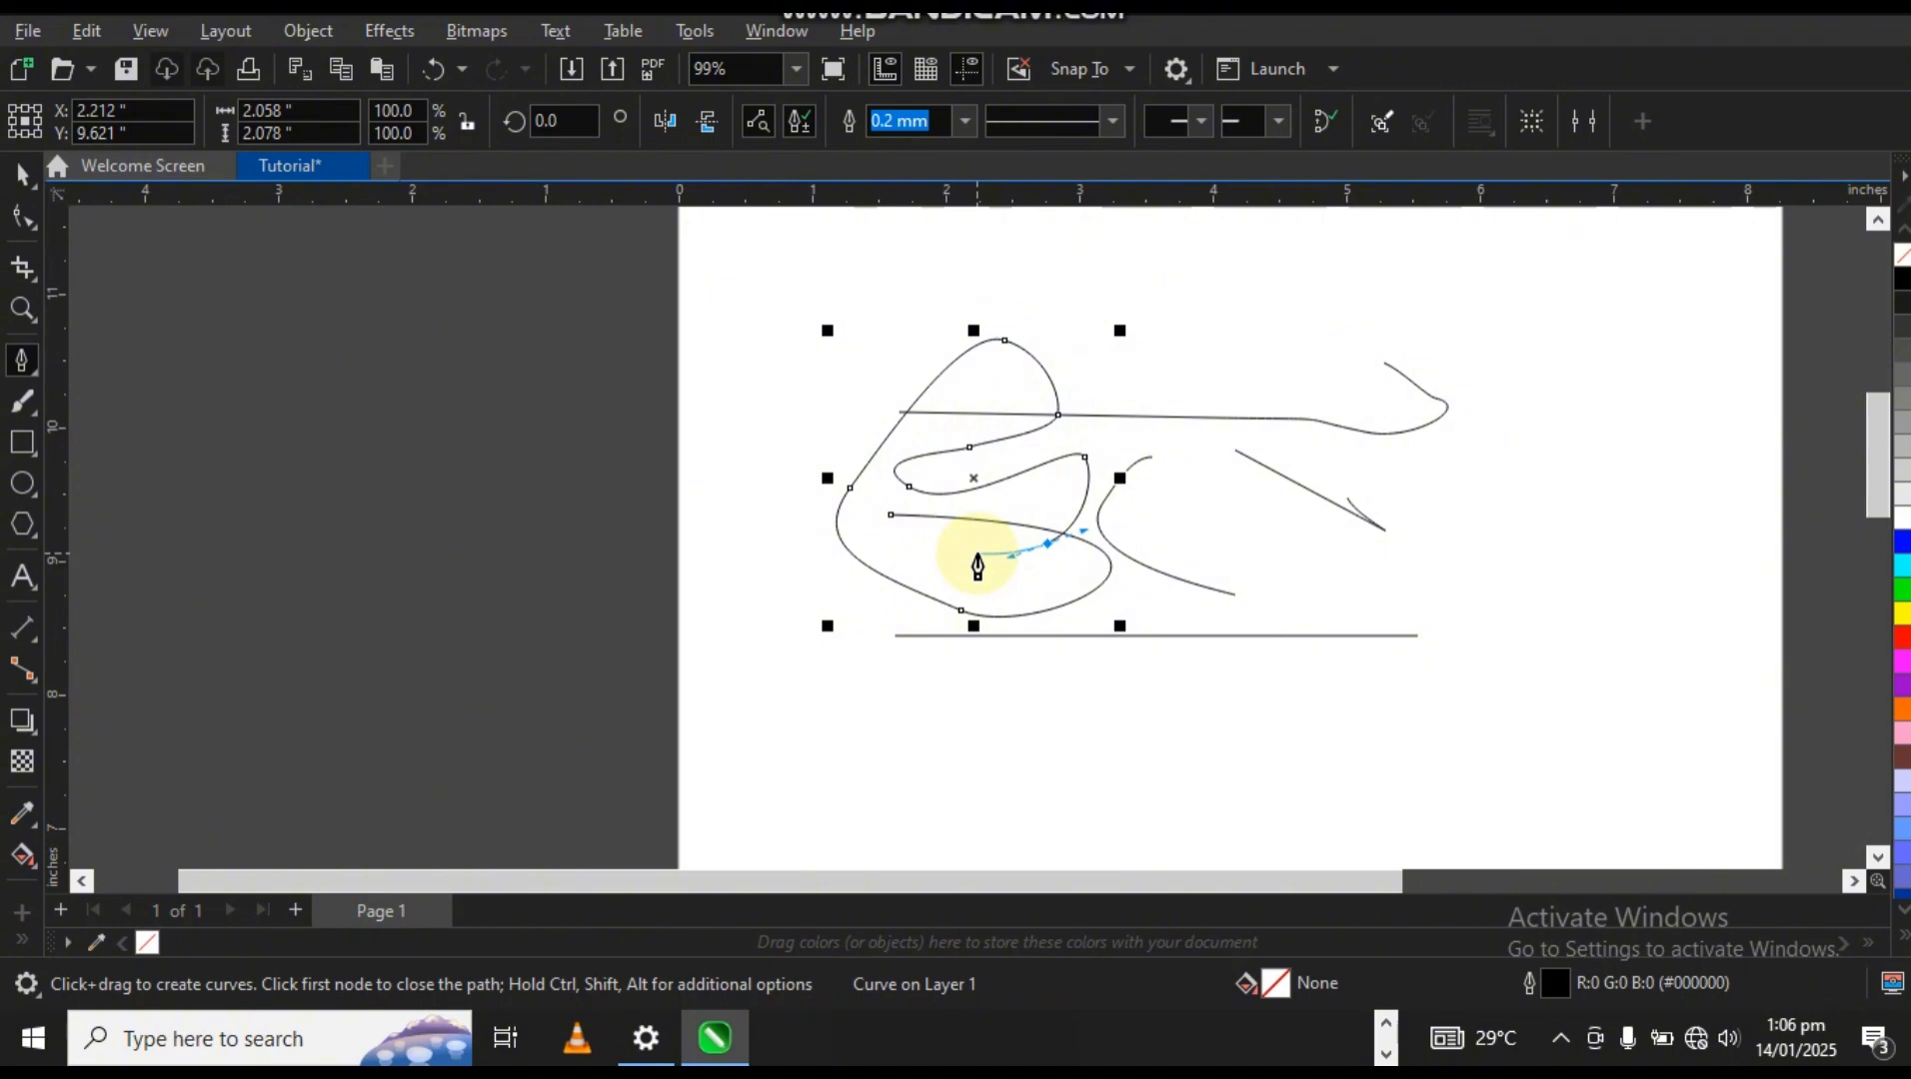
drag(948, 543, 929, 548)
drag(964, 674, 1108, 691)
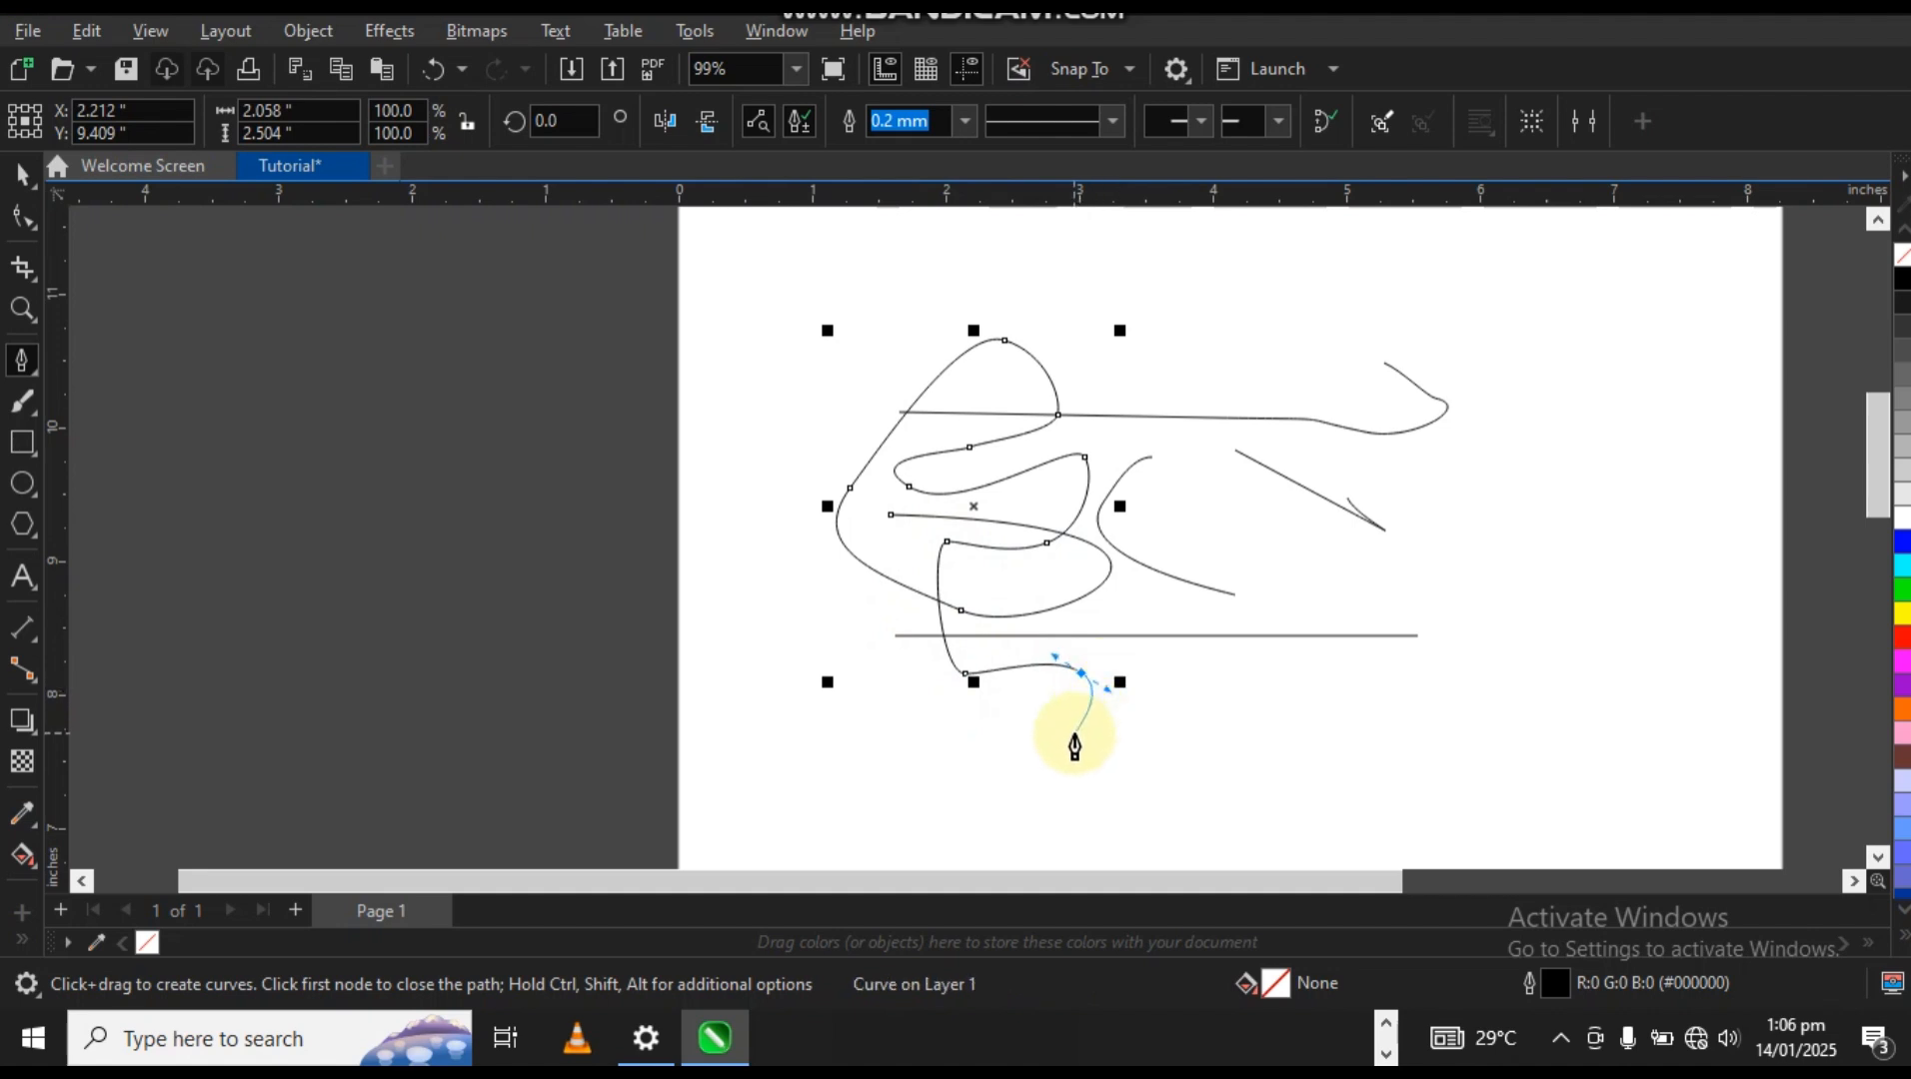
click(1074, 737)
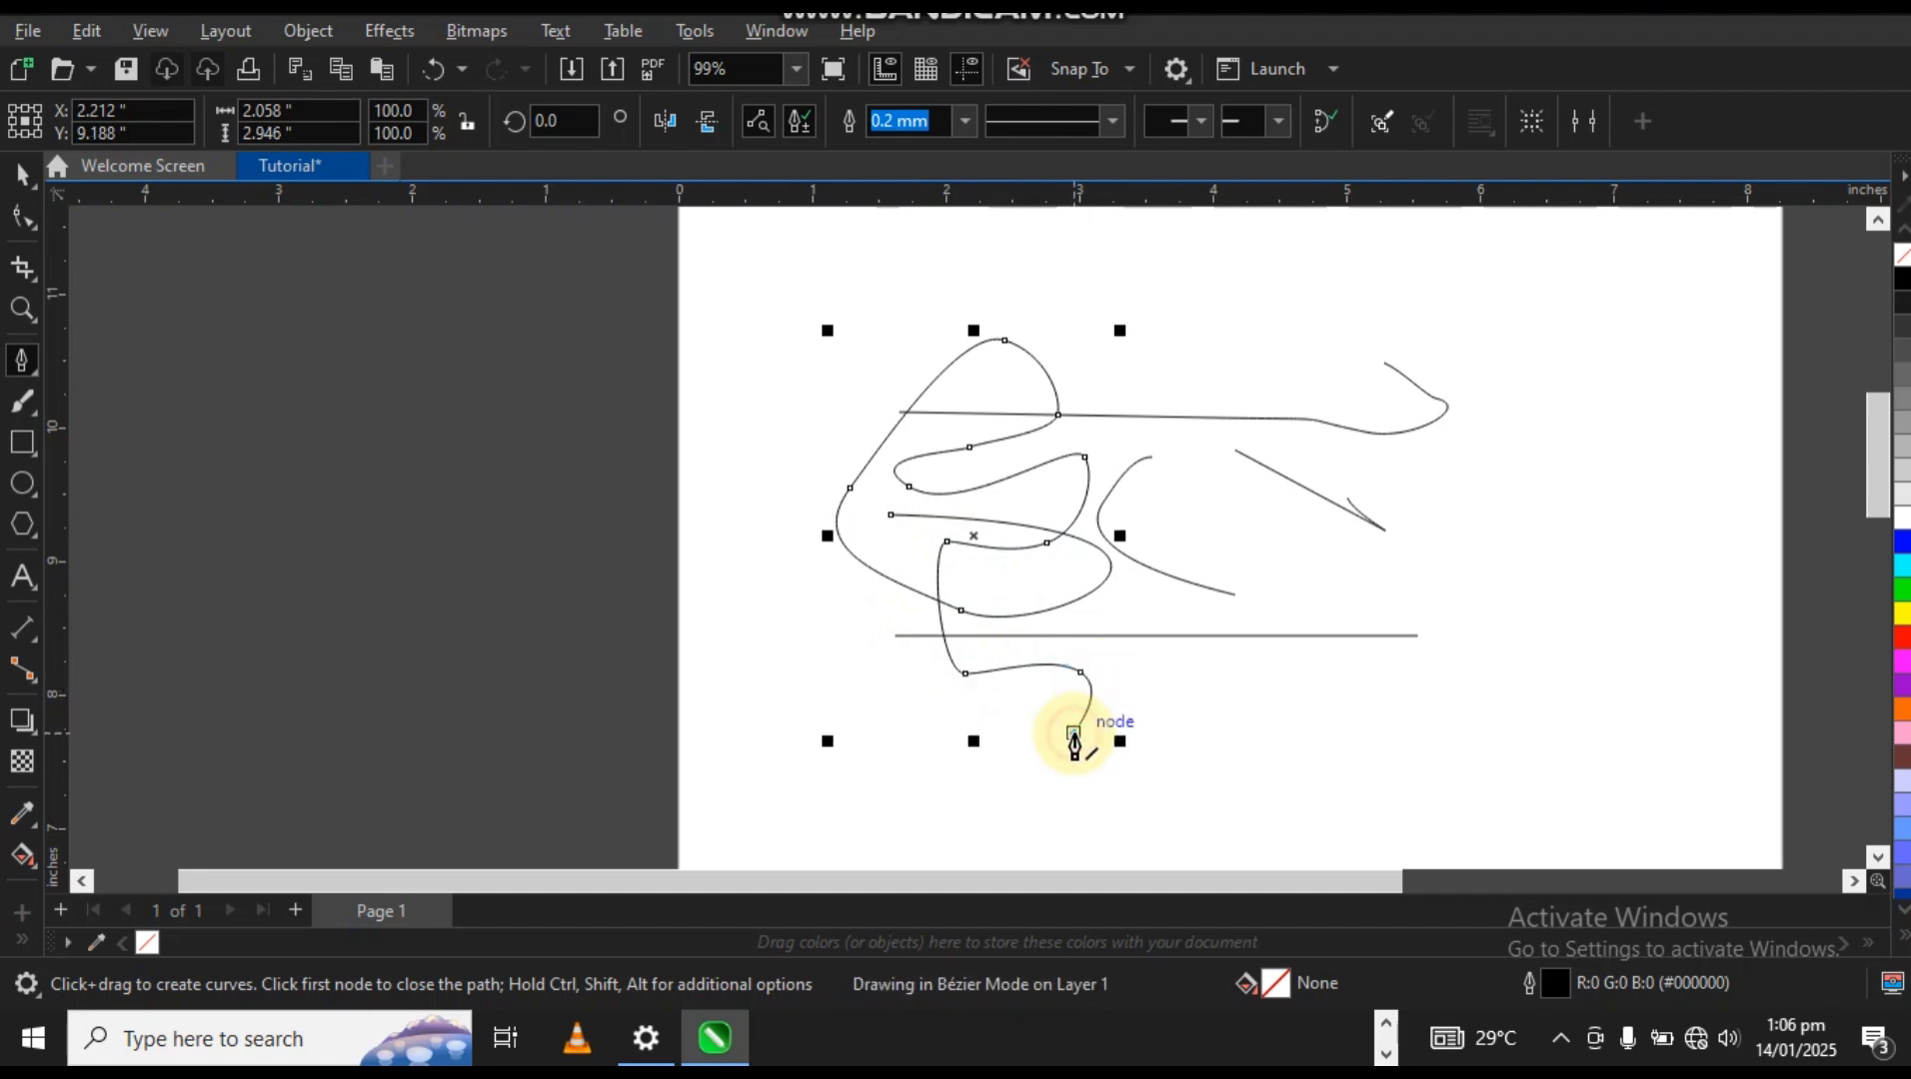
click(21, 175)
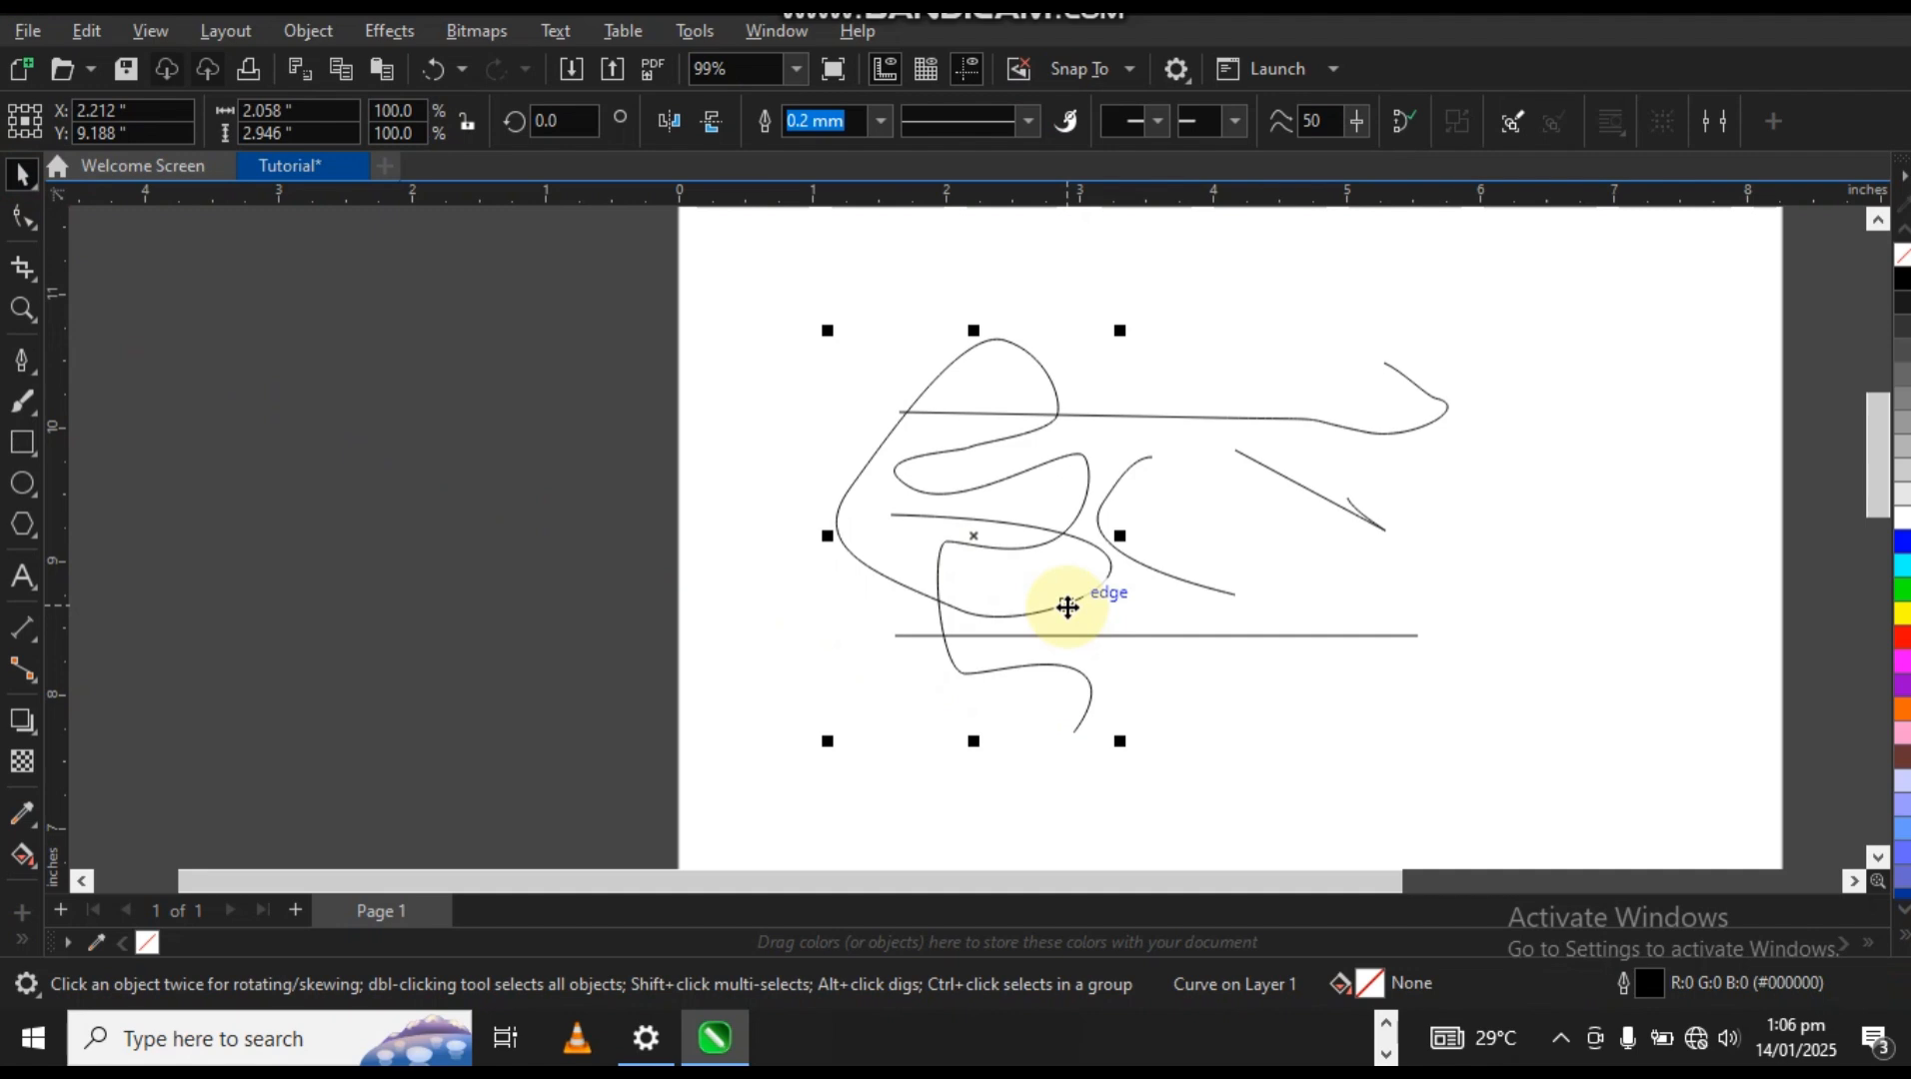
Paint three strokes around the curves with the Painterly Brush tool, using the Quirky brush at 2.0 inches.
click(35, 377)
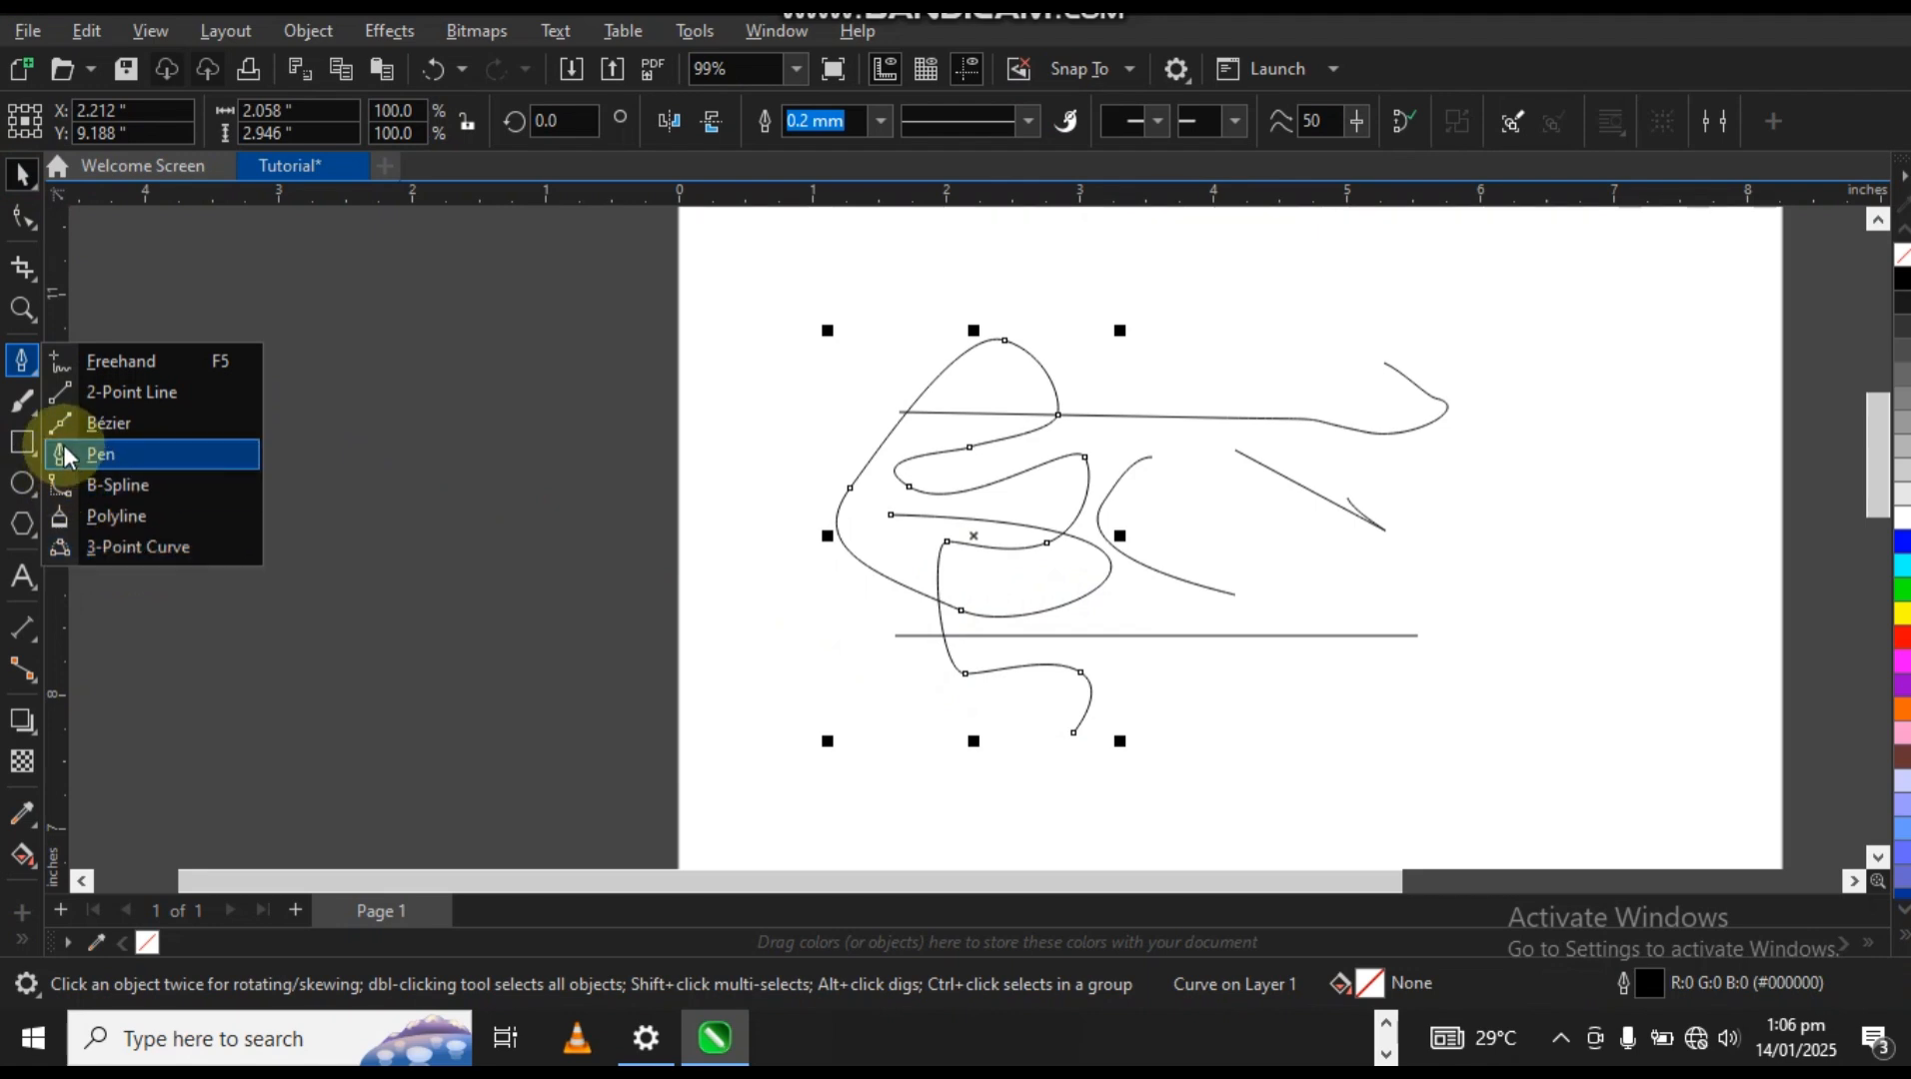
click(33, 412)
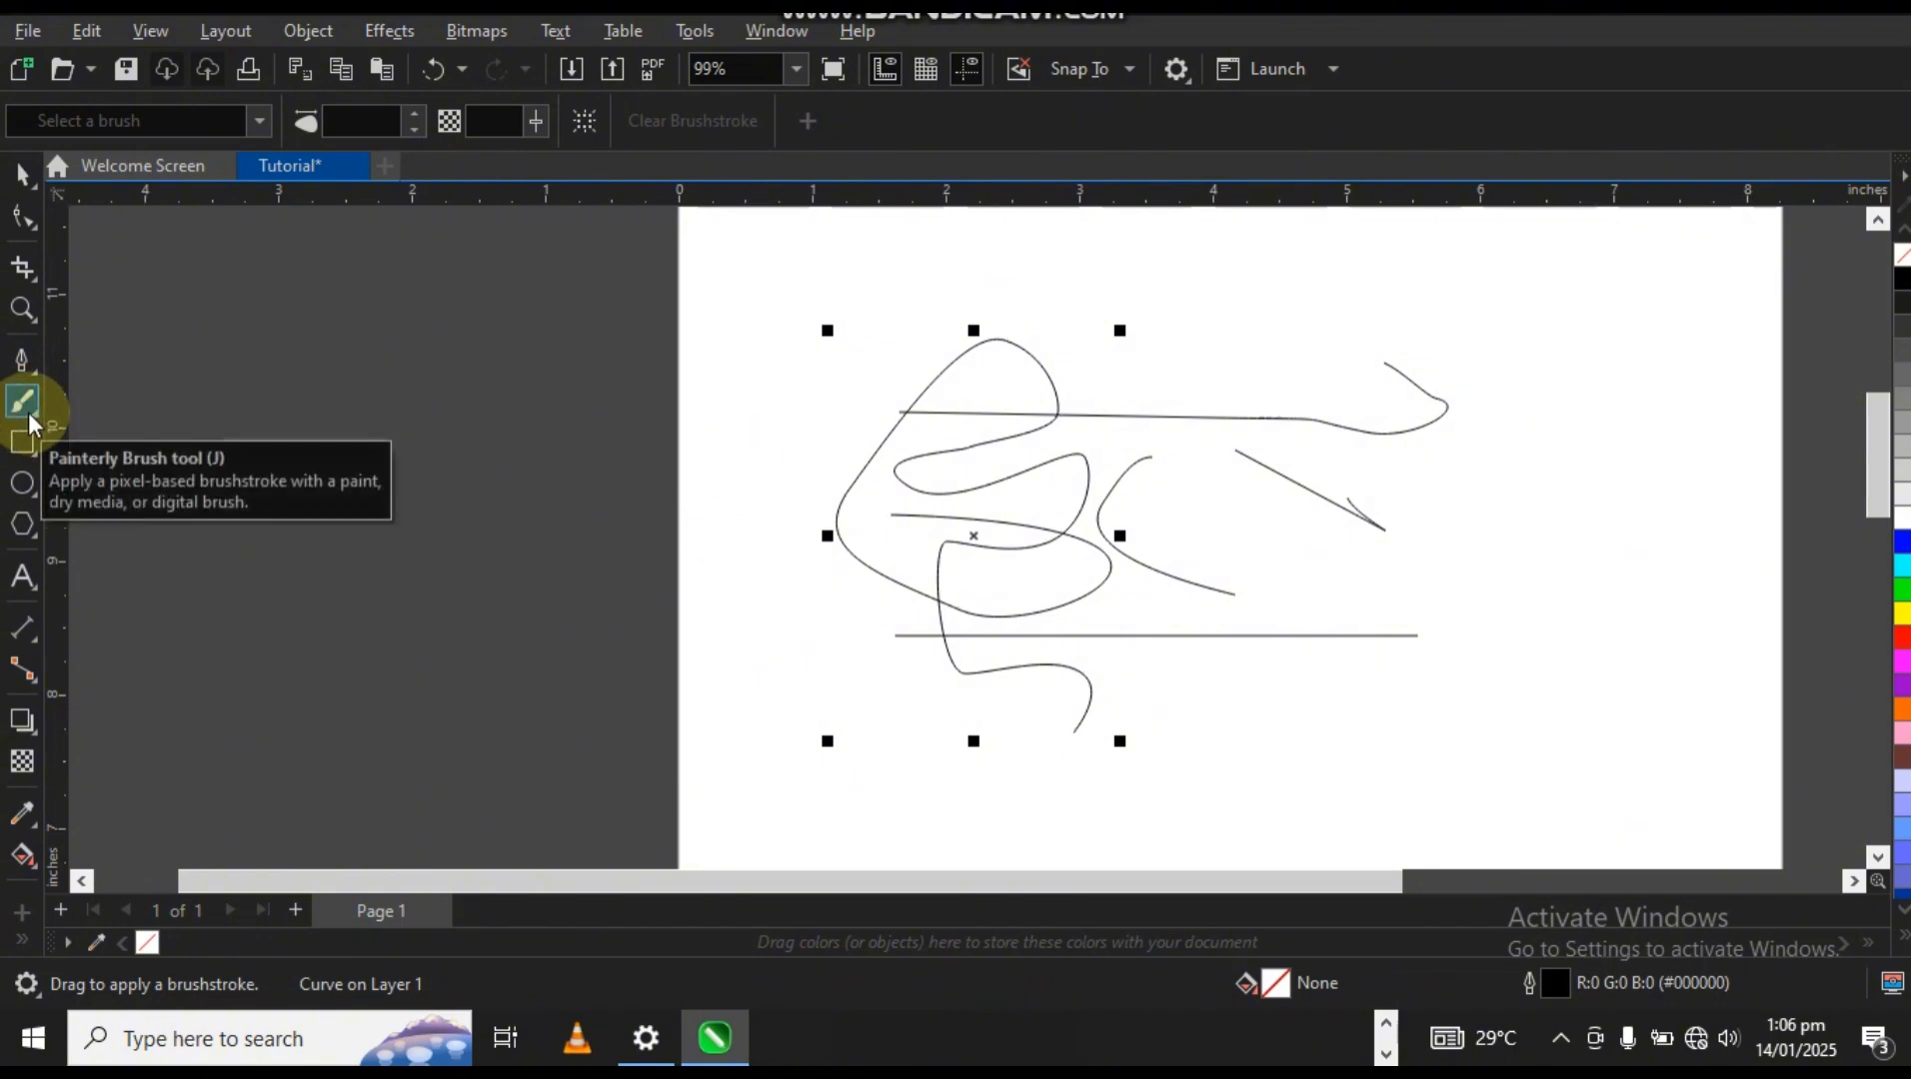
mouse_move(771, 632)
mouse_down()
mouse_move(936, 635)
mouse_move(982, 676)
mouse_up()
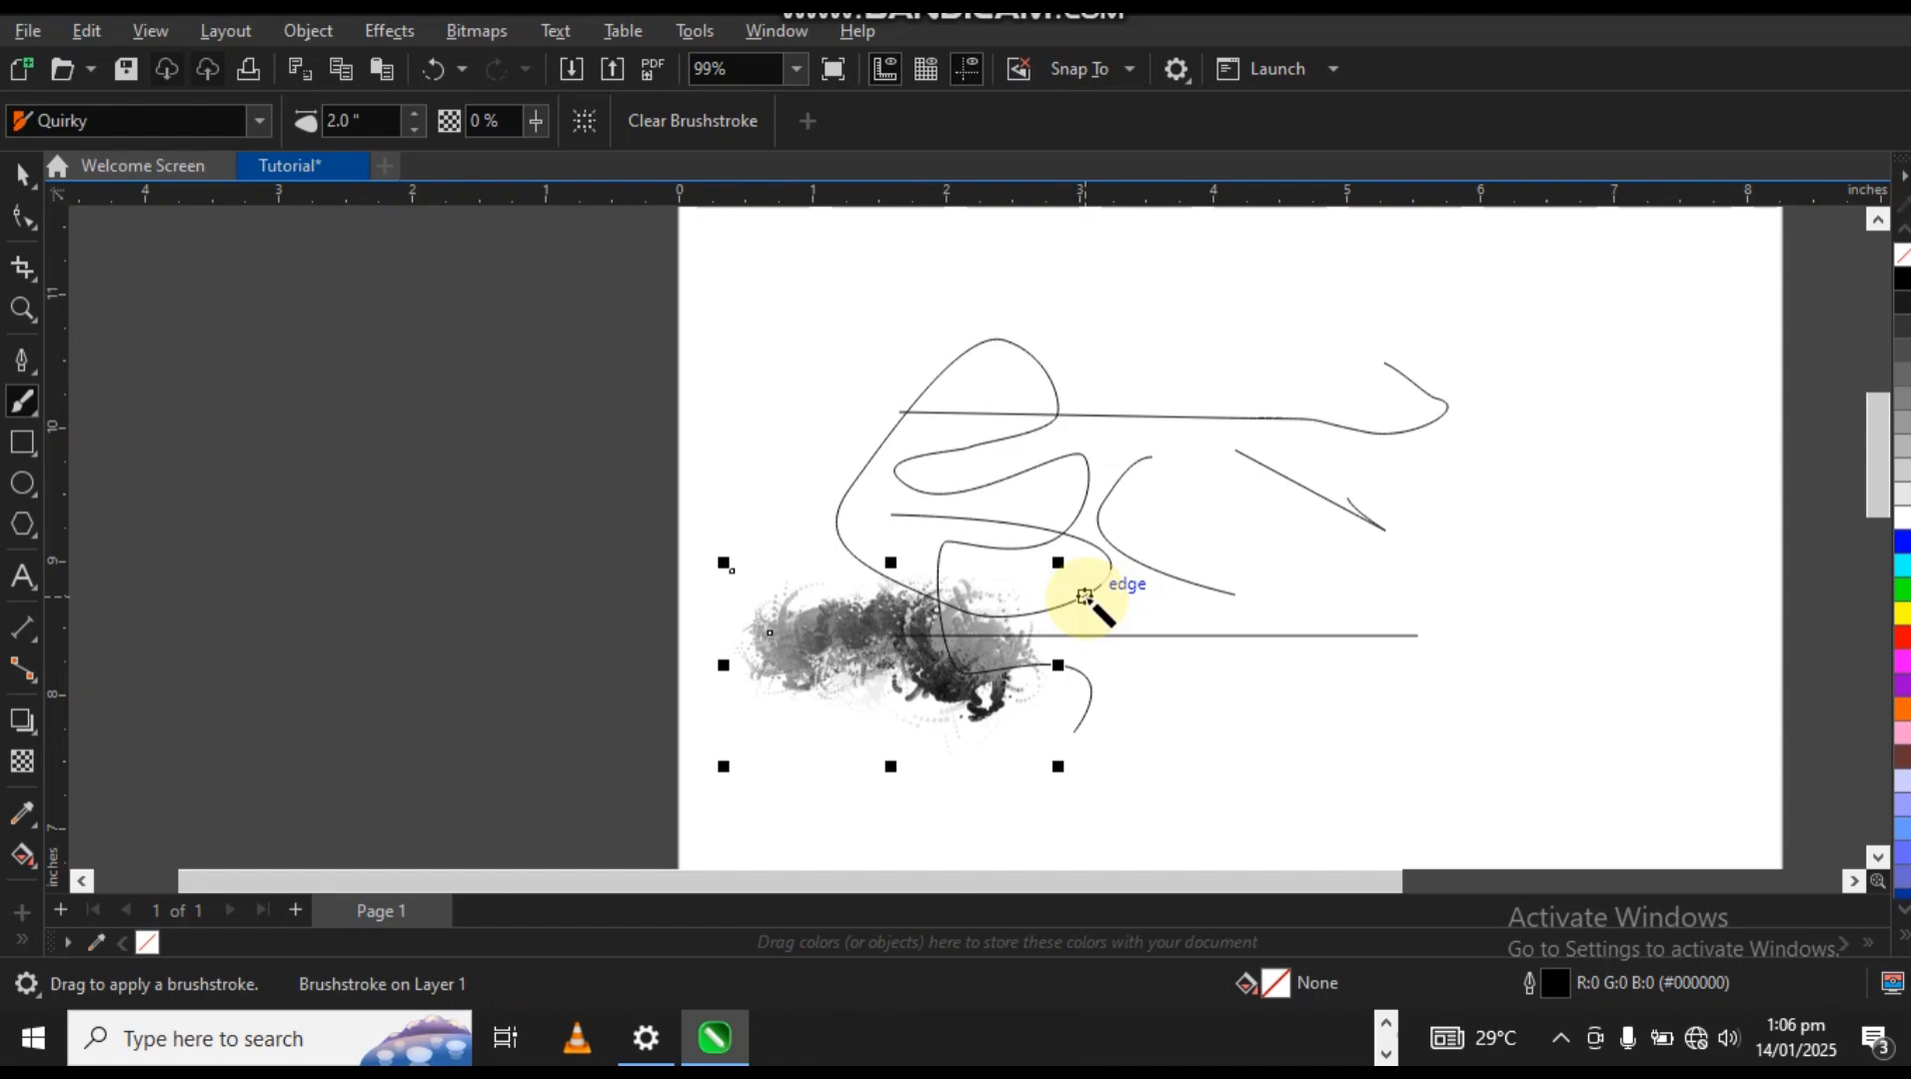
scroll(1009, 652, up, 3)
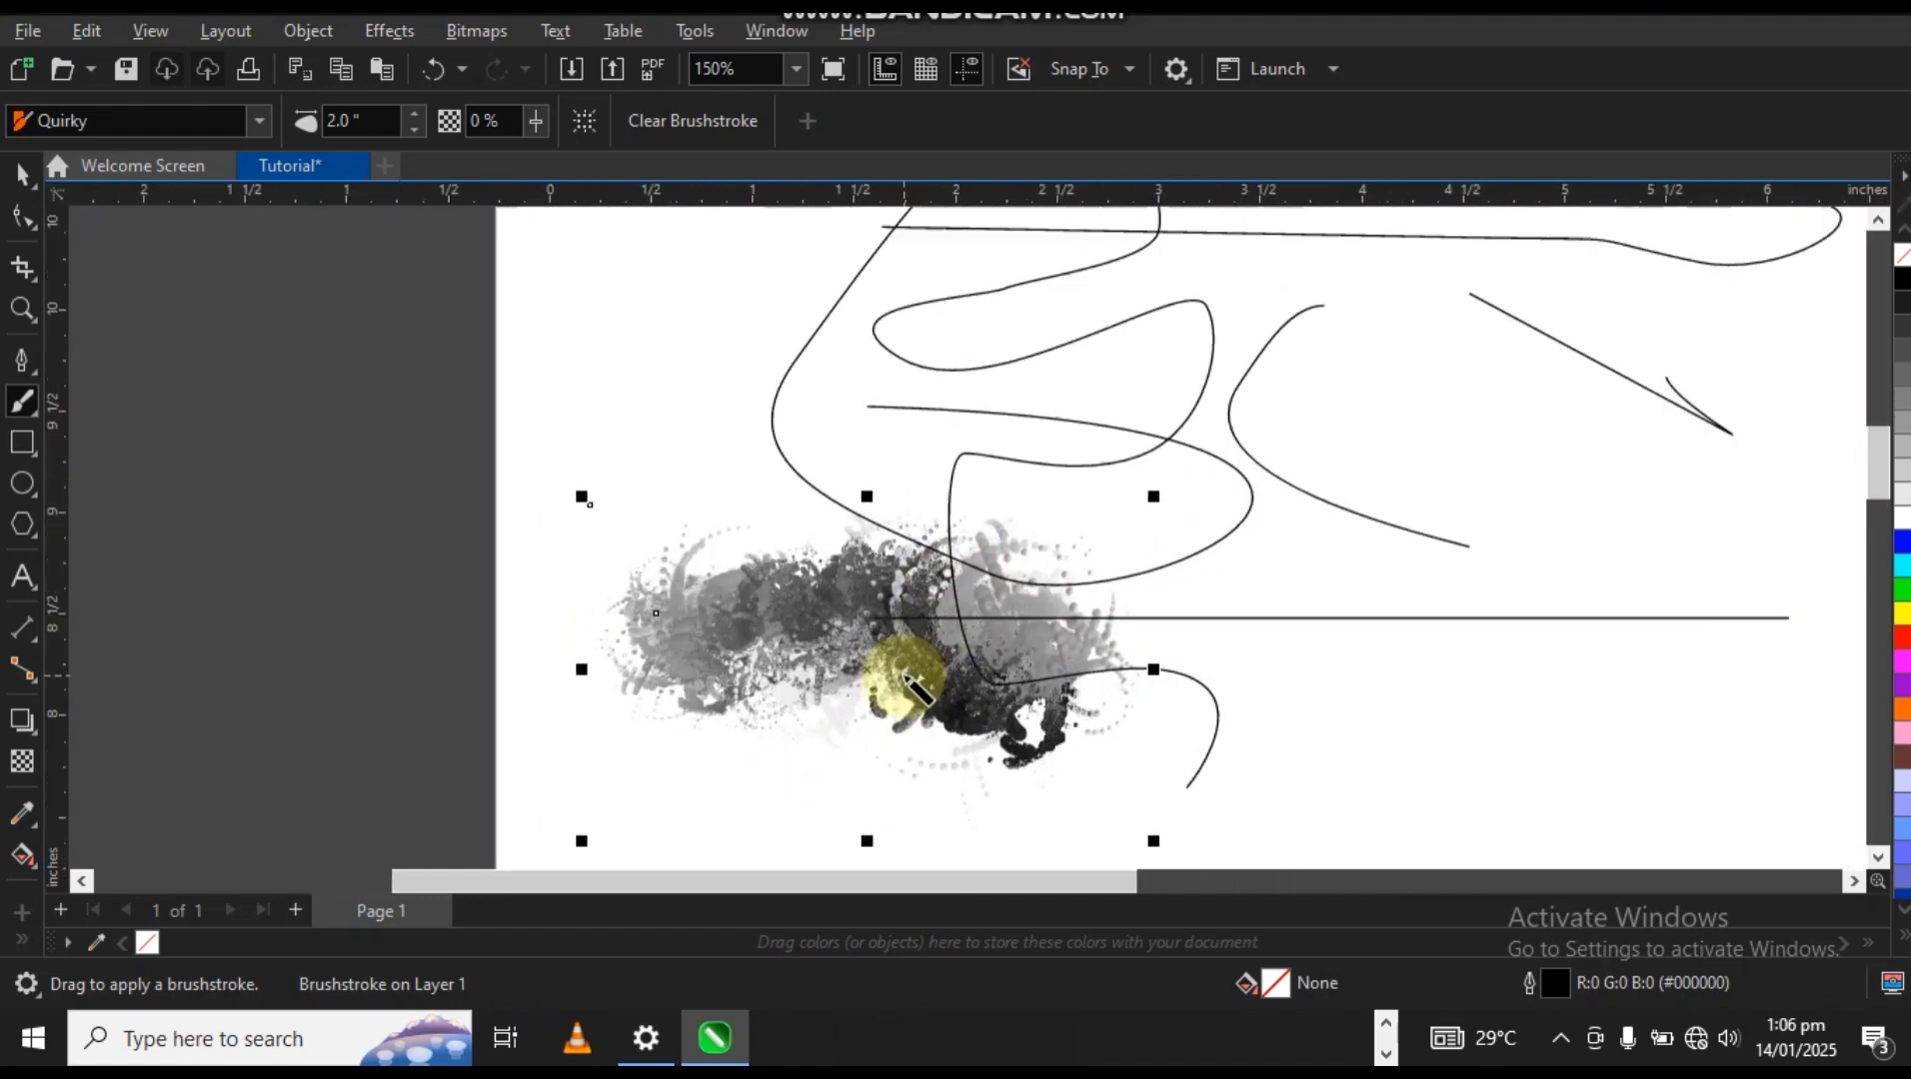
scroll(904, 678, down, 5)
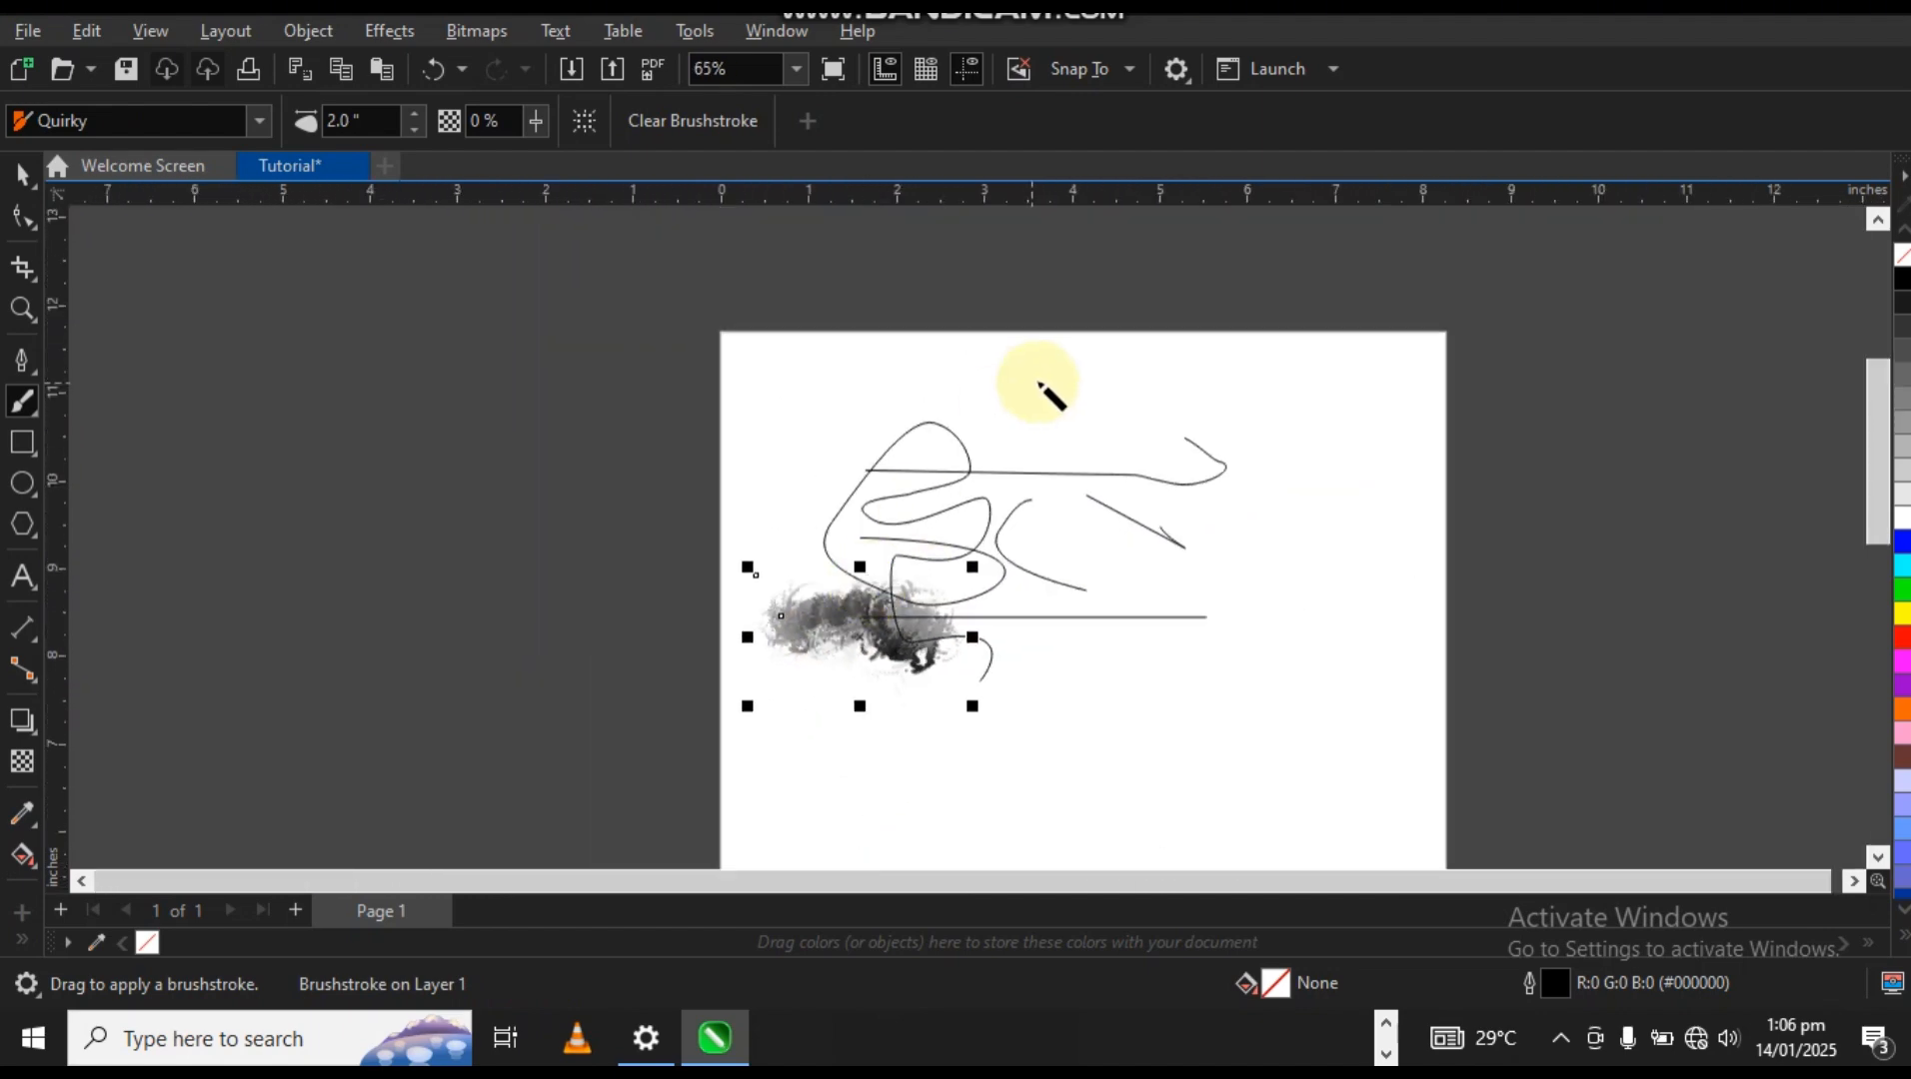
drag(1064, 362, 1139, 378)
scroll(1274, 470, up, 1)
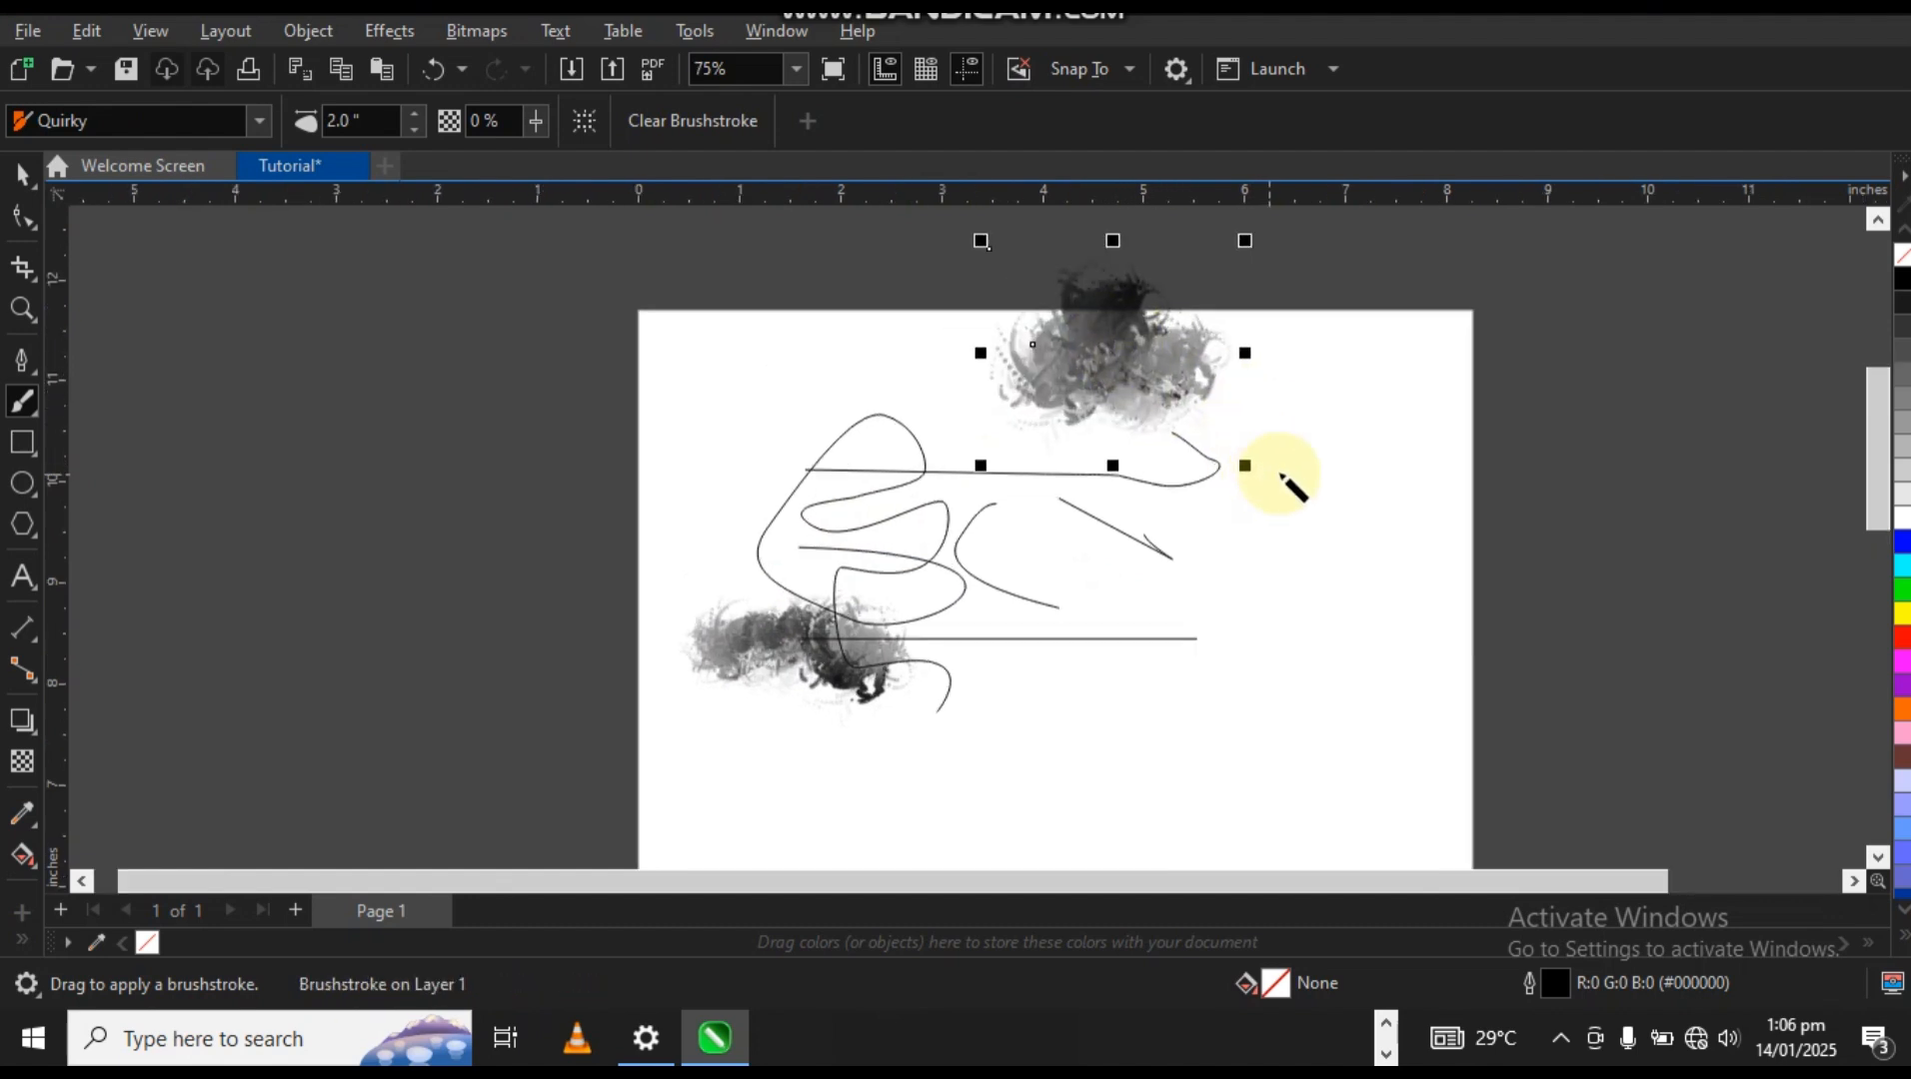
mouse_move(1266, 498)
mouse_down()
mouse_move(1282, 550)
mouse_move(1311, 563)
mouse_move(1374, 479)
mouse_move(1319, 499)
mouse_move(1281, 466)
mouse_move(1255, 520)
mouse_up()
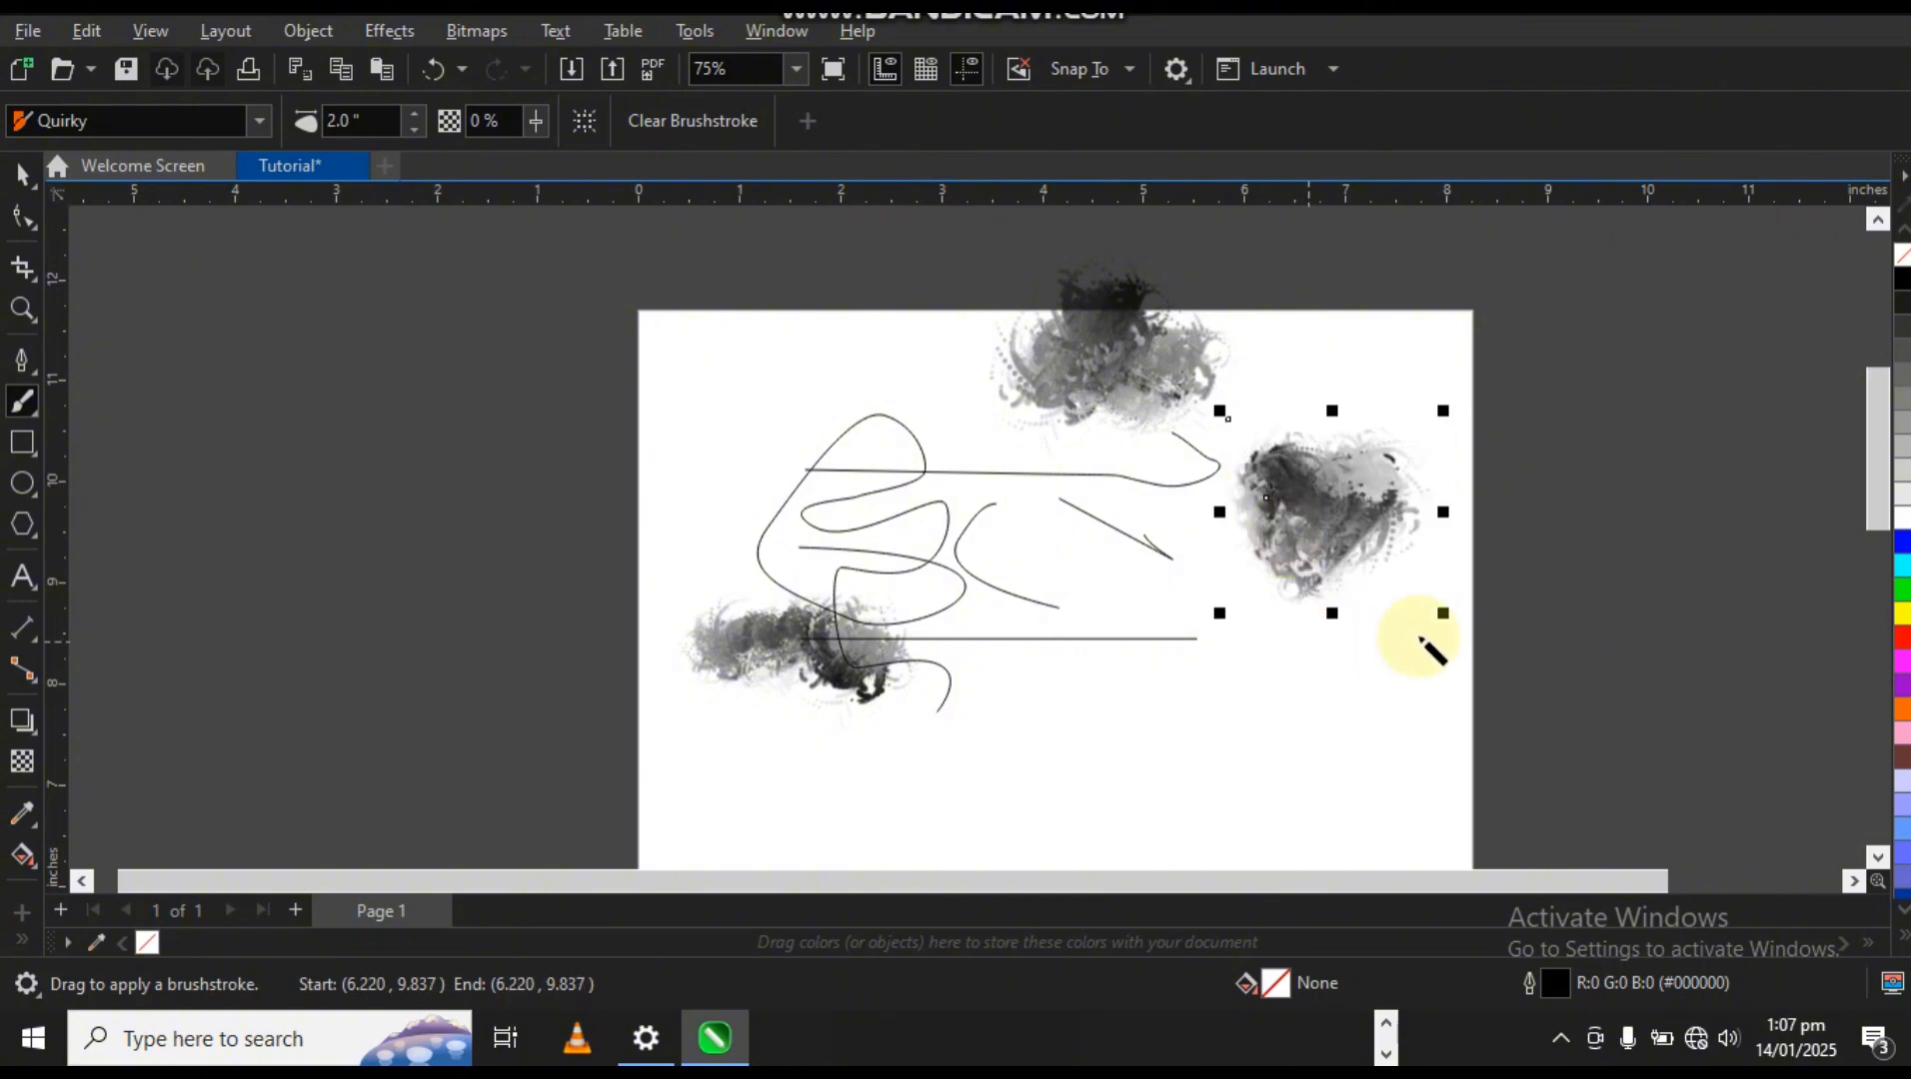
scroll(1410, 555, up, 2)
scroll(1409, 555, up, 5)
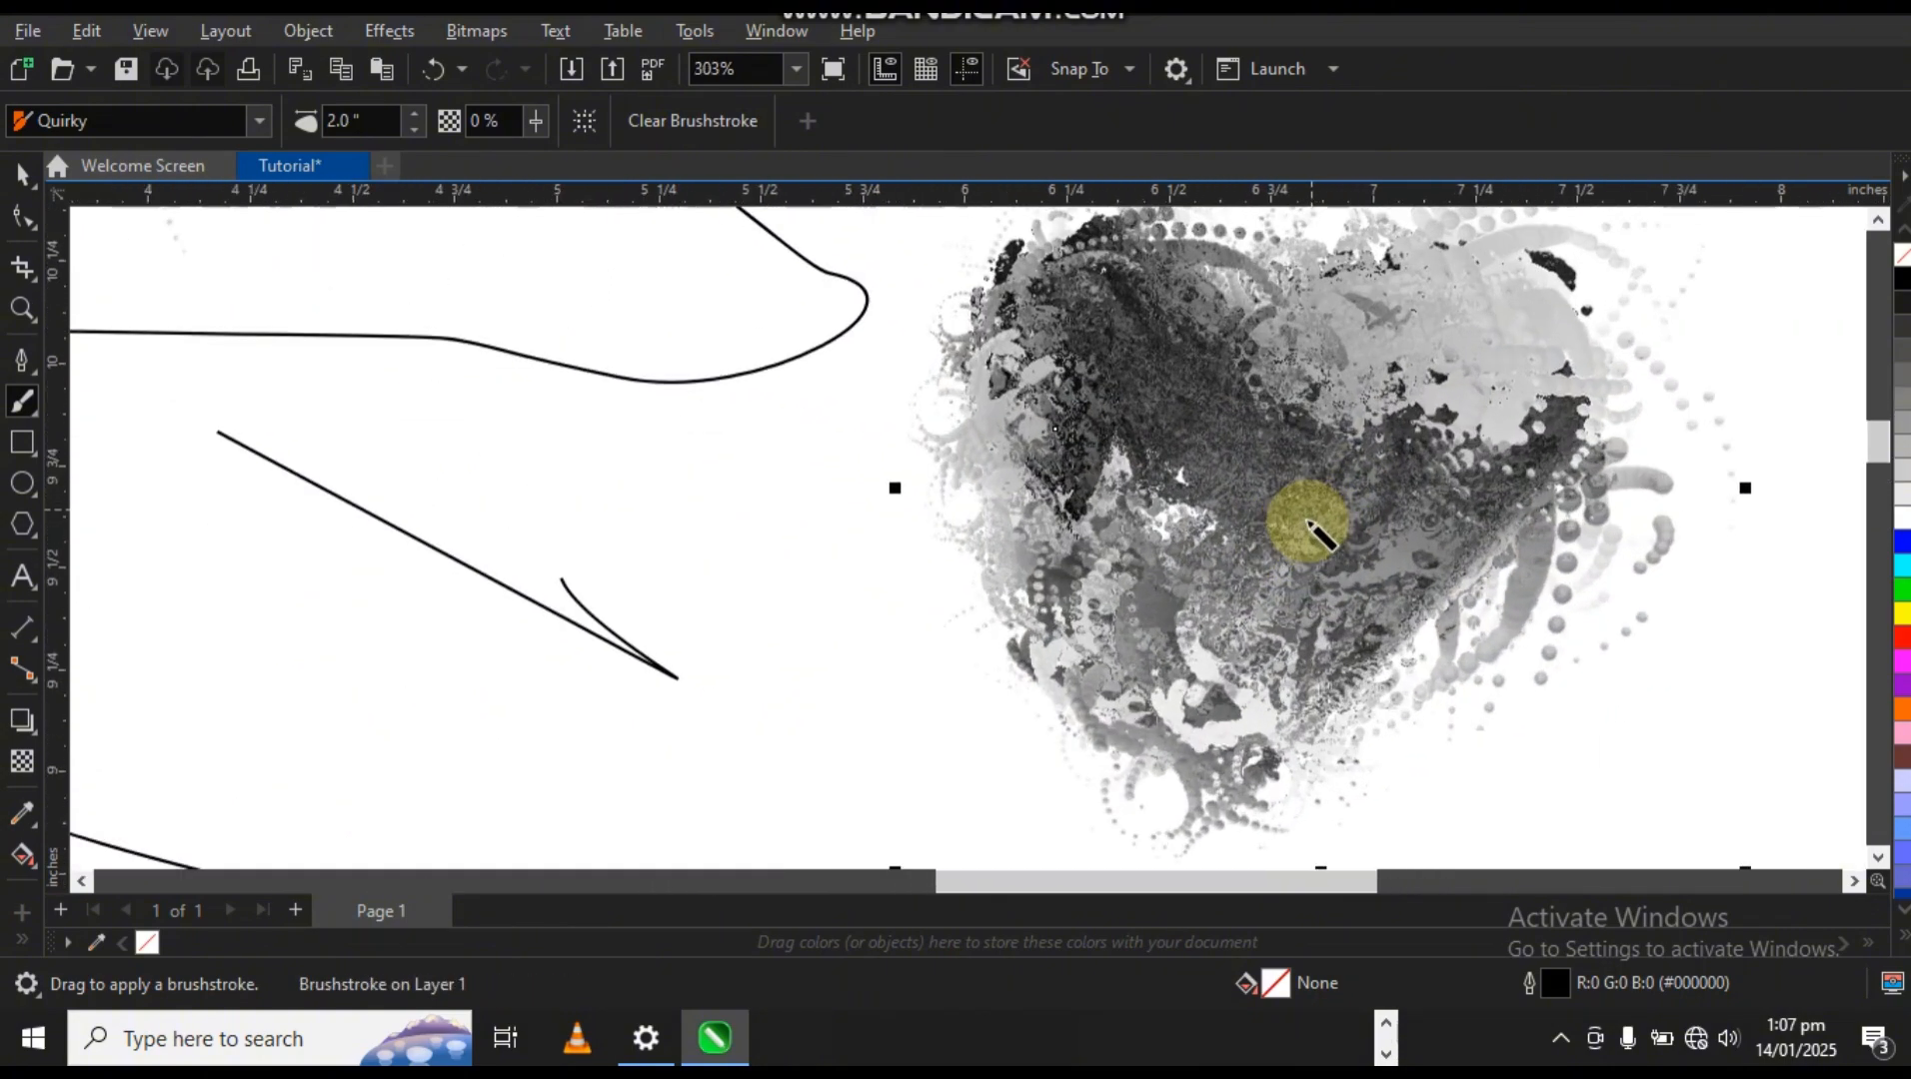
scroll(1317, 530, down, 4)
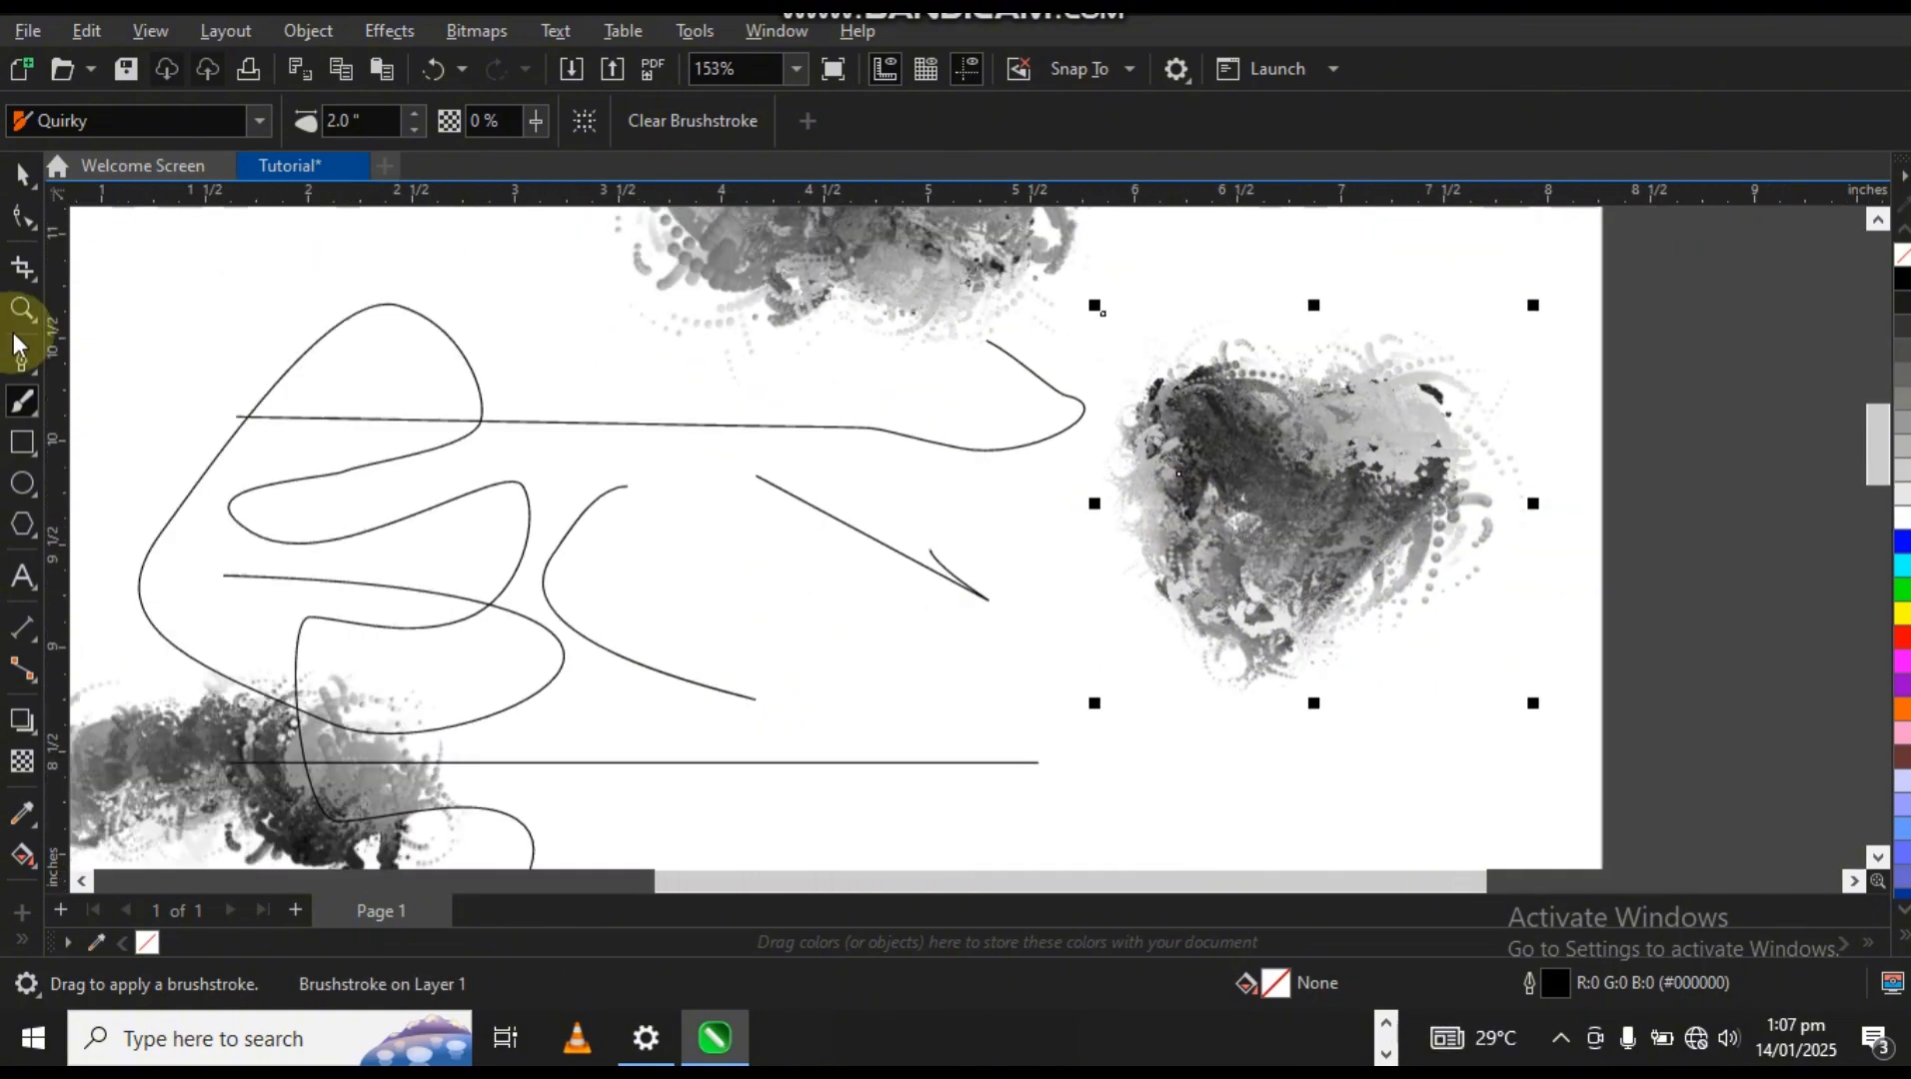
Draw a short 0.5-inch-wide preset stroke above the horizontal line with the Artistic Media tool, and delete it.
click(38, 418)
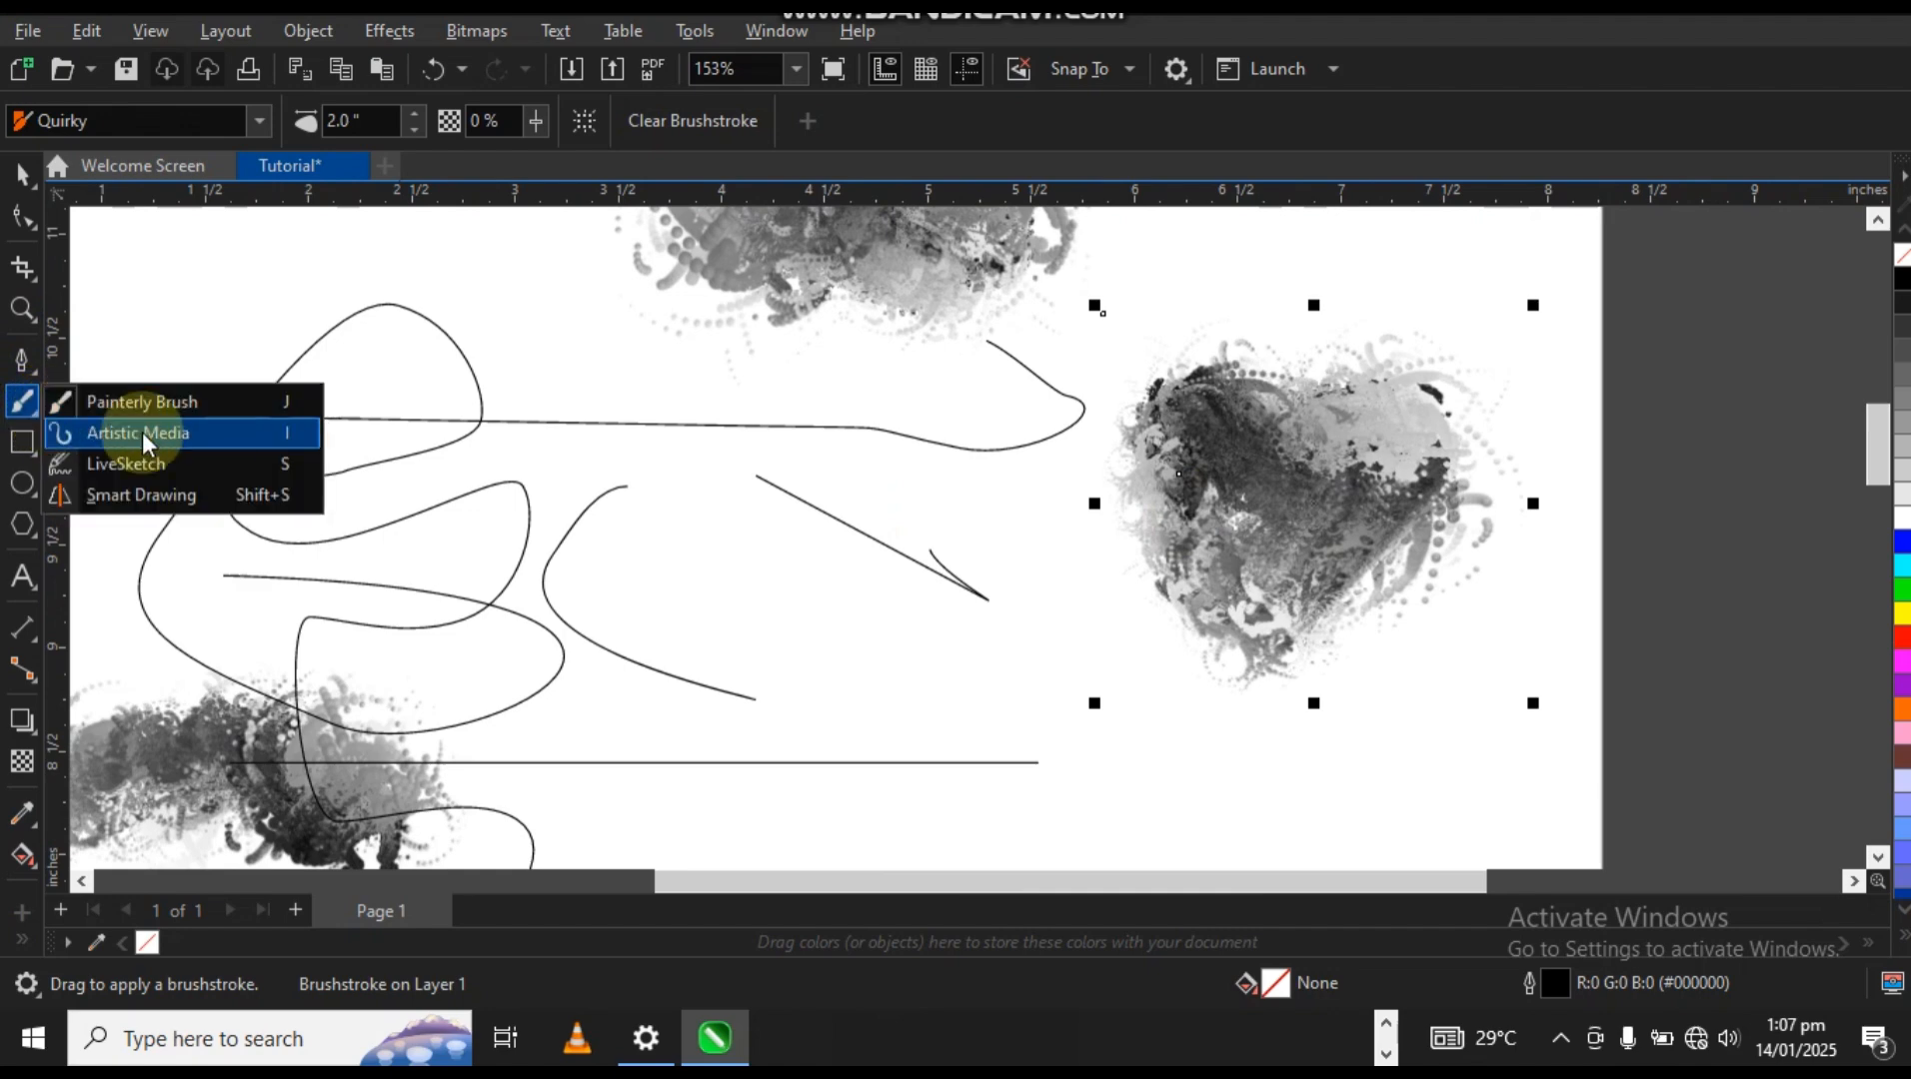
key(i)
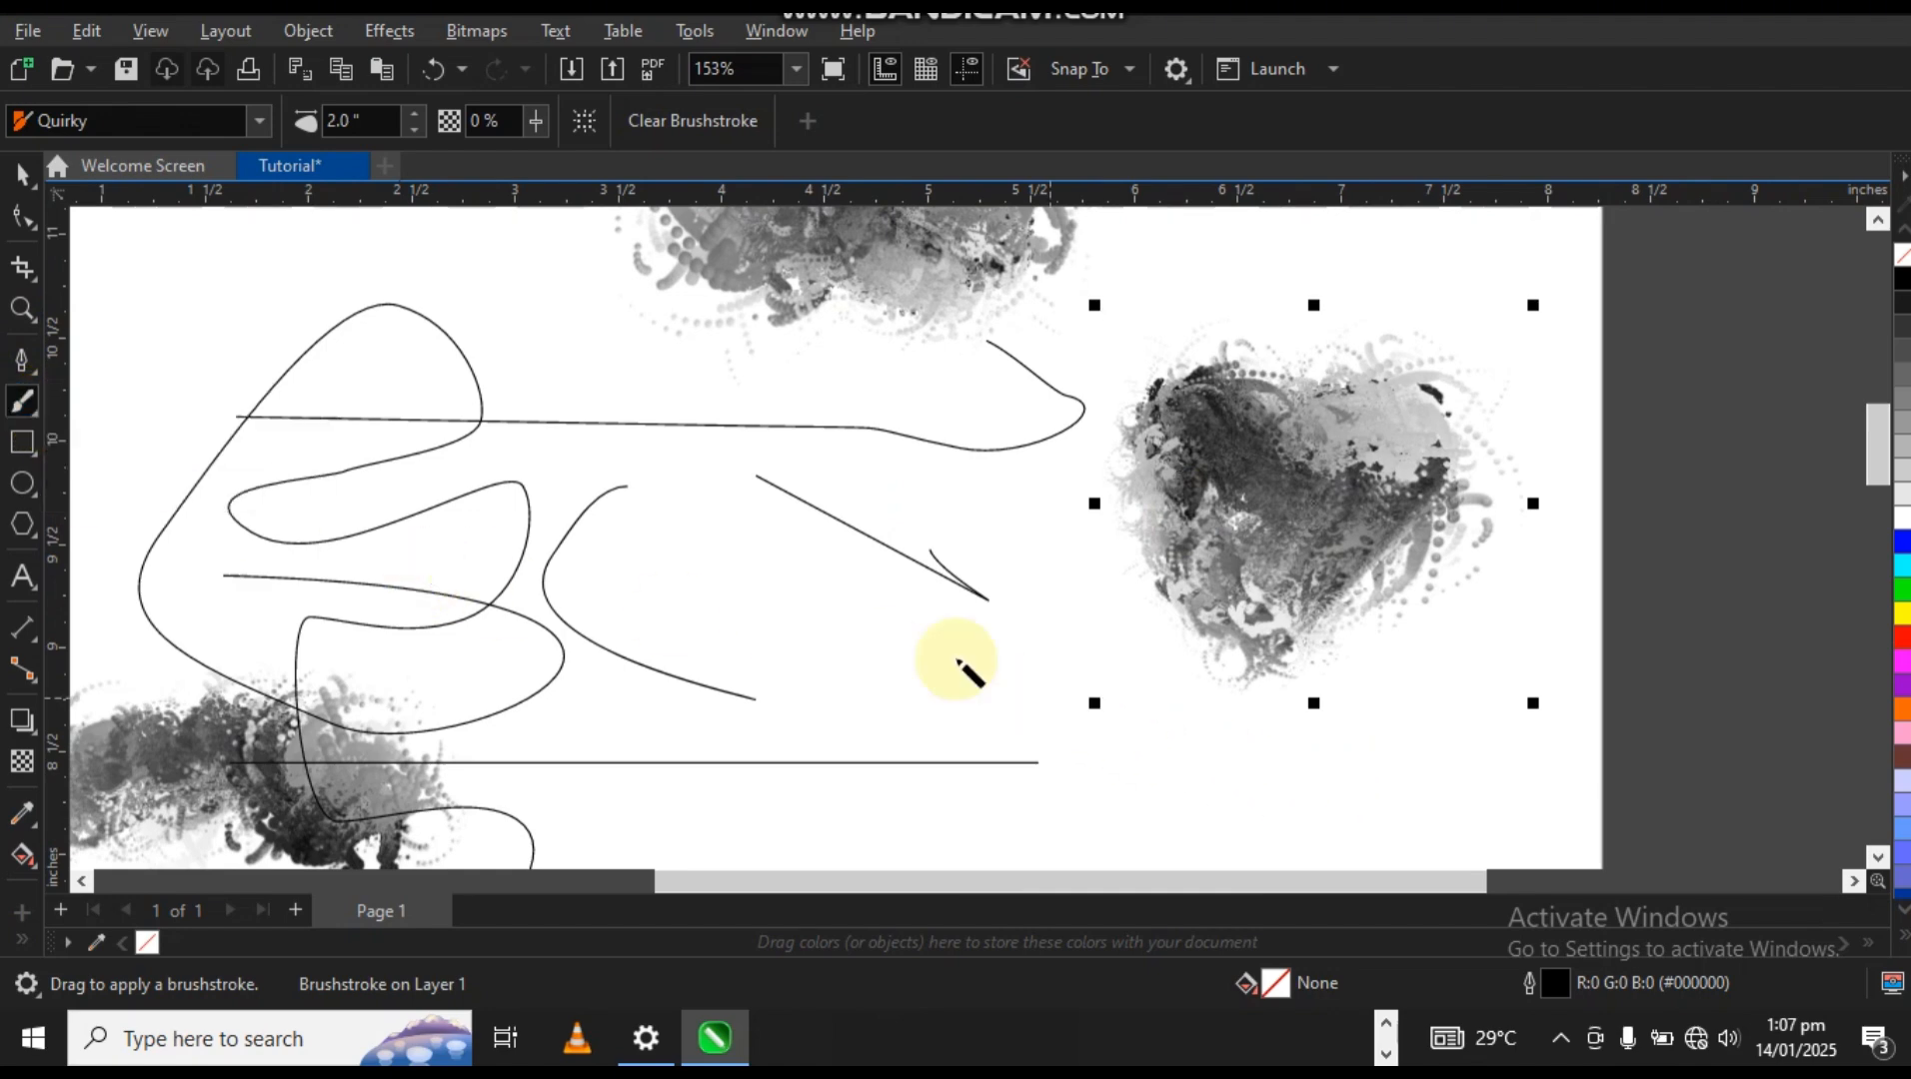
mouse_move(948, 661)
mouse_down()
mouse_move(1118, 680)
mouse_move(1104, 700)
mouse_up()
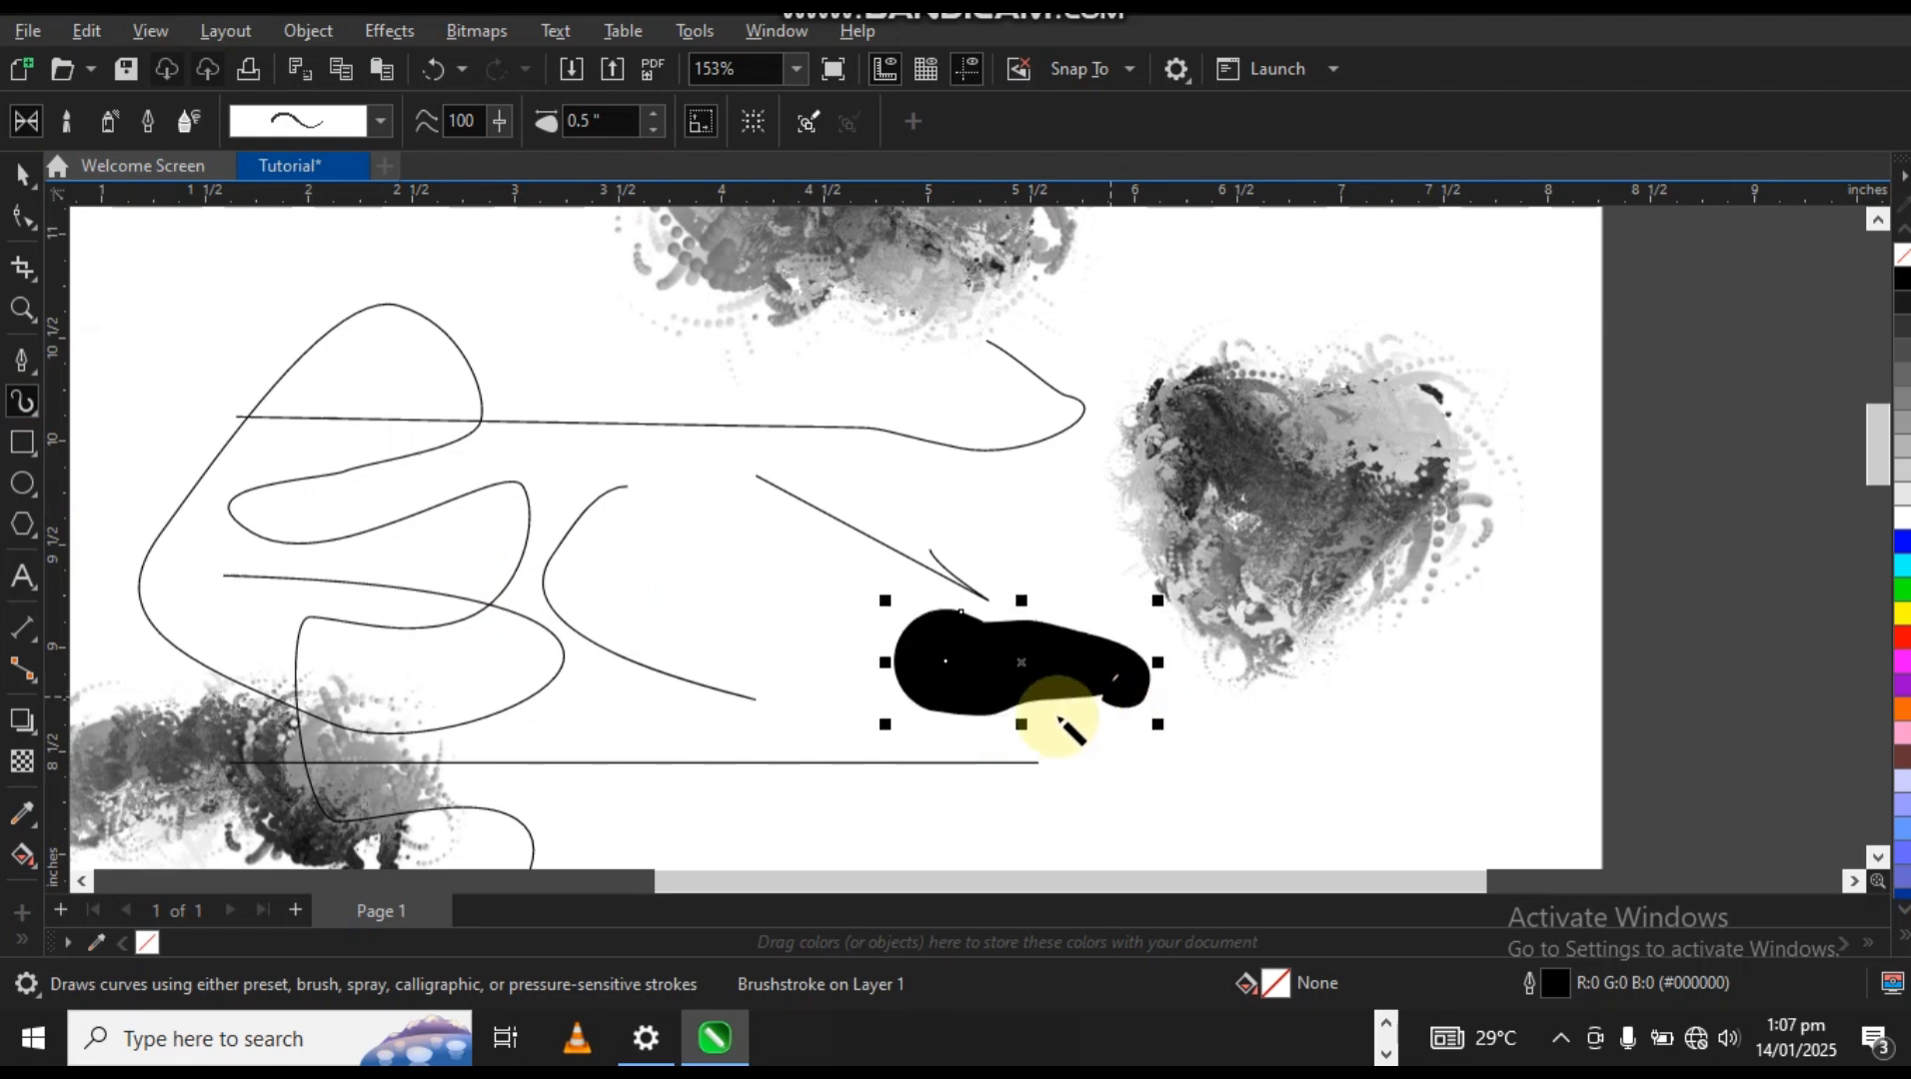
click(21, 172)
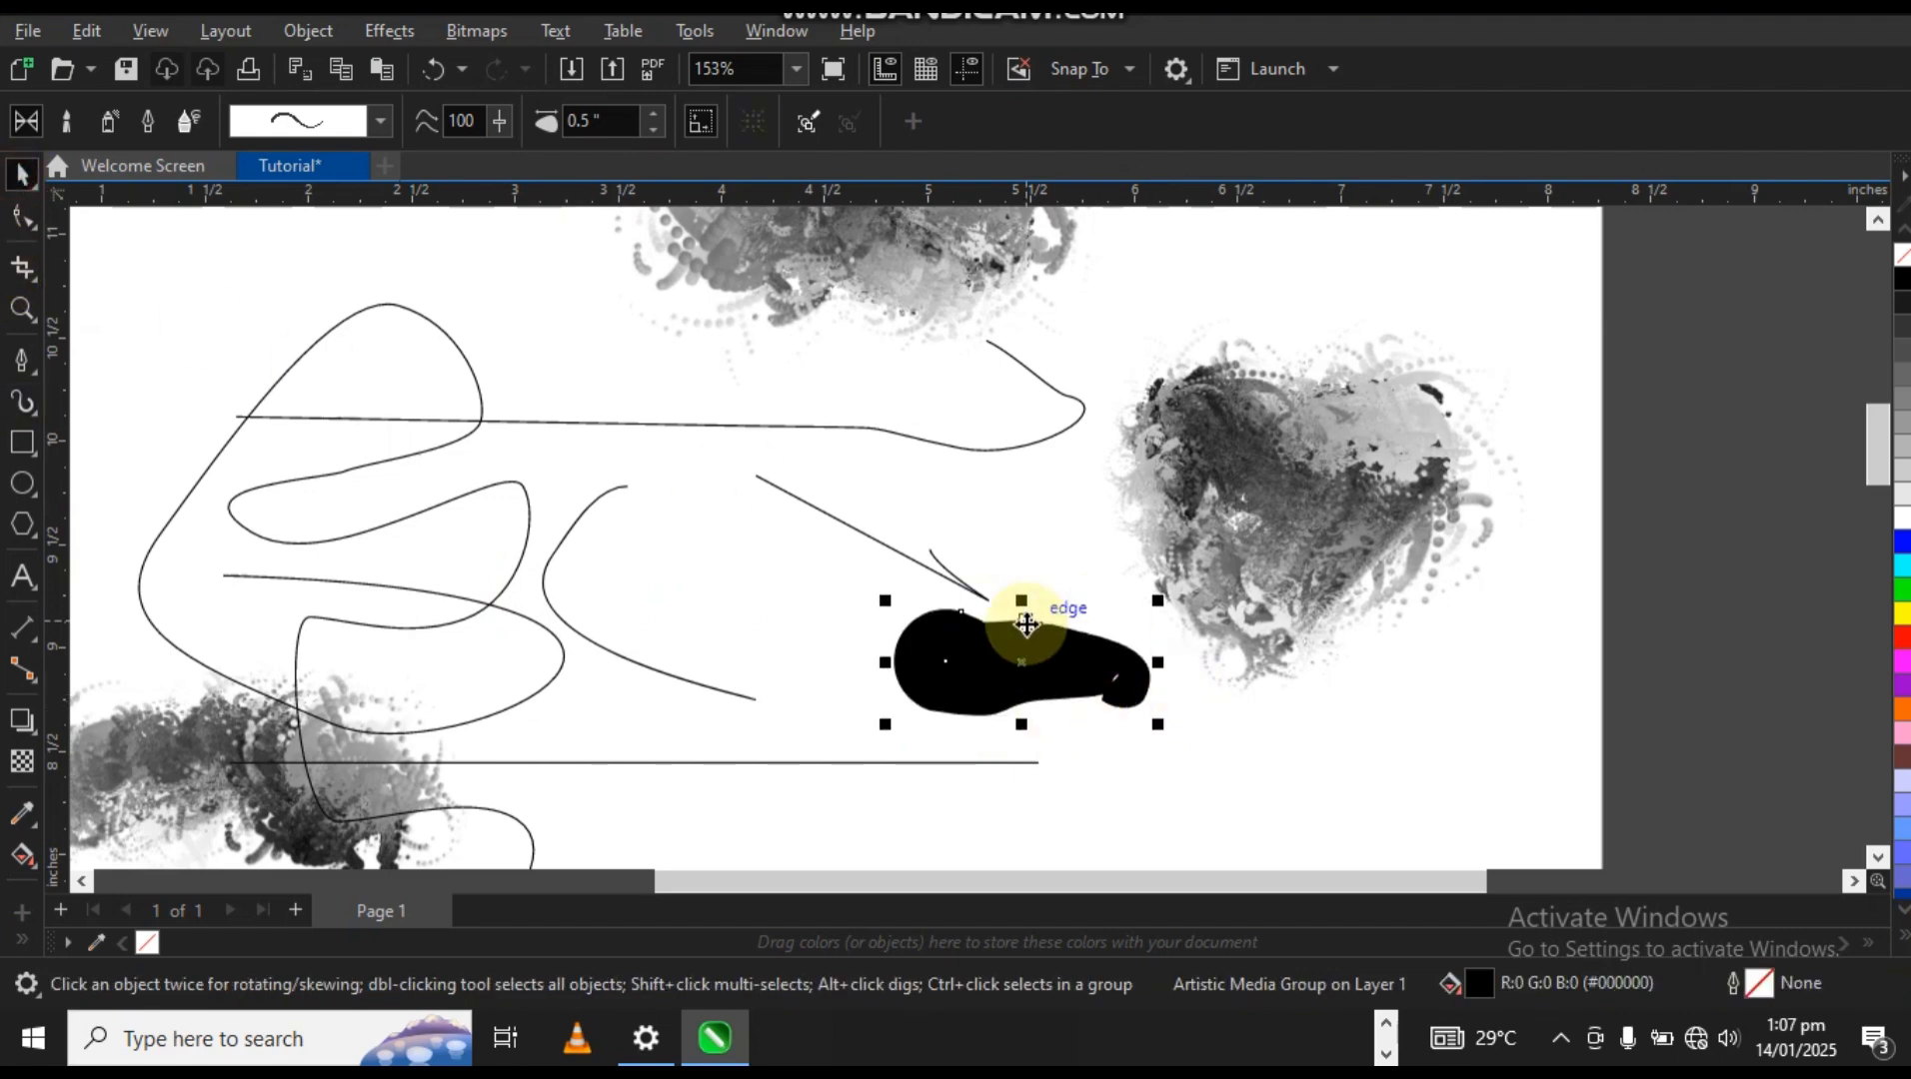
key(Delete)
scroll(995, 497, down, 1)
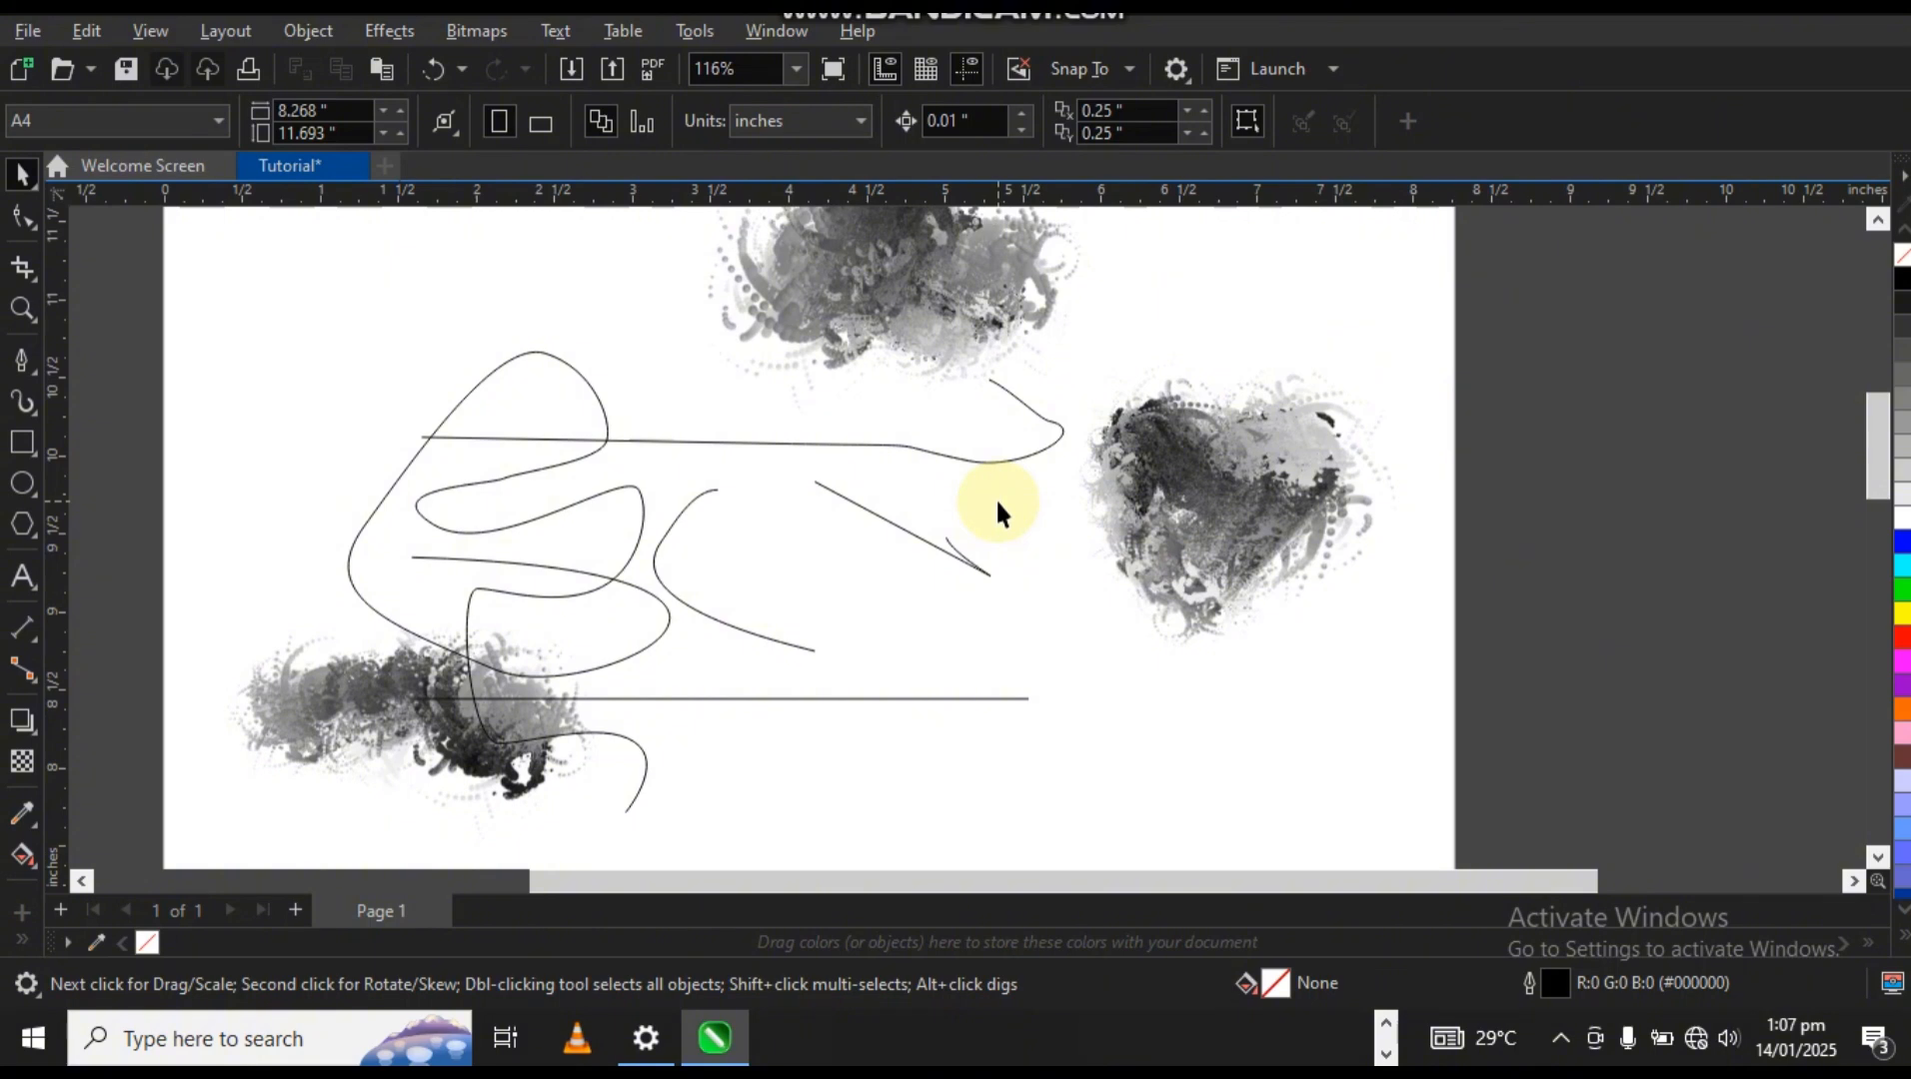
Draw four rectangles with the Rectangle tool: one about 3.7 by 2.9 inches below the curves and three smaller ones beside it, reaching beyond the page.
click(34, 415)
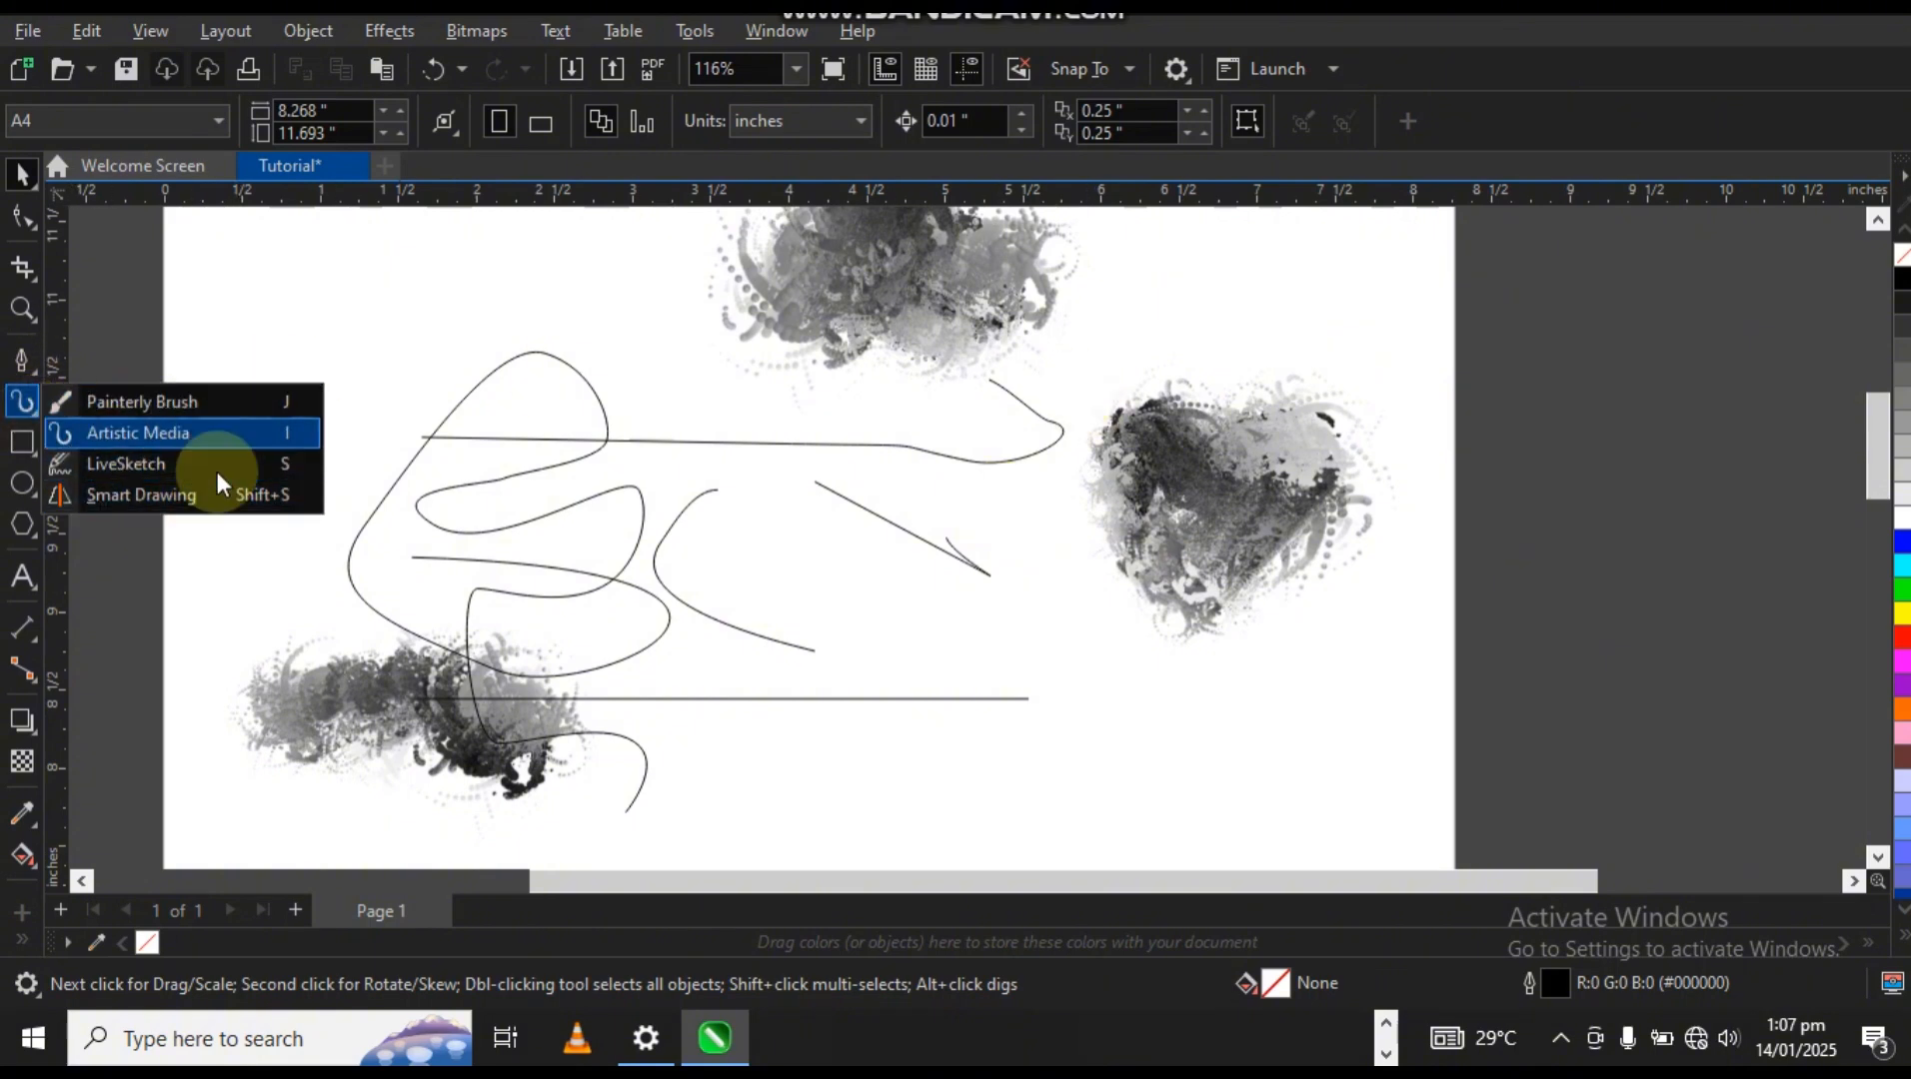
click(140, 404)
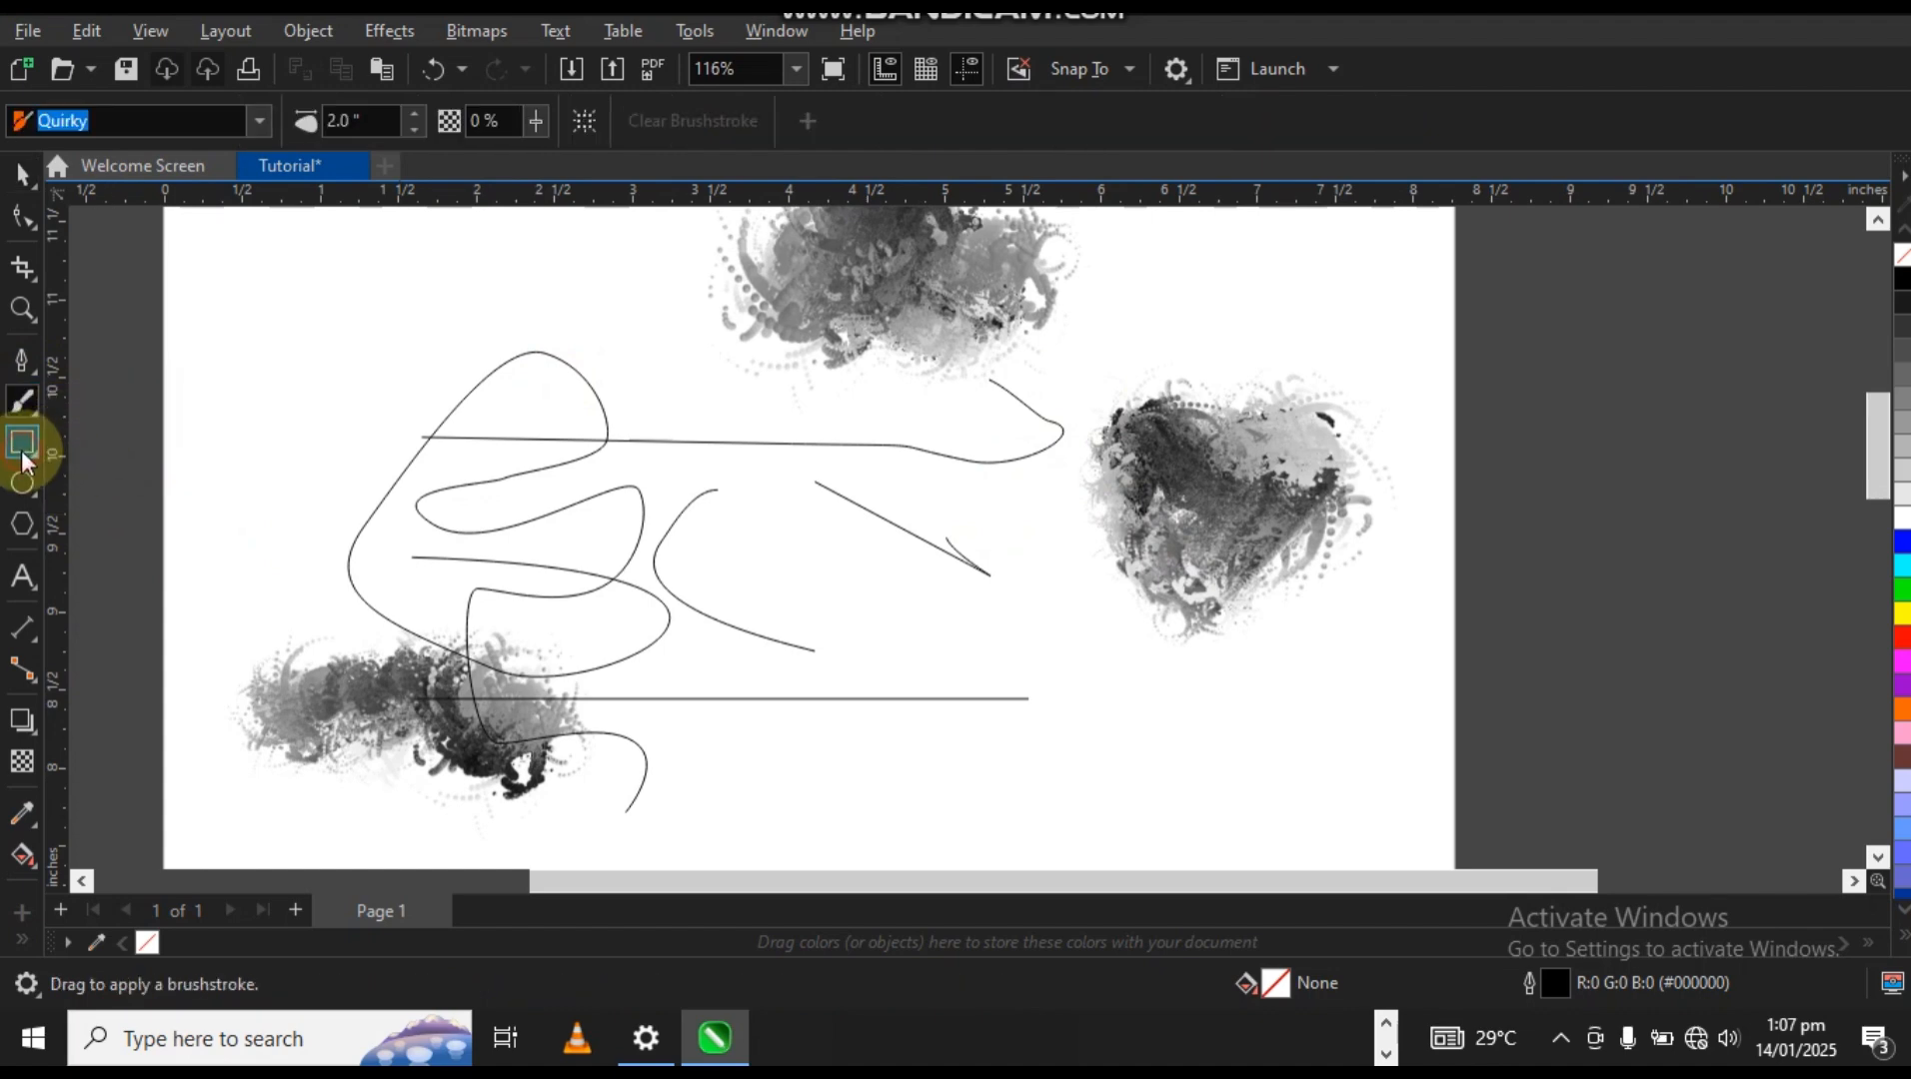
click(22, 444)
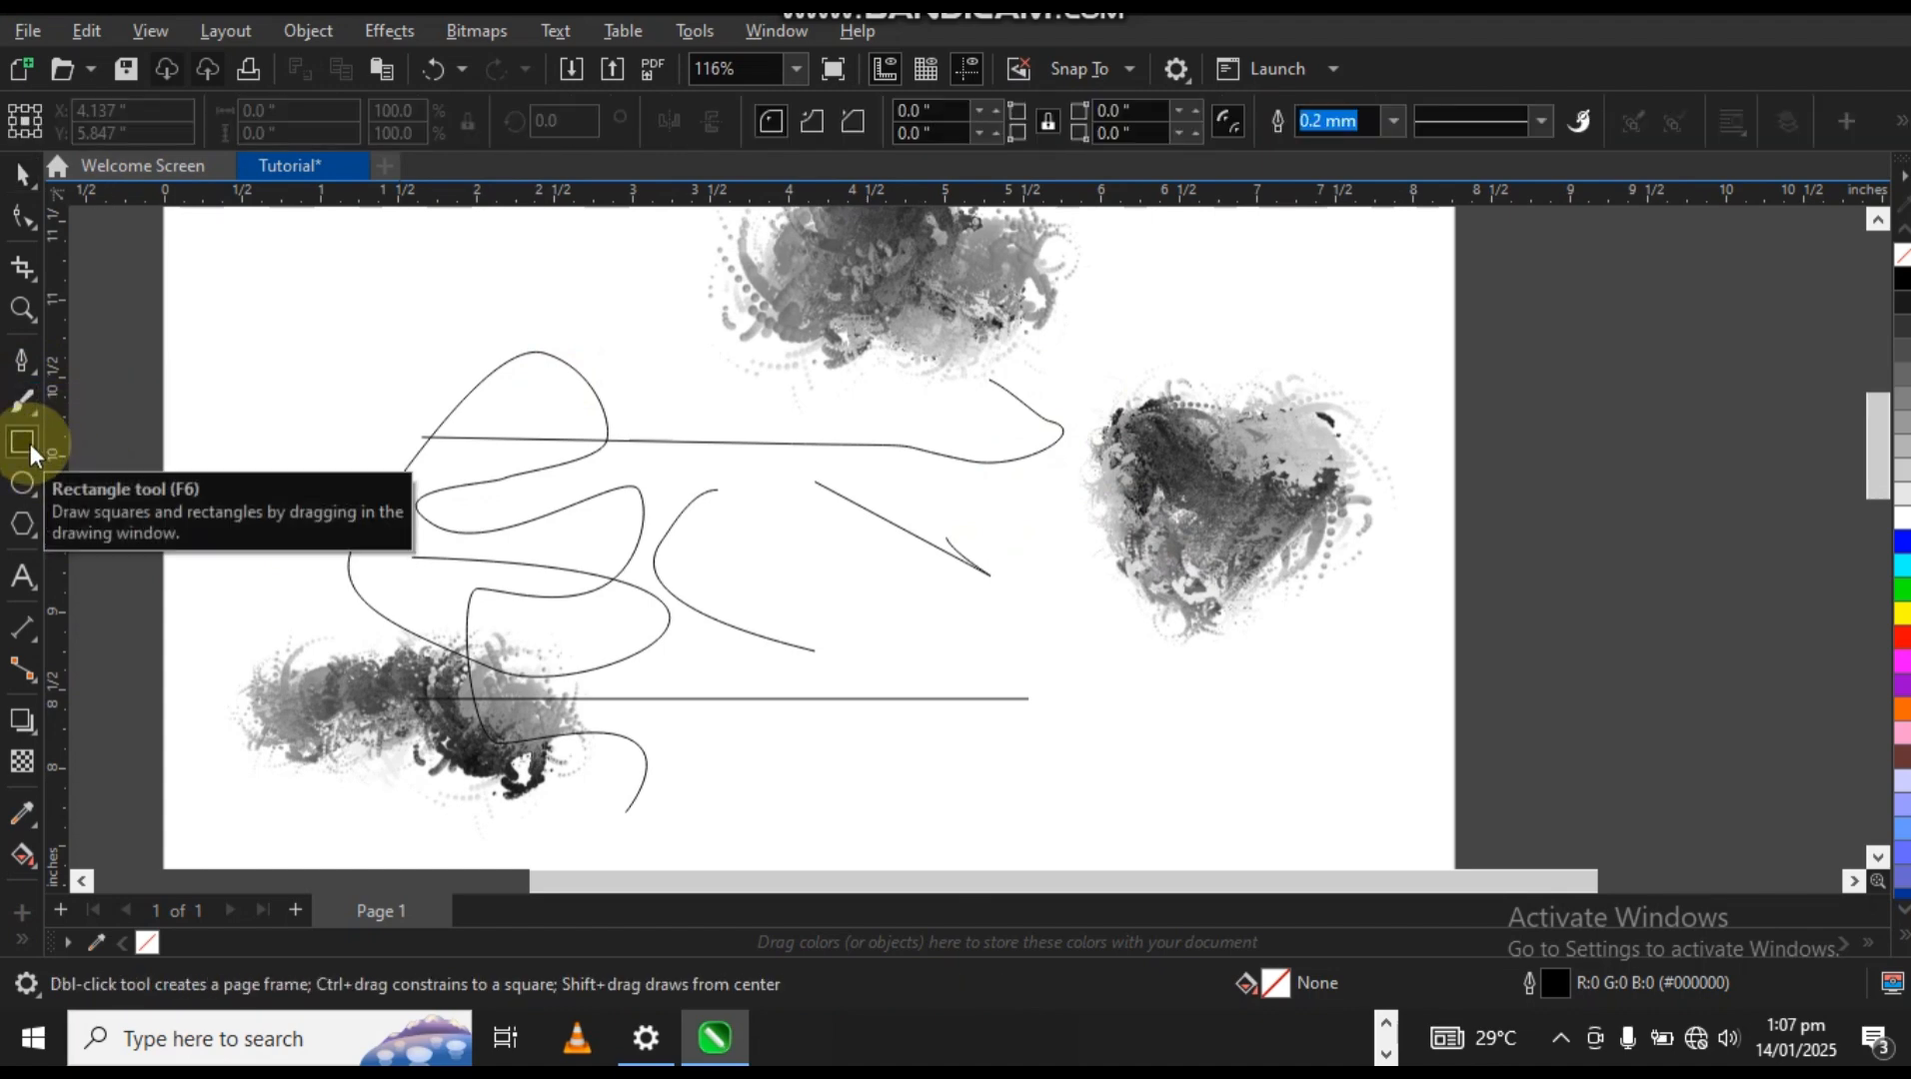
scroll(994, 511, down, 4)
drag(673, 623, 926, 818)
scroll(883, 522, down, 2)
scroll(879, 639, up, 2)
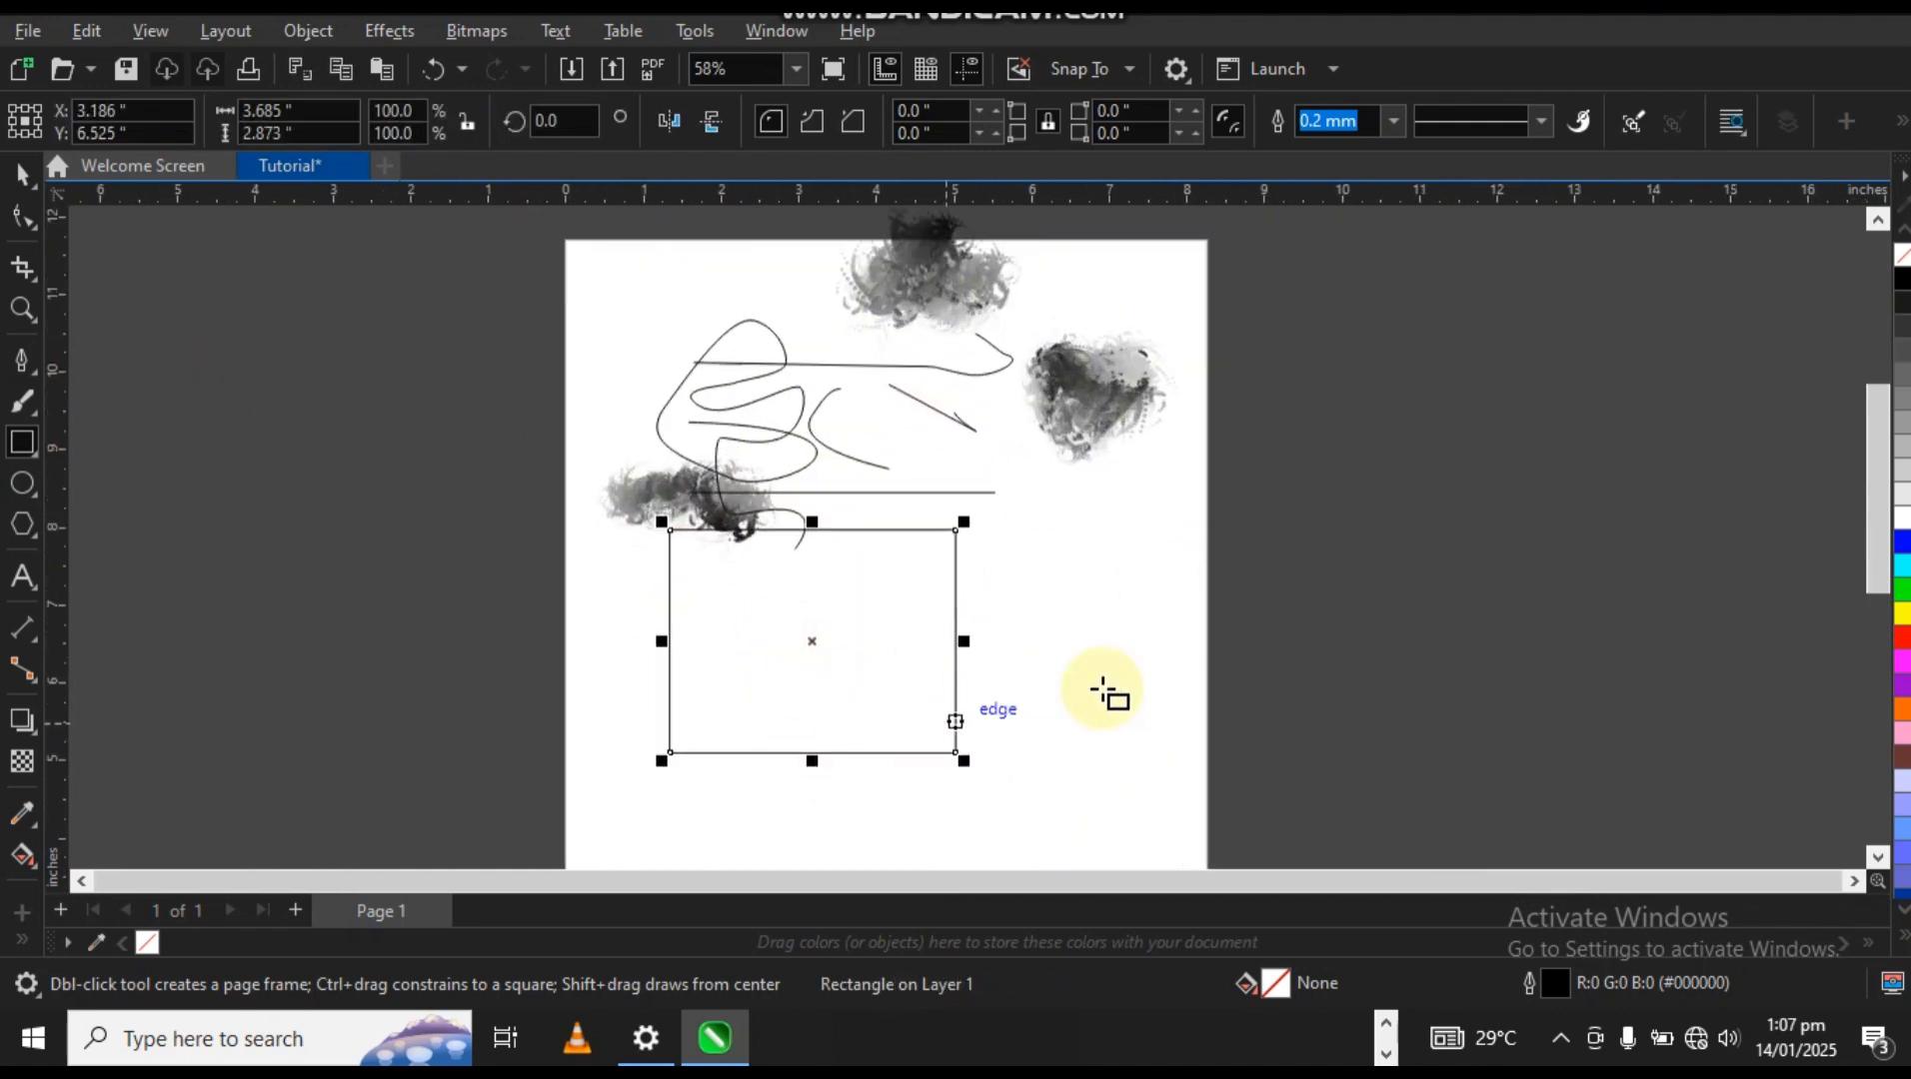
drag(1041, 562, 1179, 730)
mouse_move(1211, 597)
mouse_down()
mouse_move(1279, 683)
mouse_move(1286, 729)
mouse_up()
drag(1346, 576, 1449, 676)
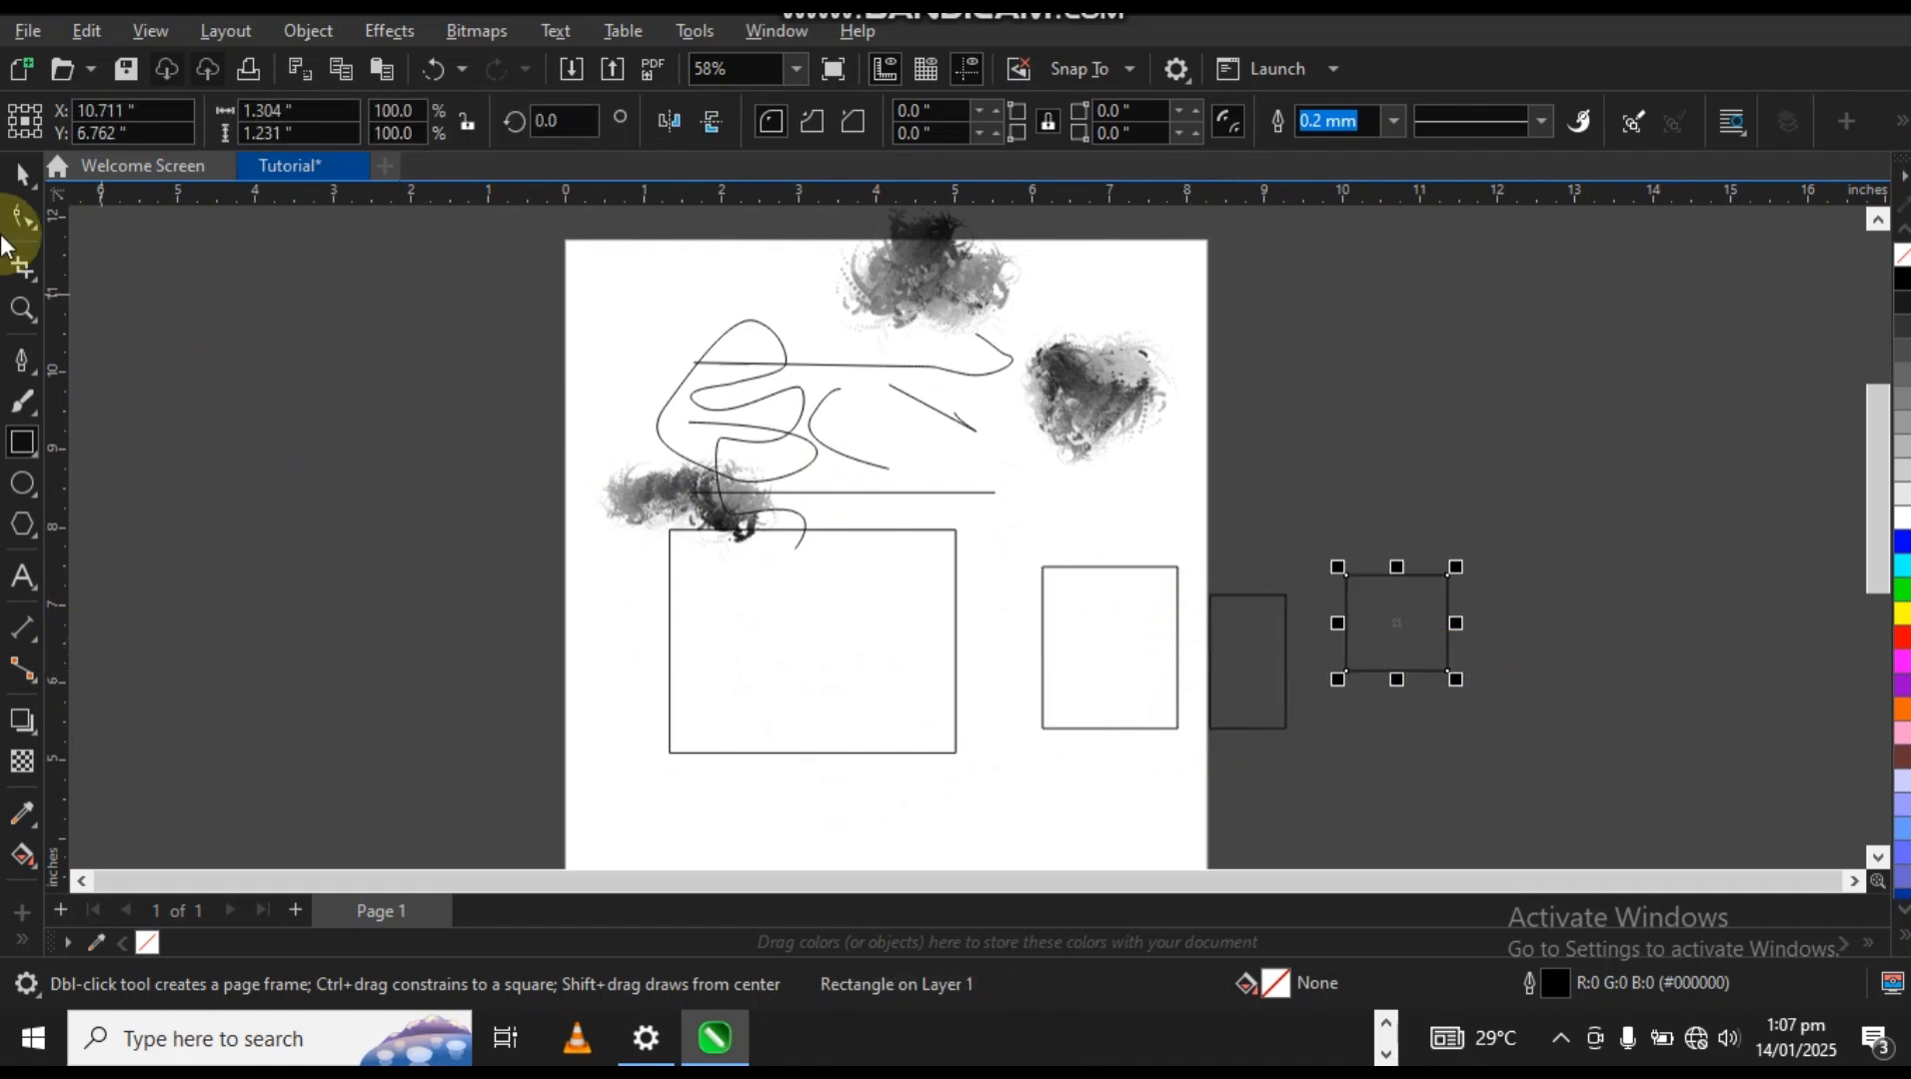
Delete all the curves, rectangles and painted strokes, including the brush stroke across the page's upper edge.
click(22, 175)
scroll(473, 330, down, 1)
drag(473, 330, 1375, 765)
key(Delete)
click(805, 283)
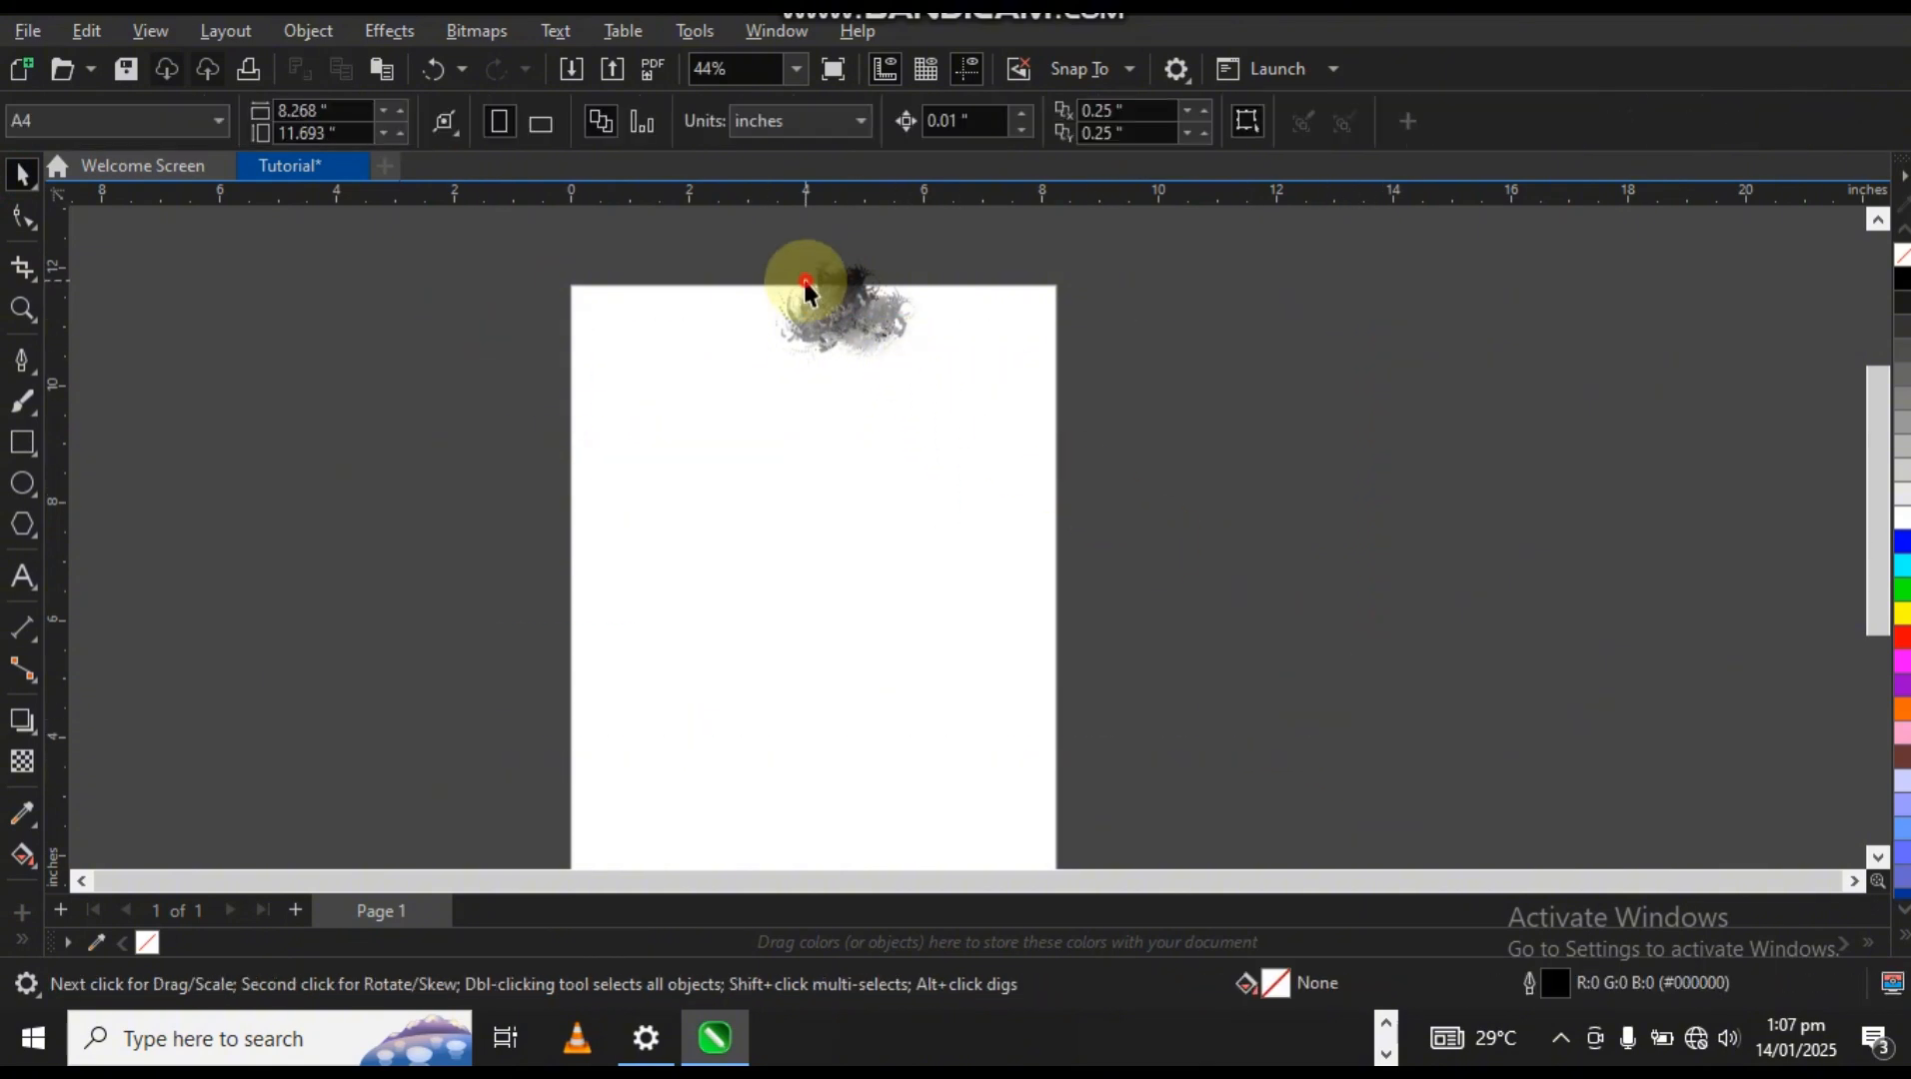
key(Delete)
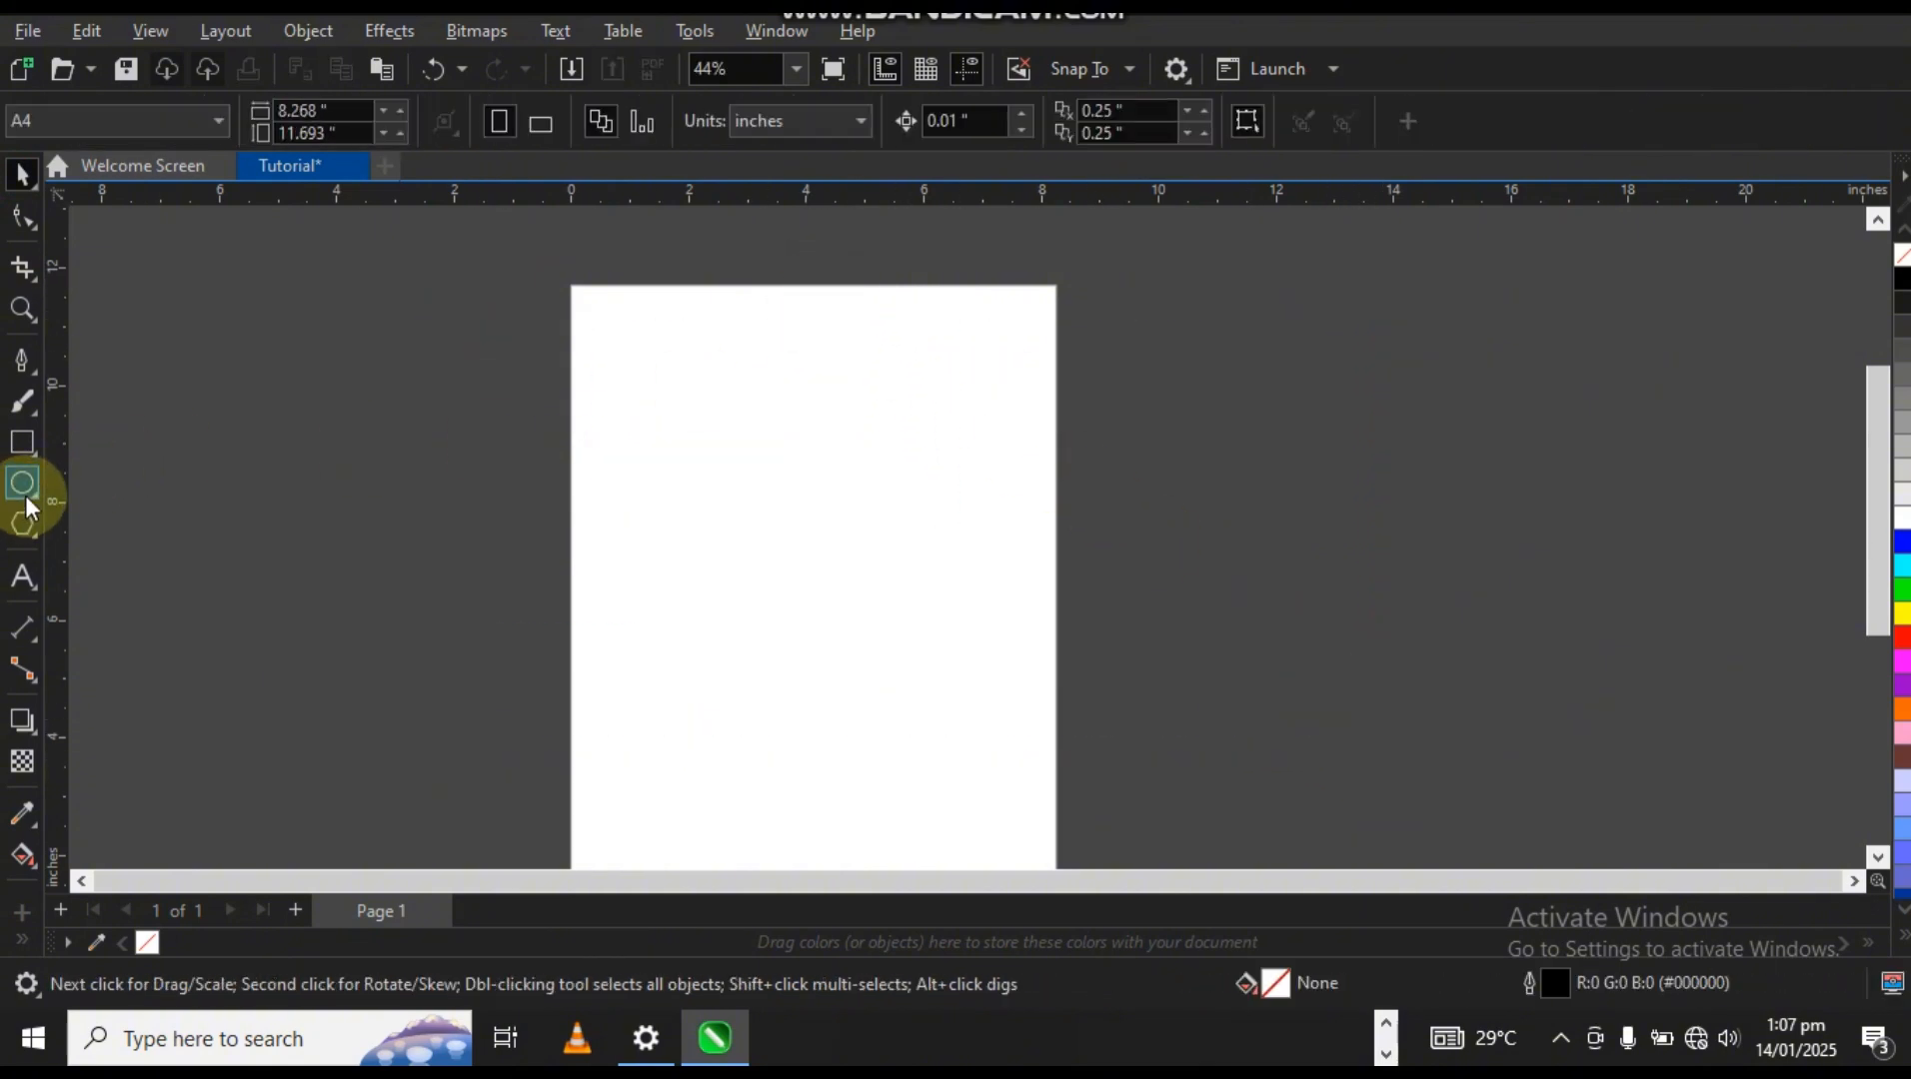
Draw an ellipse about 3.7 by 4.0 inches on the page, trying the circle constraint while drawing, and delete it.
click(26, 492)
mouse_move(747, 444)
mouse_down()
mouse_move(1003, 673)
mouse_move(1032, 776)
mouse_move(1026, 710)
mouse_up()
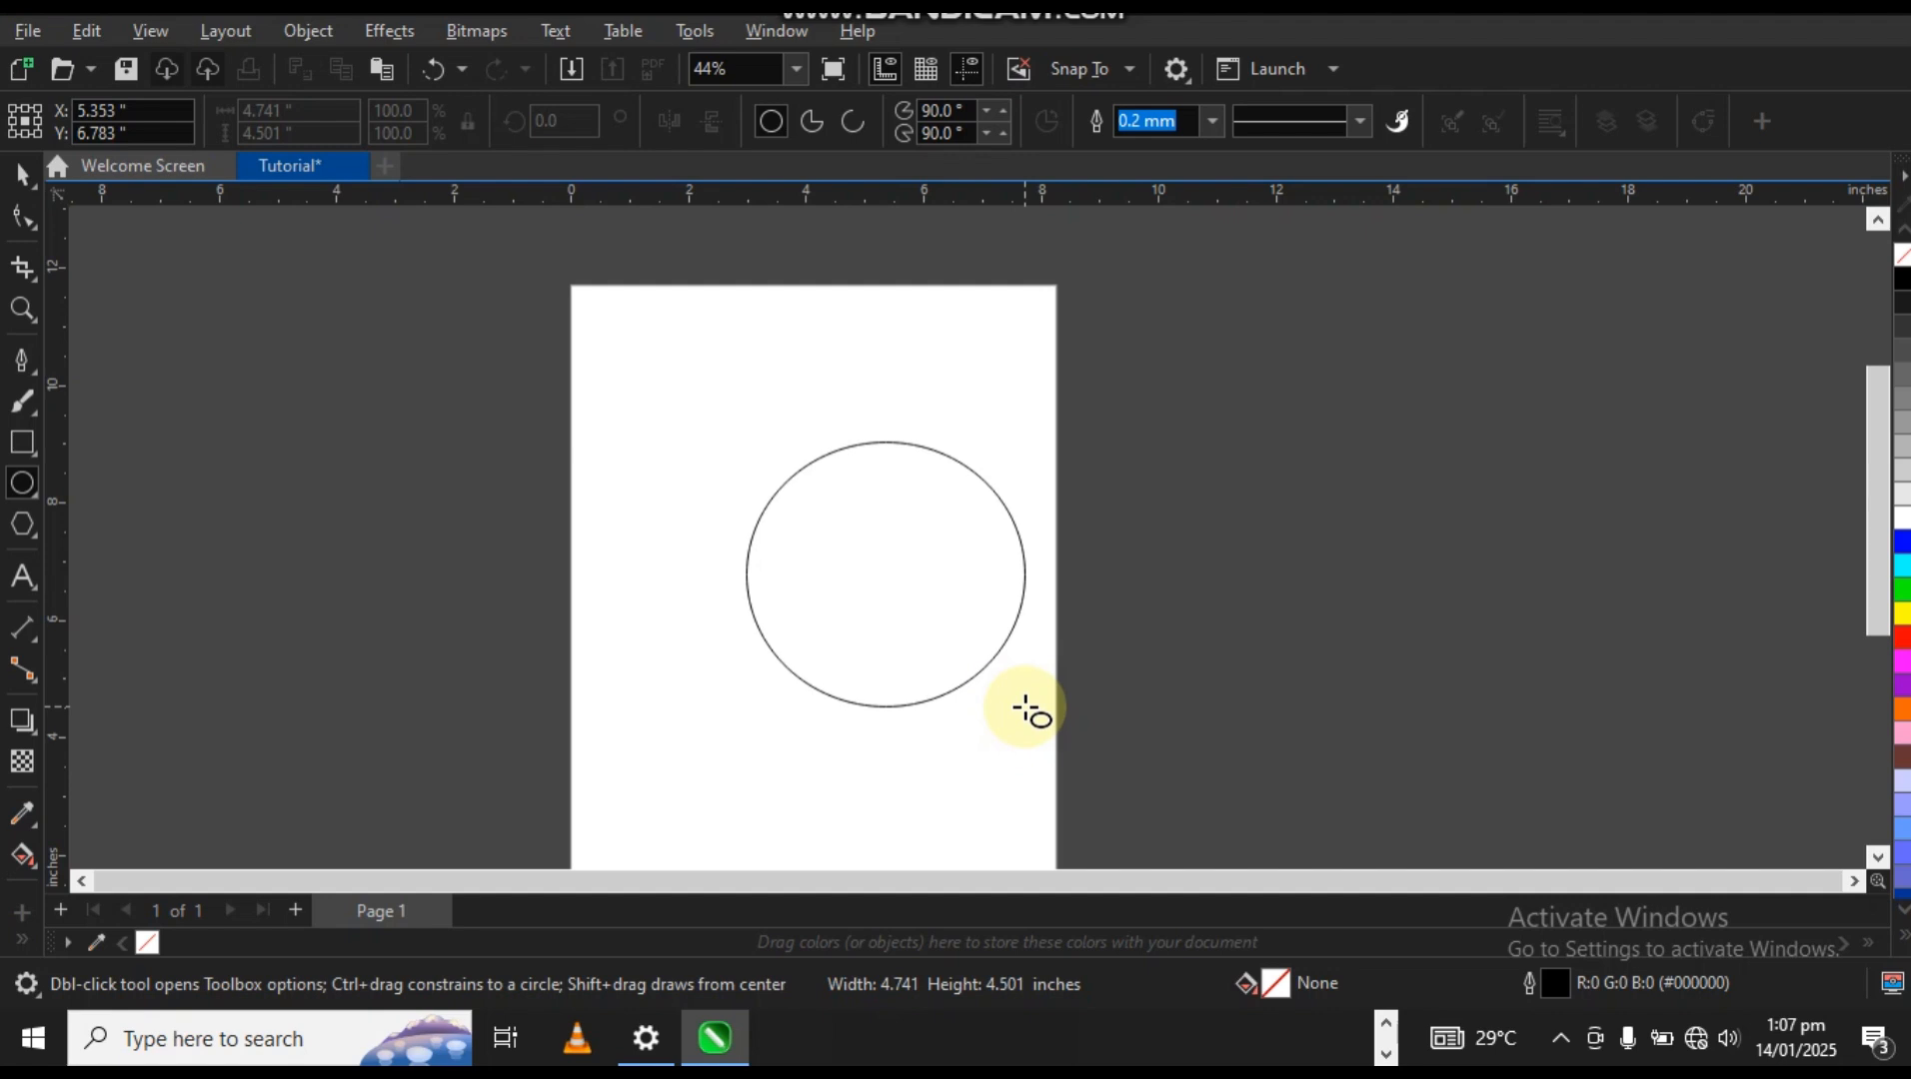
key(ctrl)
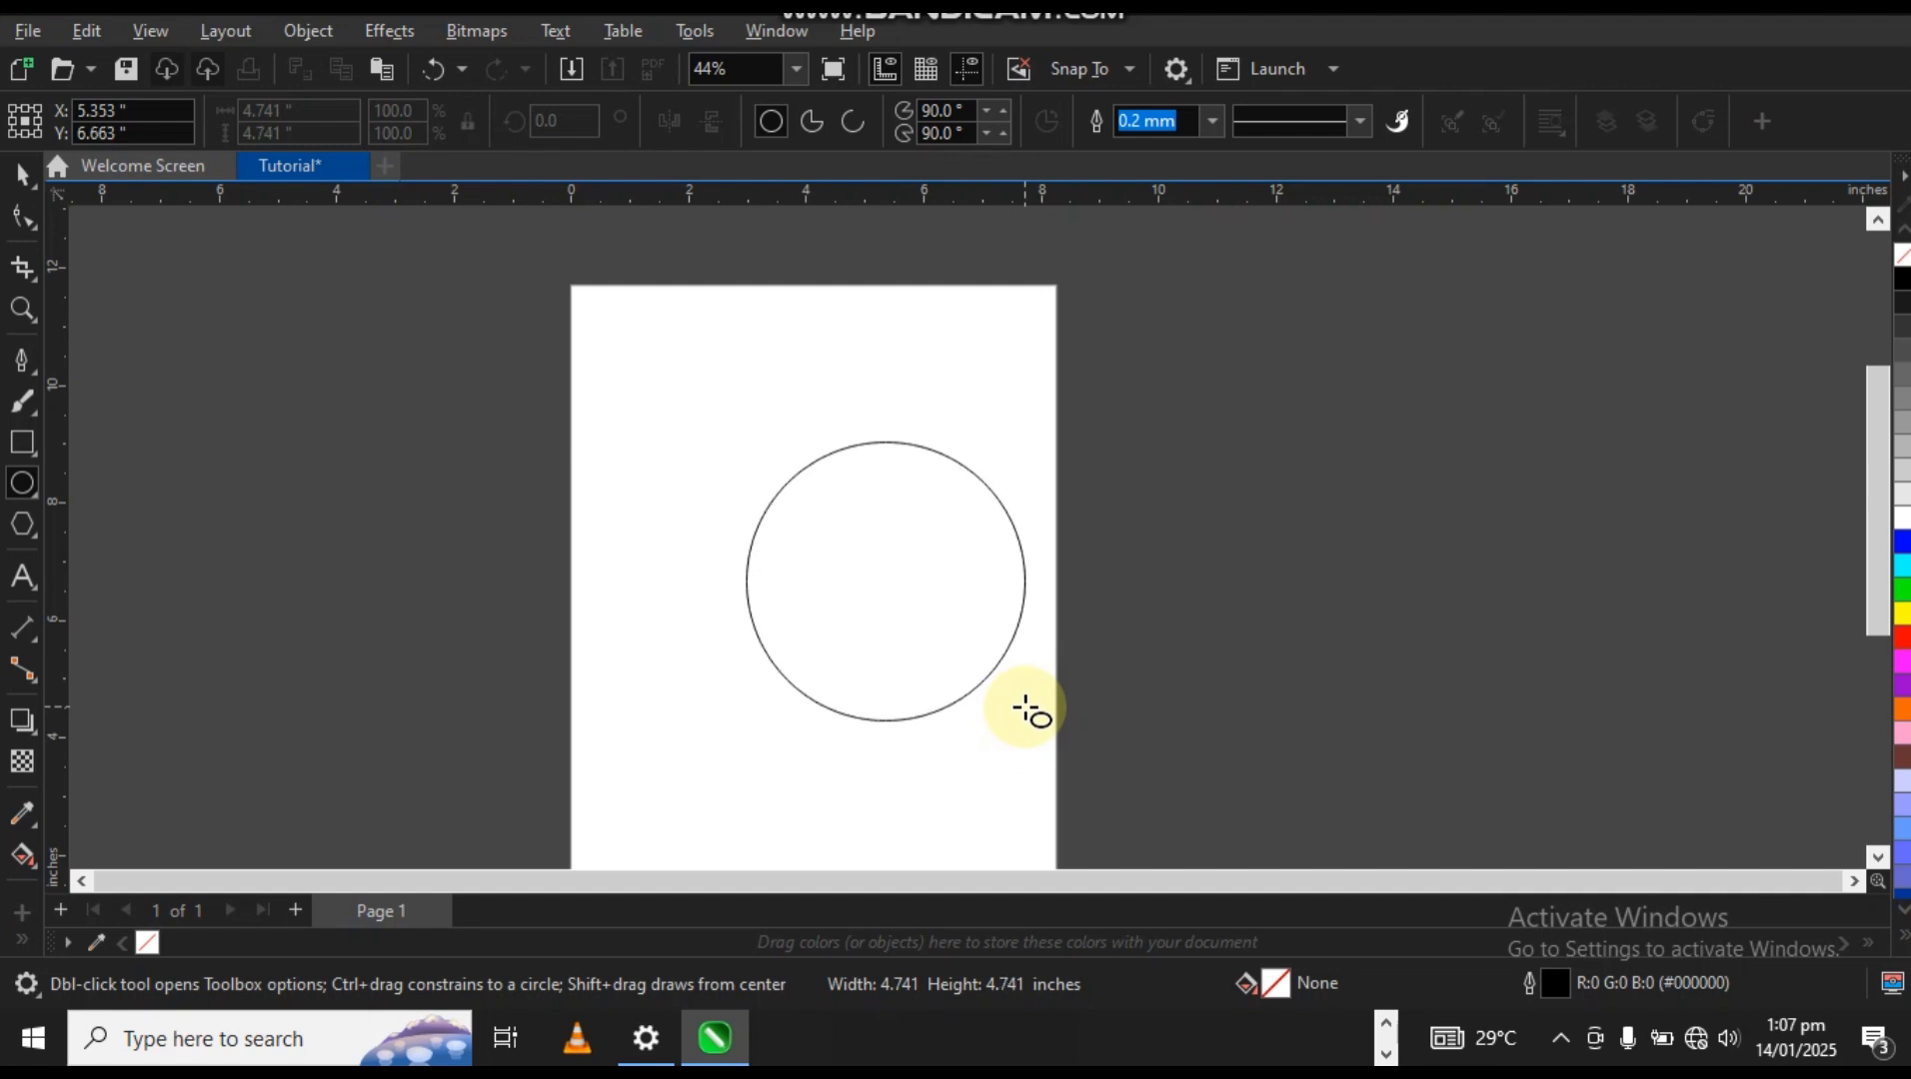
drag(1026, 709, 973, 683)
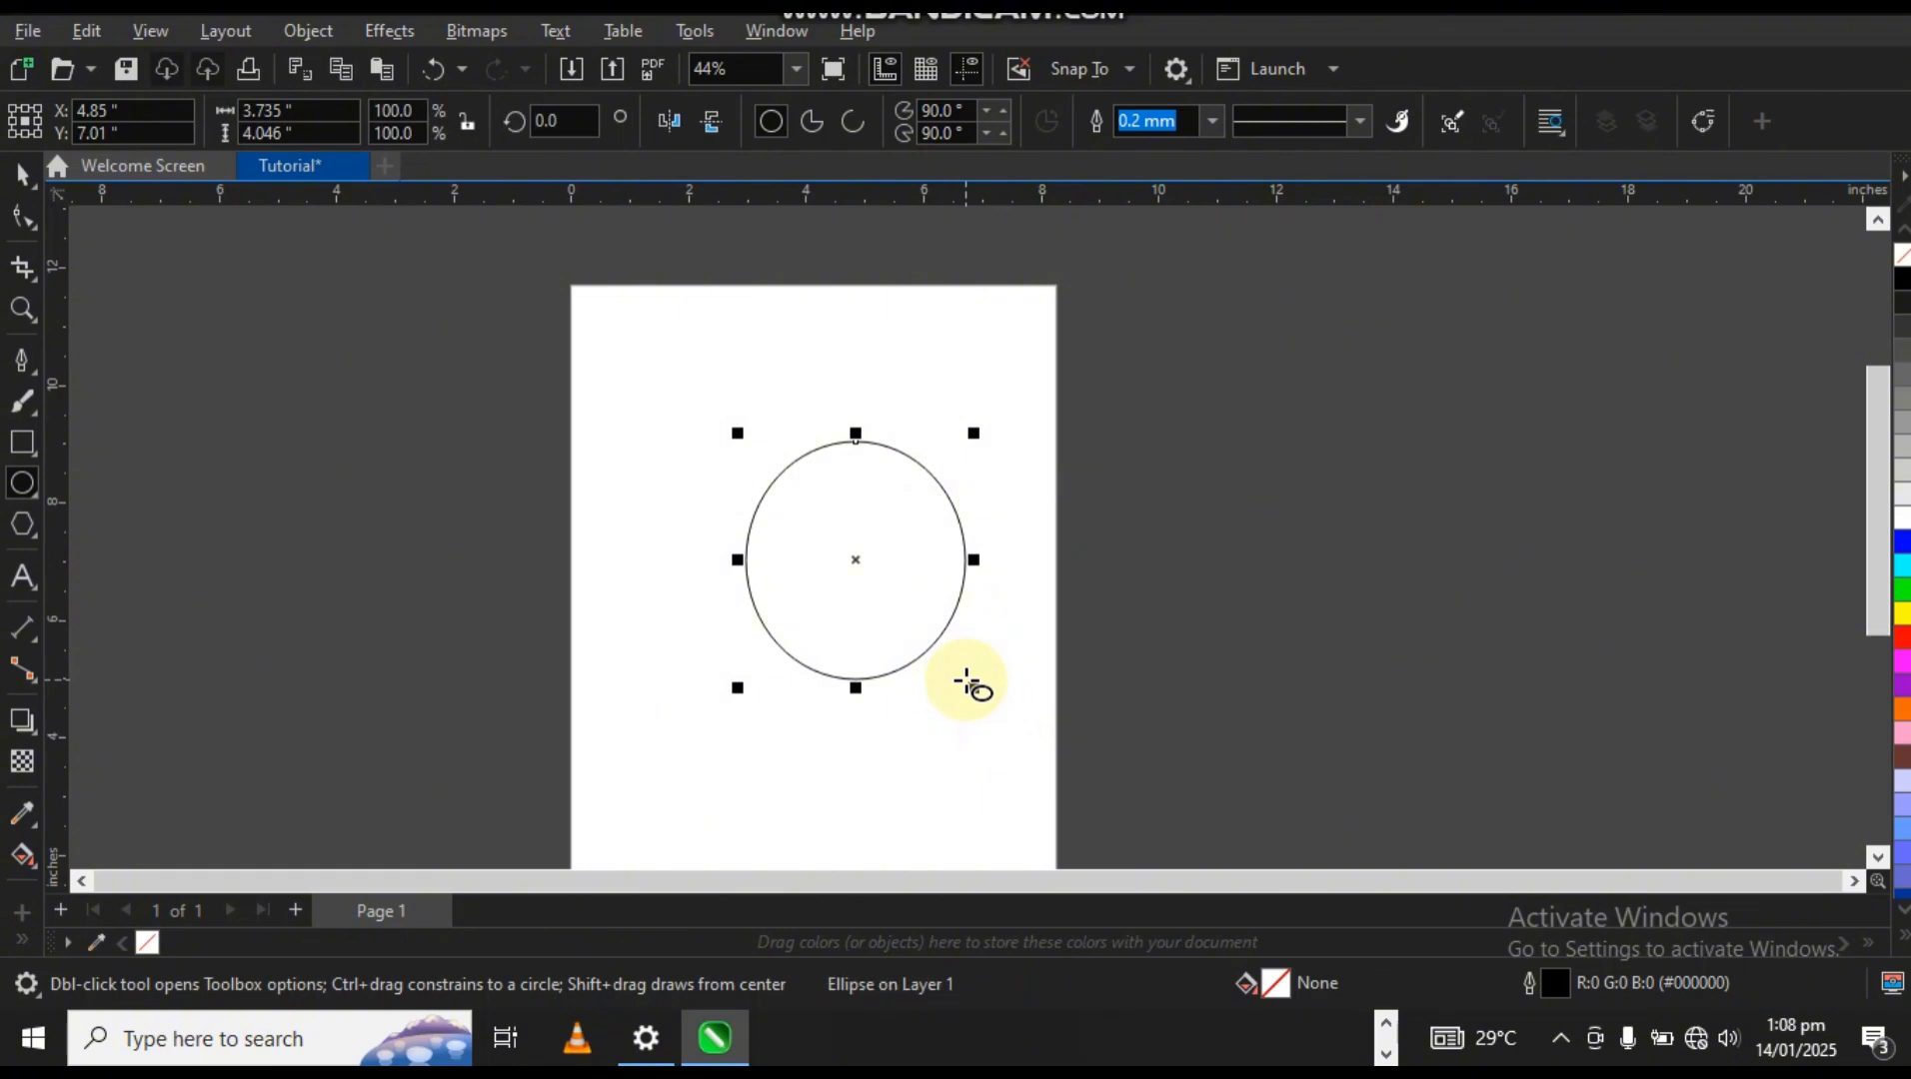
key(Delete)
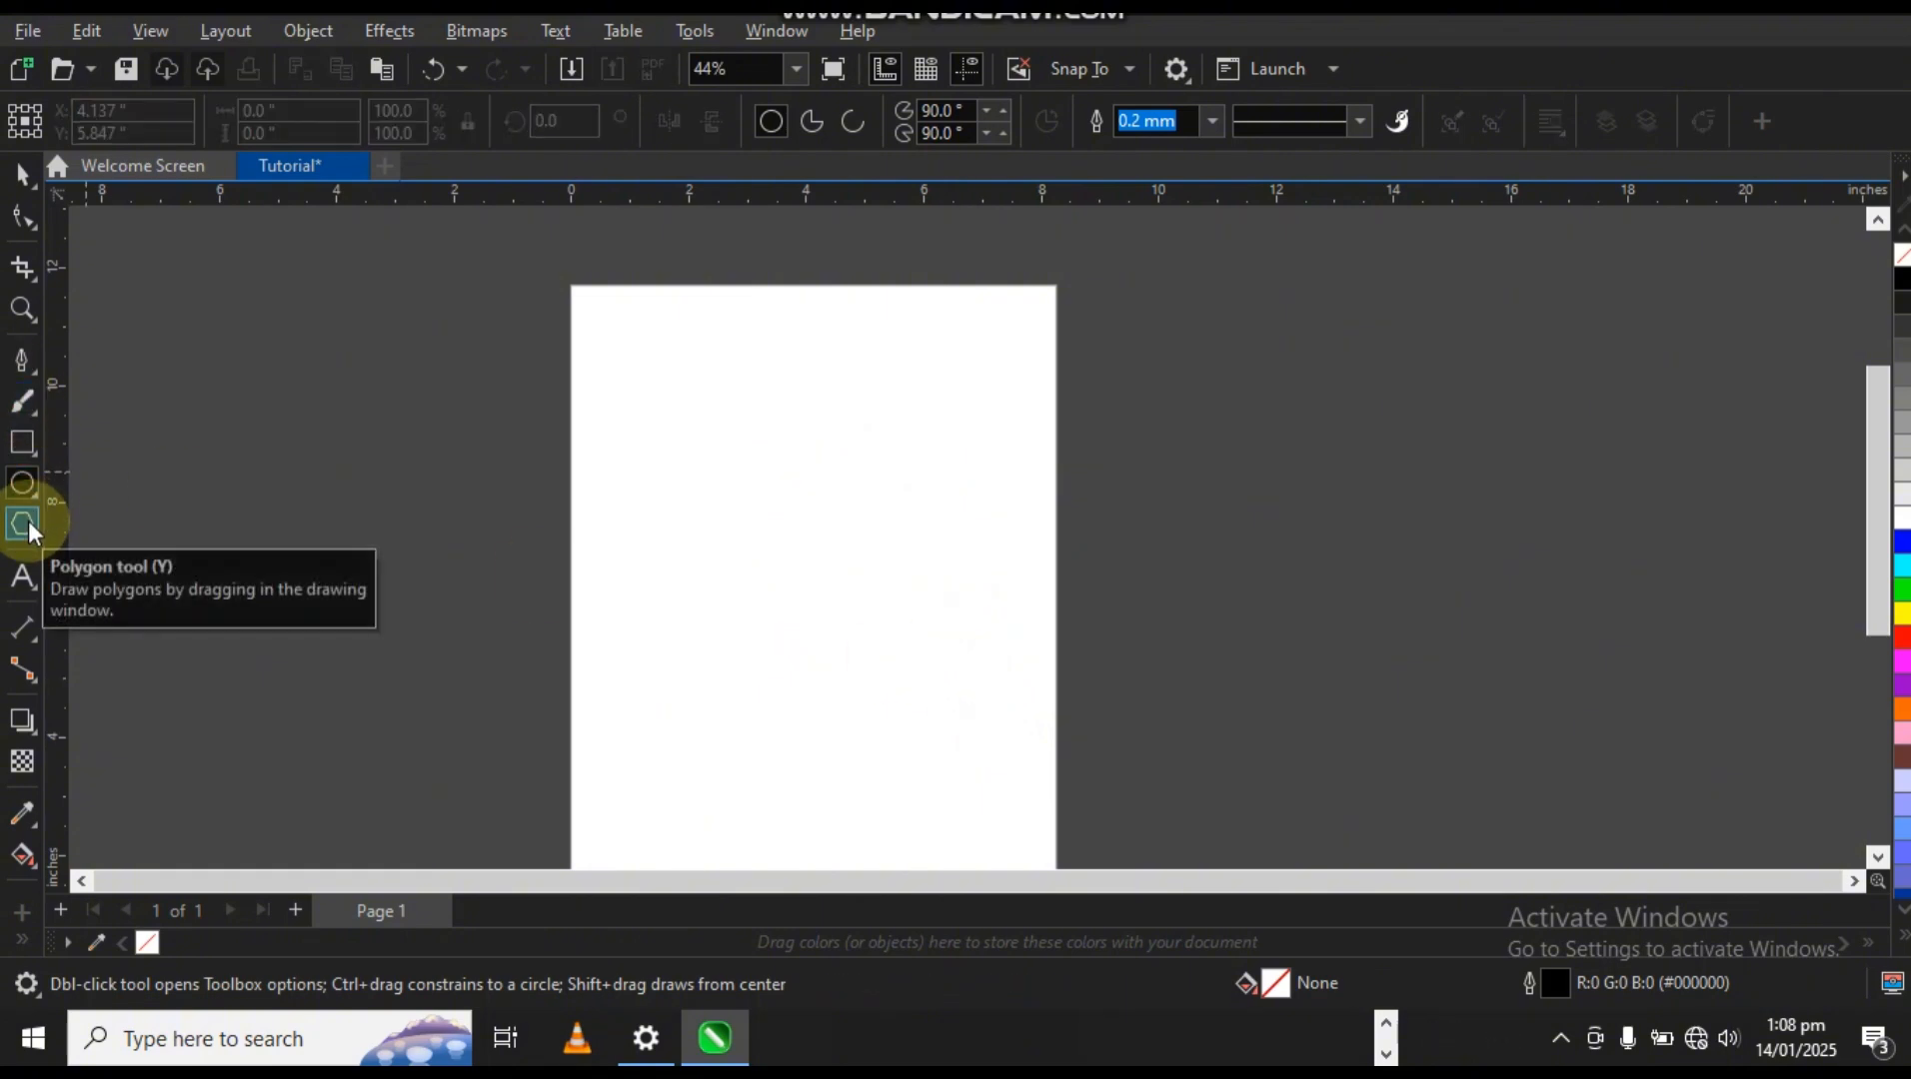
Draw a five-sided polygon about 4.2 by 4.1 inches on the page with the Polygon tool, and delete it.
click(24, 523)
drag(612, 424, 651, 484)
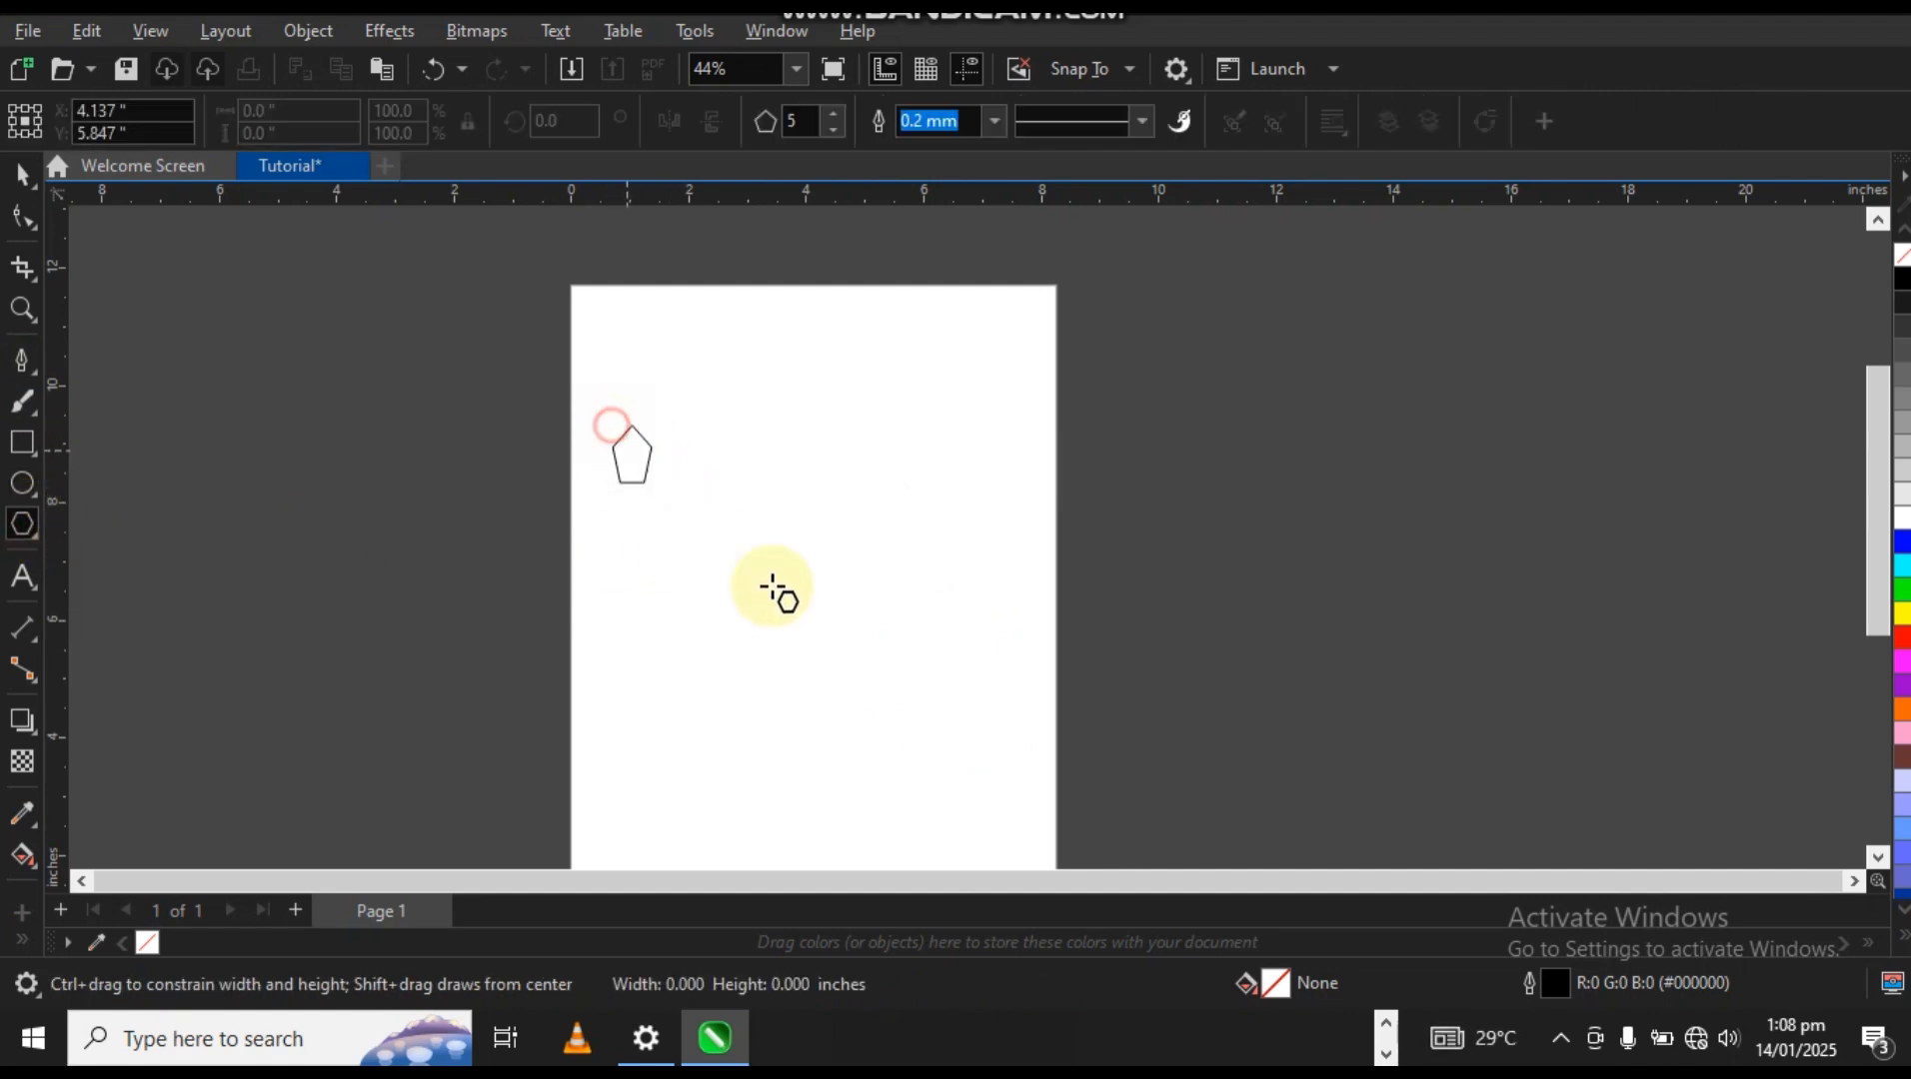
drag(773, 590, 835, 659)
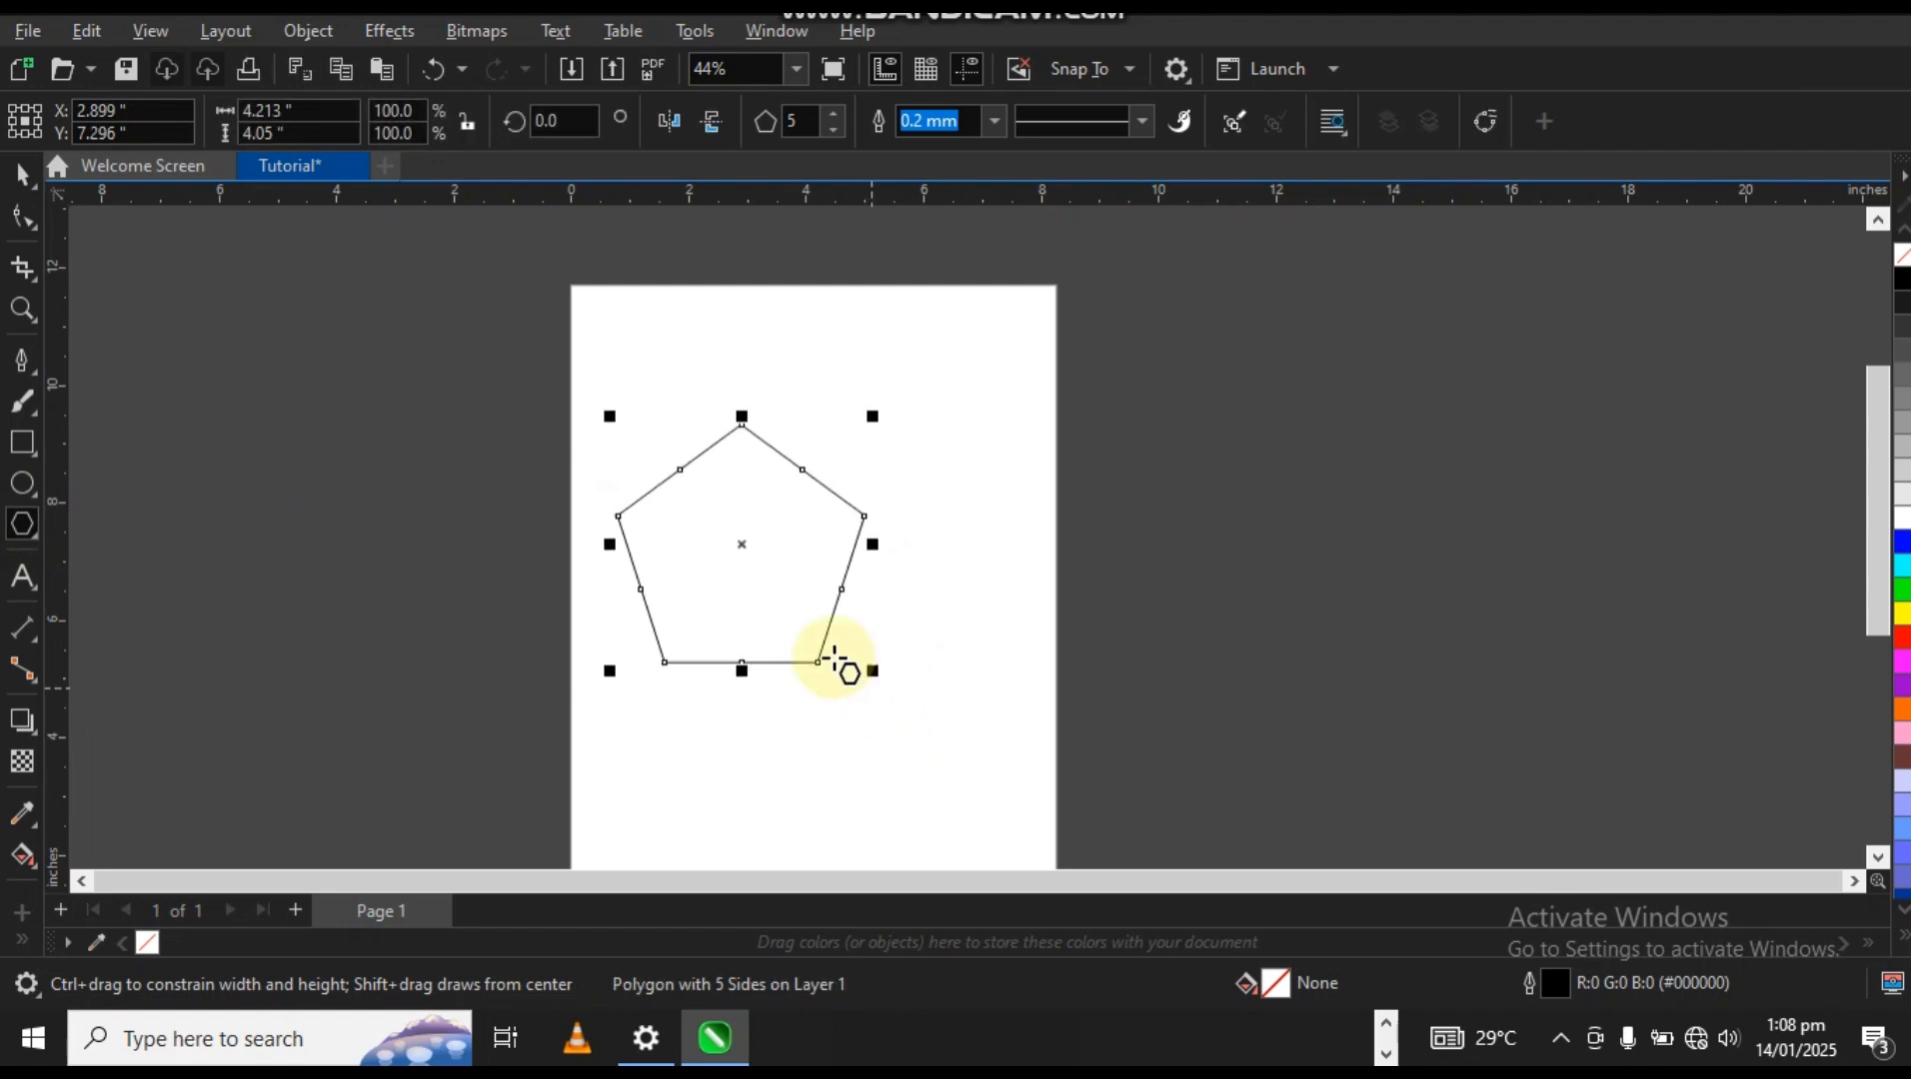
key(Delete)
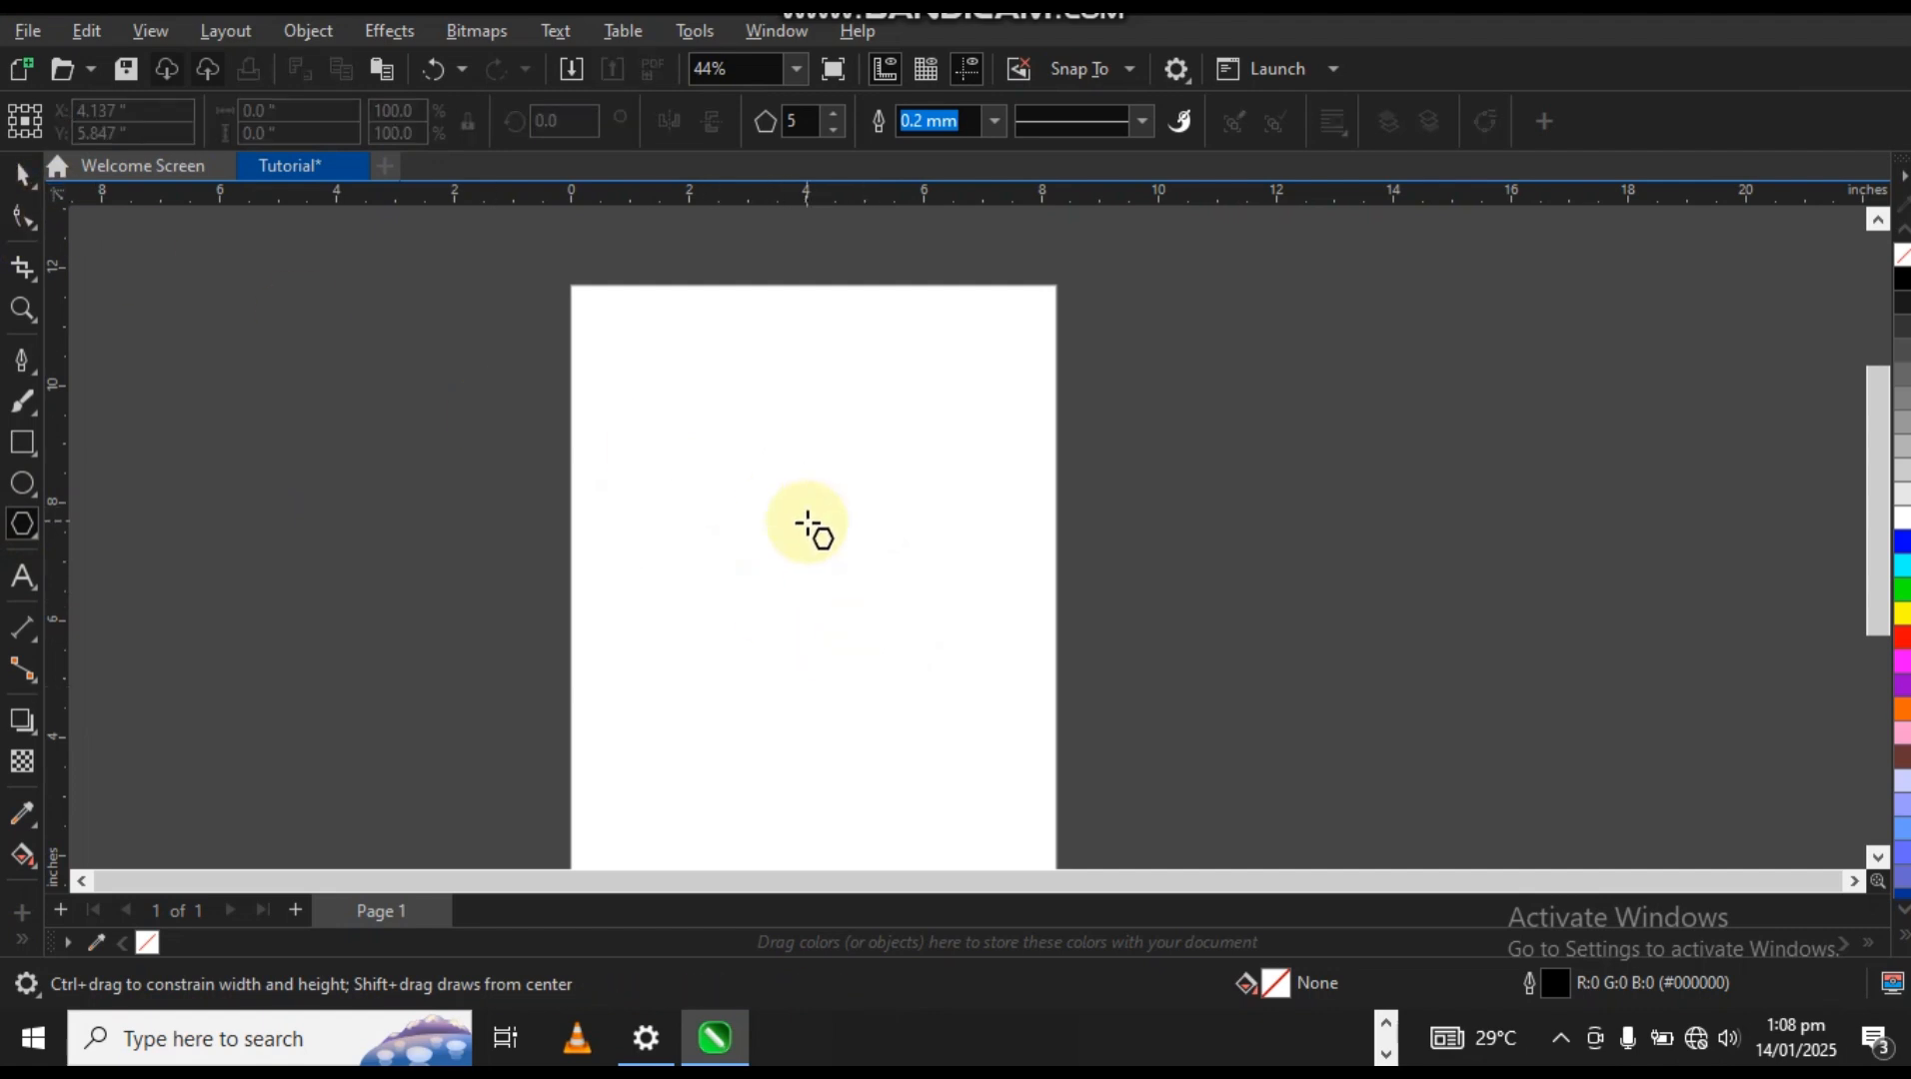
Add the artistic text "ygsbvcbkdnkbl,mb" in 24 pt Arial on the upper half of the page.
key(F8)
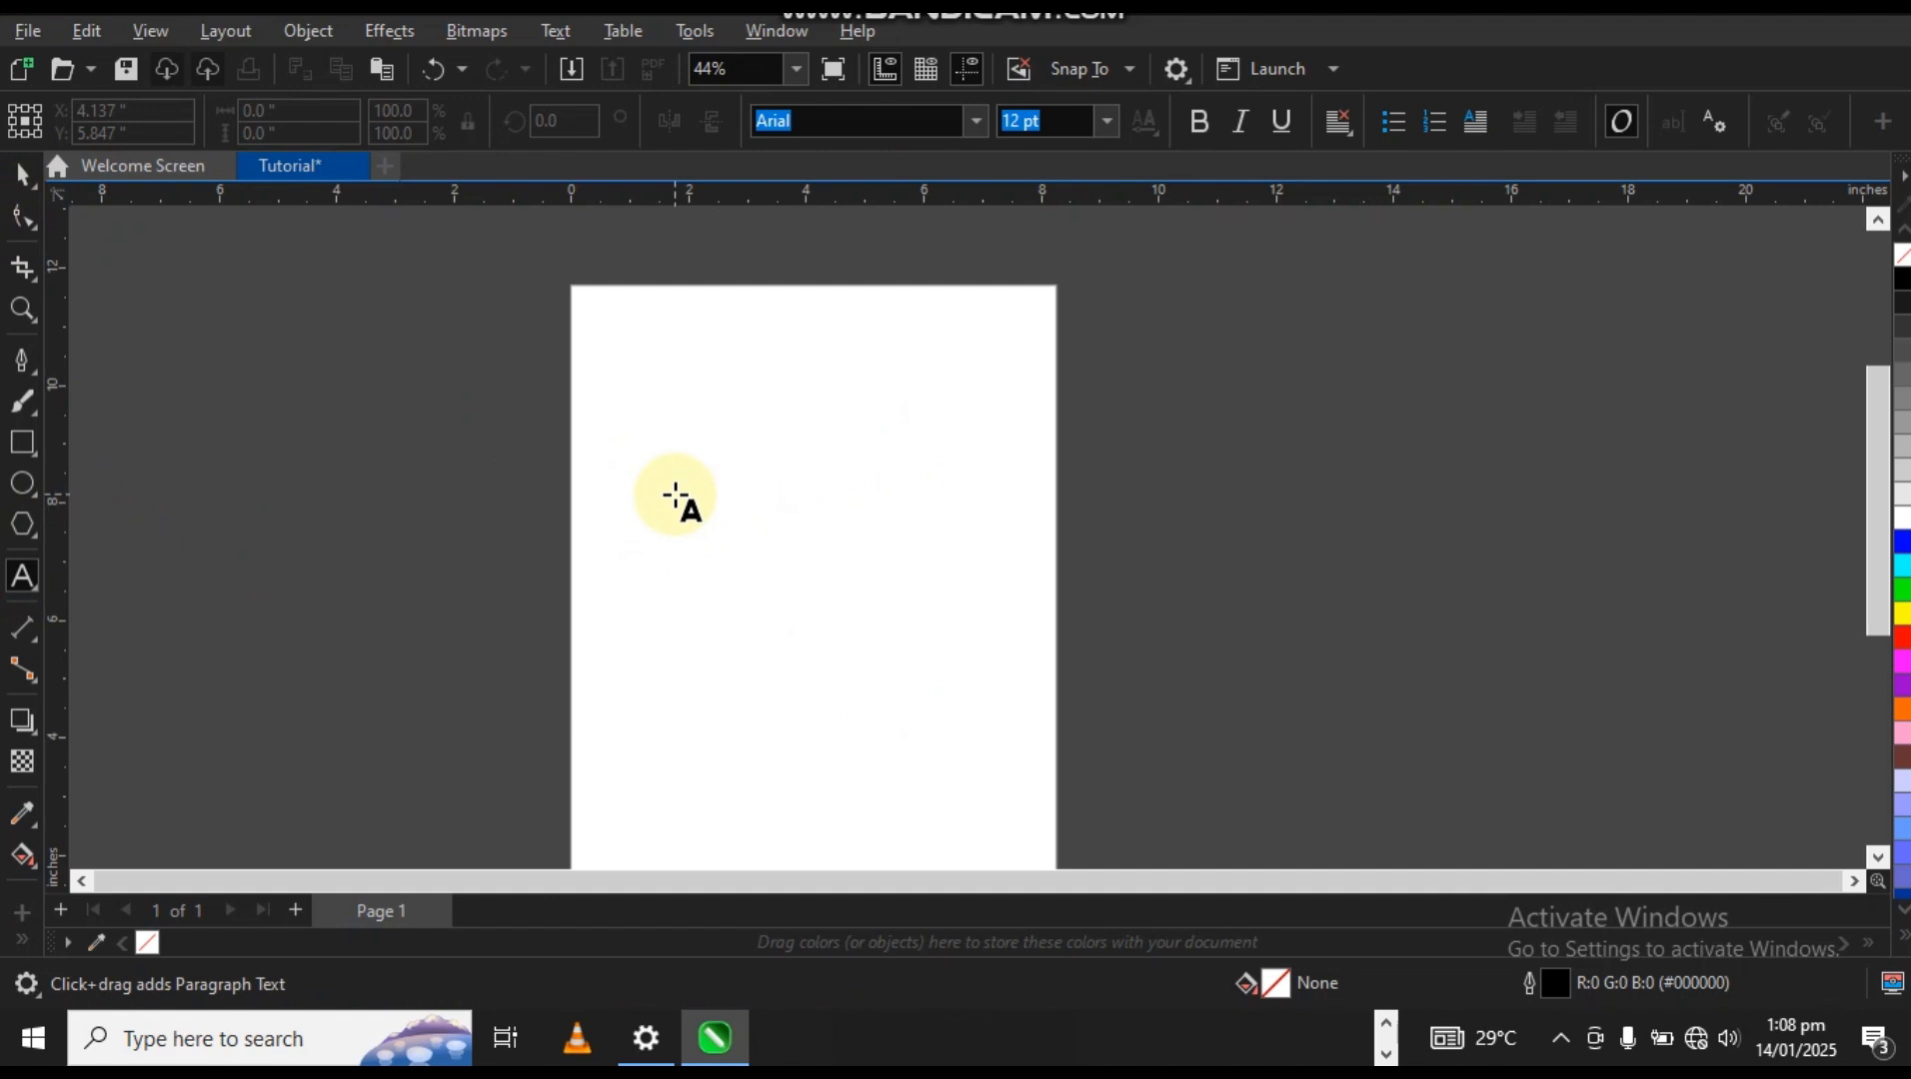
click(675, 496)
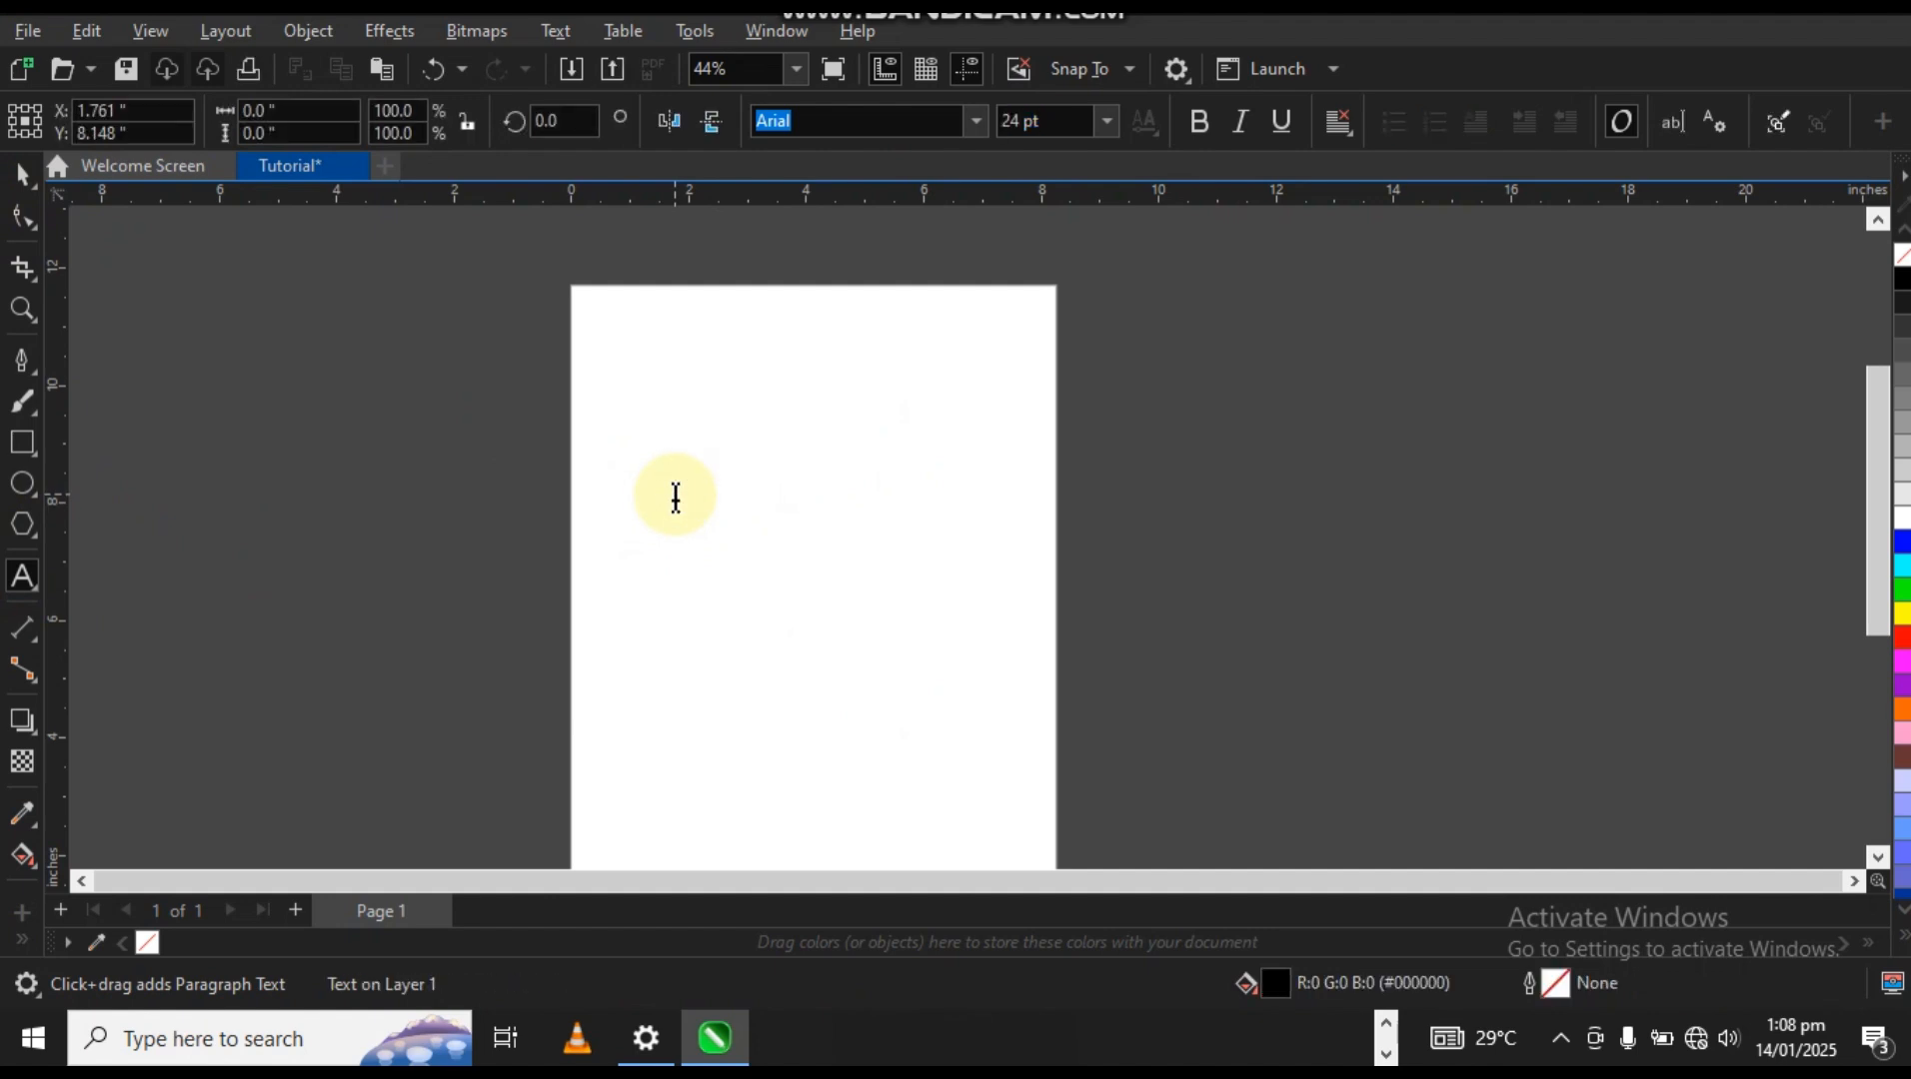
text(ygsbvcbkdnkbl,mb)
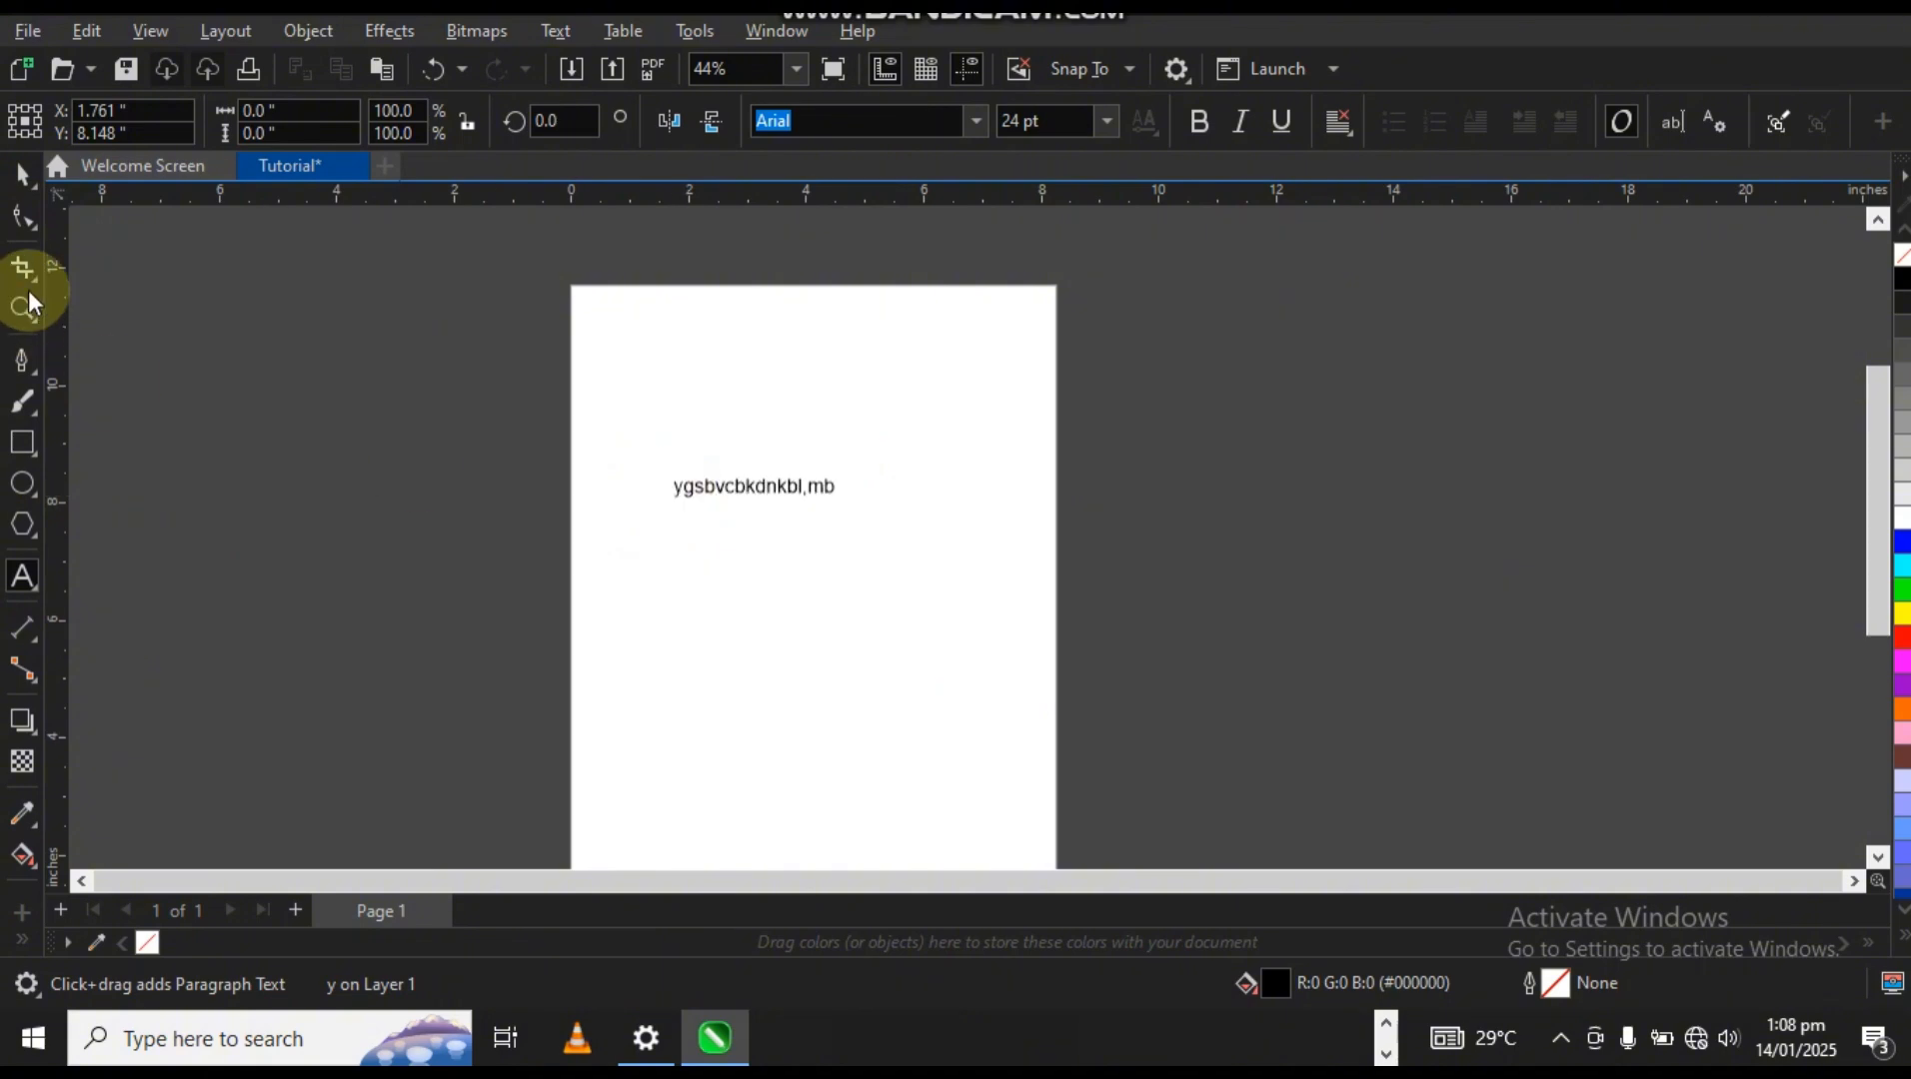
Enlarge the text proportionally to about 4.1 inches wide with the Pick tool, and delete it.
click(24, 175)
click(22, 175)
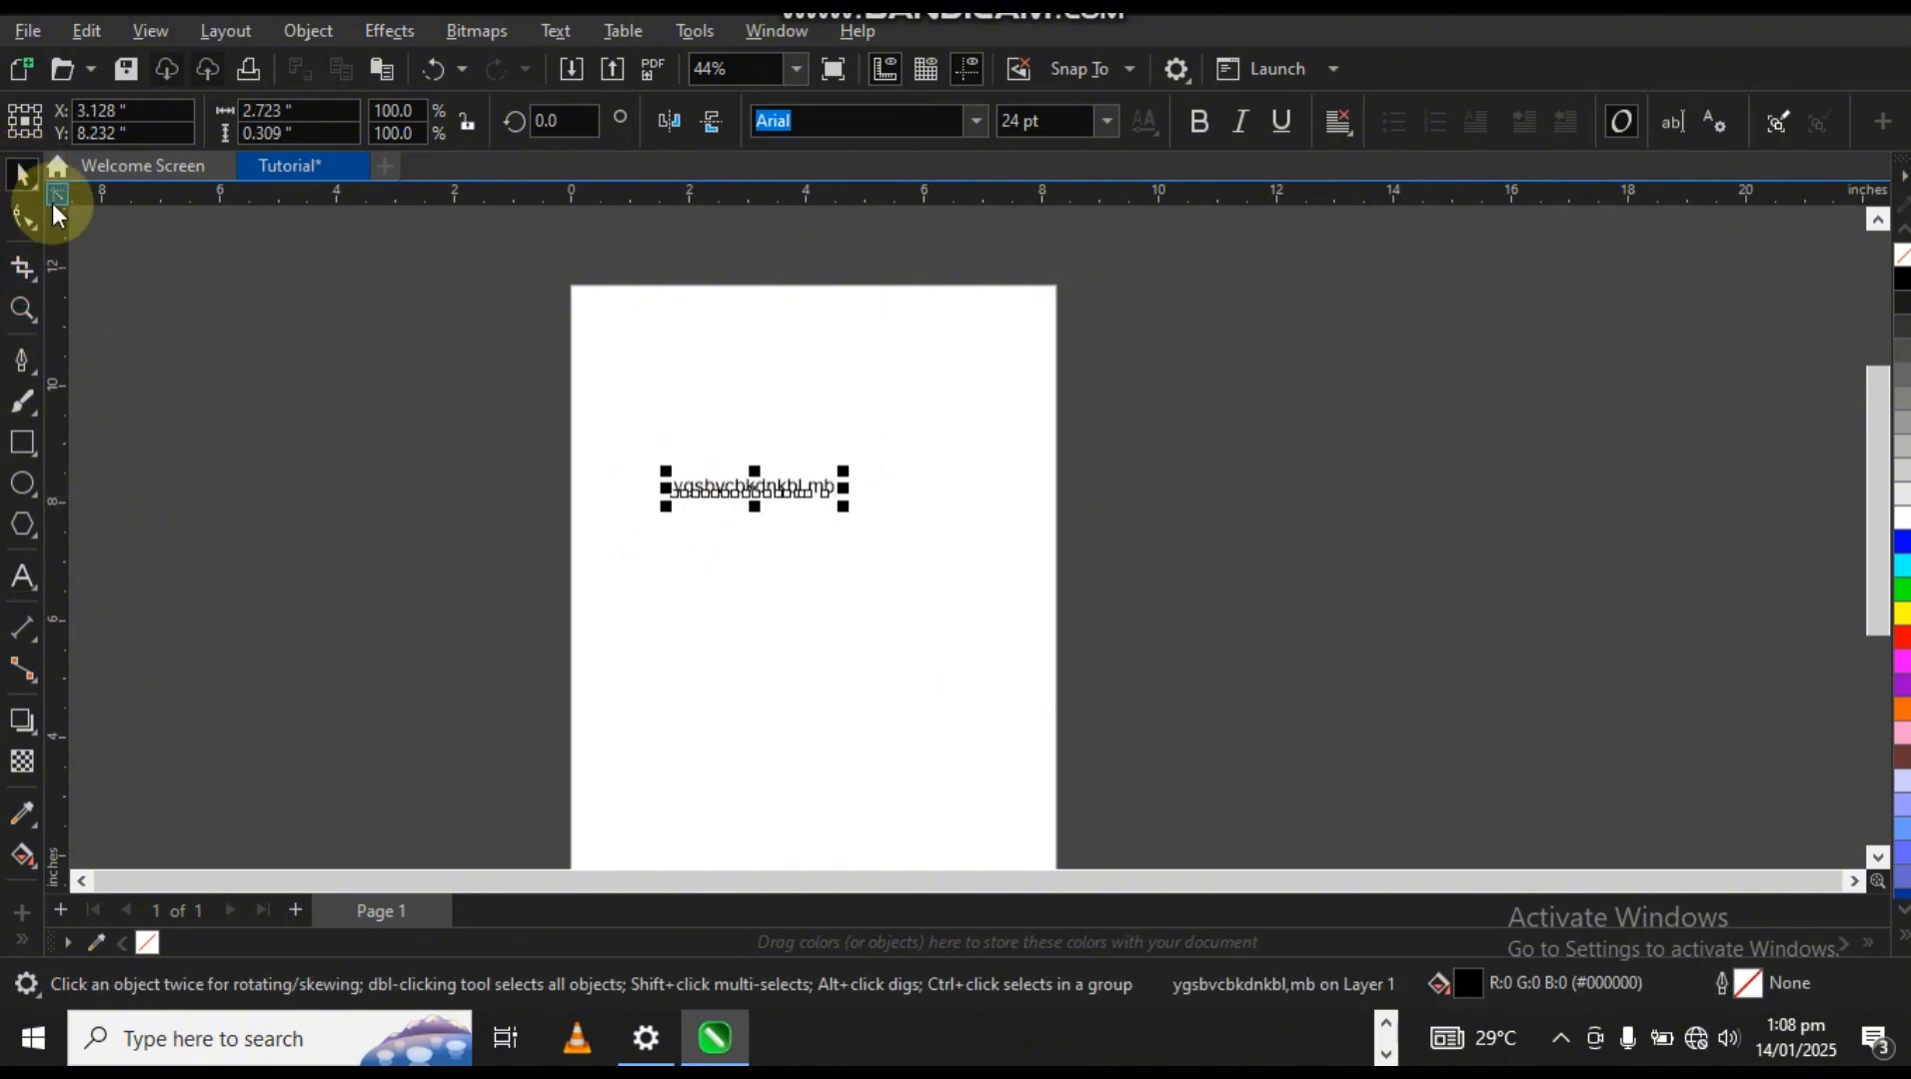
drag(848, 502, 924, 605)
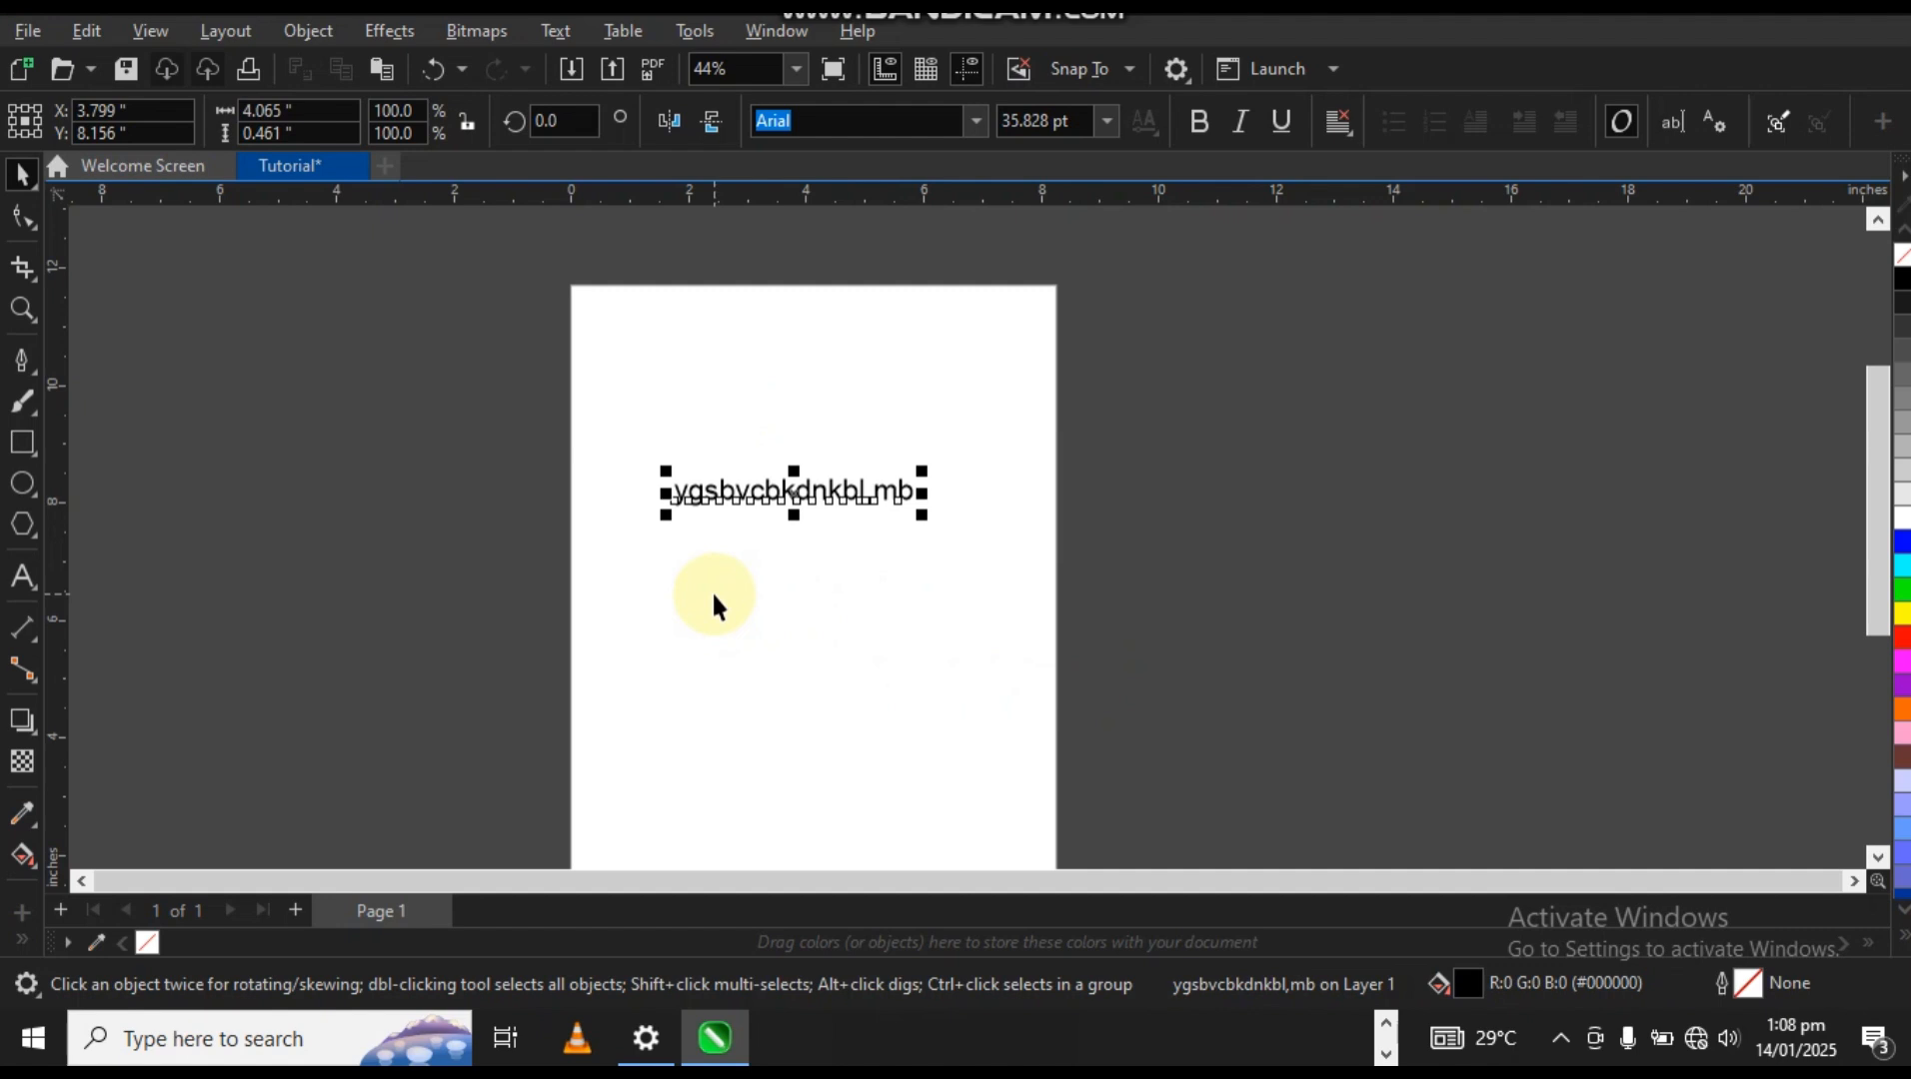
key(Delete)
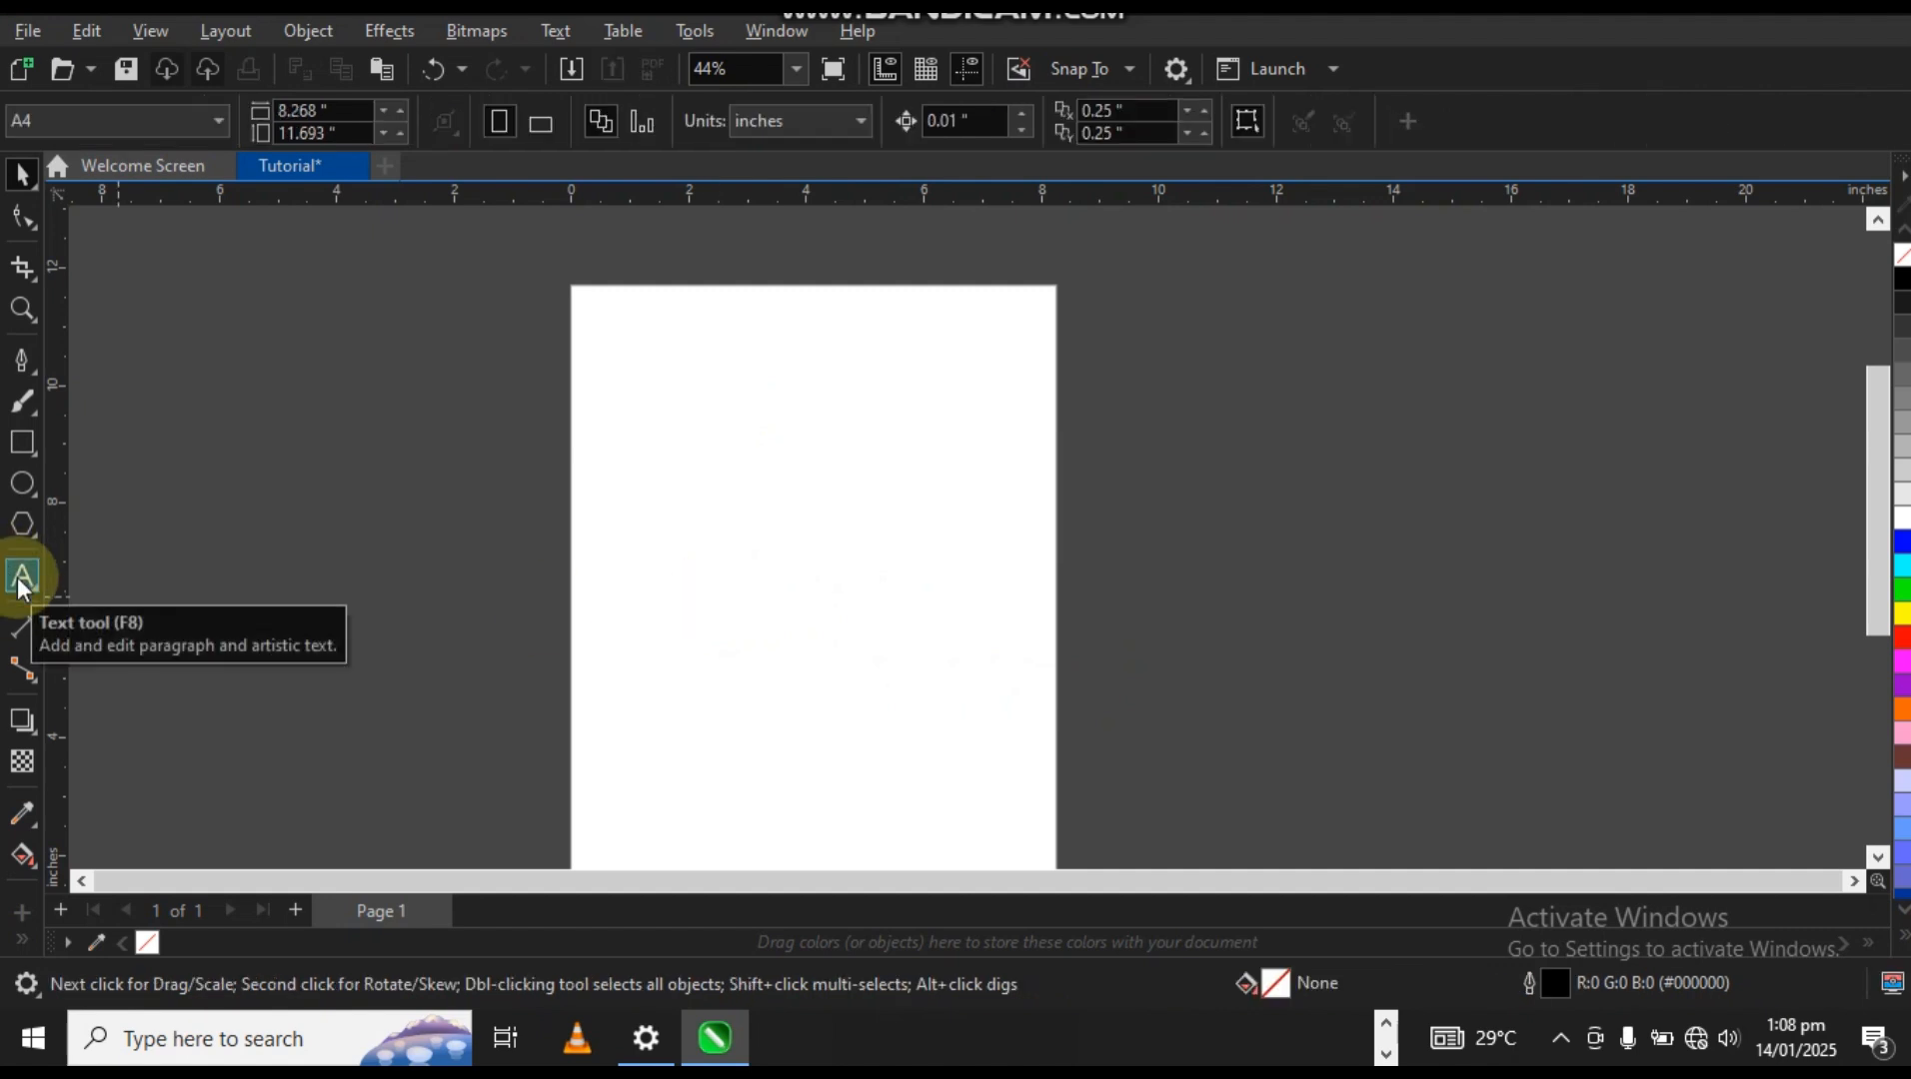
Draw a nearly horizontal dimension line from the page past its side edge with the dimension tool, and delete it.
click(22, 629)
drag(655, 473, 991, 479)
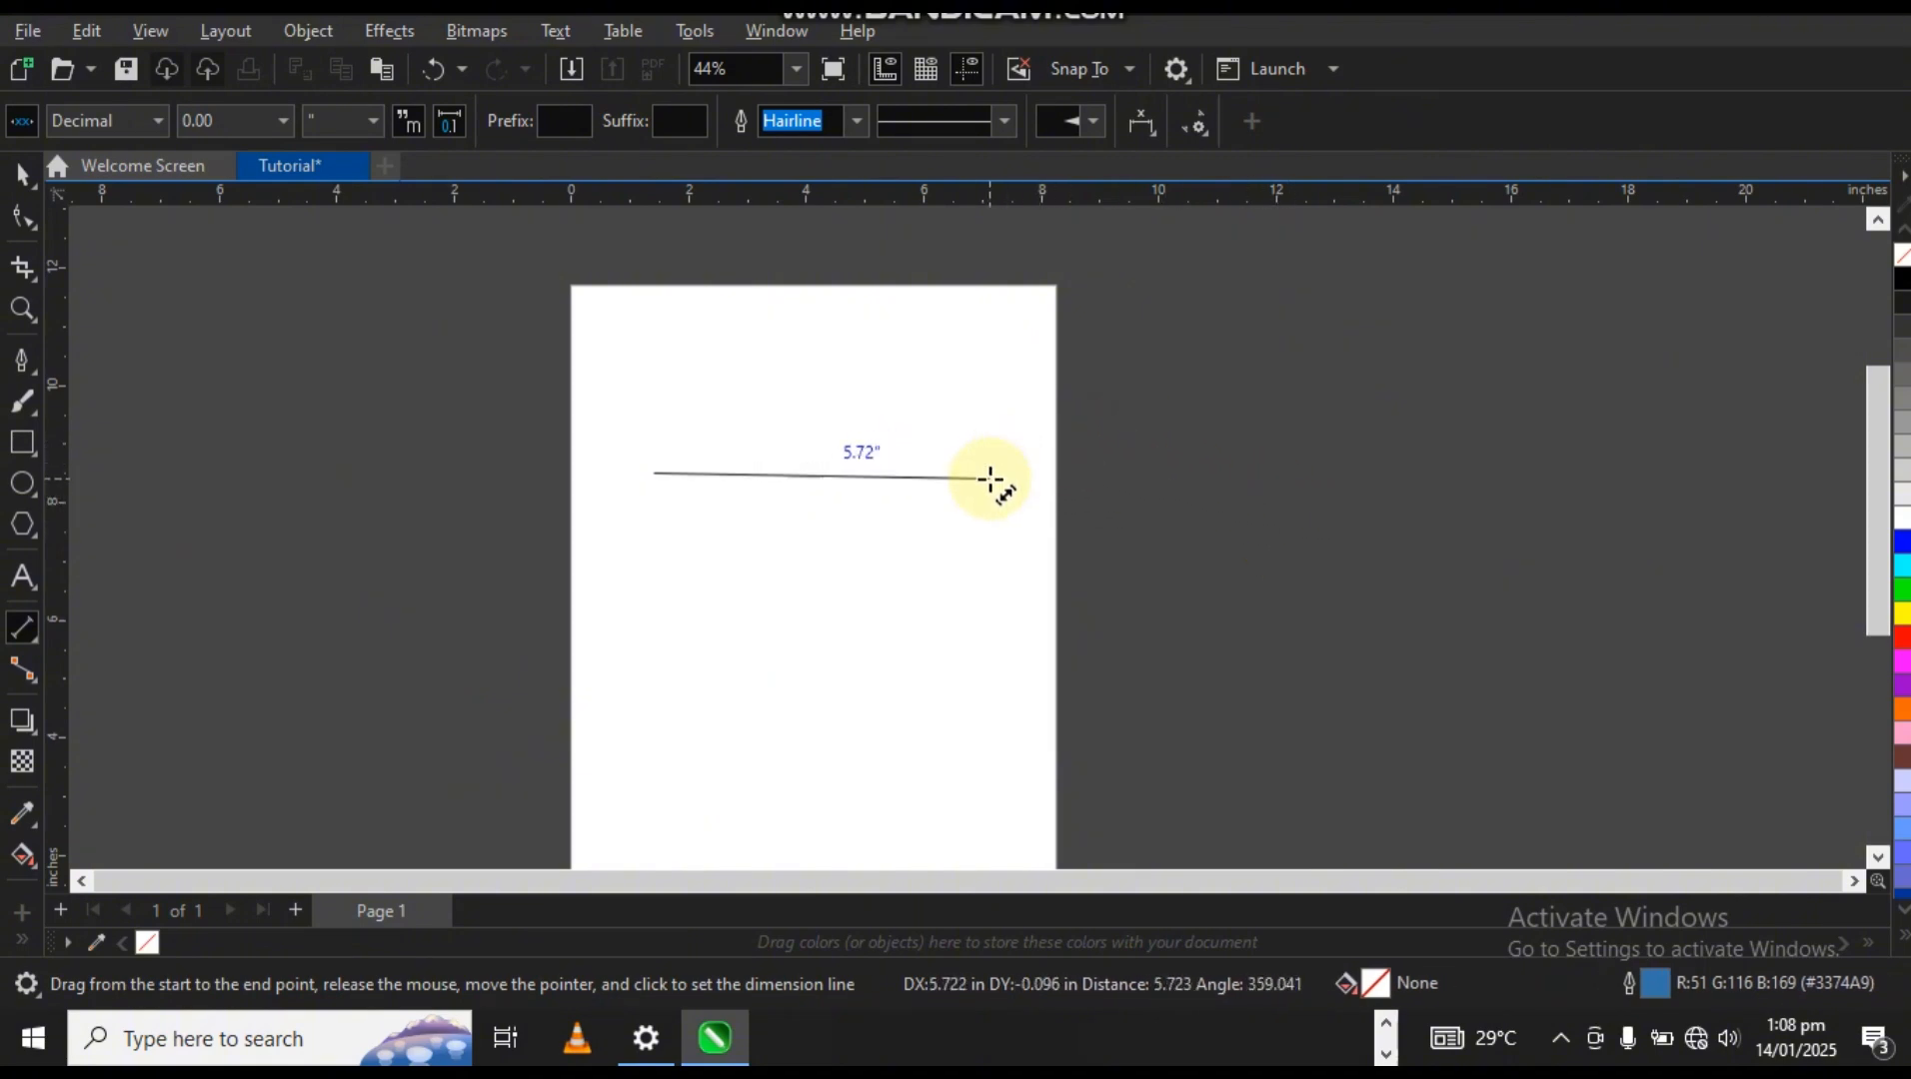
drag(991, 478, 1272, 487)
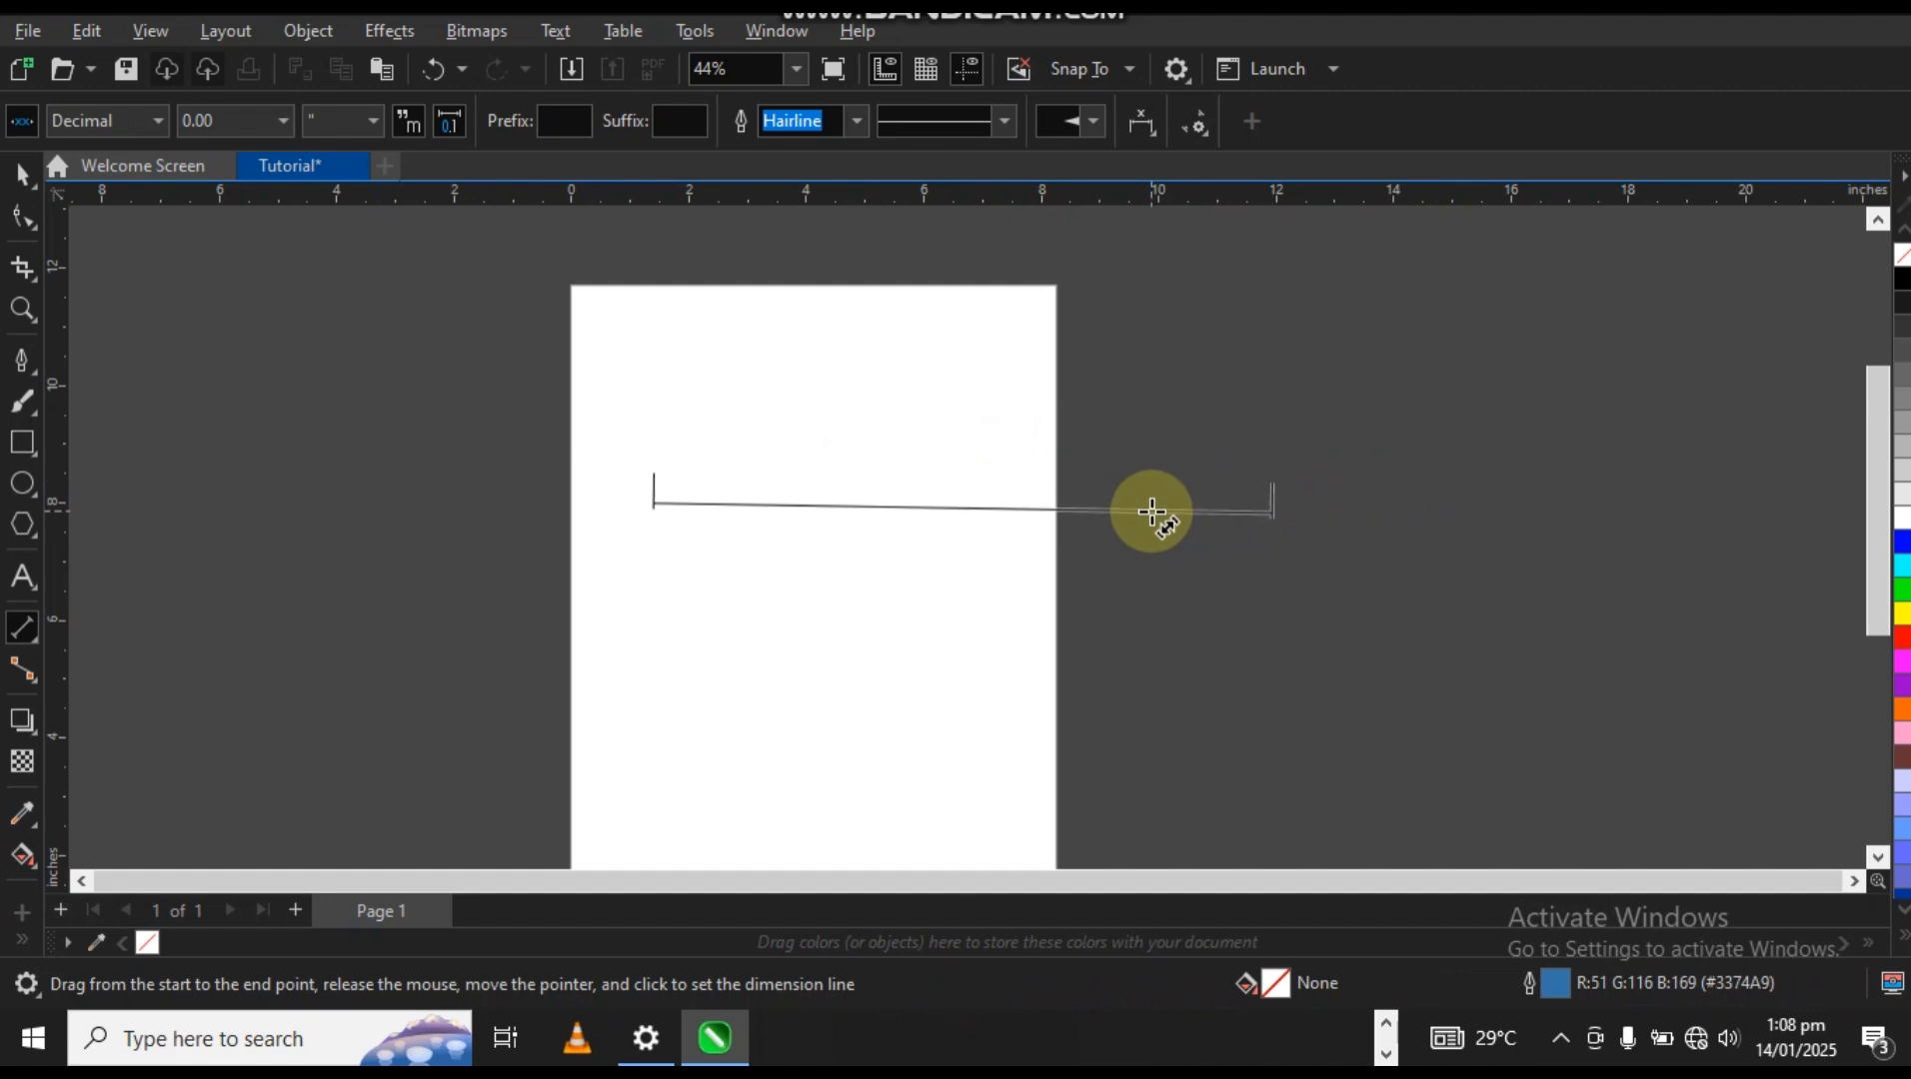
click(1151, 512)
click(22, 172)
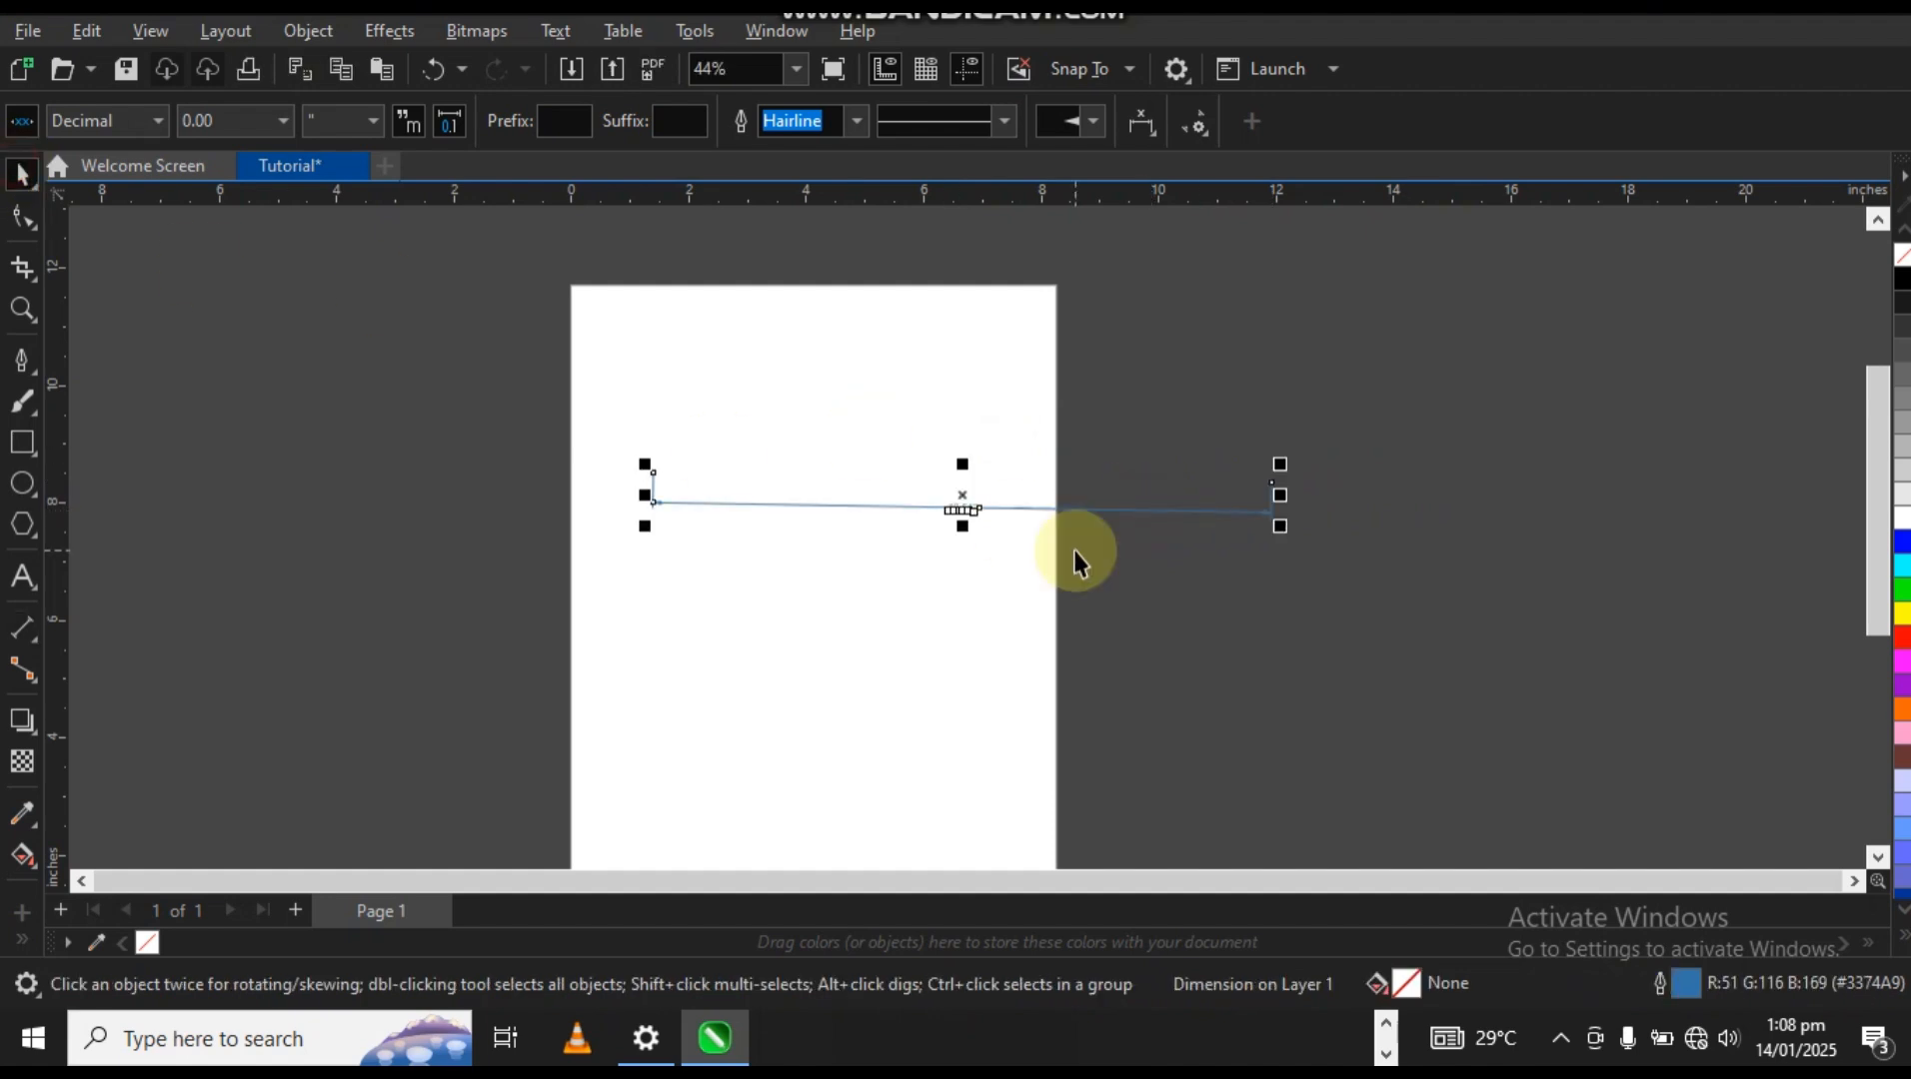
key(Delete)
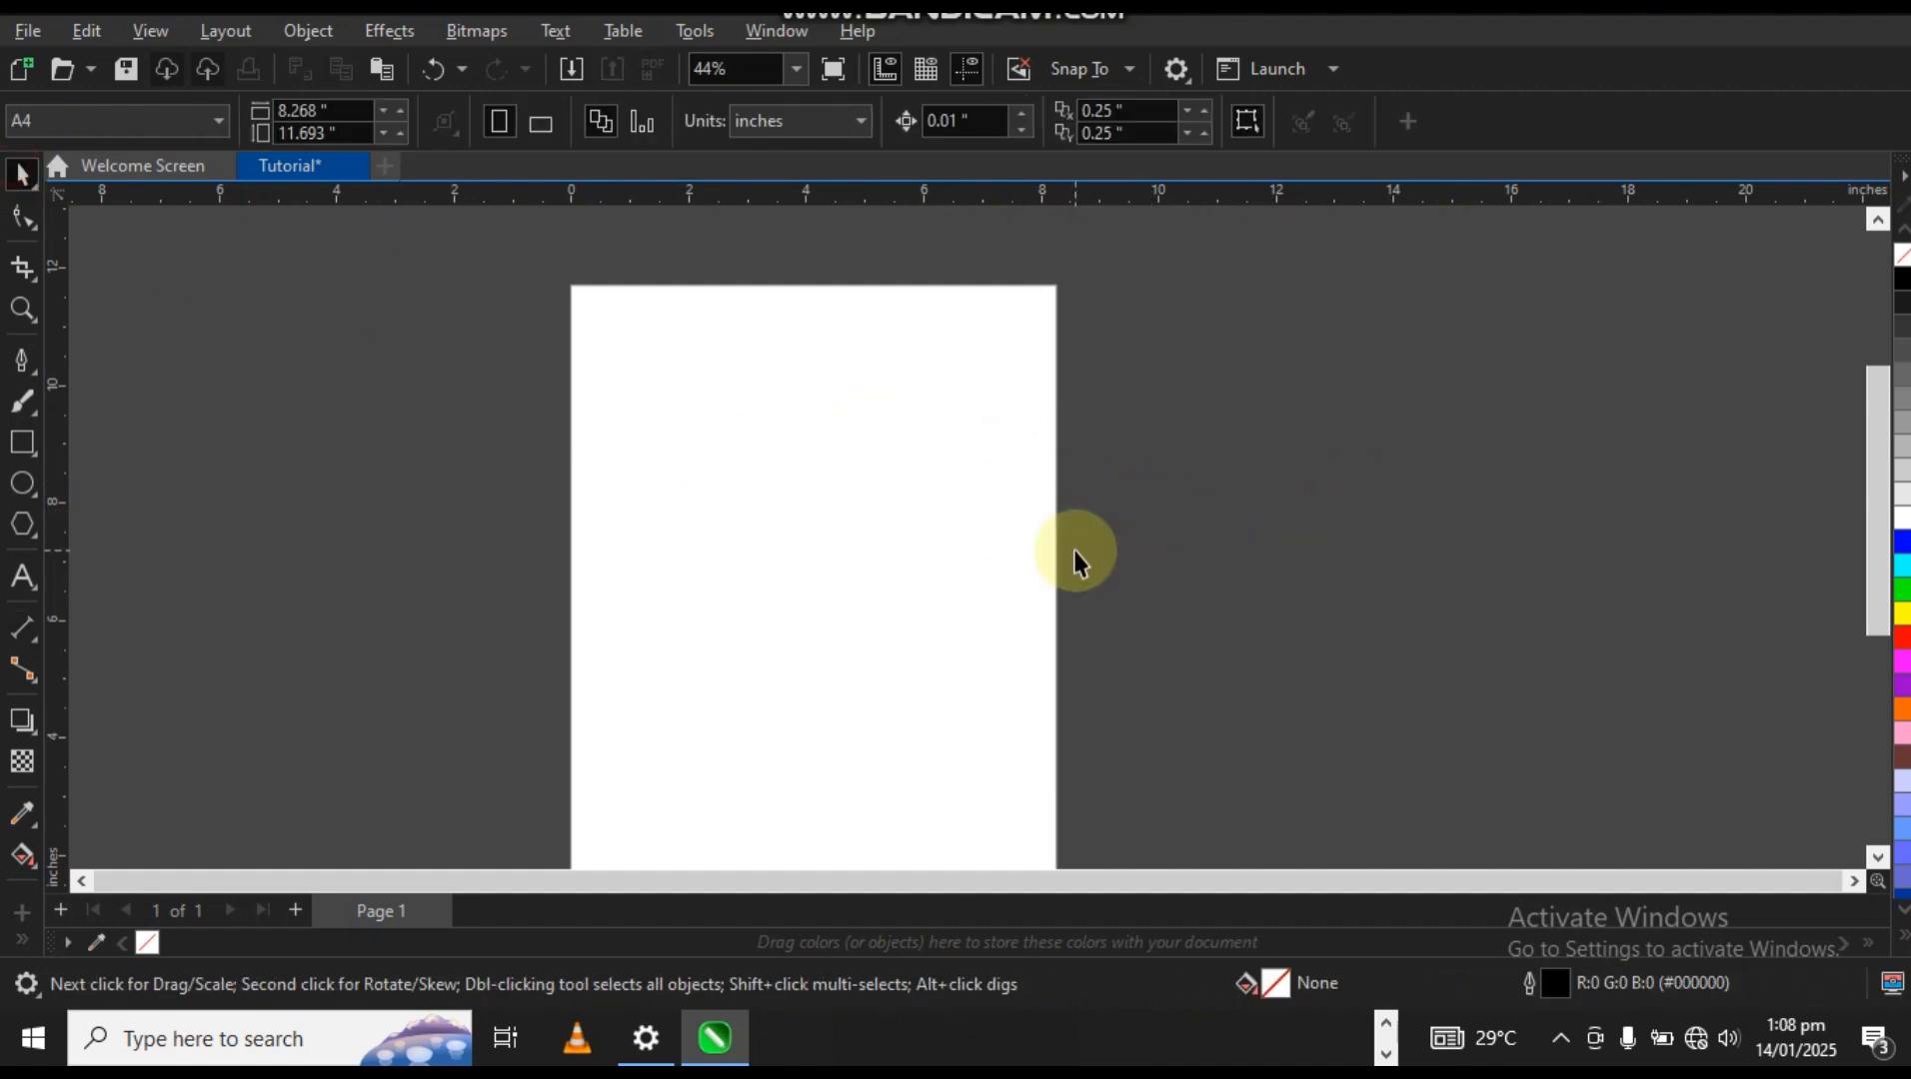
Look through the tools grouped with the Connector, effect, Eyedropper and fill tools in the toolbox.
click(34, 679)
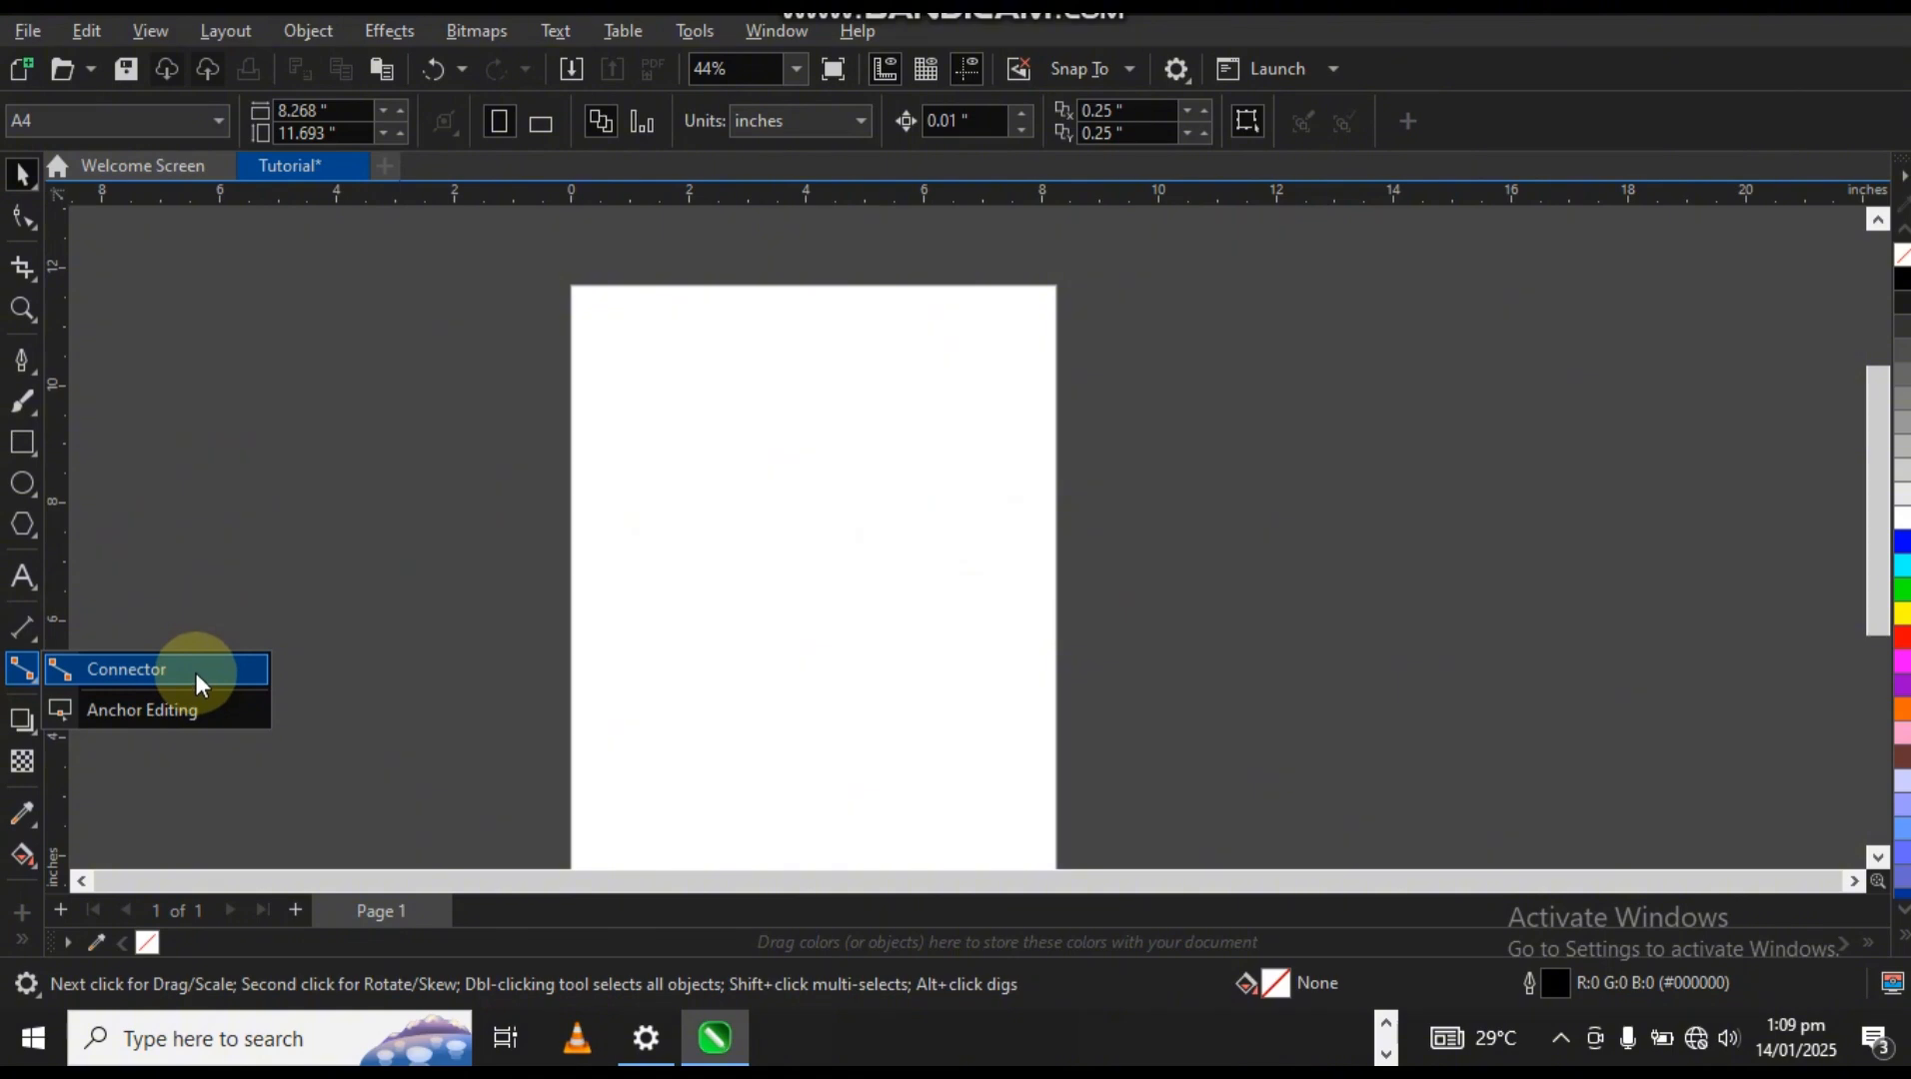
click(26, 726)
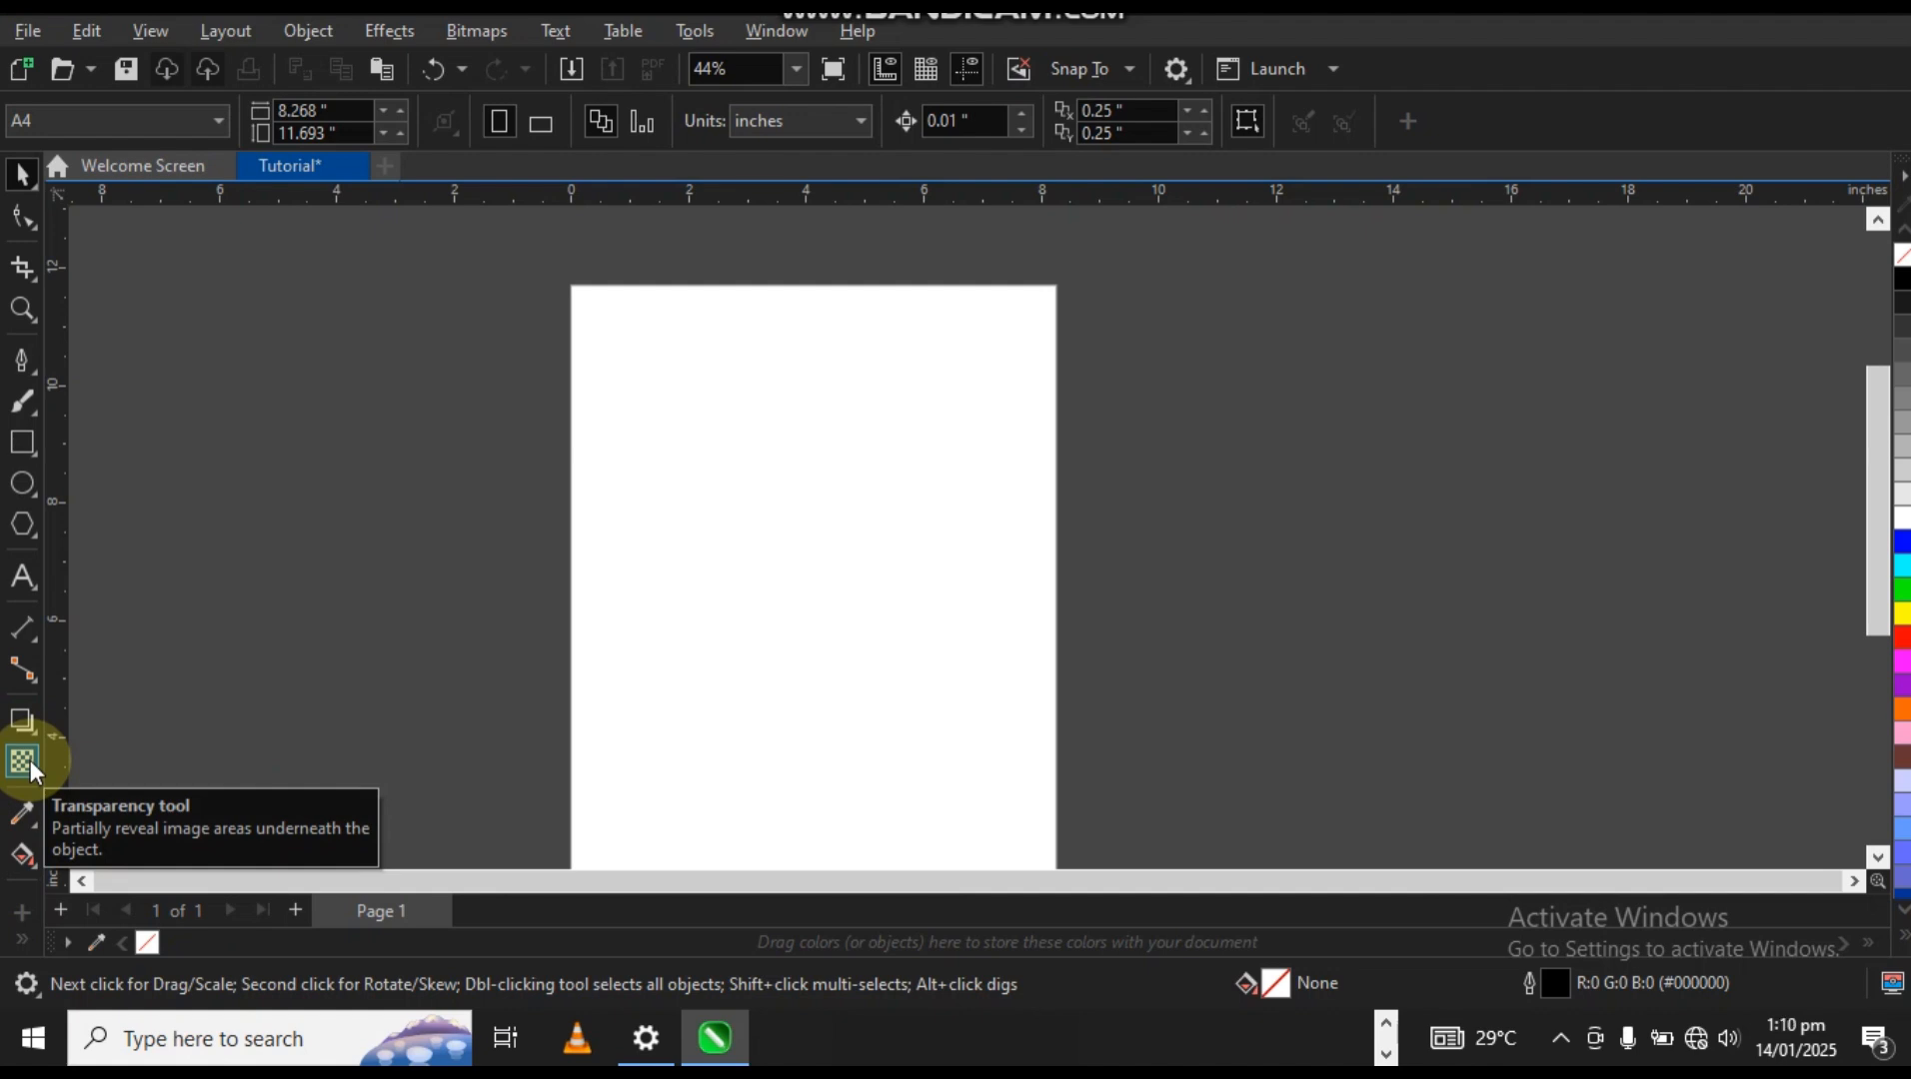
click(18, 817)
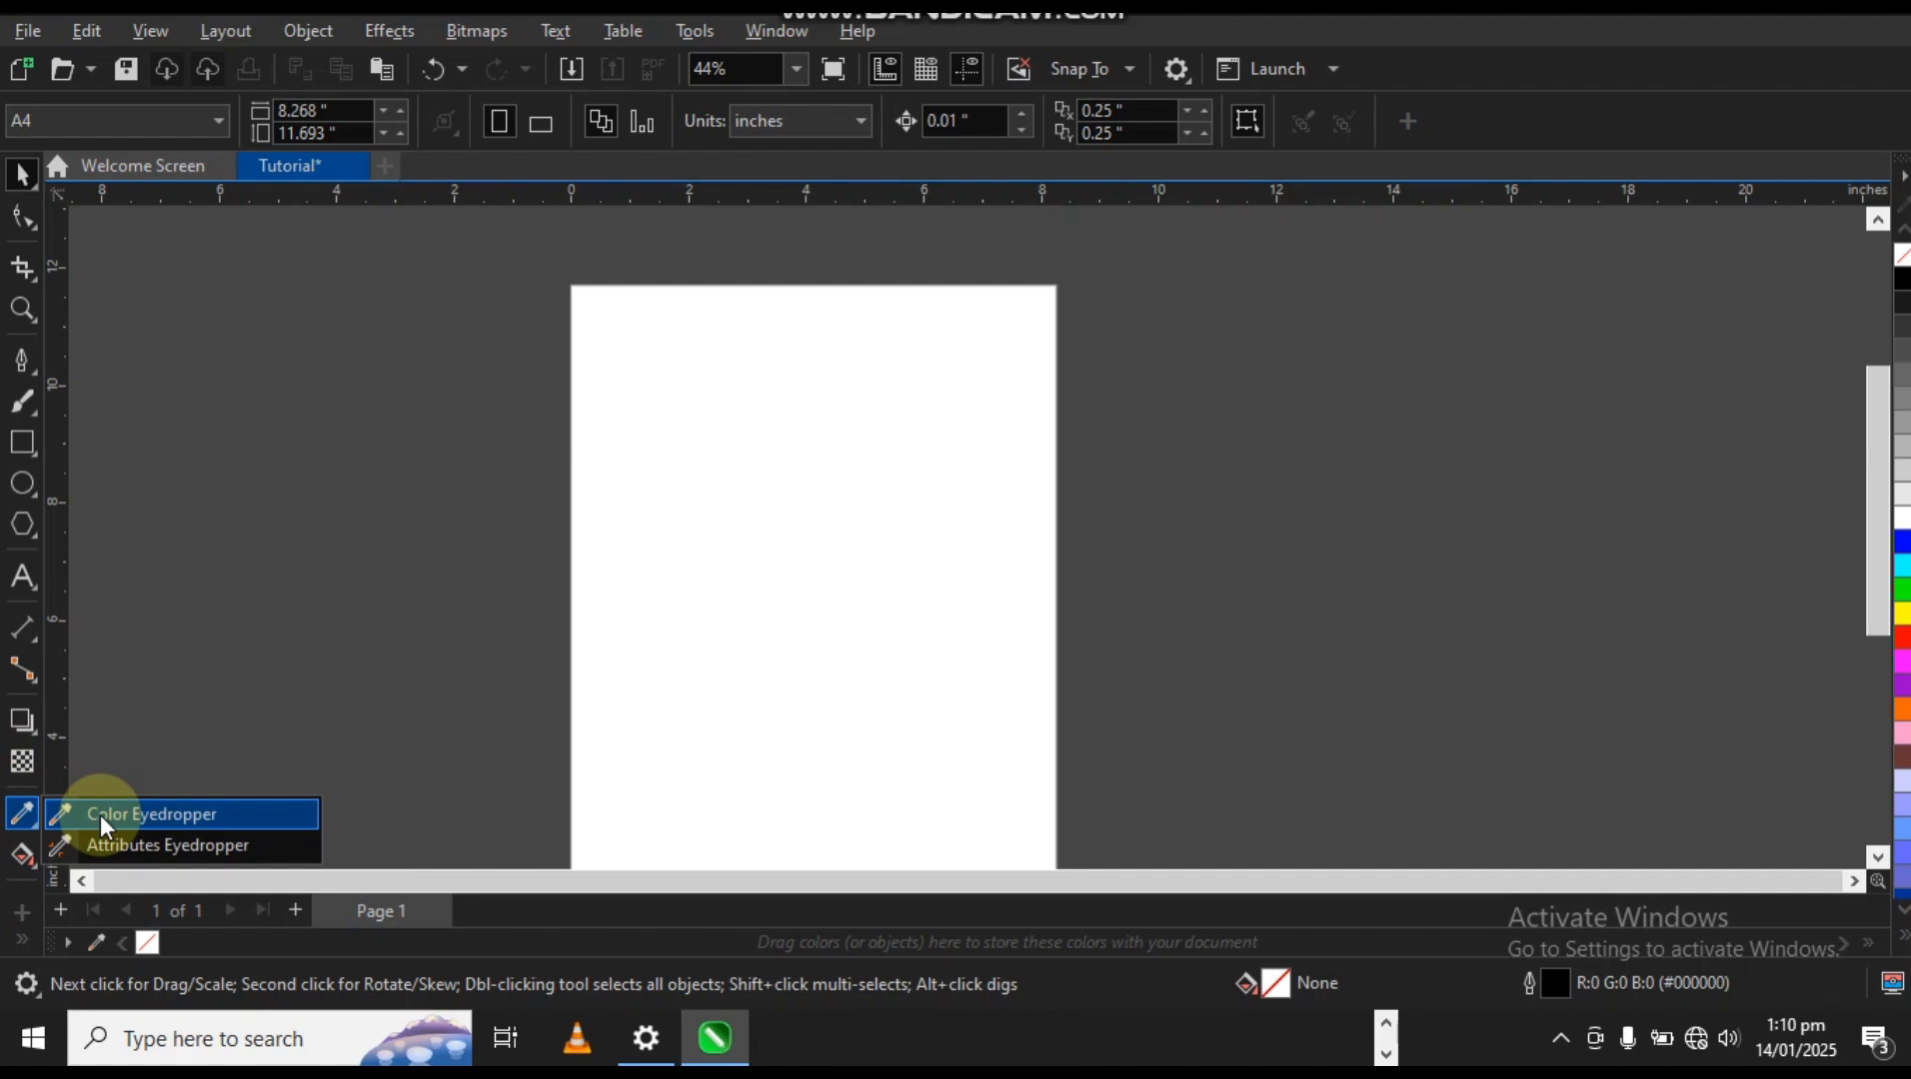
click(27, 863)
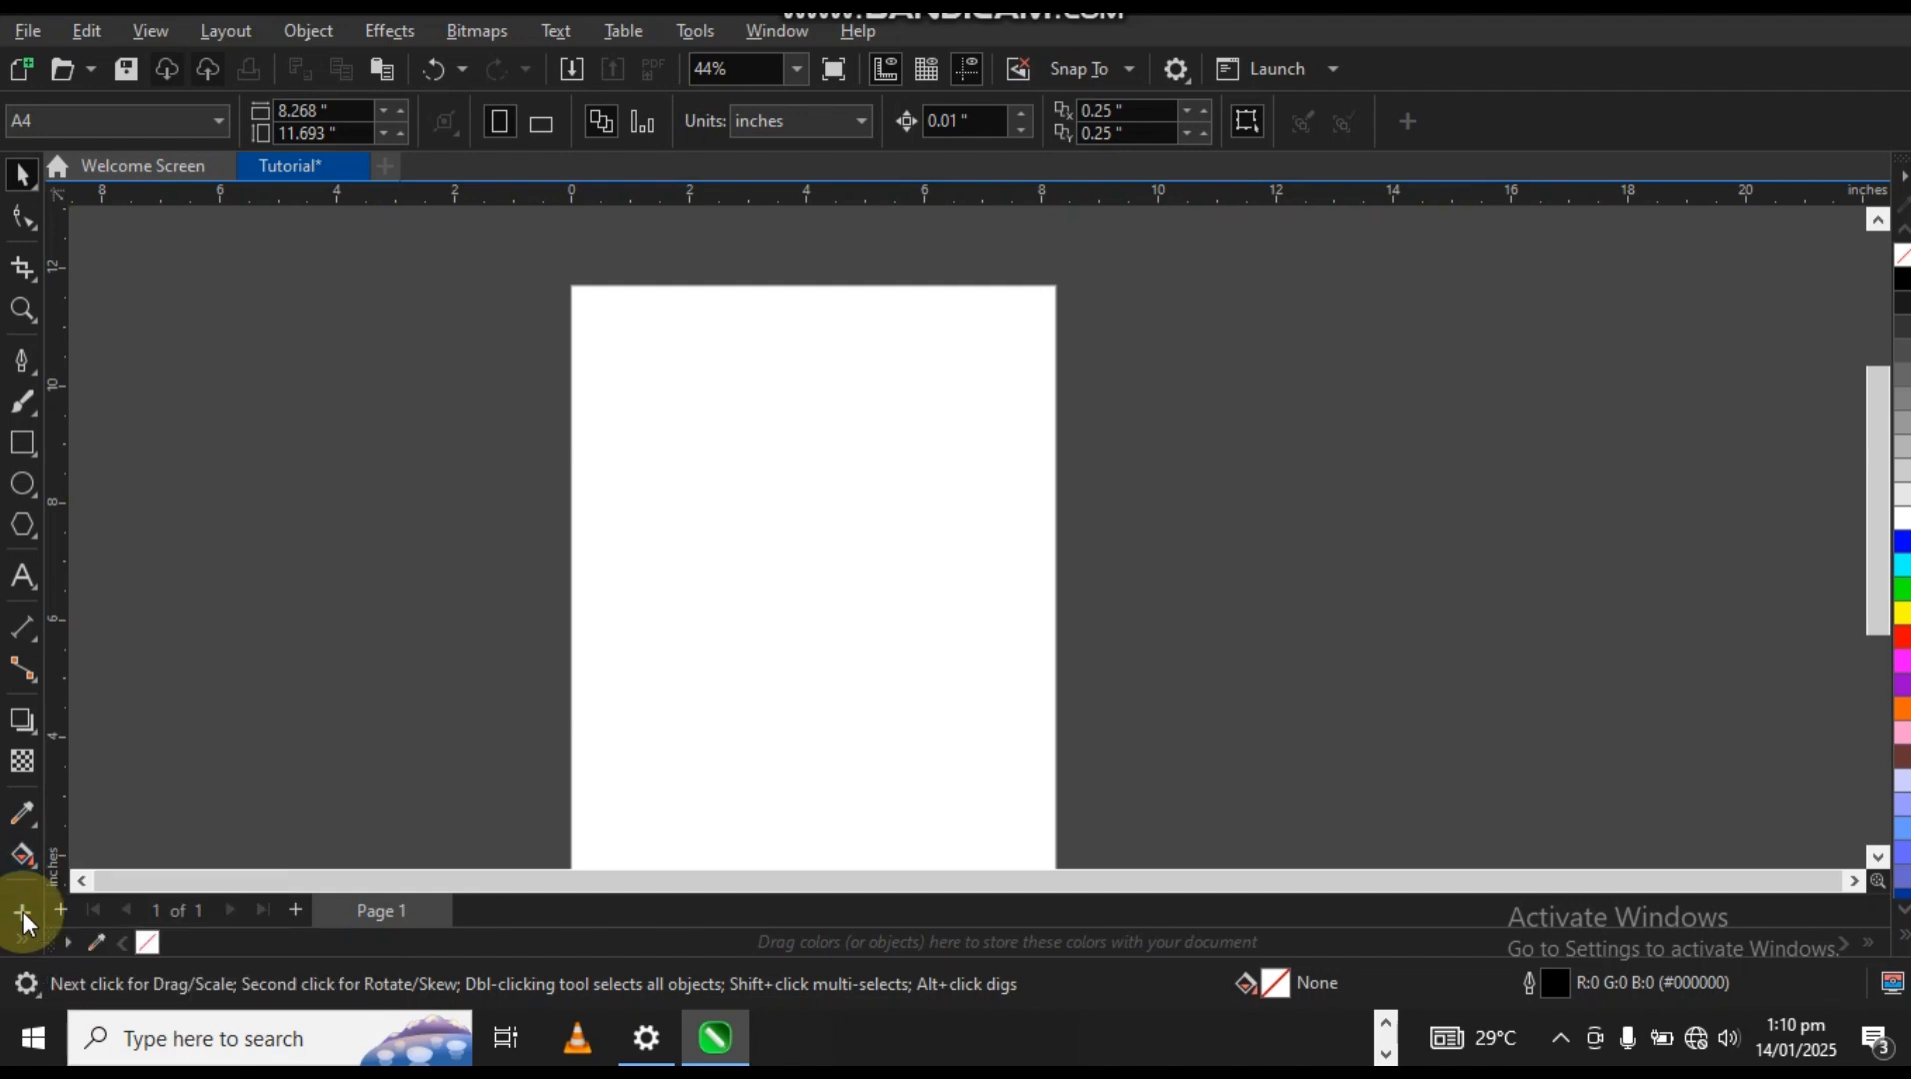
Review the full list of tools that can be shown in the toolbox and the status bar's display options.
click(22, 912)
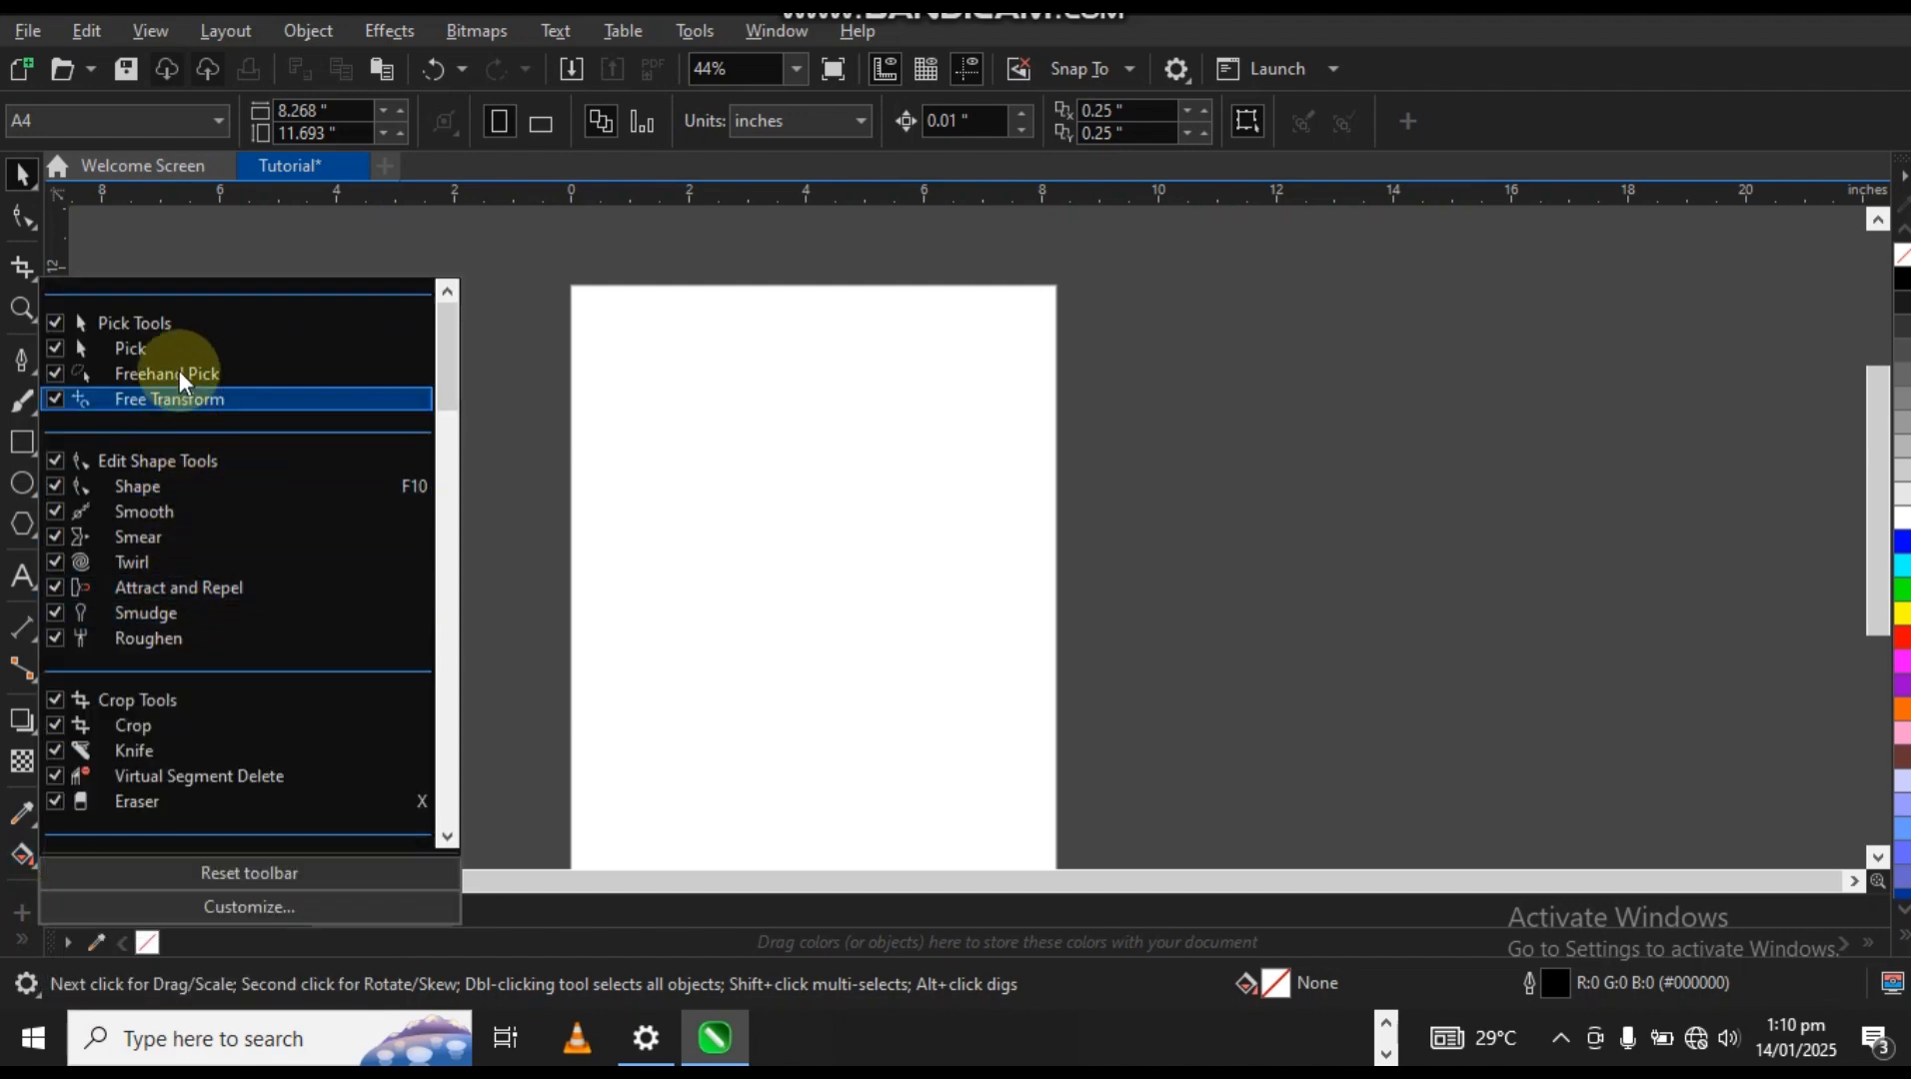
scroll(179, 376, down, 7)
scroll(181, 494, down, 3)
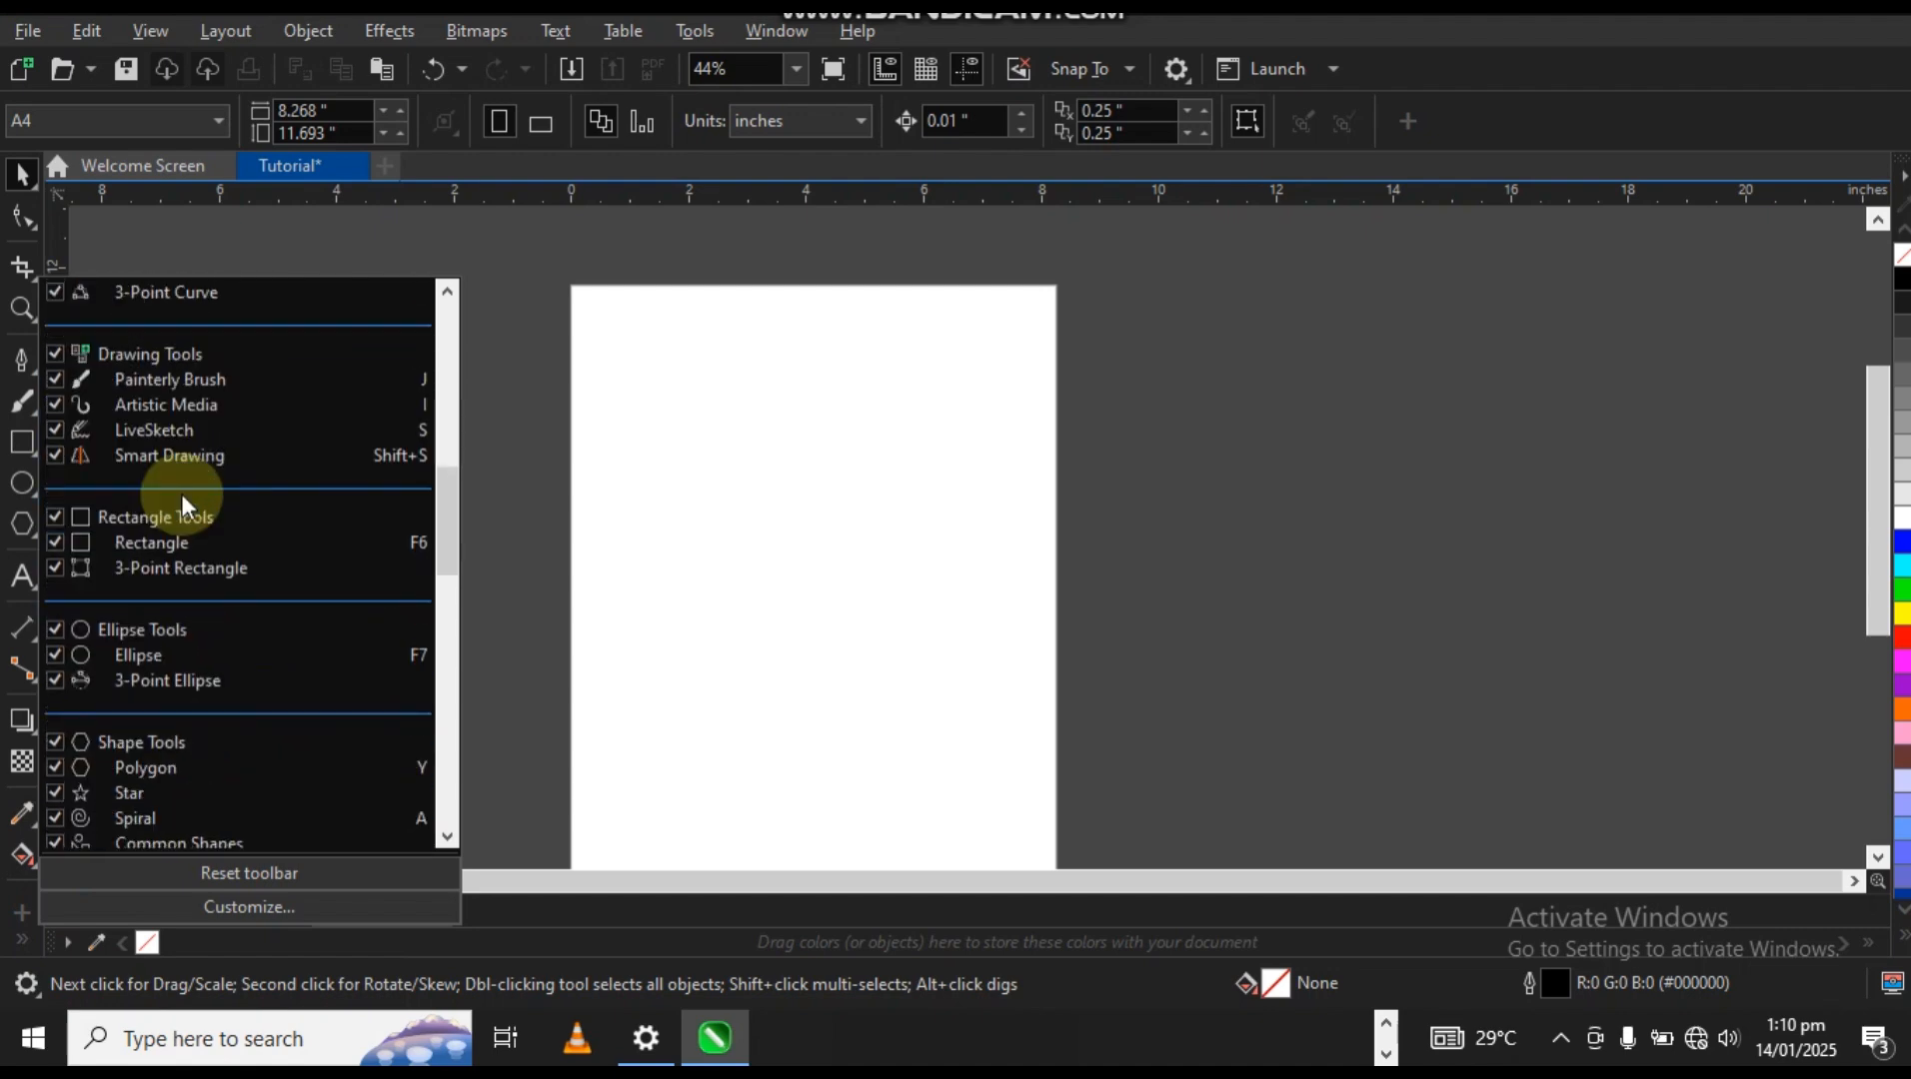
scroll(161, 589, down, 10)
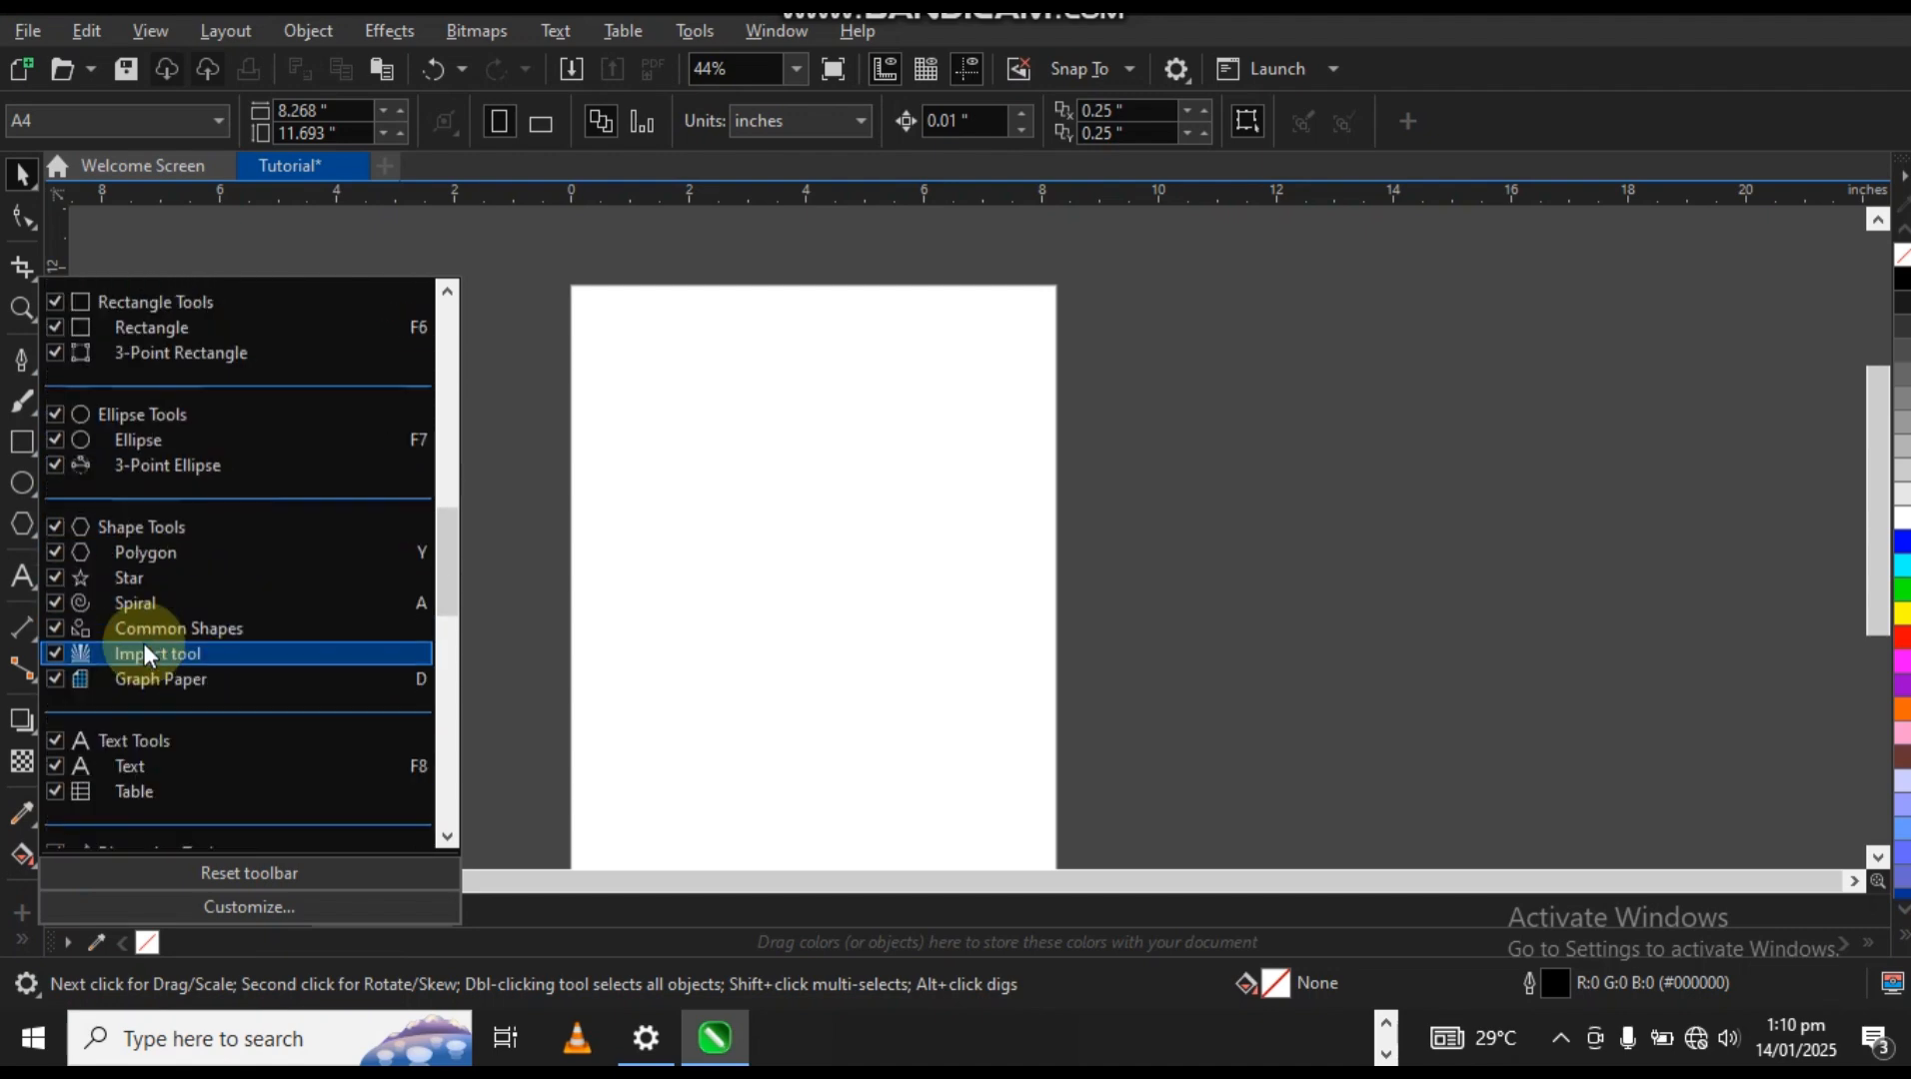
scroll(180, 768, down, 10)
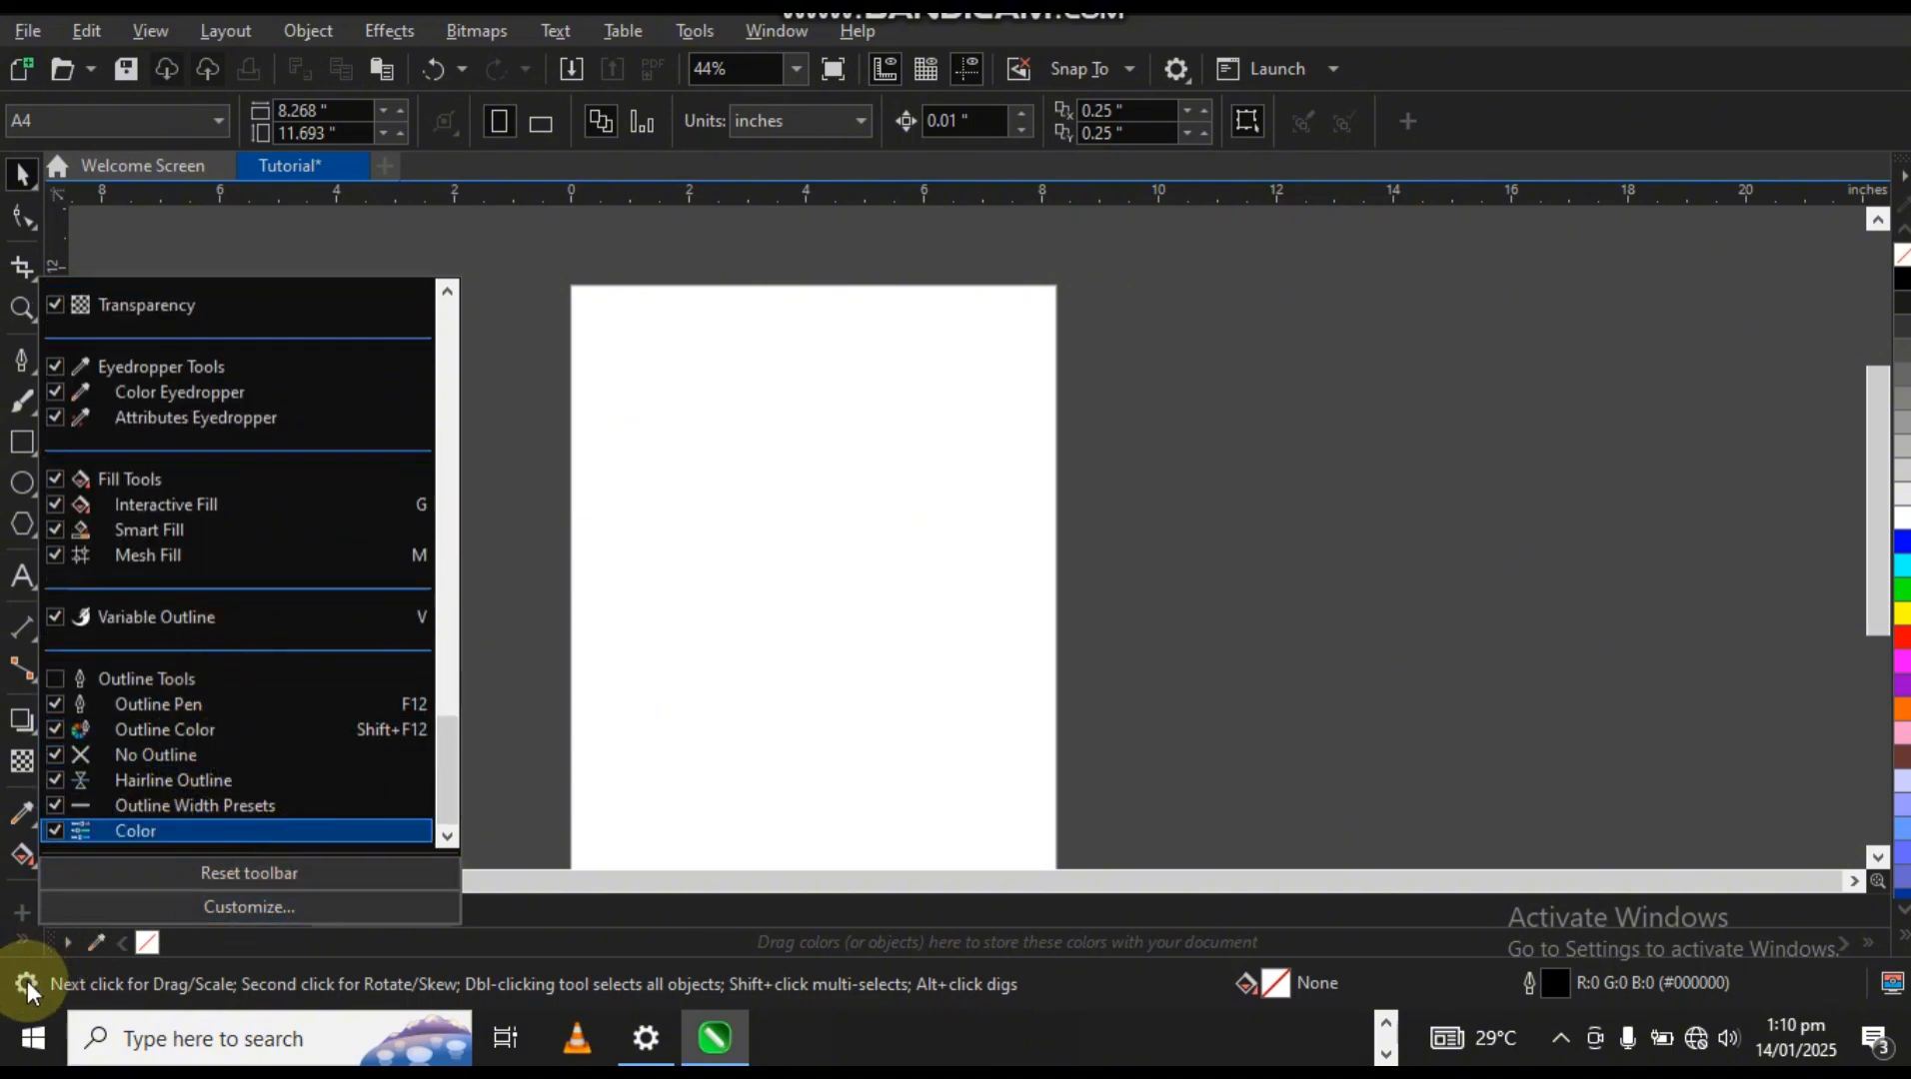
click(576, 703)
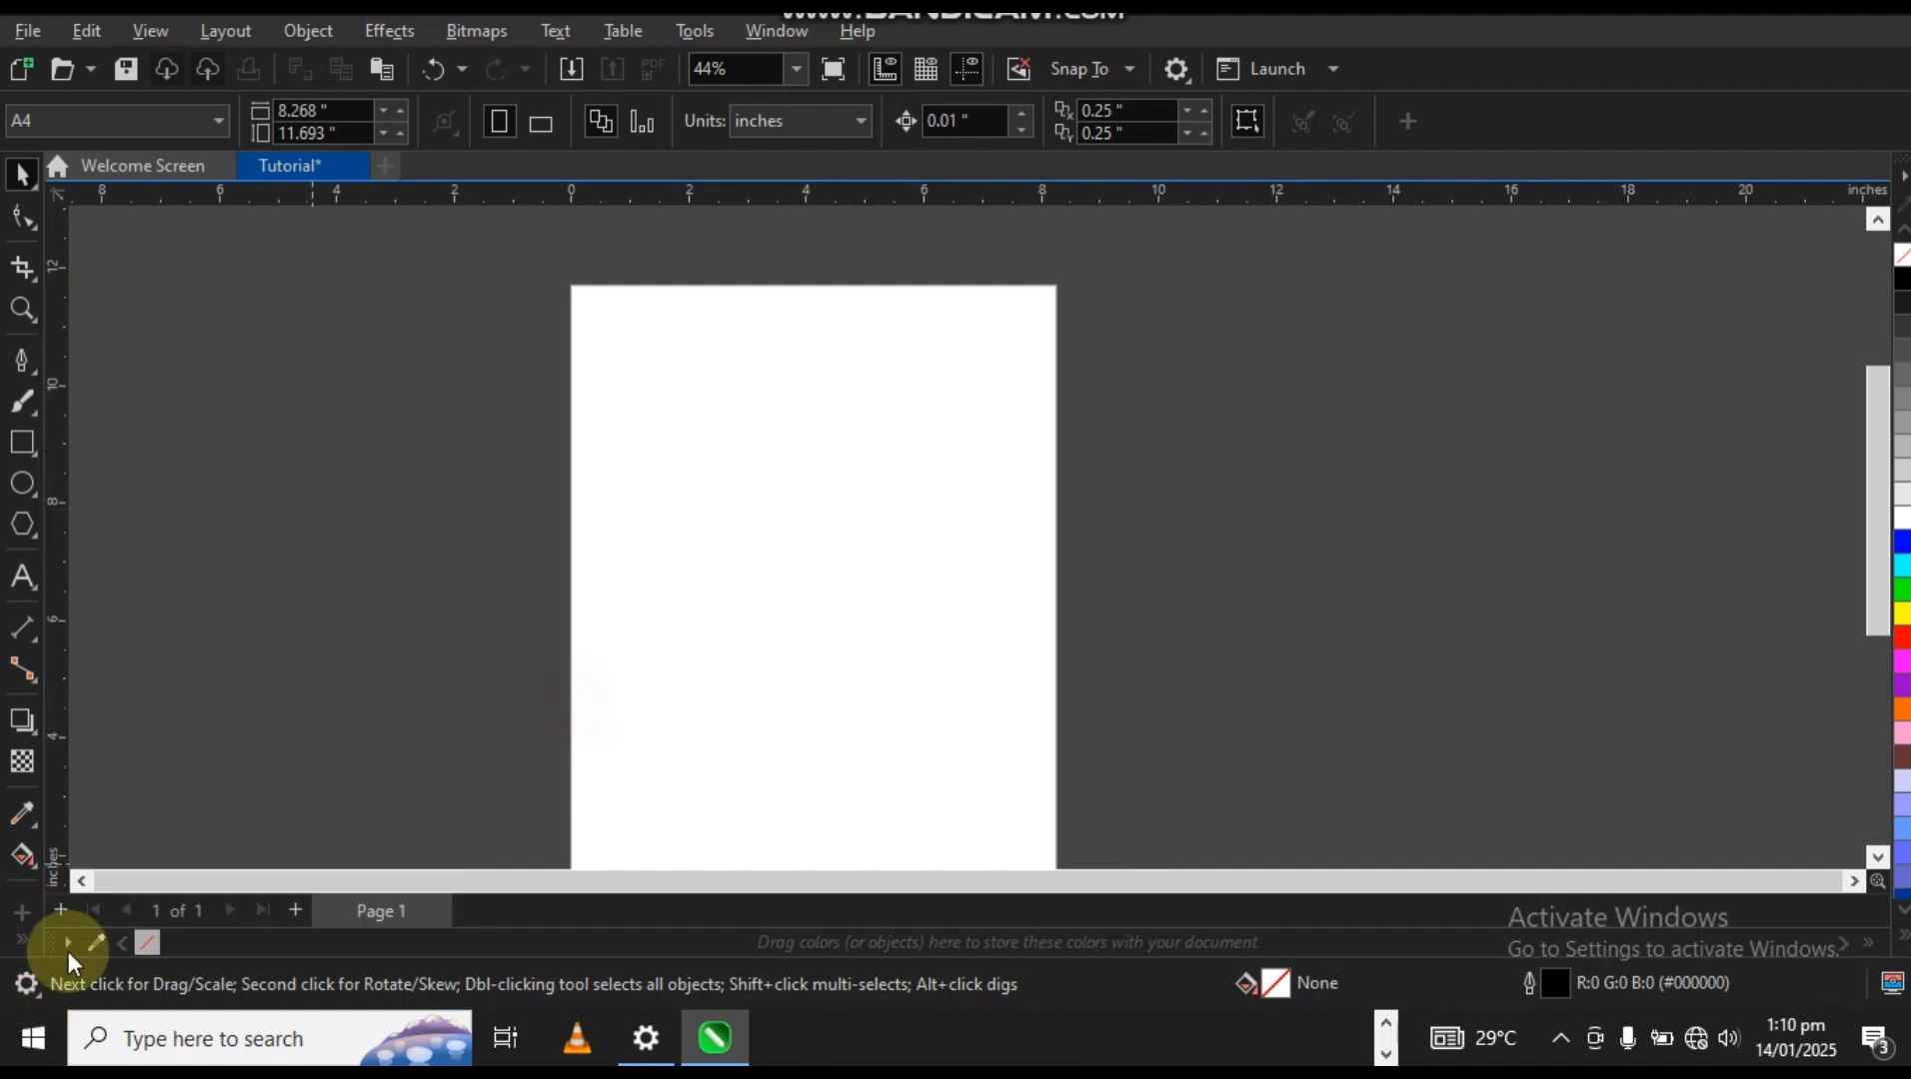
click(37, 983)
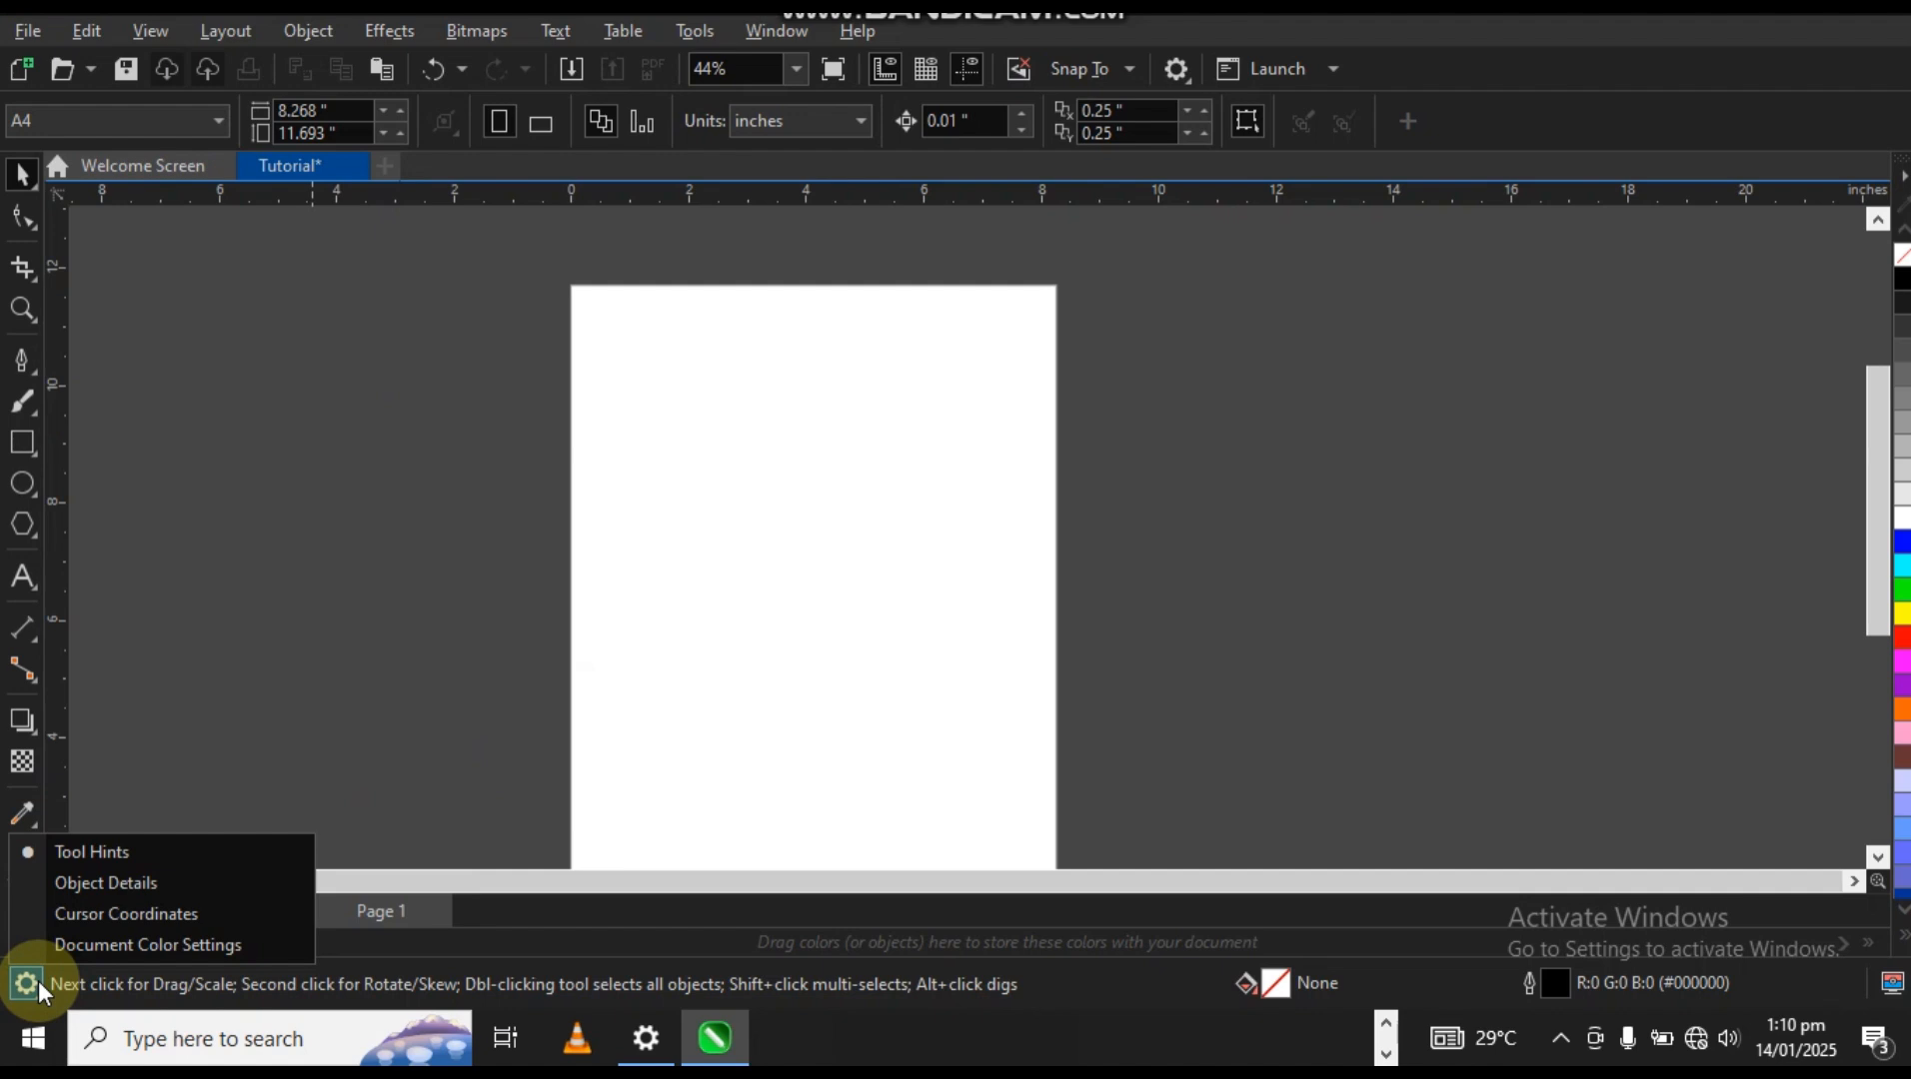
click(471, 547)
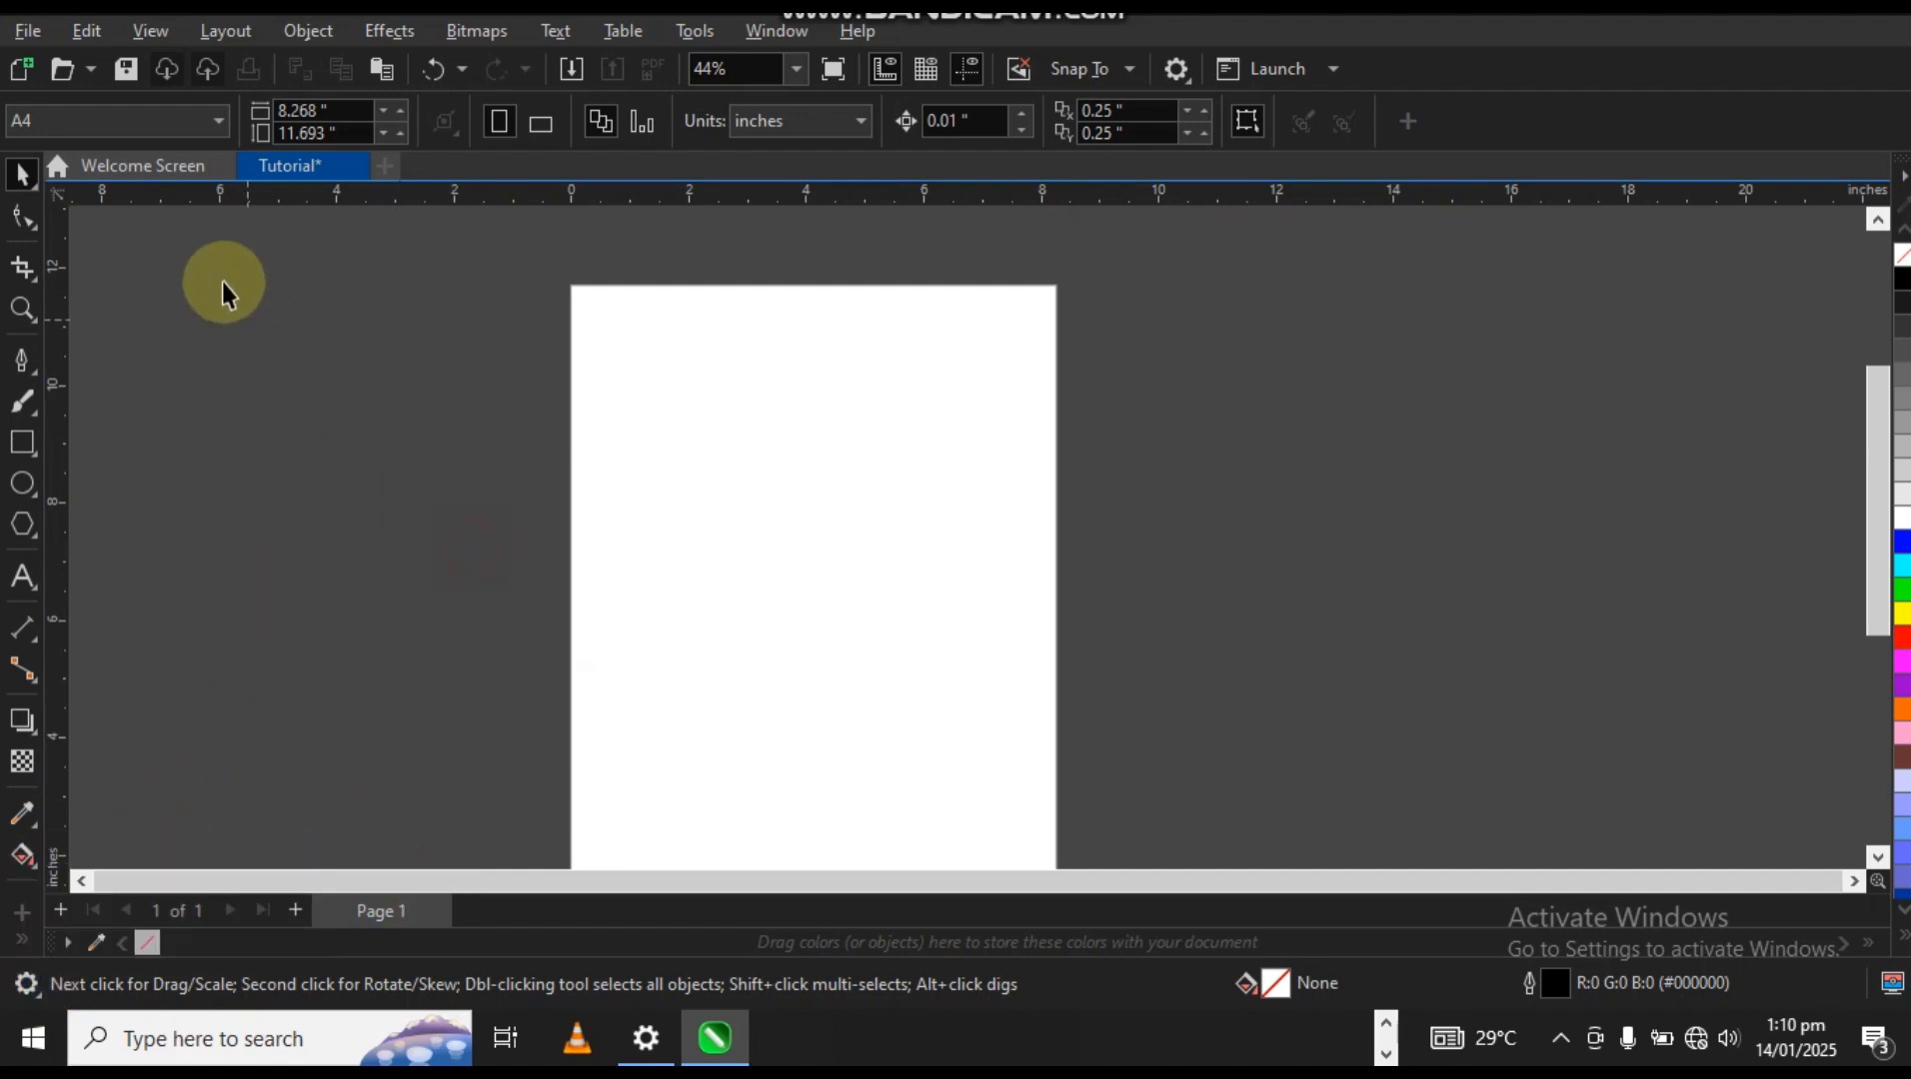